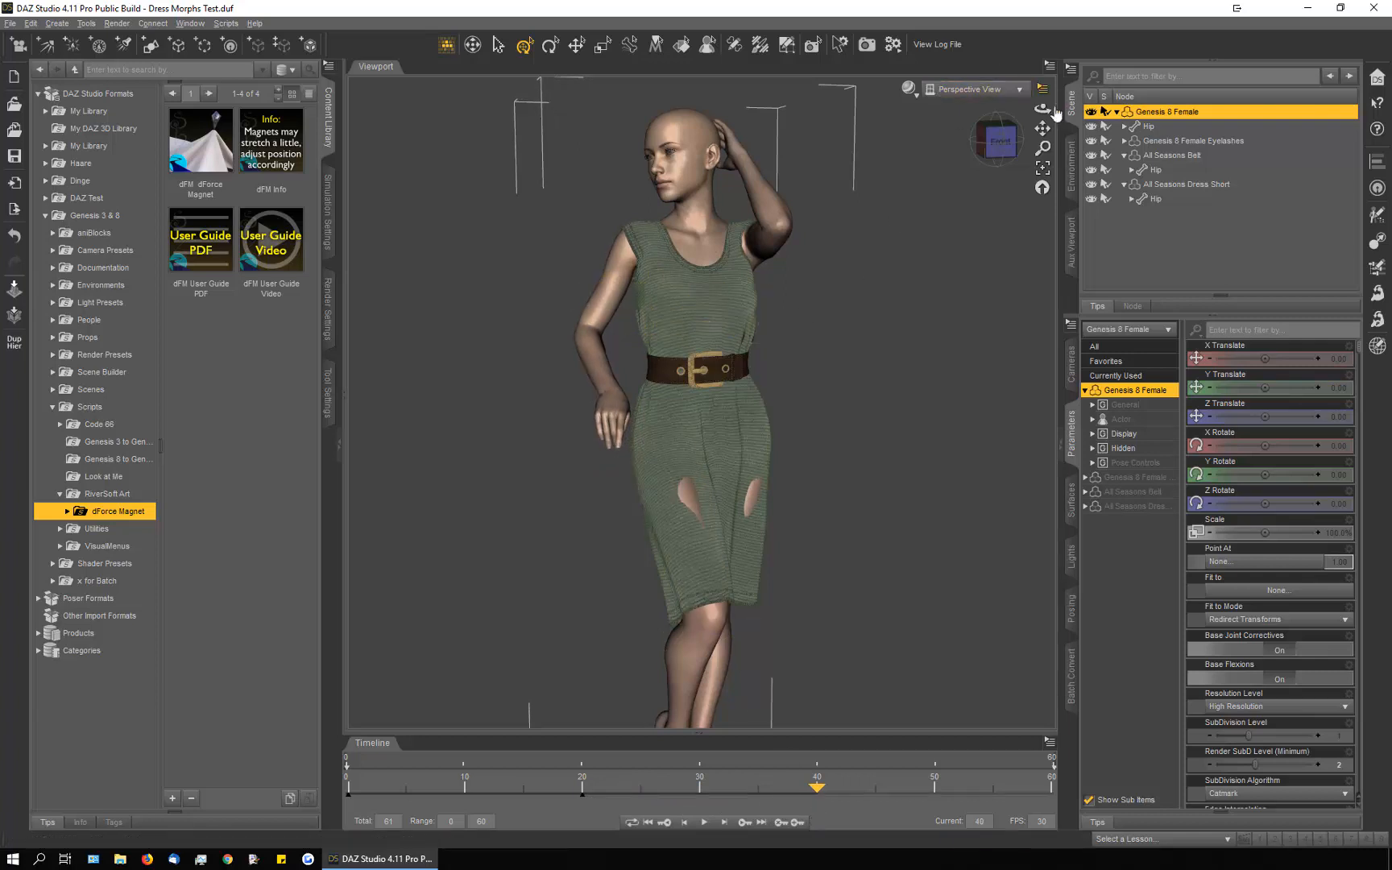
Step: Examine how the dress's skirt meets the legs and hand at frames 40, 0 and 20 from several angles, ending at frame 0
drag(1042, 107, 615, 445)
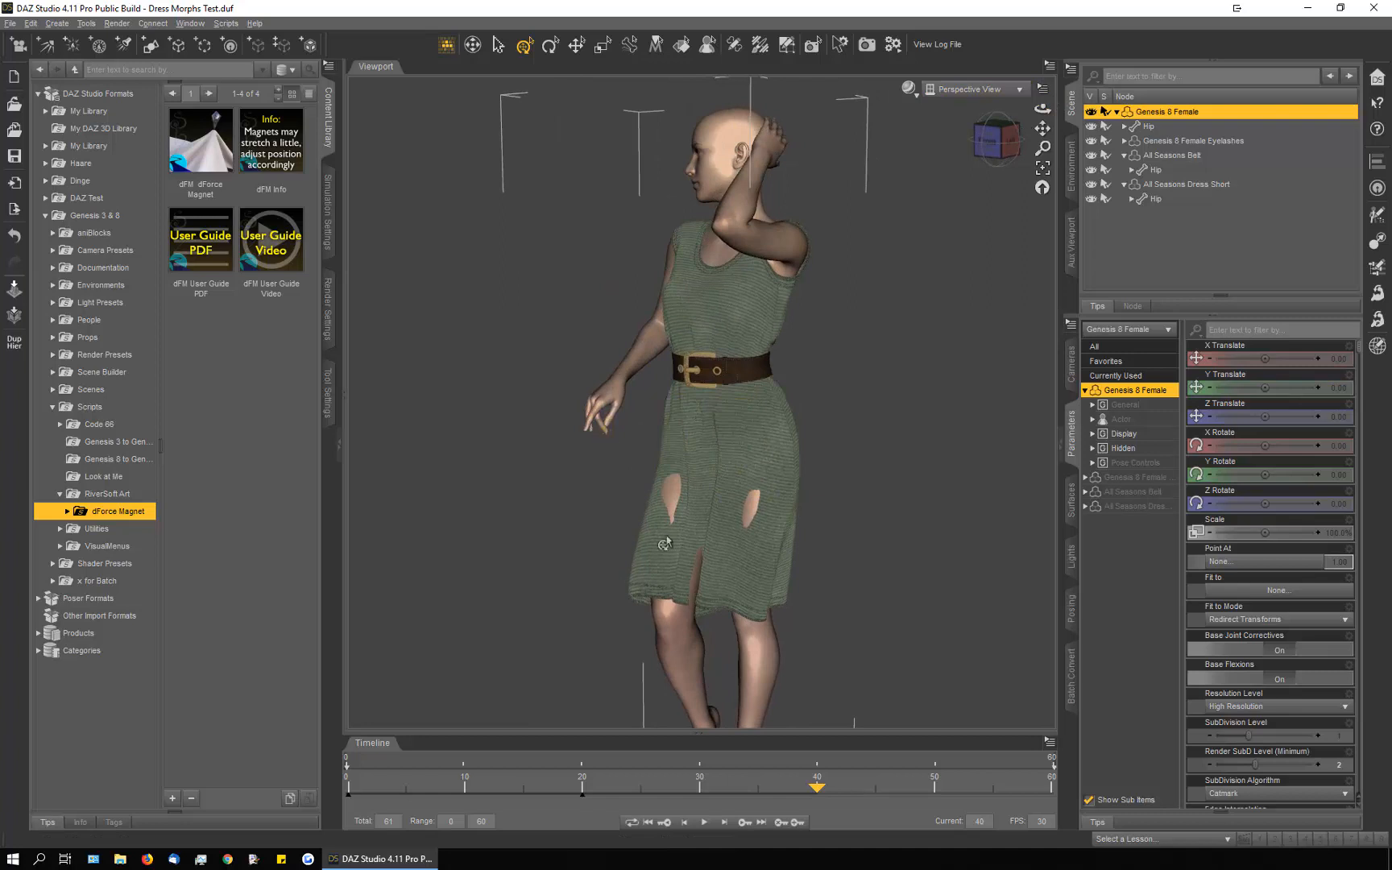
drag(819, 797, 320, 761)
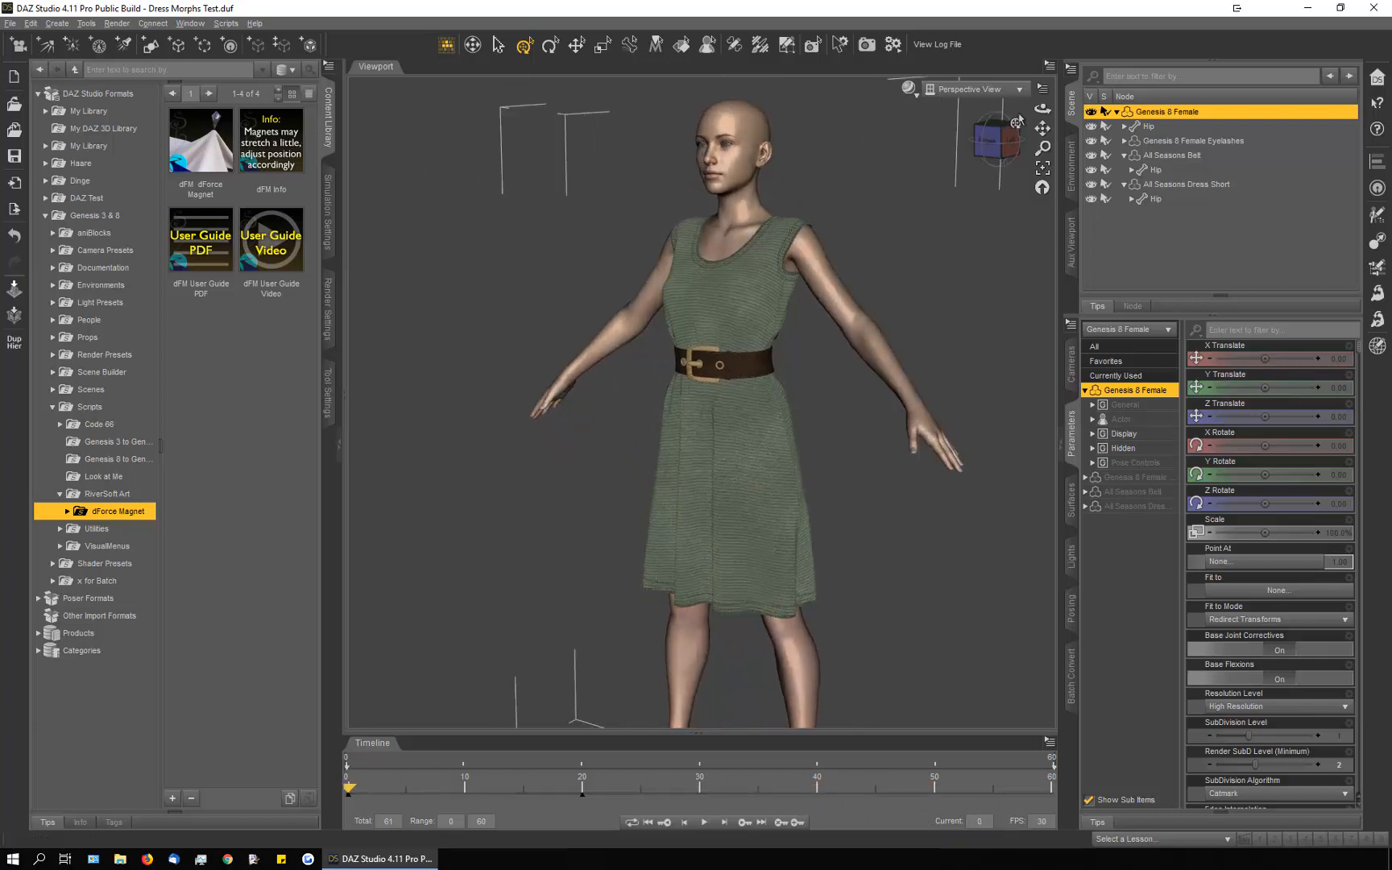
drag(1042, 107, 984, 109)
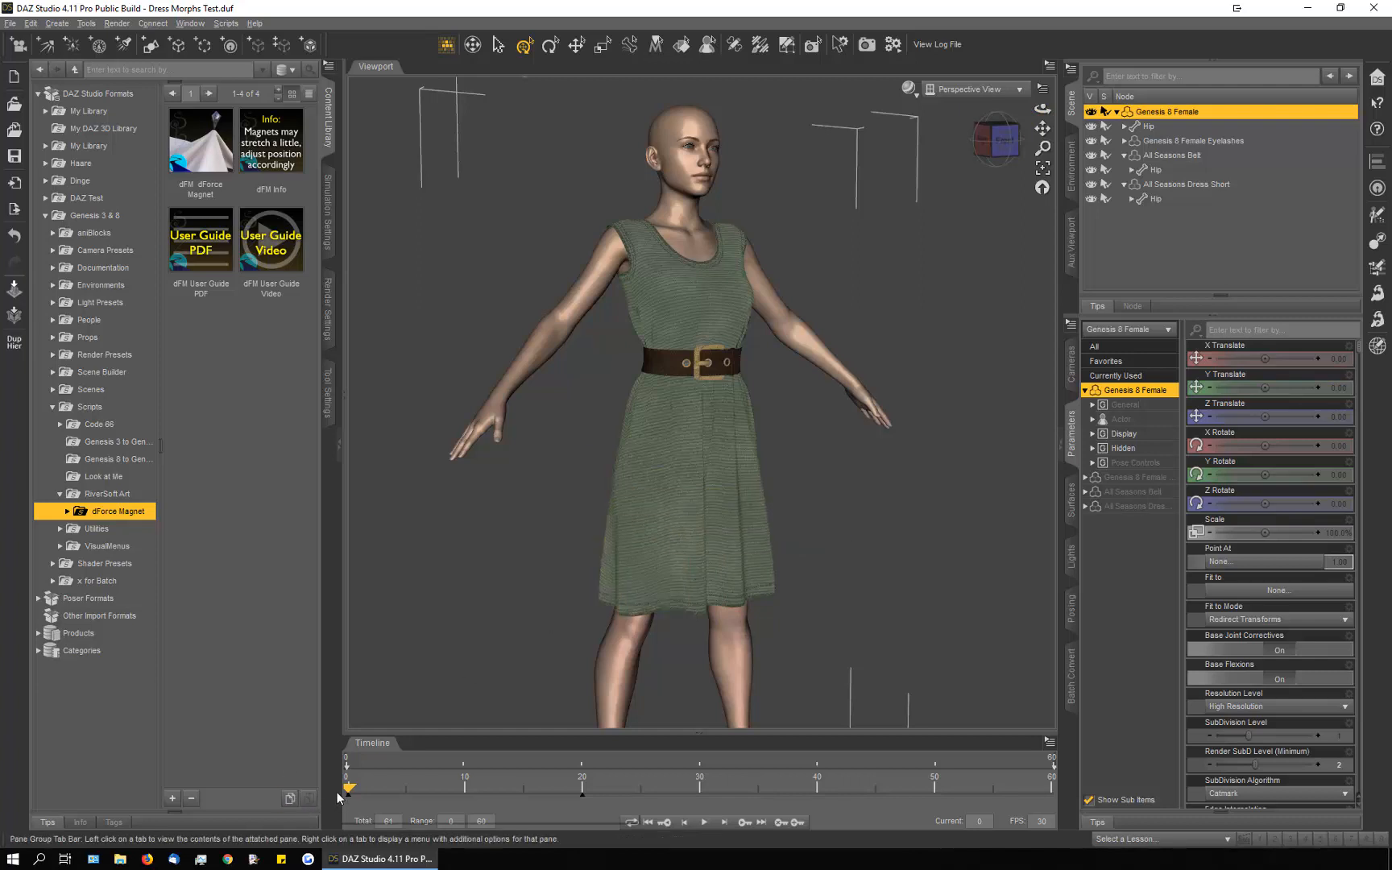
drag(351, 795, 579, 806)
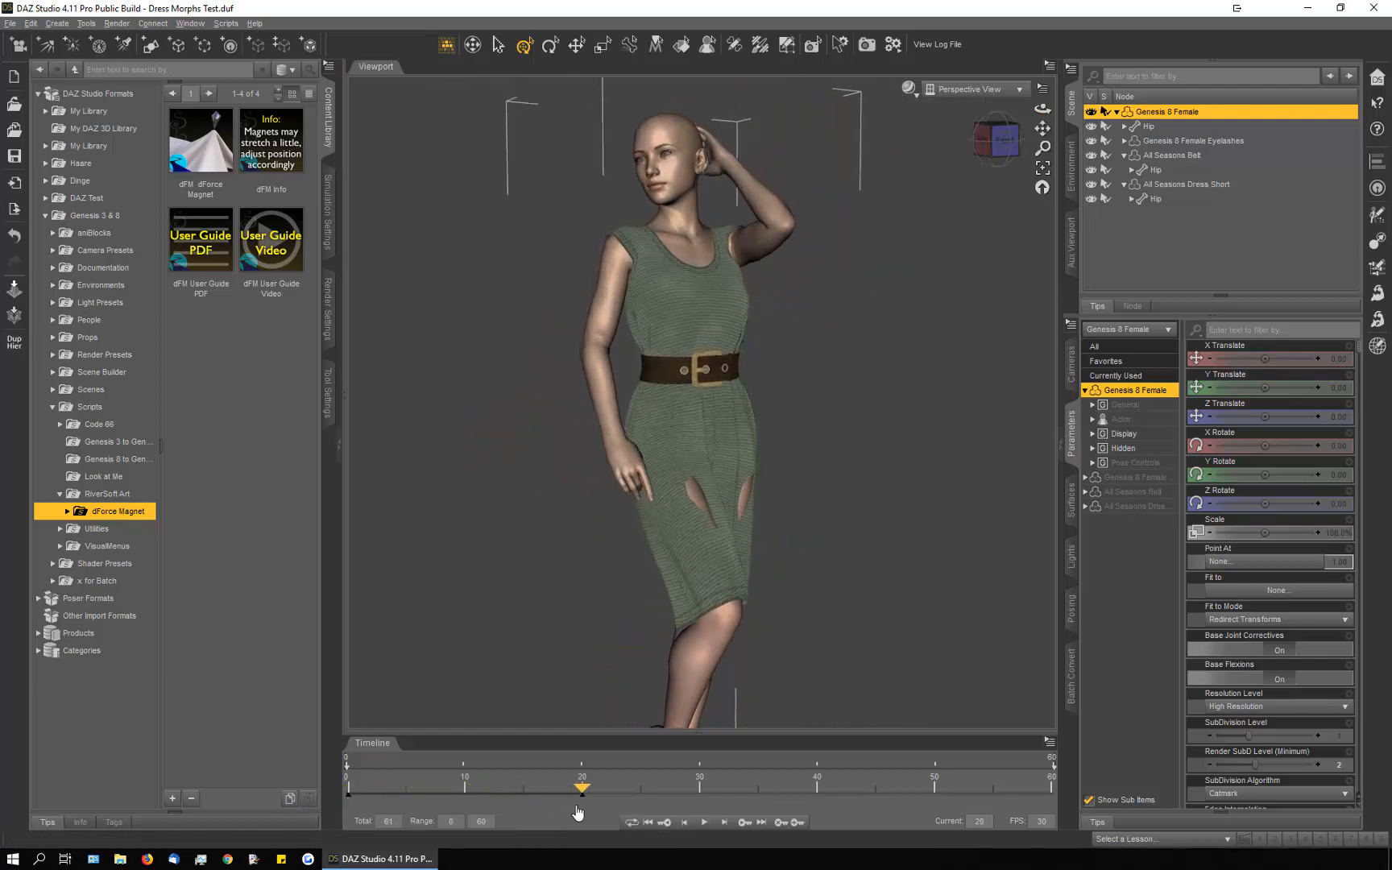
drag(1042, 108, 967, 111)
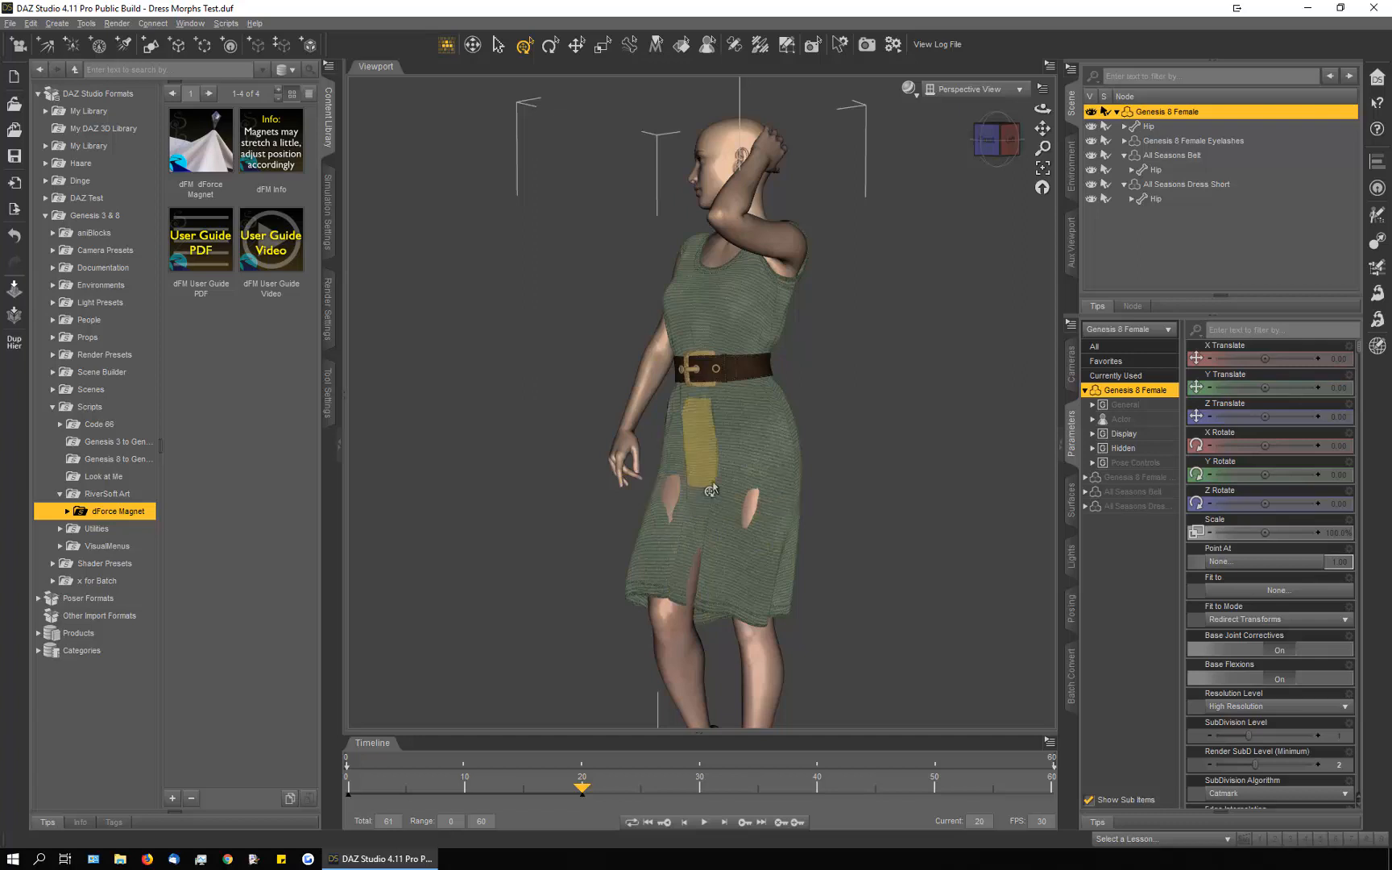
click(668, 558)
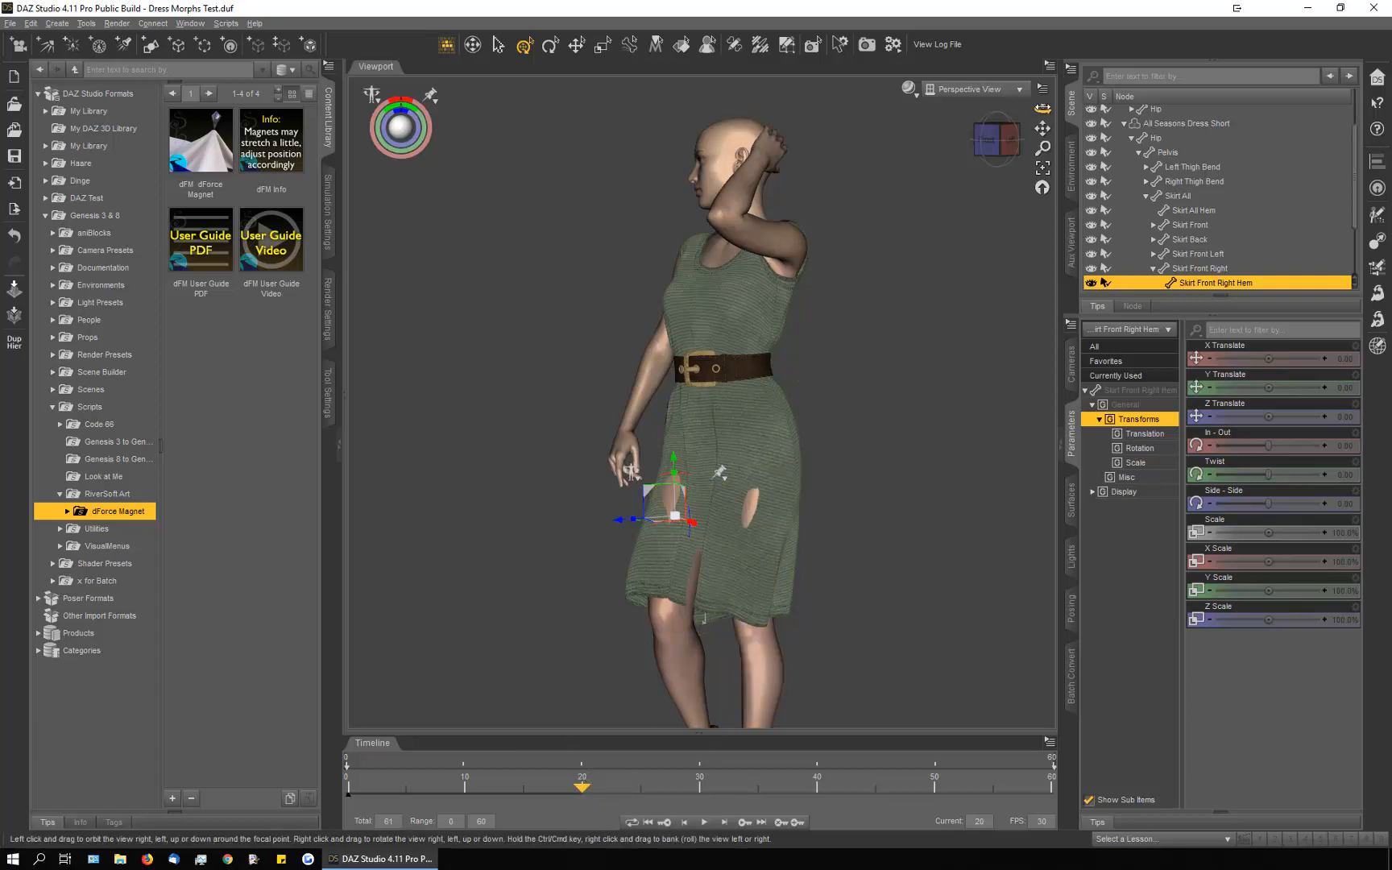
drag(1043, 108, 1128, 108)
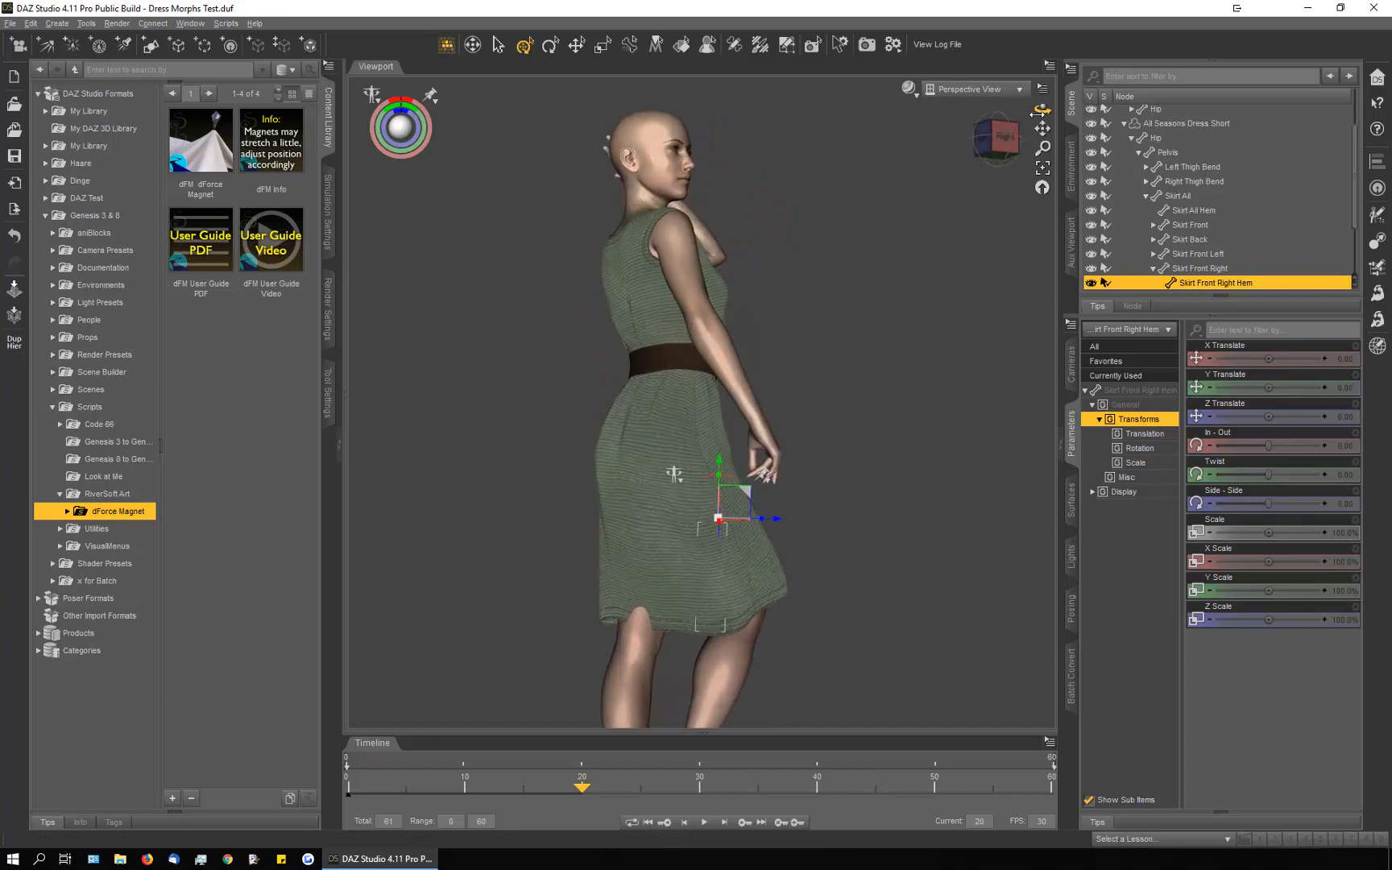
click(821, 504)
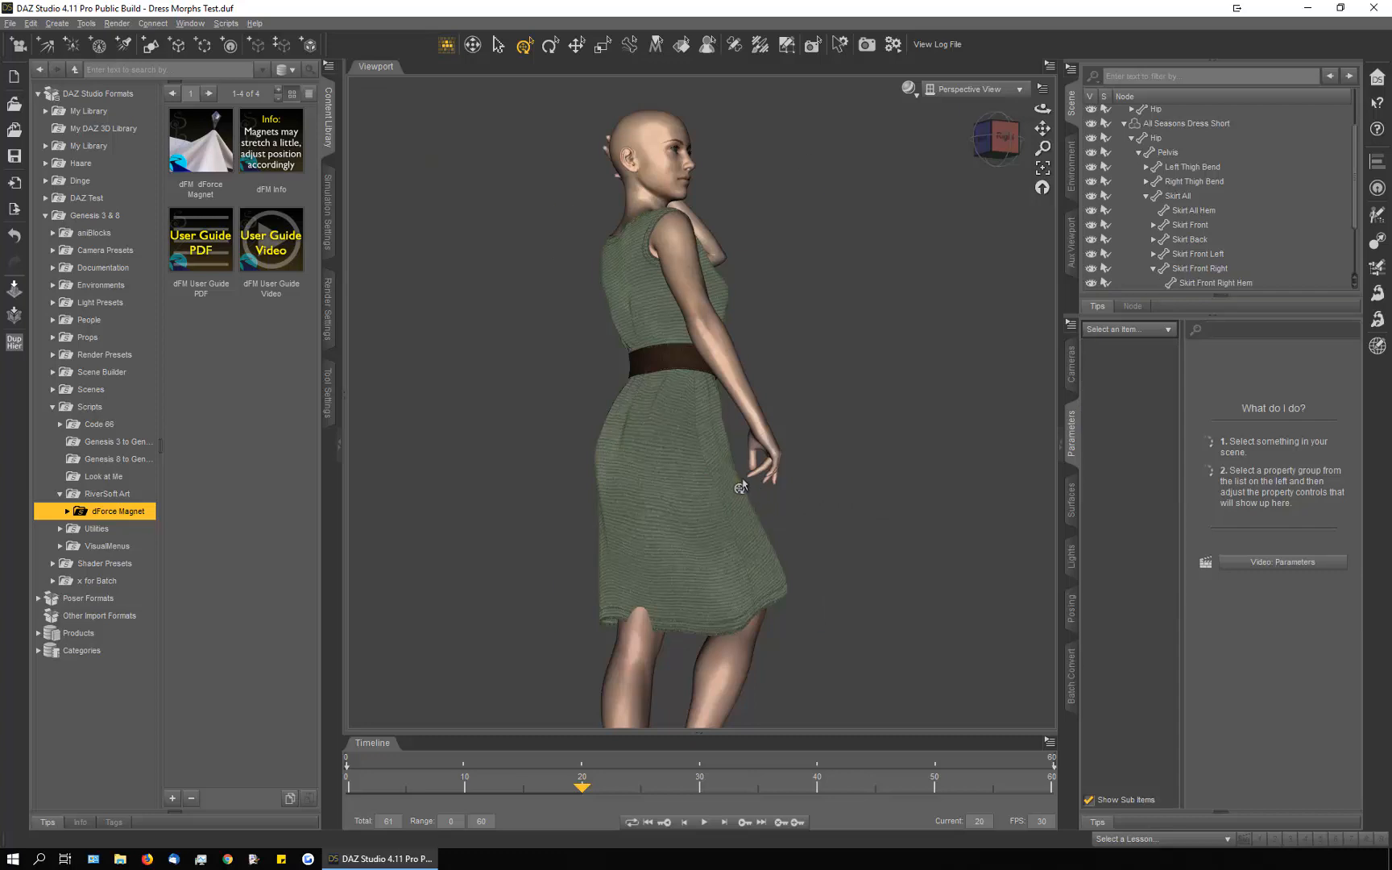
drag(1042, 108, 984, 108)
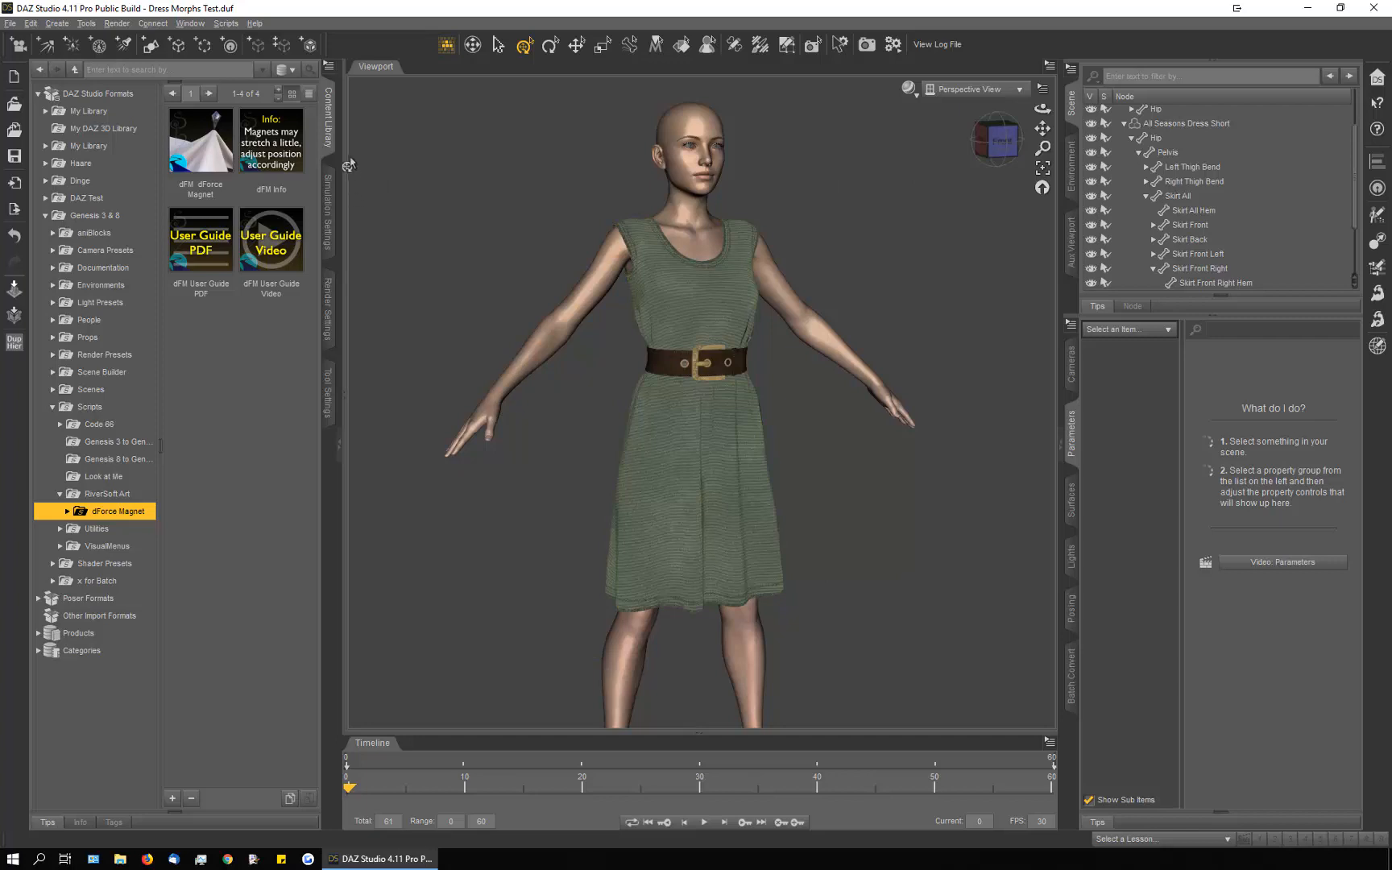
Step: Turn off Start Bones From Memorized Pose, set Frames To Simulate to Animated (Use Timeline Play Range), and run the dForce simulation
click(328, 205)
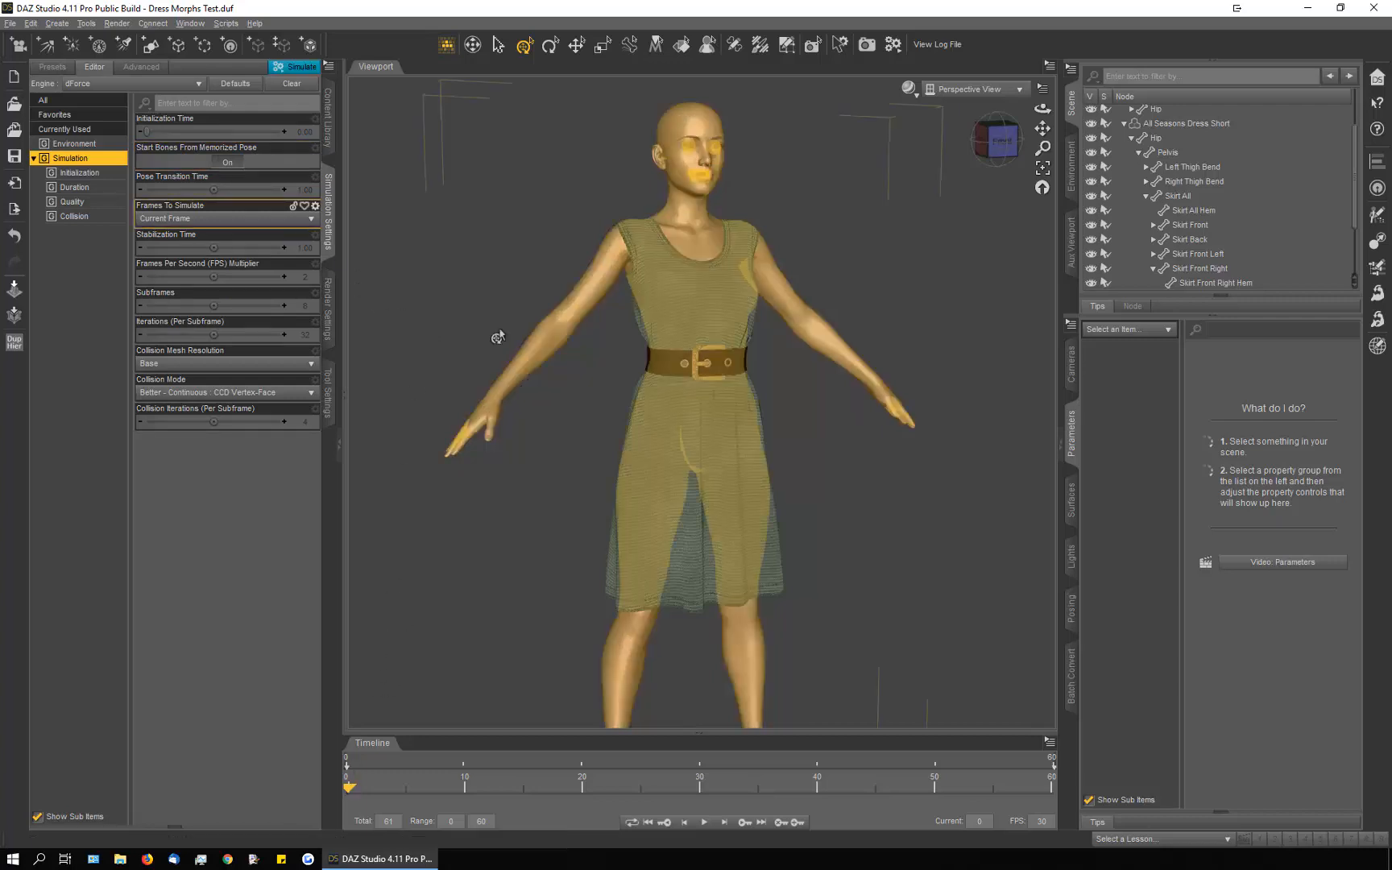
click(231, 165)
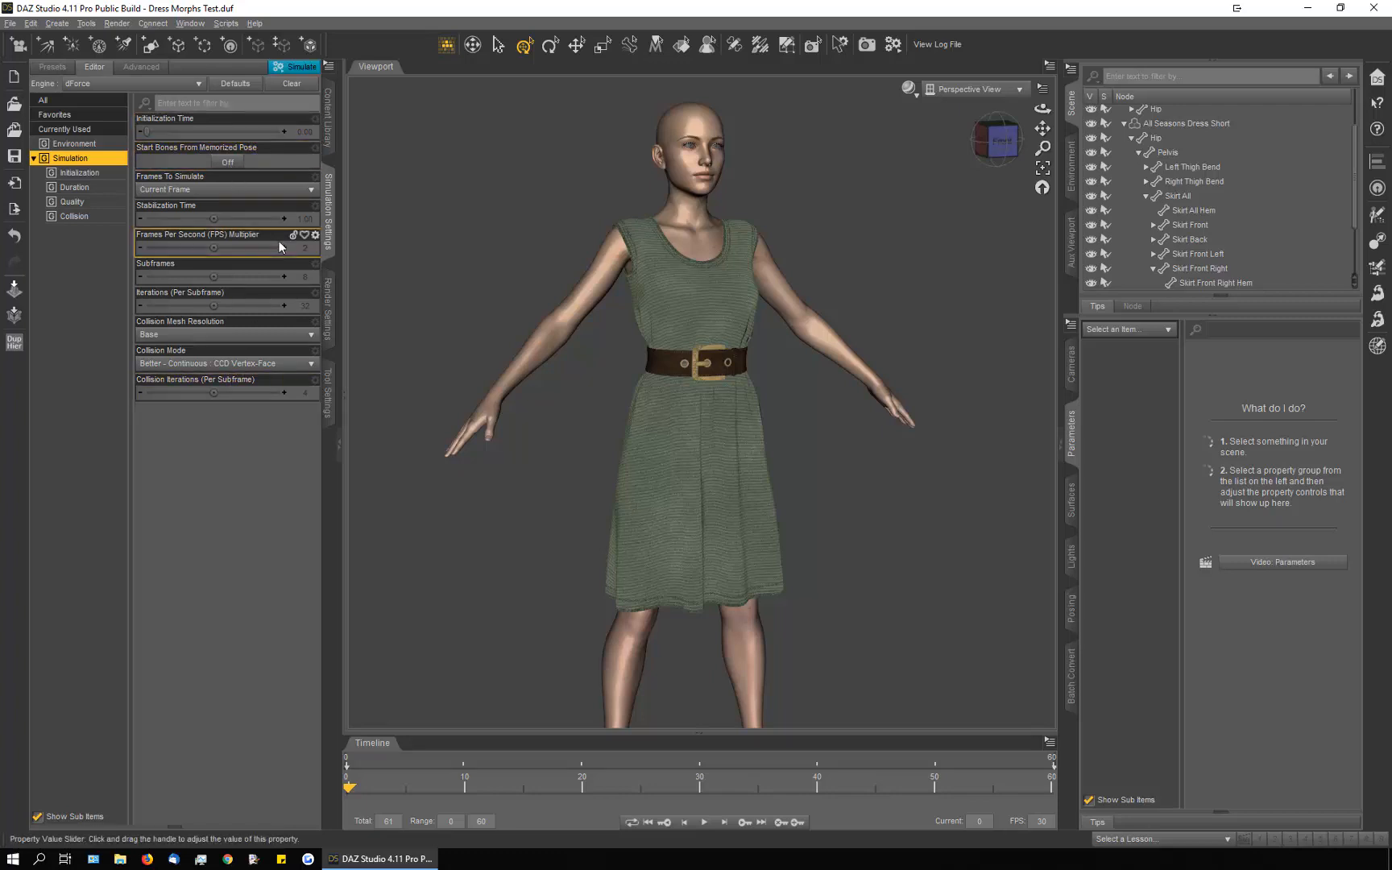
click(233, 192)
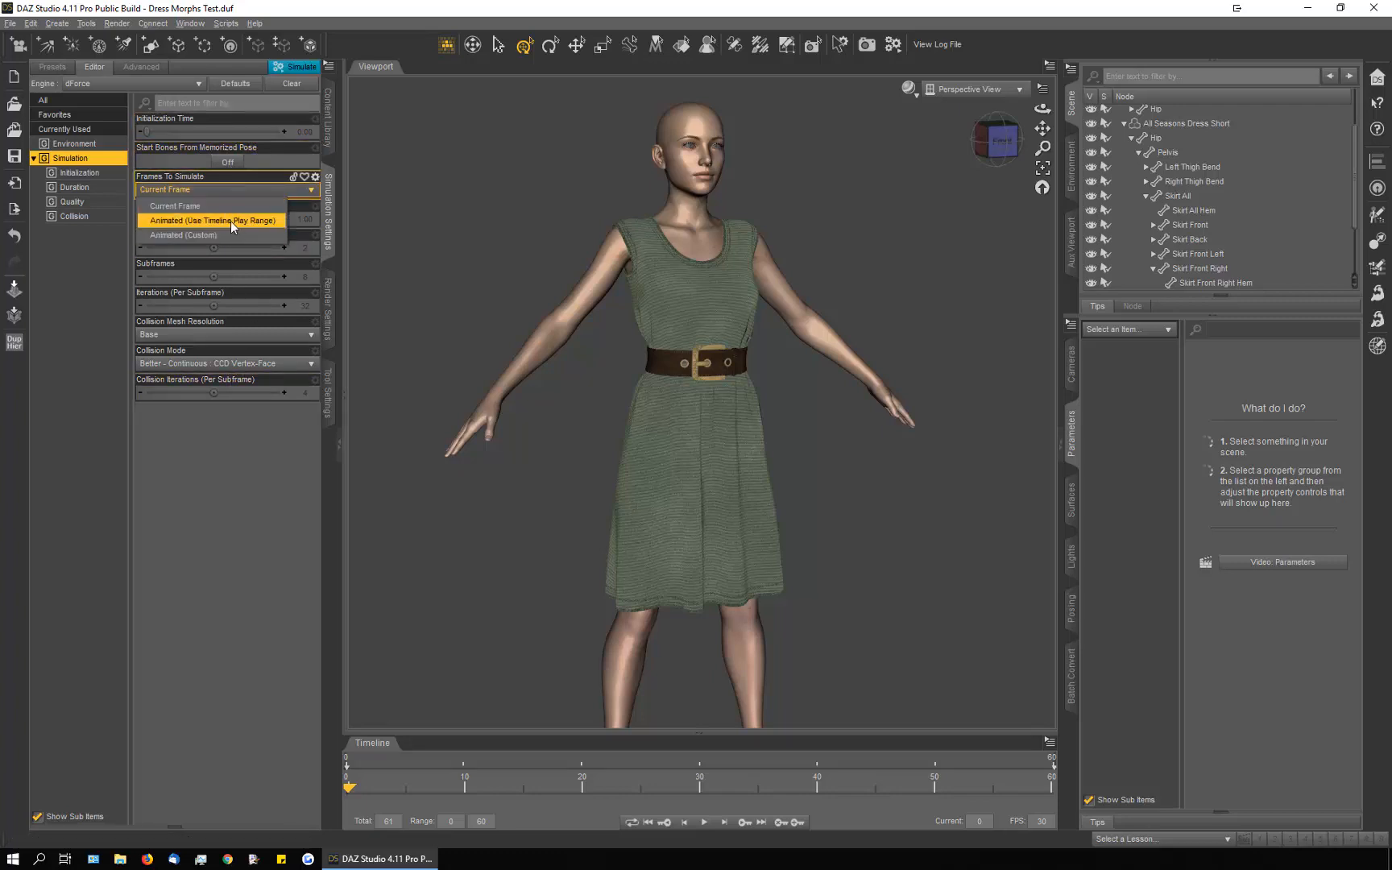
click(242, 221)
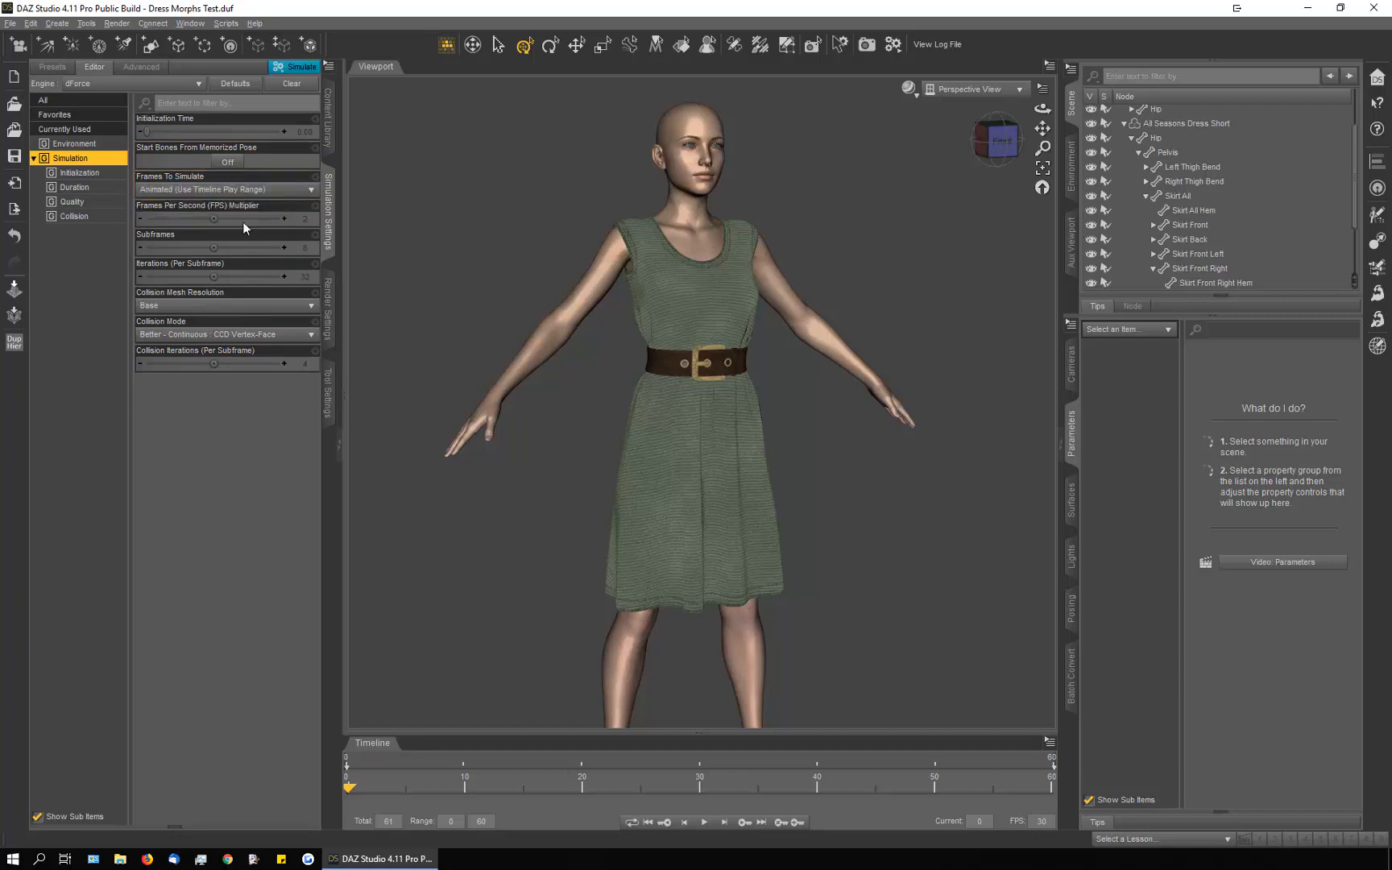
click(304, 71)
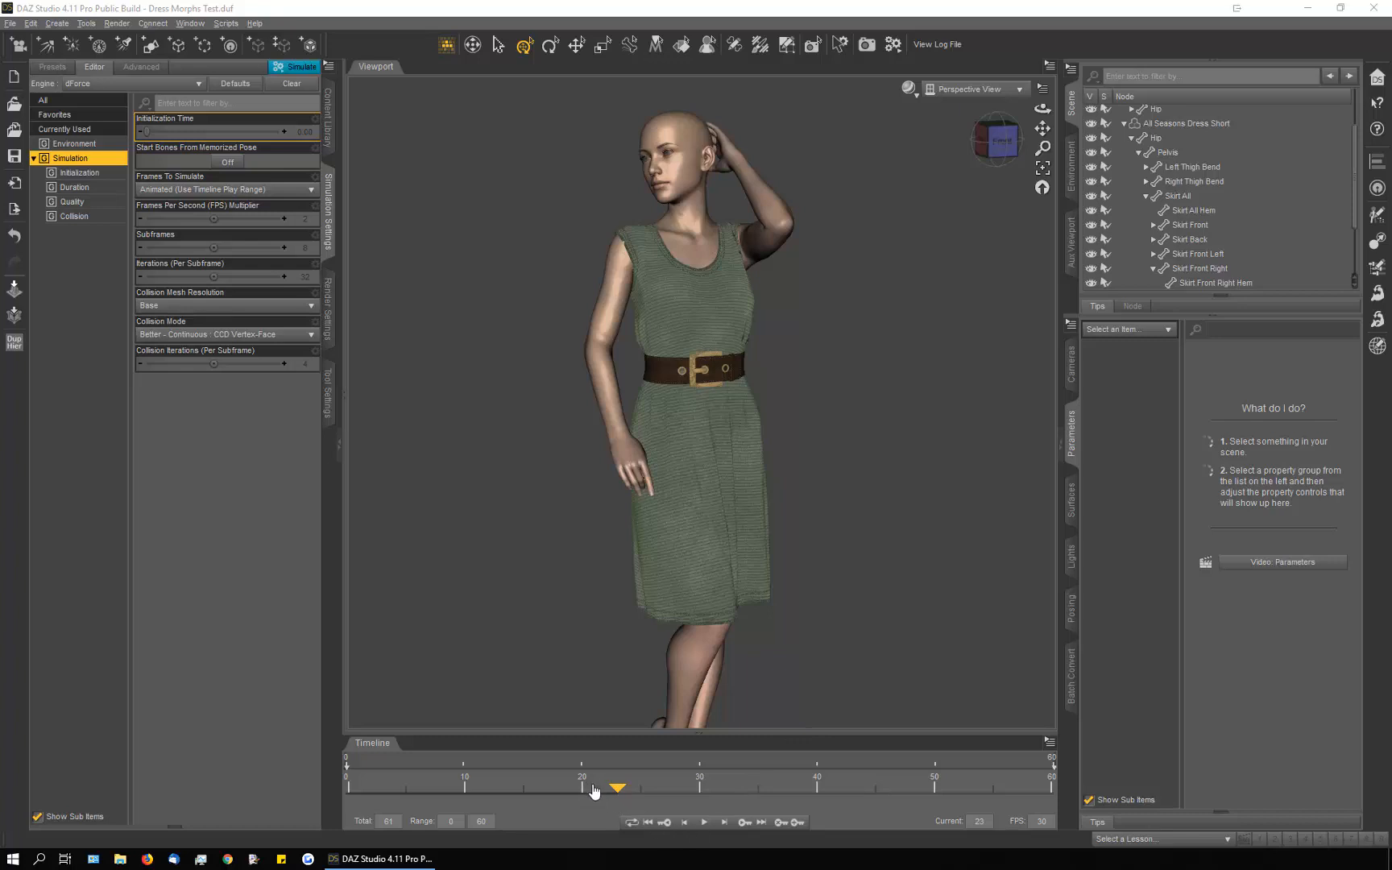
Step: Select the All Seasons Dress Short and go to frame 20 for a close front view of the skirt beside the hand
click(644, 508)
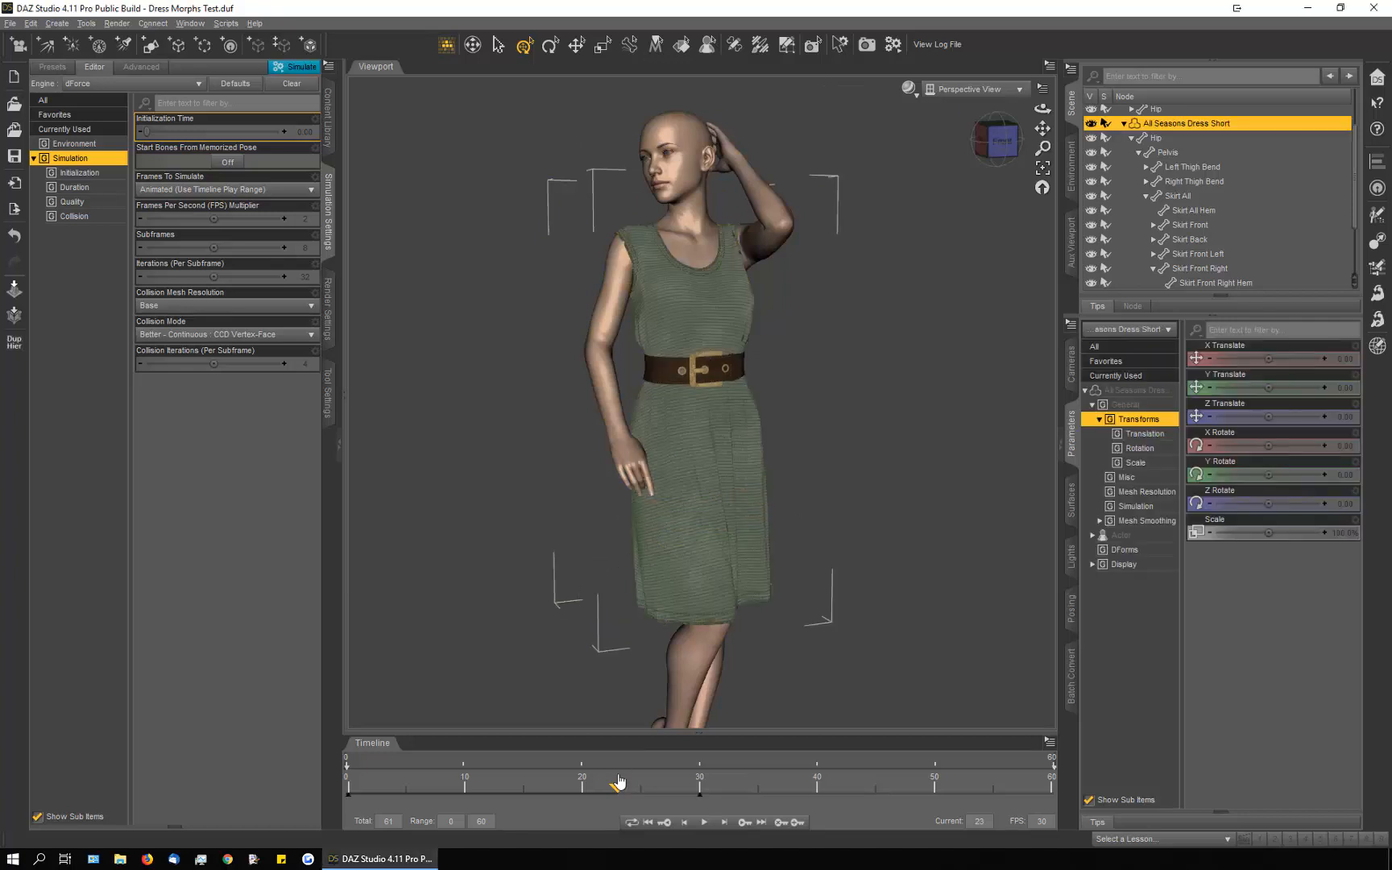
drag(619, 796, 581, 802)
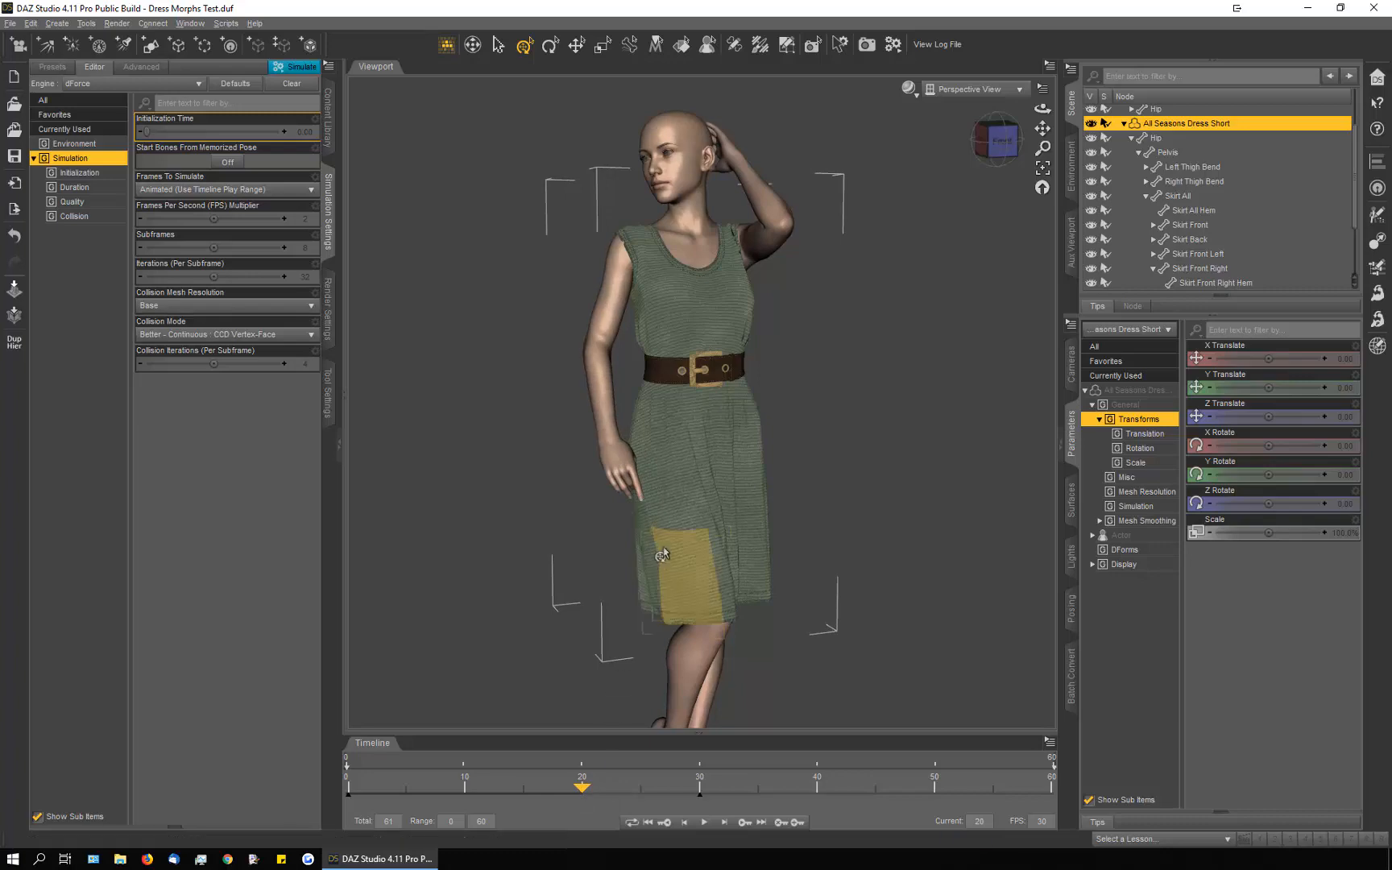
scroll(635, 548, up, 2)
scroll(634, 538, up, 3)
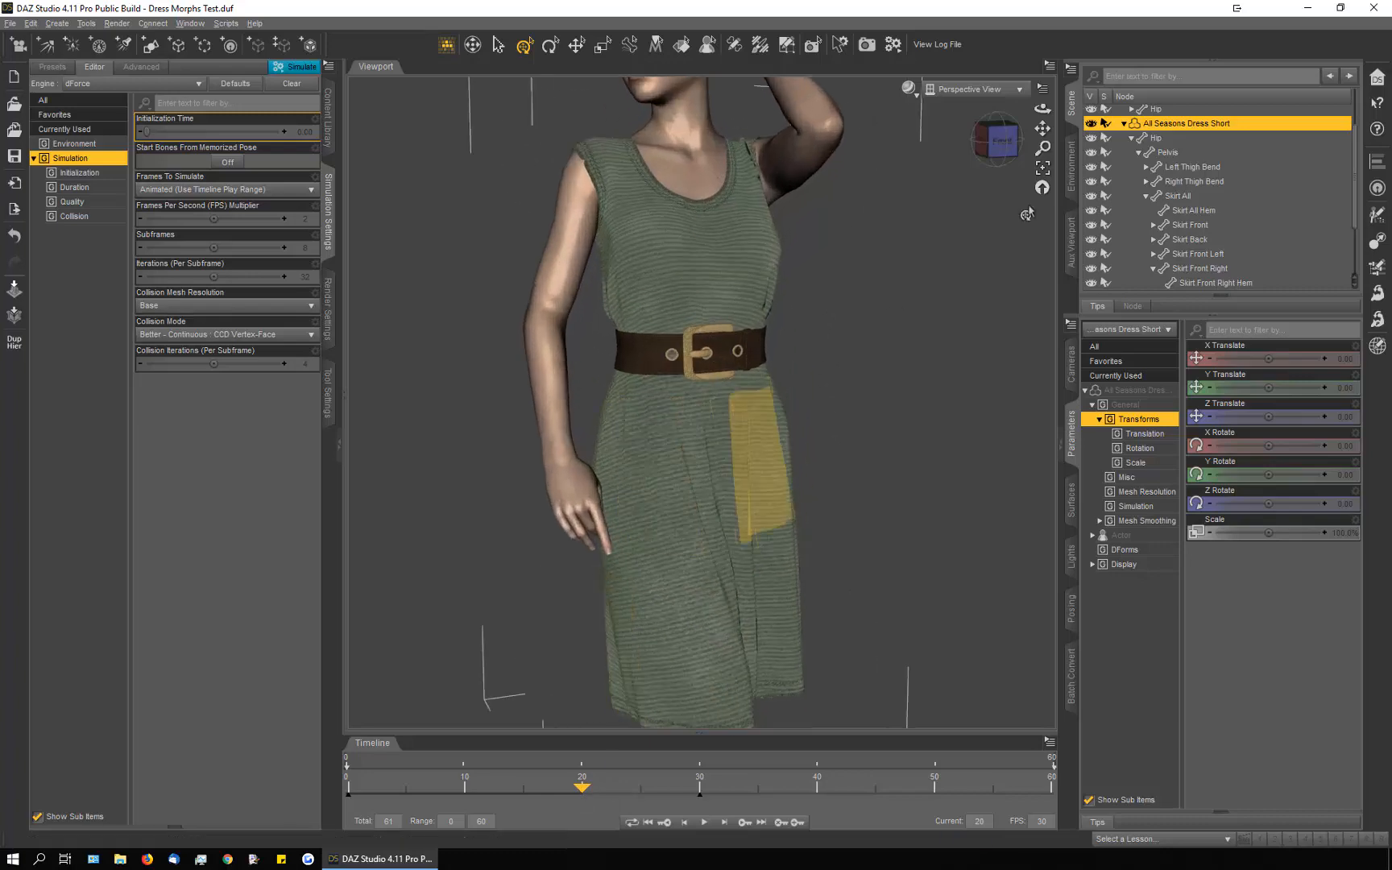
drag(1042, 109, 996, 110)
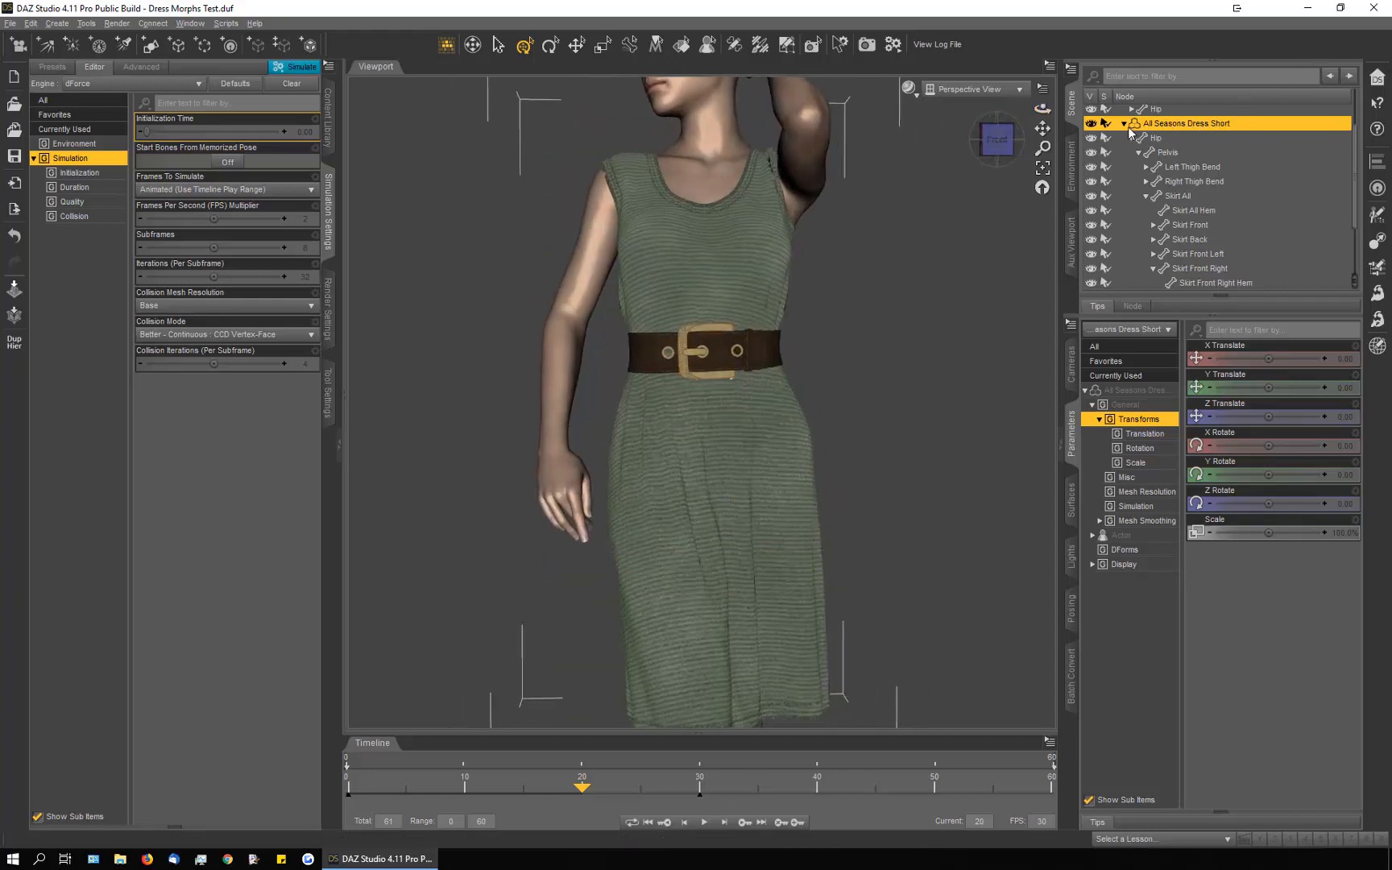
Step: Activate the Geometry Editor tool and display the viewport in the Wire Texture Shaded style
click(788, 47)
scroll(619, 539, up, 5)
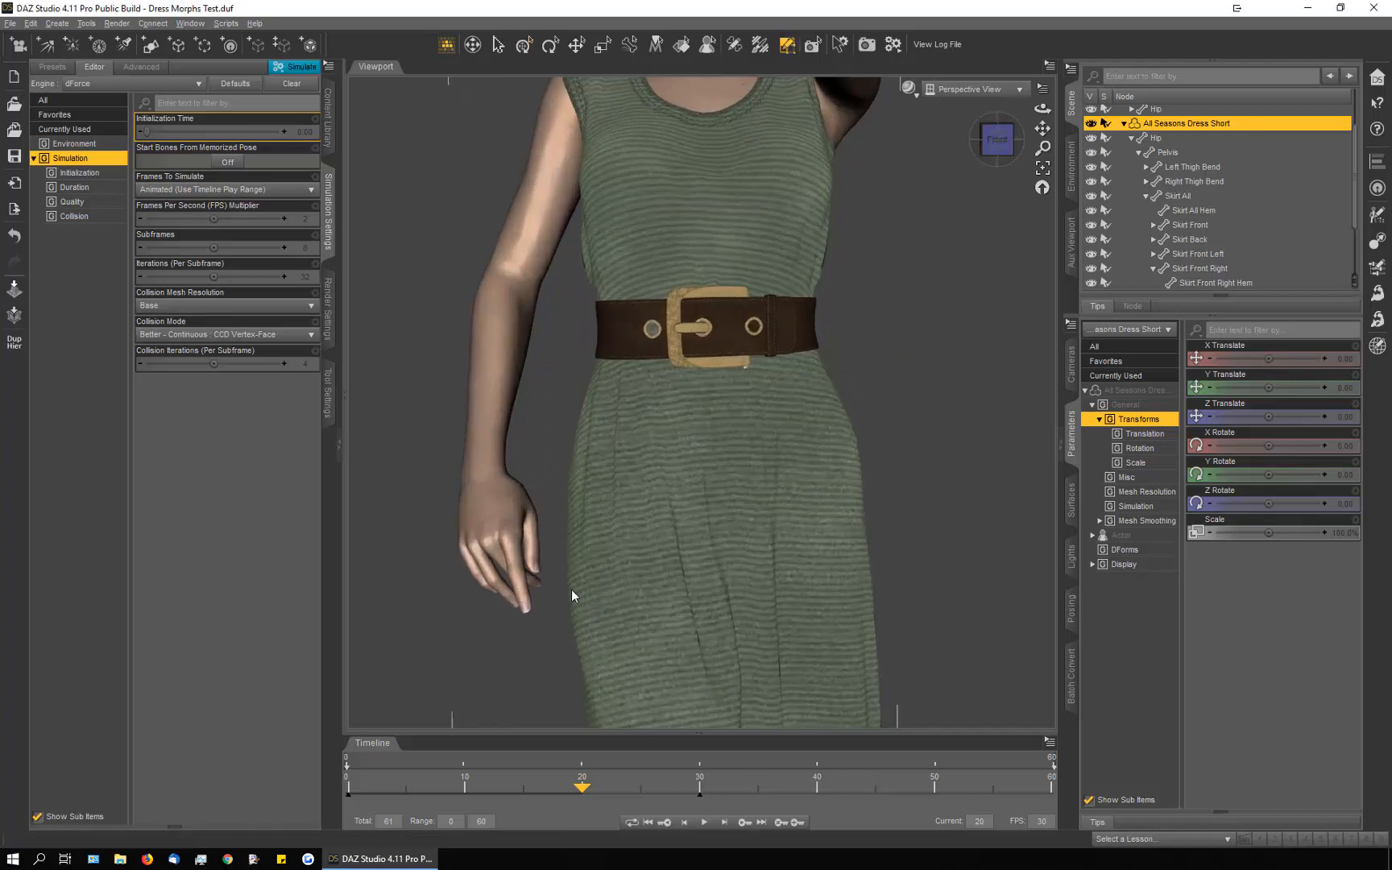
click(908, 88)
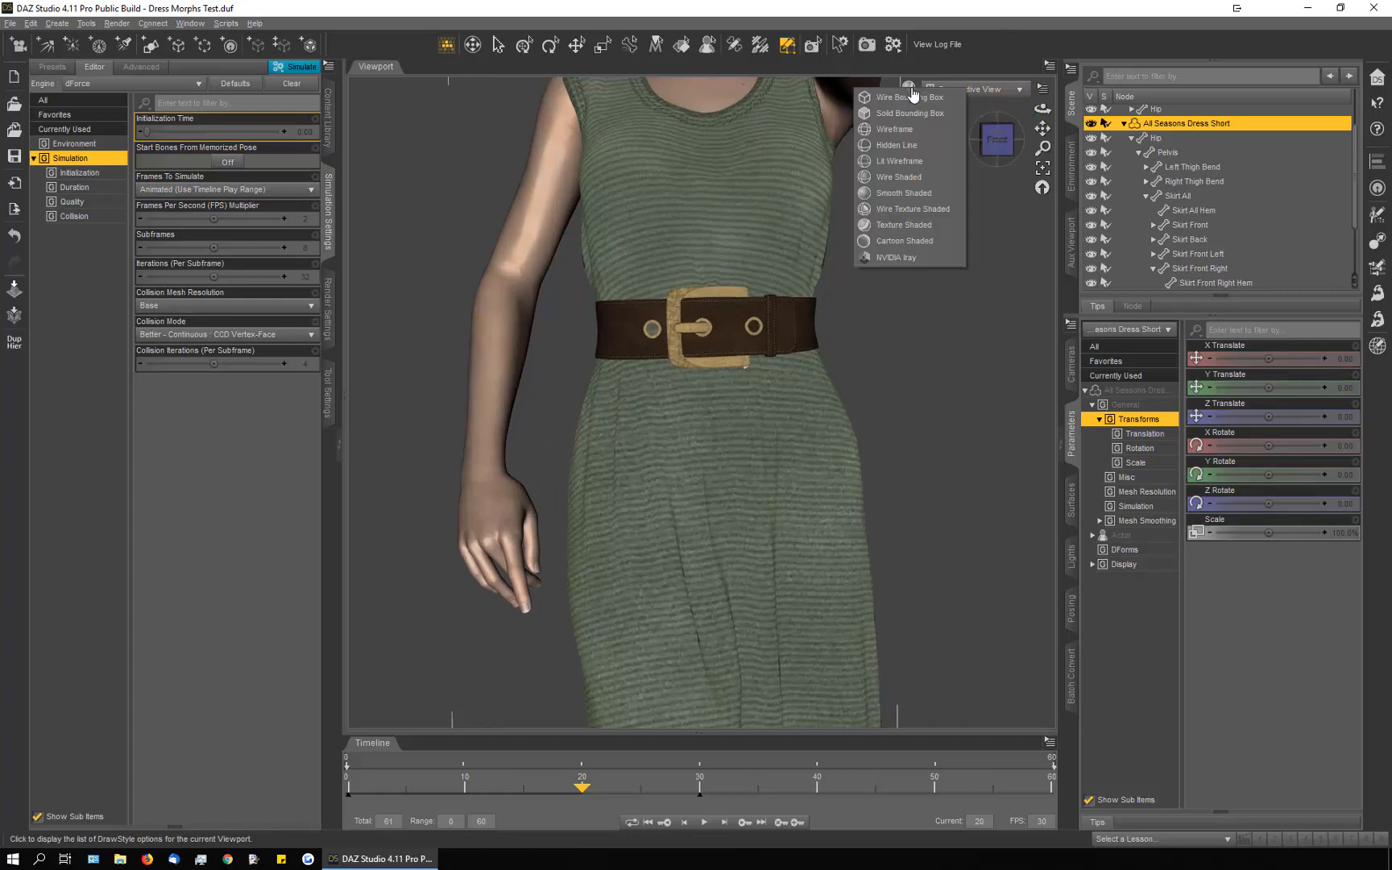
click(930, 210)
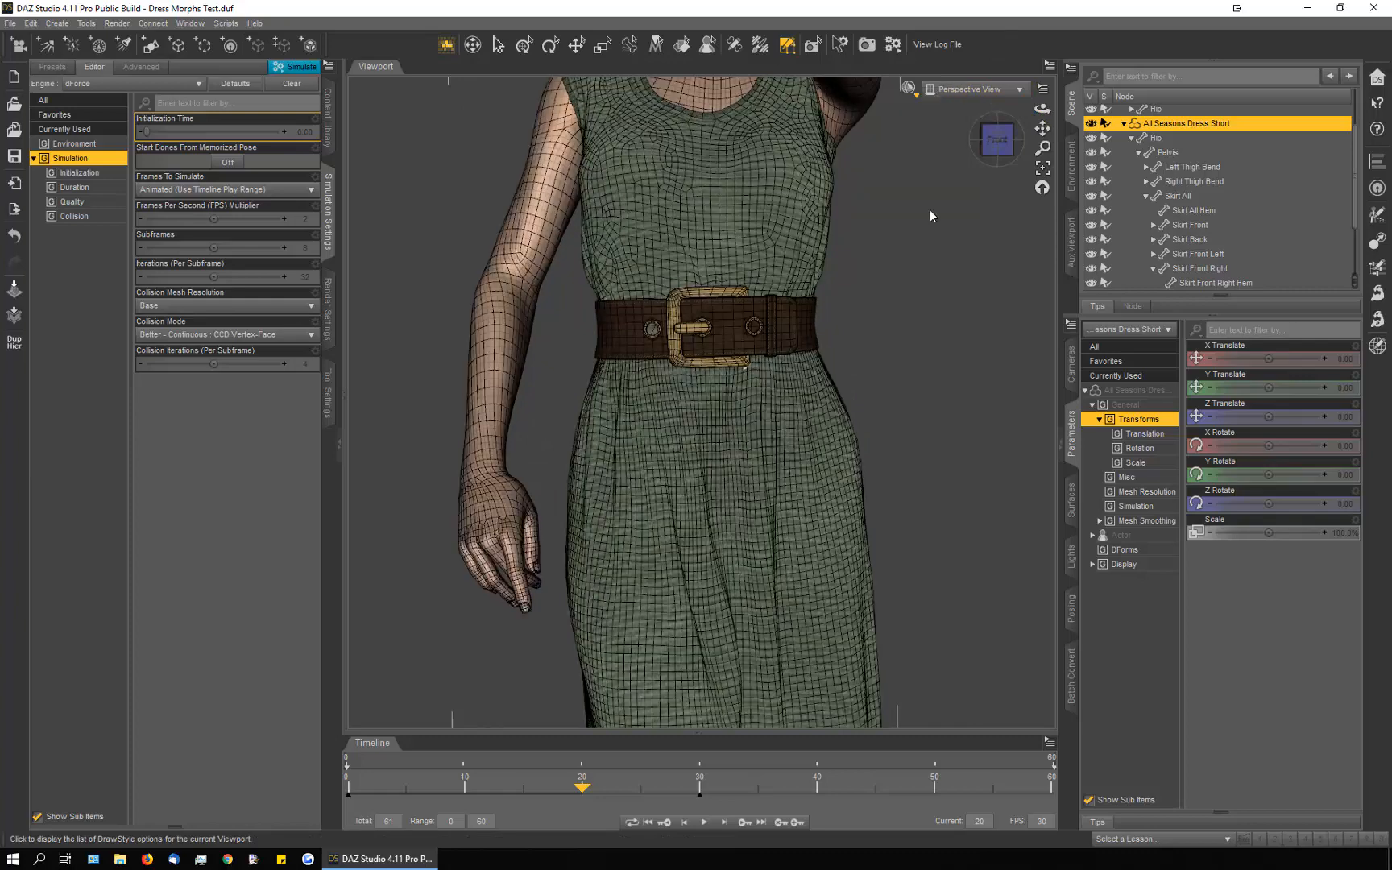
click(908, 89)
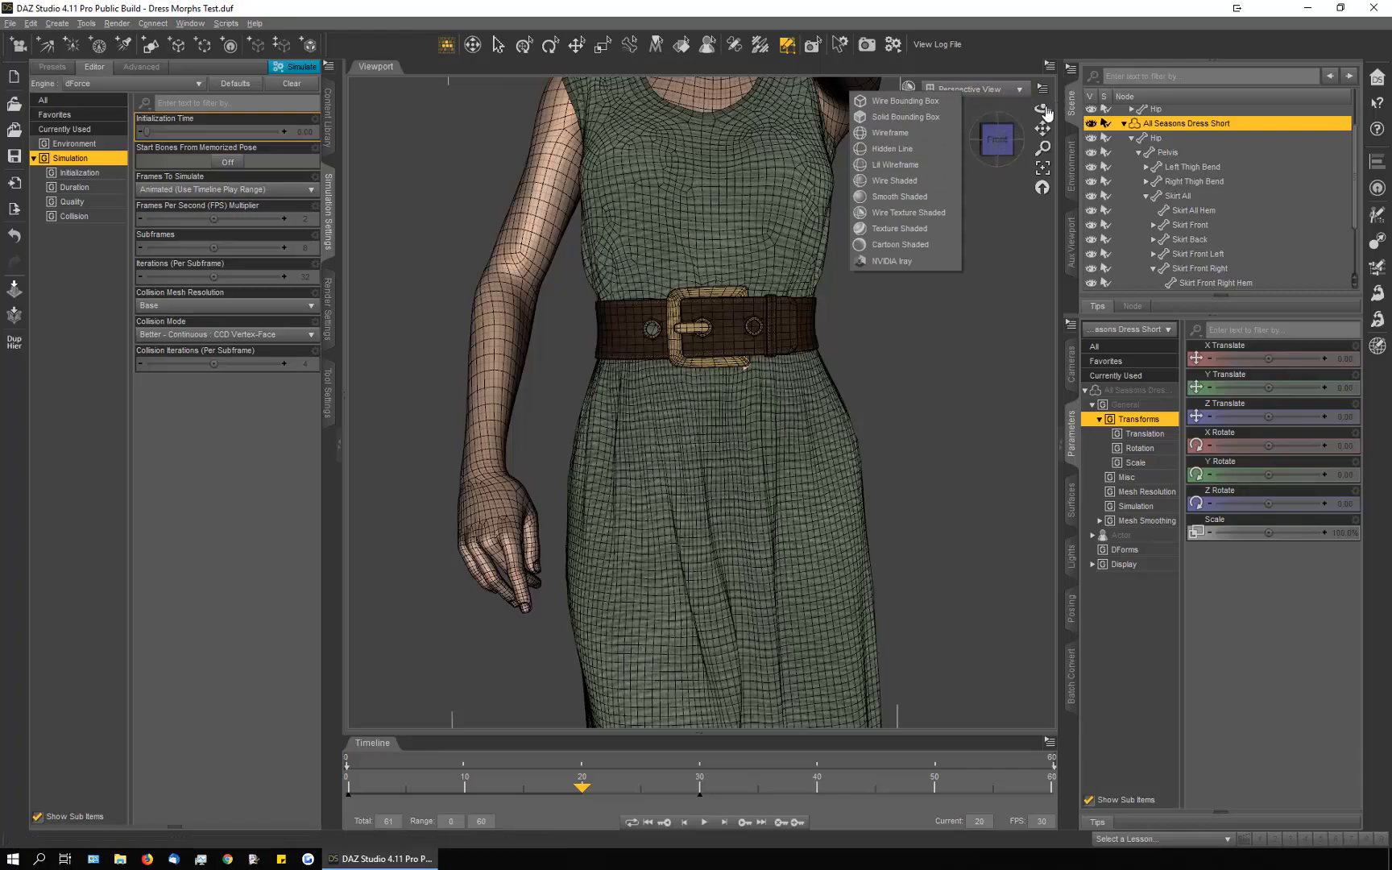
Step: Select a single polygon on the side of the skirt, next to the figure's right hand
mouse_move(1043, 115)
mouse_down()
mouse_move(958, 117)
mouse_move(1017, 135)
mouse_move(1025, 114)
mouse_up()
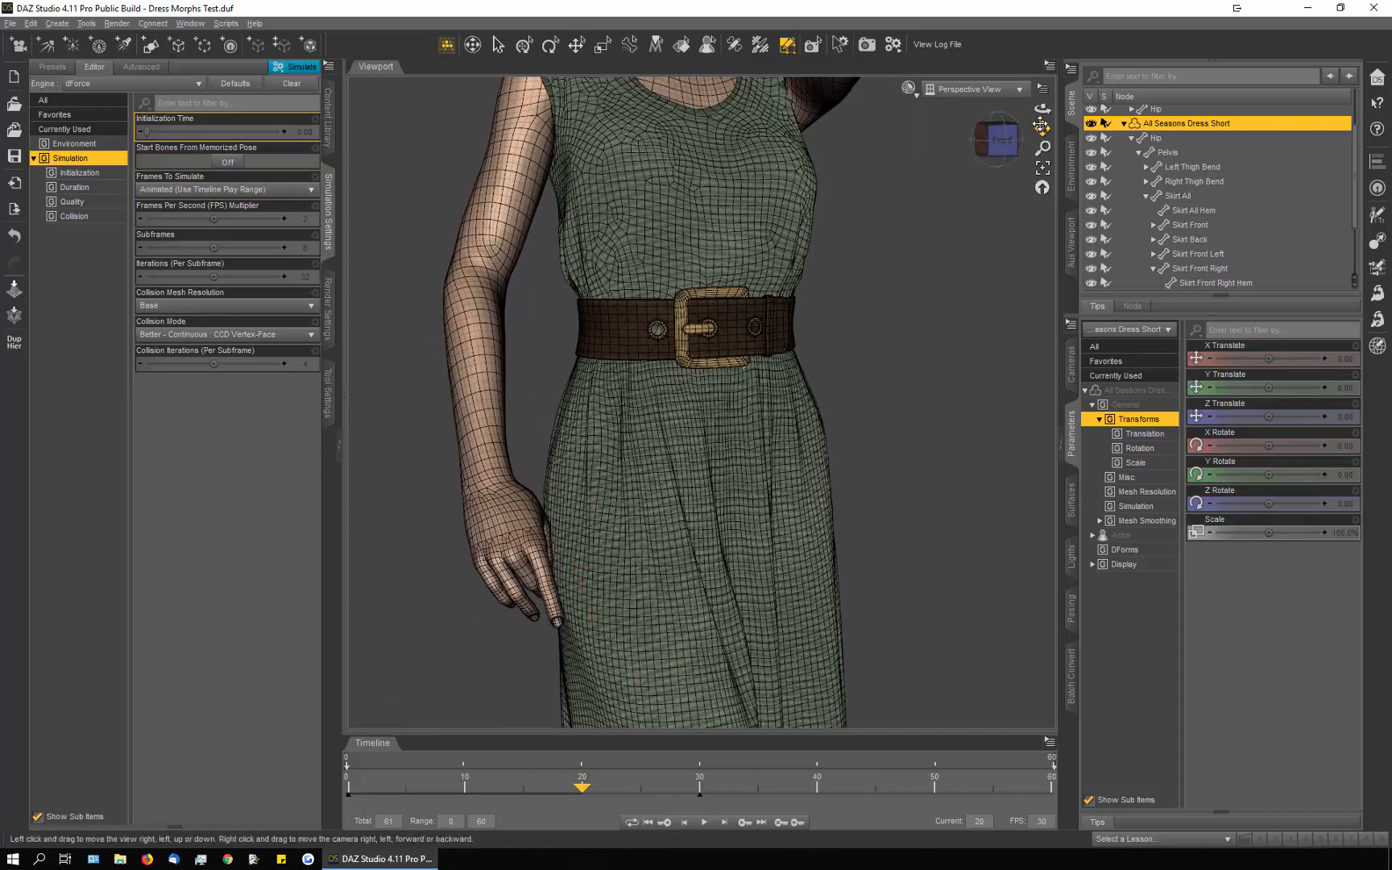
drag(1042, 129, 1051, 82)
scroll(647, 338, up, 5)
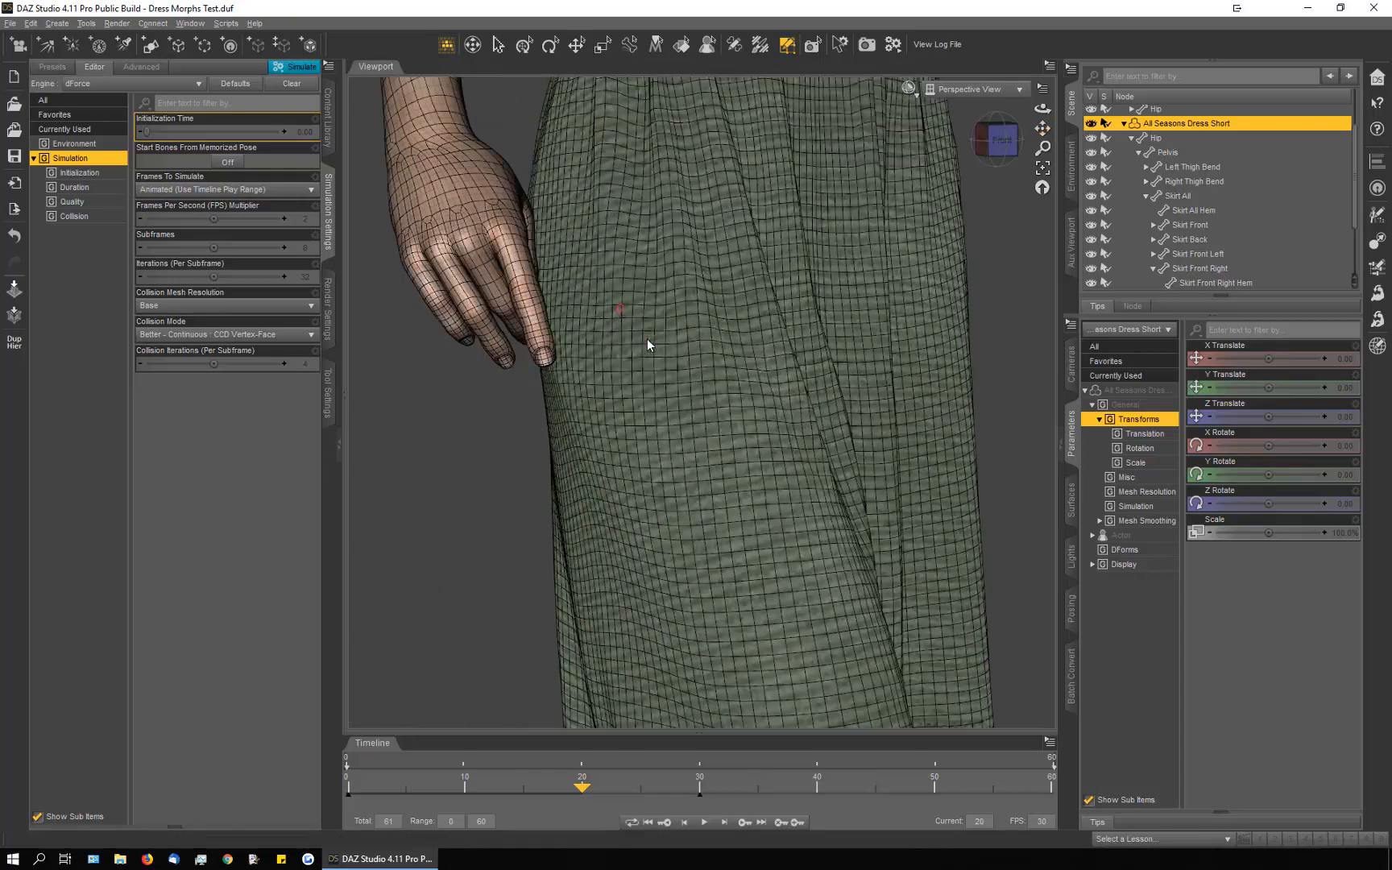
drag(999, 130, 1027, 126)
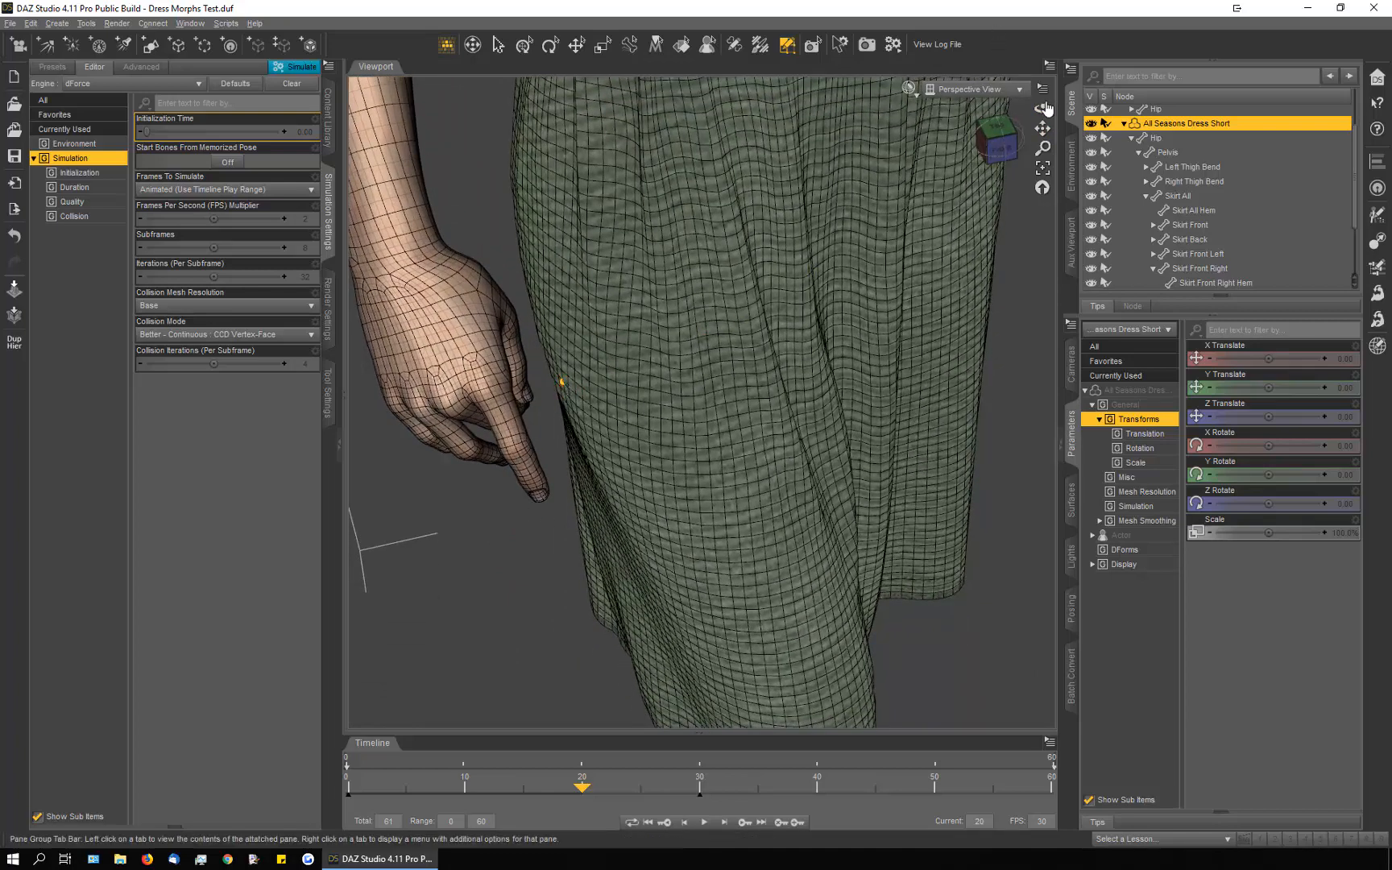
alt+drag(561, 382, 844, 411)
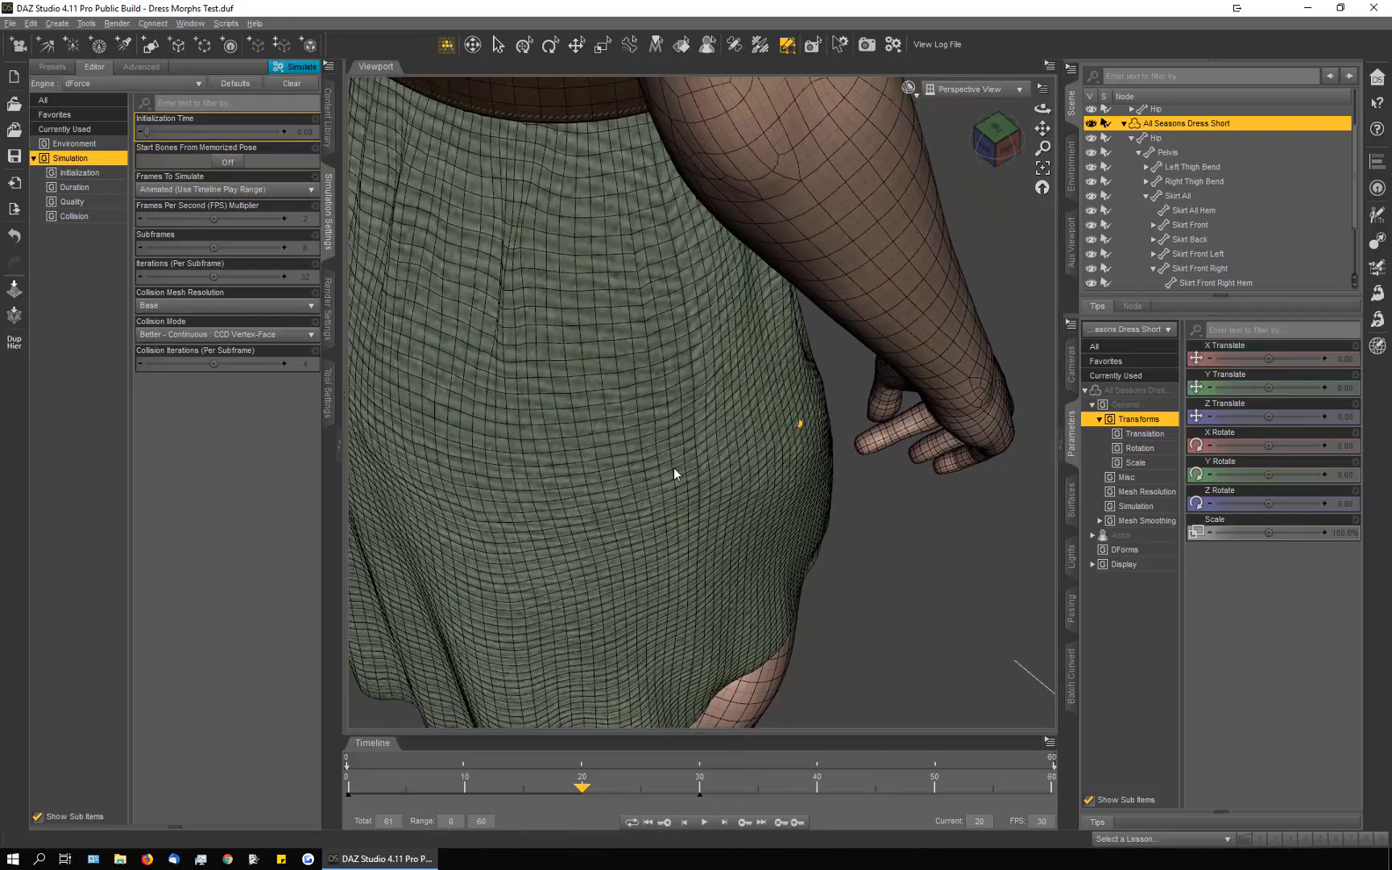
drag(1043, 108, 757, 93)
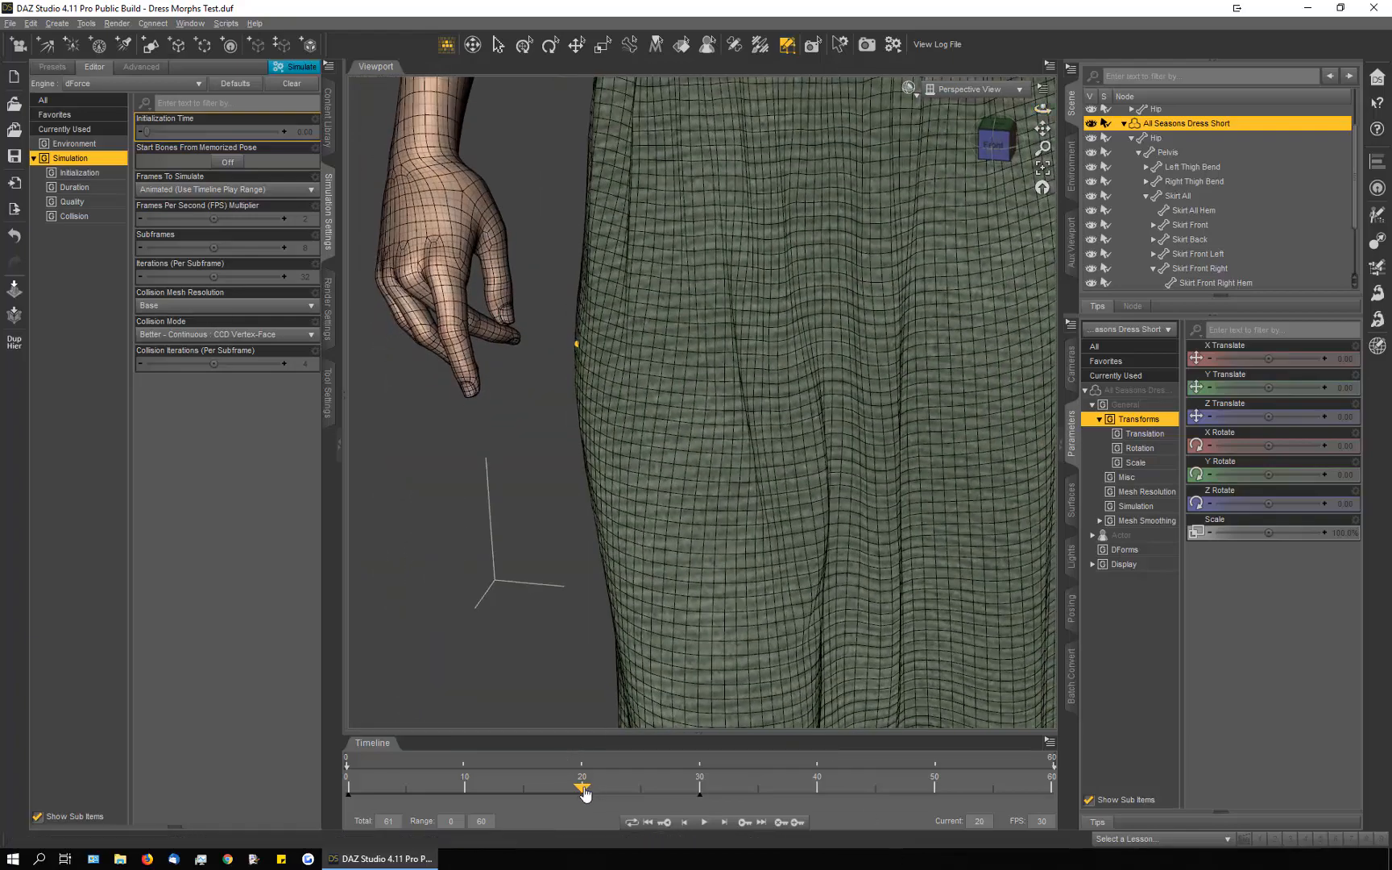
Step: Return the timeline to frame 0 and run the dFM dForce Magnet script on the selected skirt polygon
drag(580, 789, 304, 802)
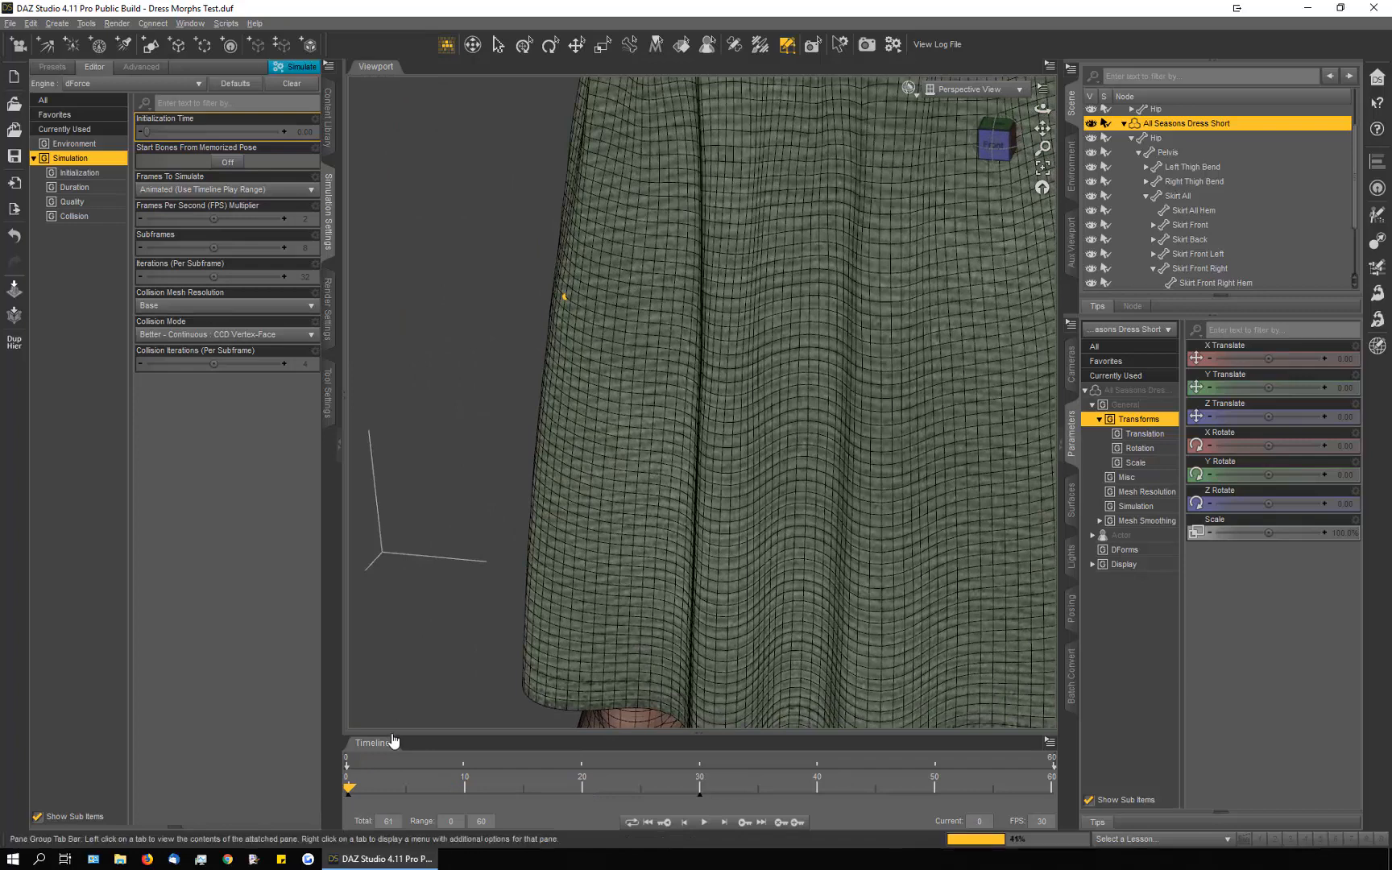
scroll(646, 361, down, 3)
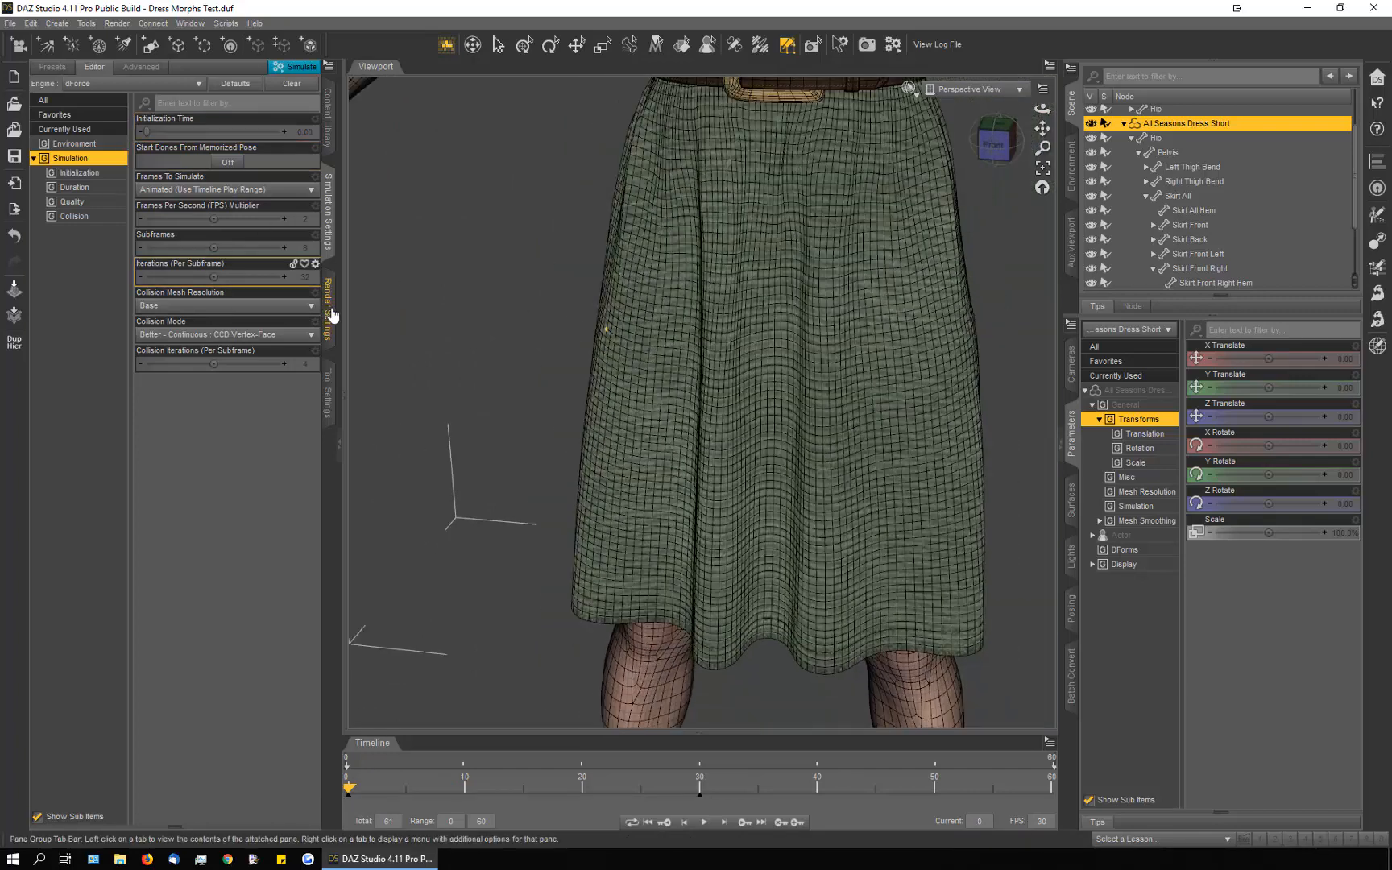
click(328, 133)
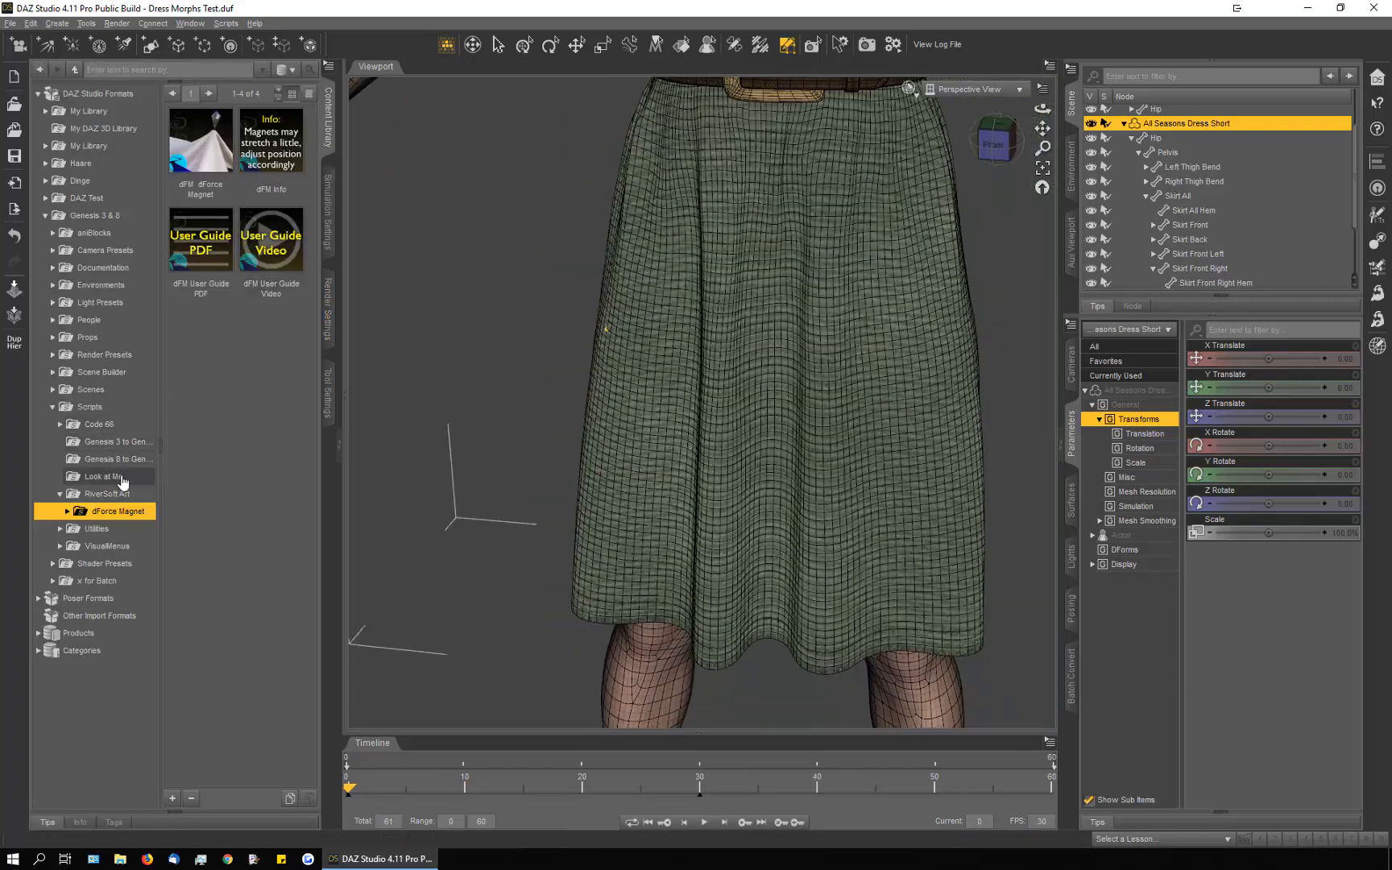
click(220, 139)
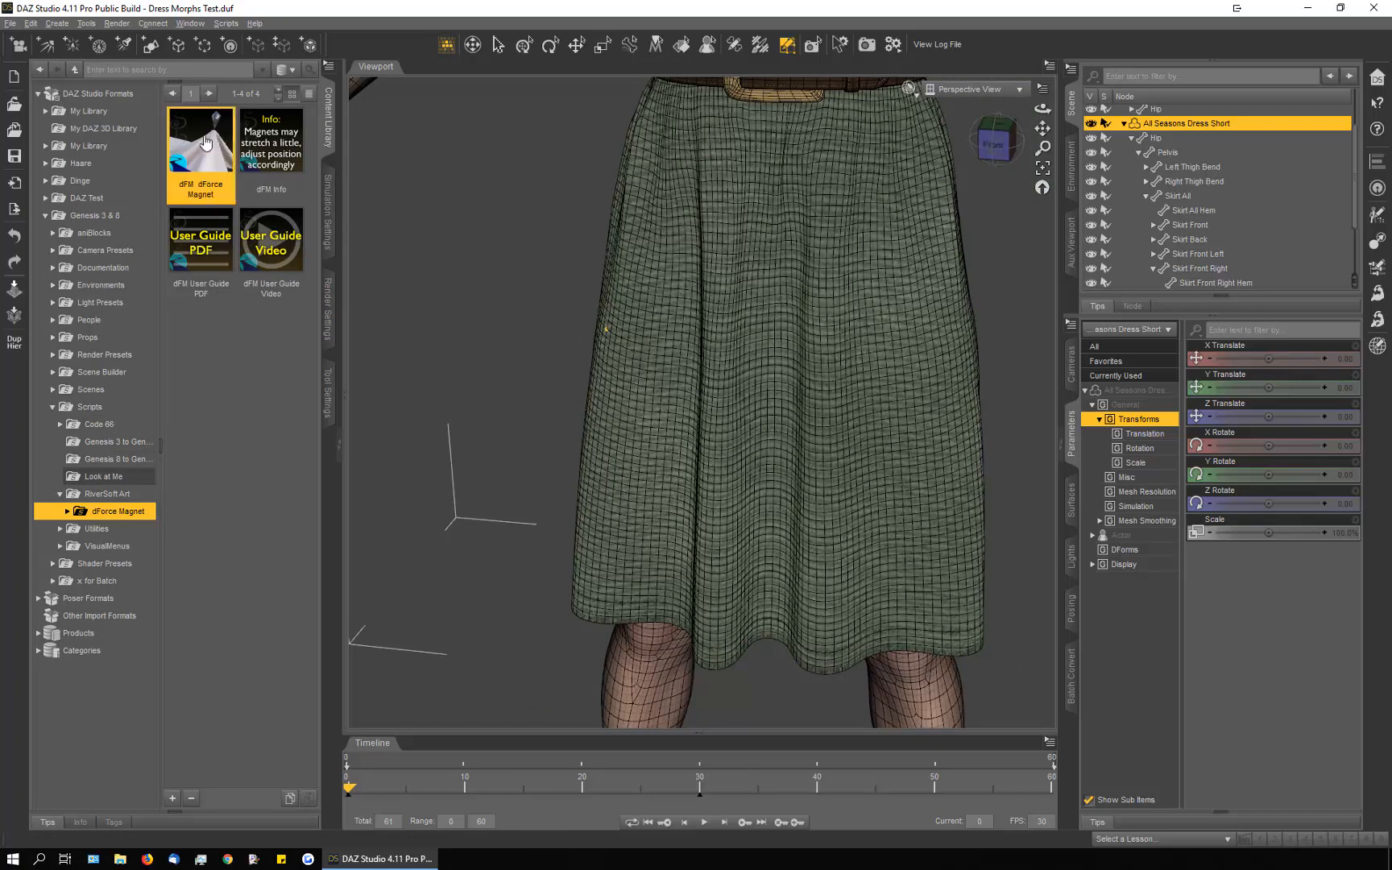
double_click(205, 143)
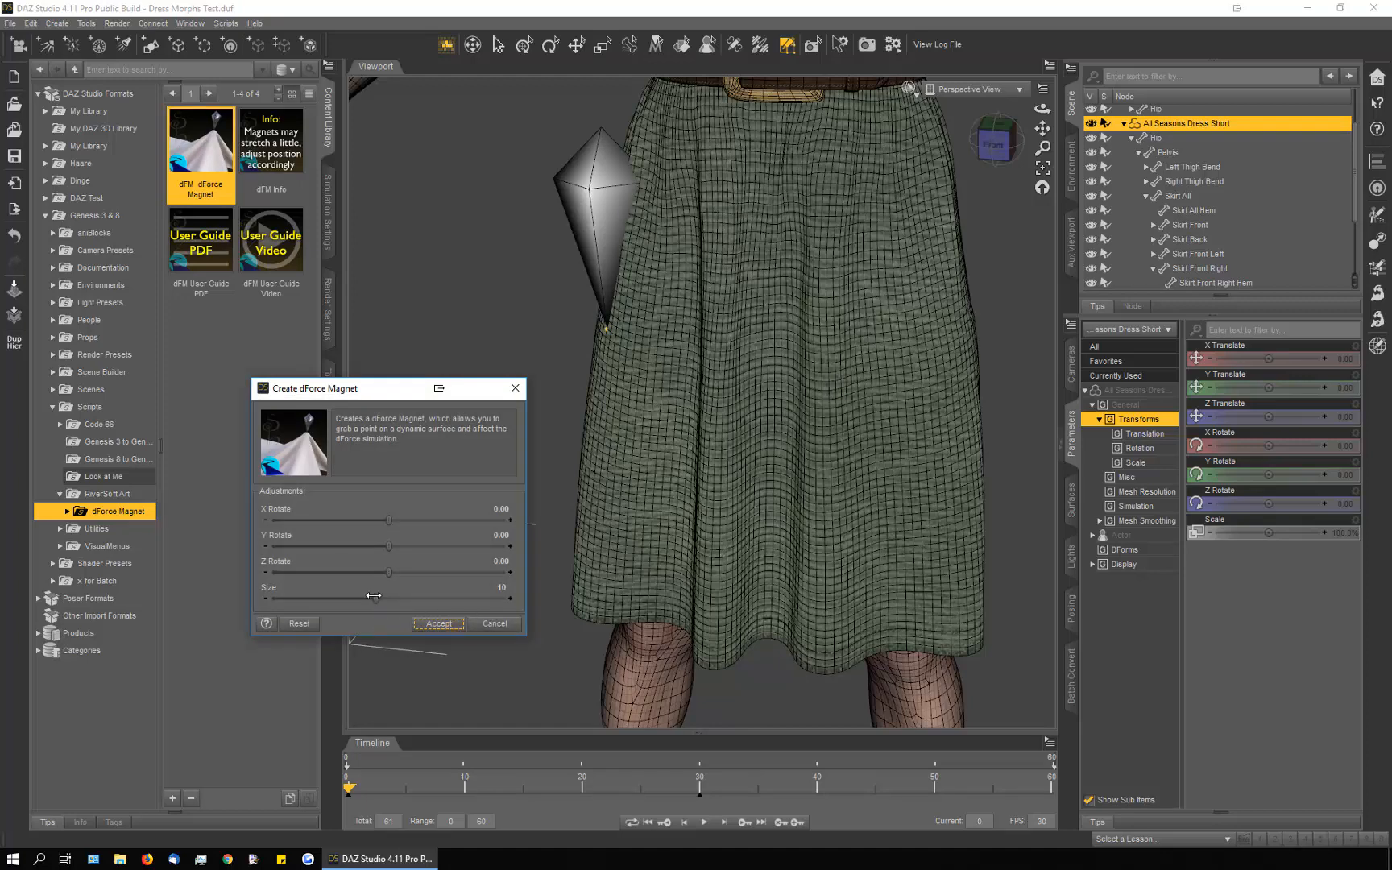
Step: Create the dForce Magnet with size 4, X Rotate 42.91 and Z Rotate 54.06, angled outward from the side of the skirt
drag(372, 601, 303, 600)
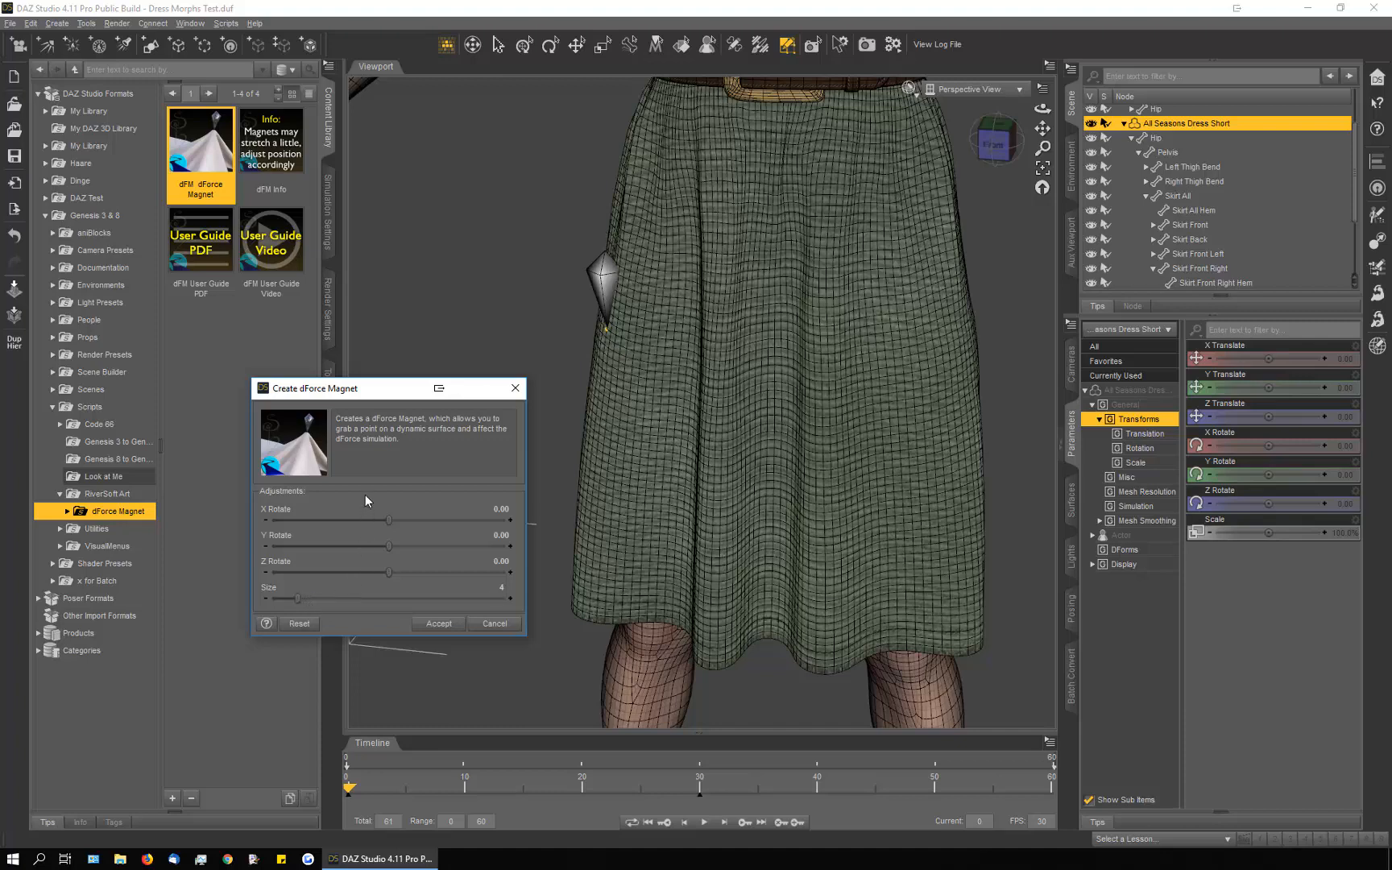
mouse_move(391, 574)
mouse_down()
mouse_move(373, 568)
mouse_move(418, 574)
mouse_up()
drag(428, 570, 440, 572)
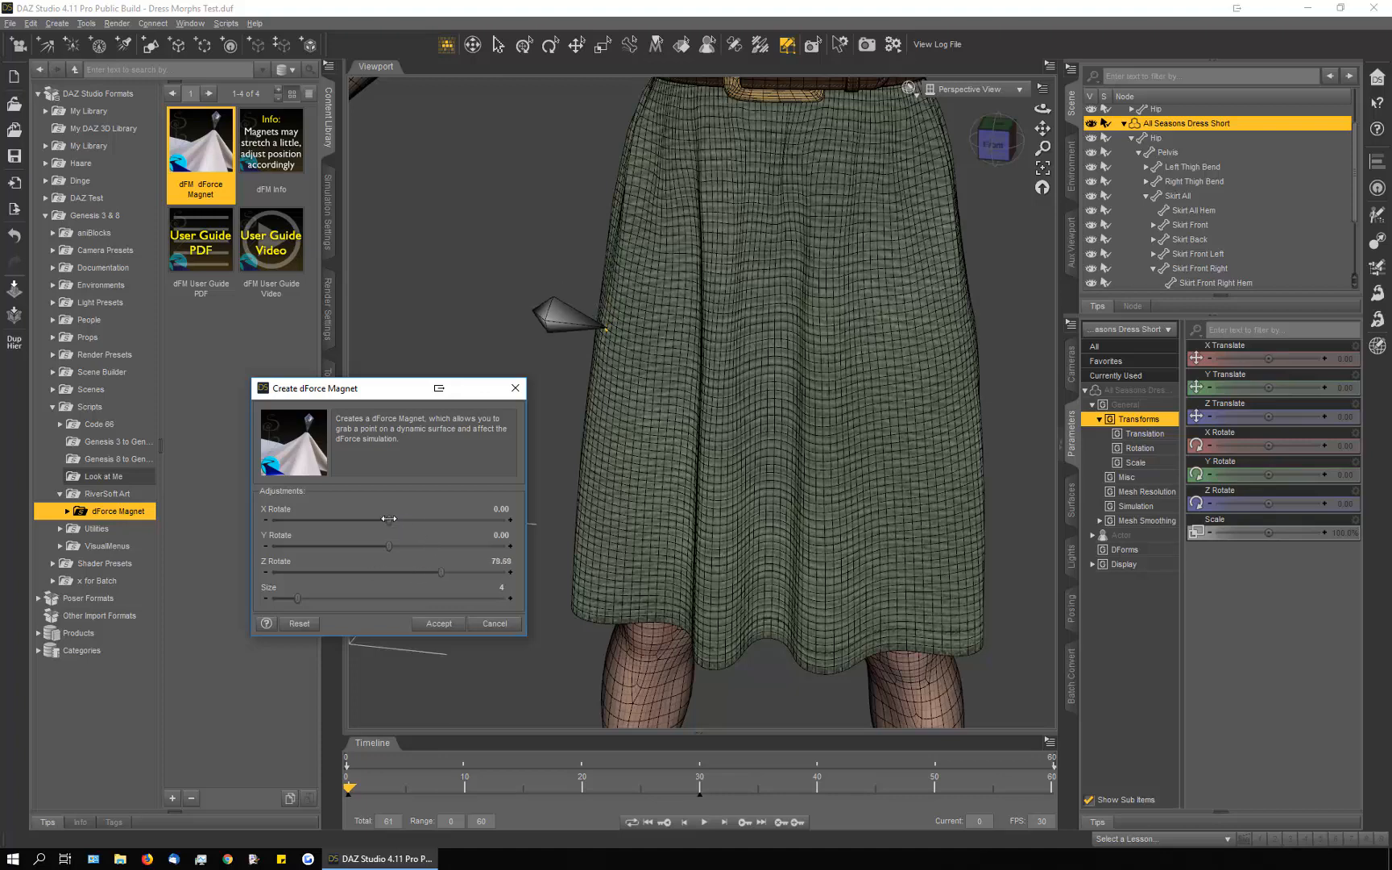
drag(388, 518, 424, 572)
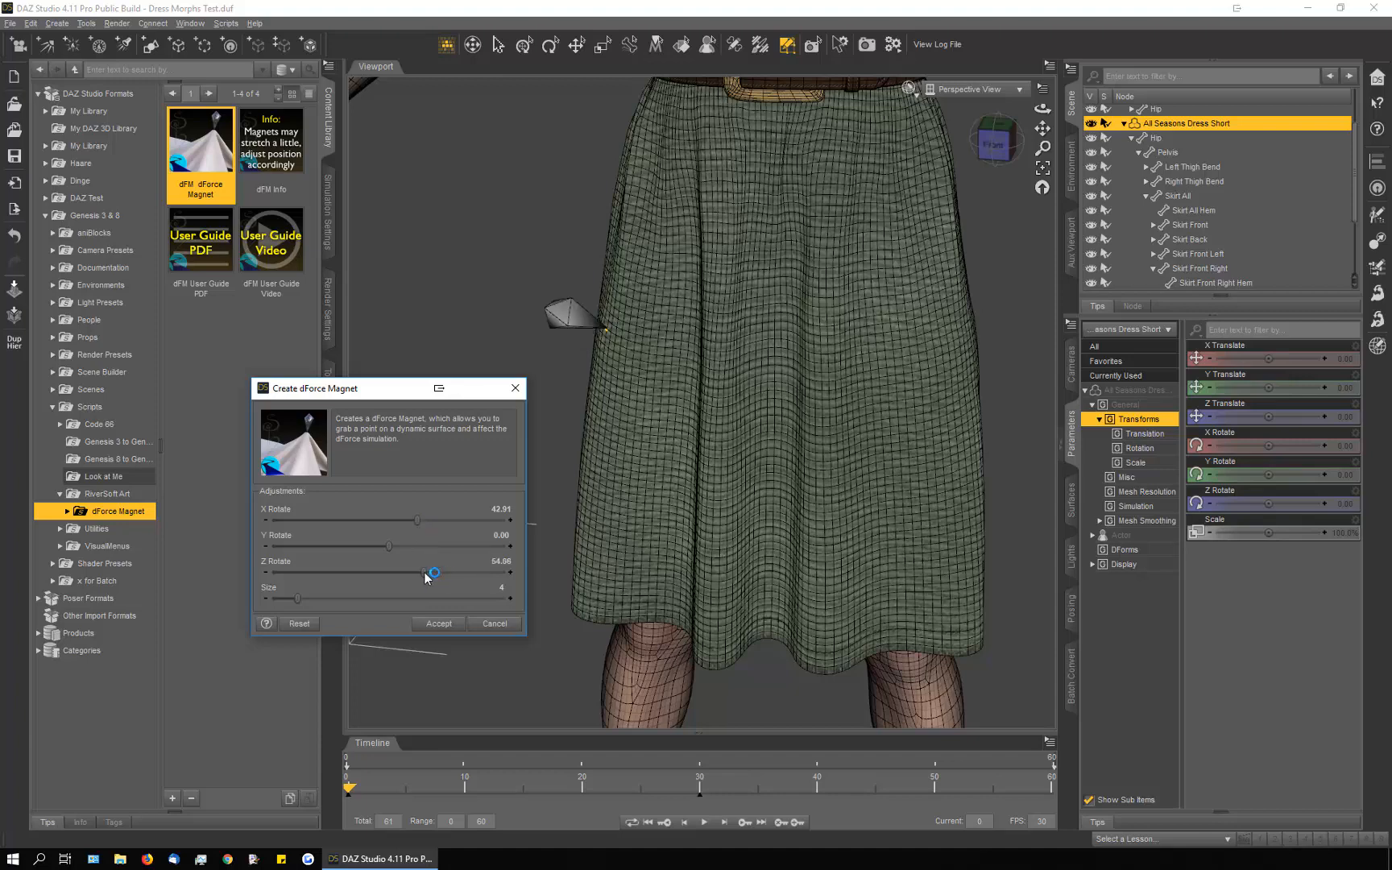
click(435, 625)
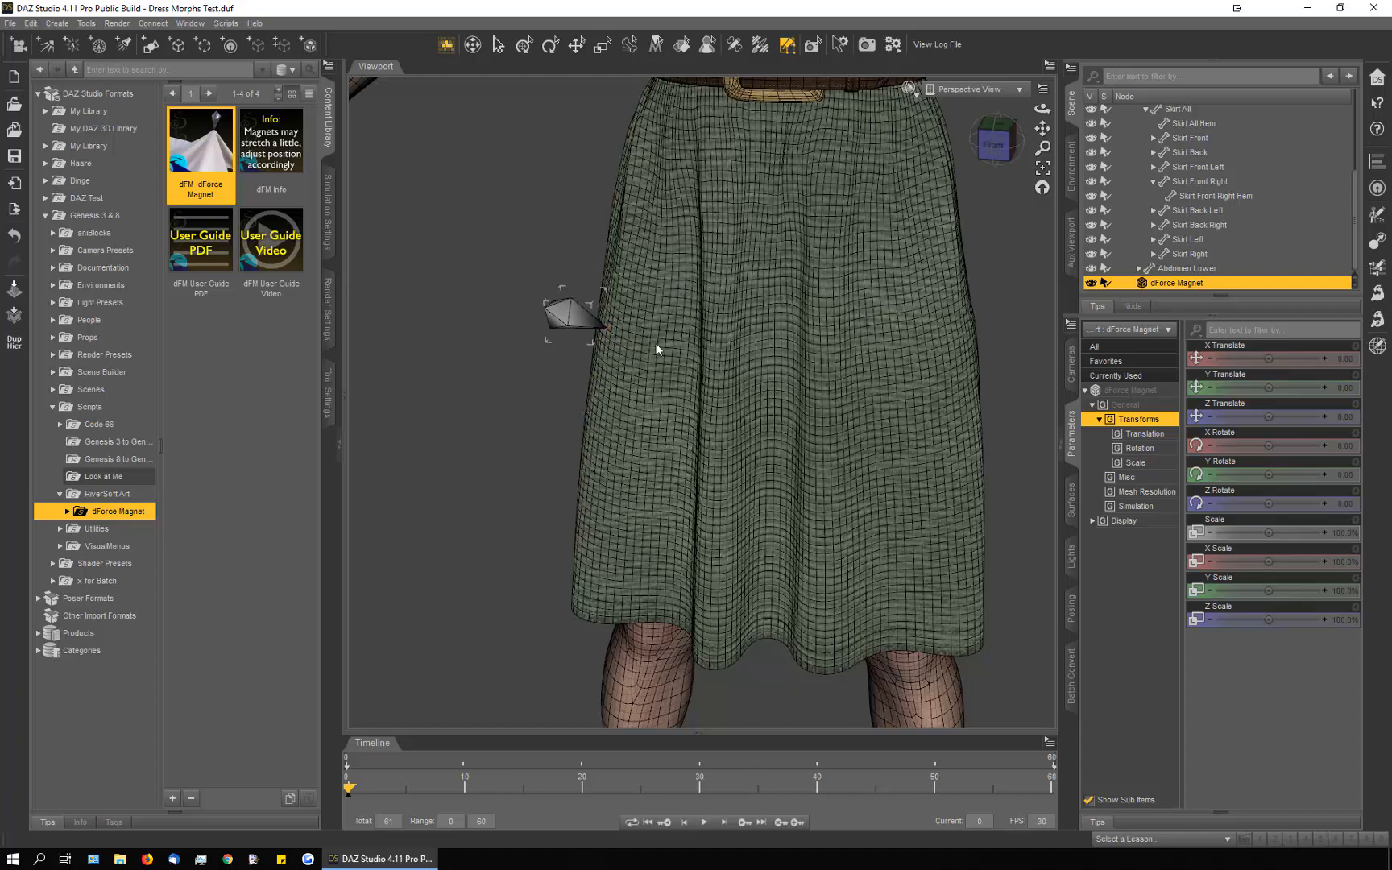
Step: Delete the dForce Magnet from the scene
scroll(558, 503, down, 5)
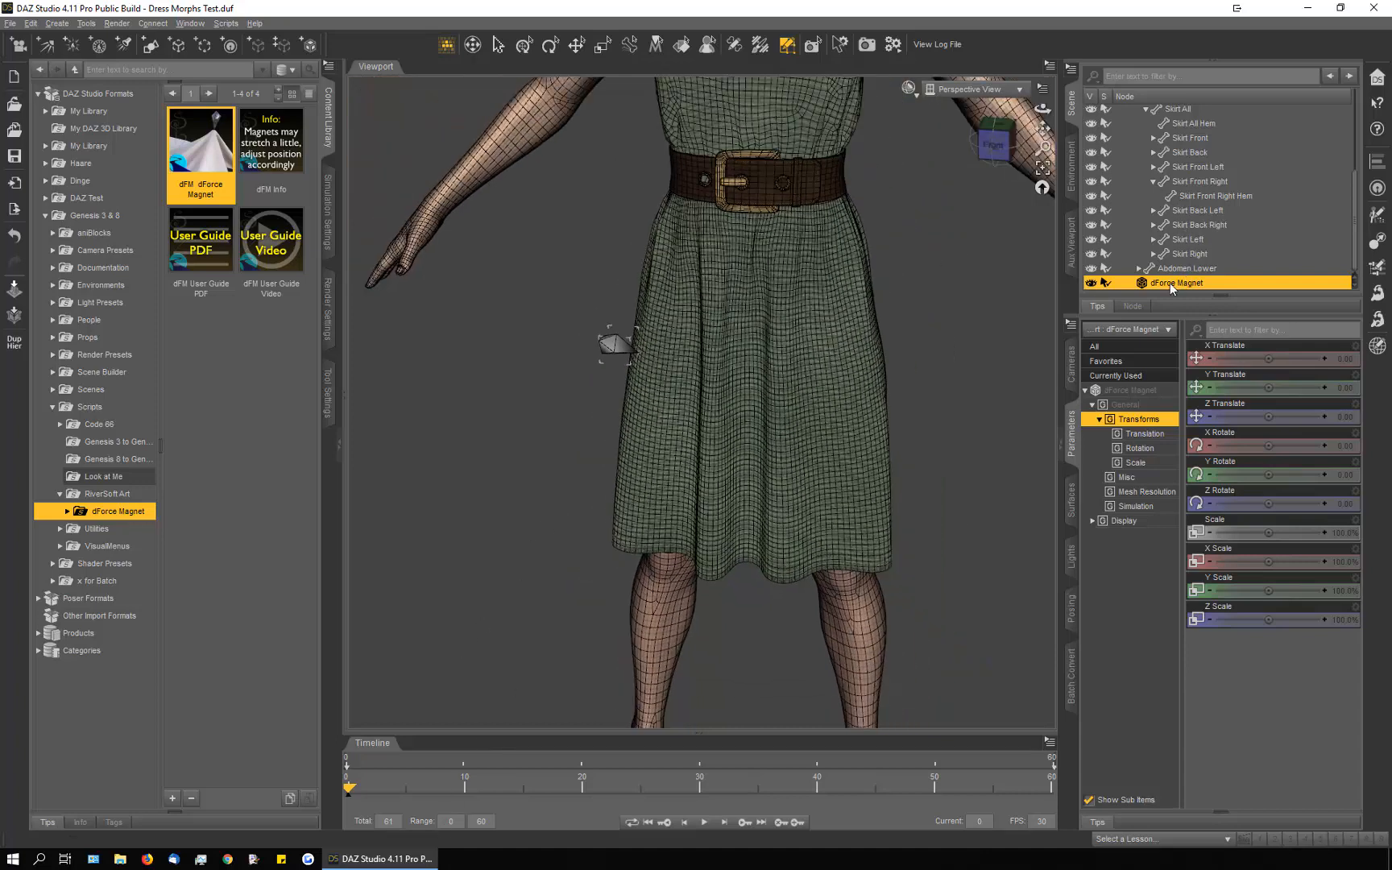
key(Delete)
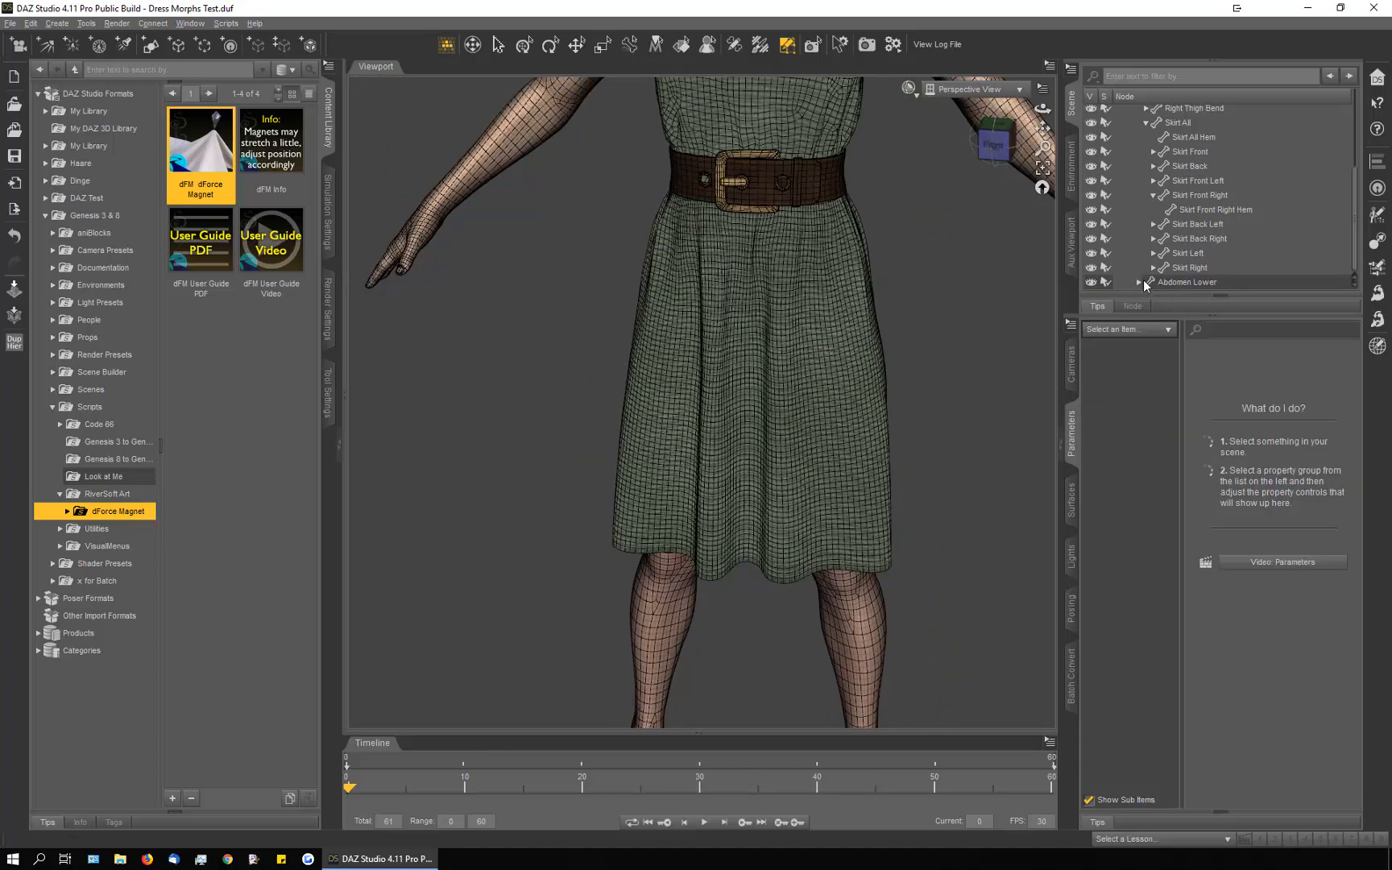
Step: Set the Voluptuous full-body morph of the Genesis 8 Female figure to 100%
scroll(864, 178, down, 5)
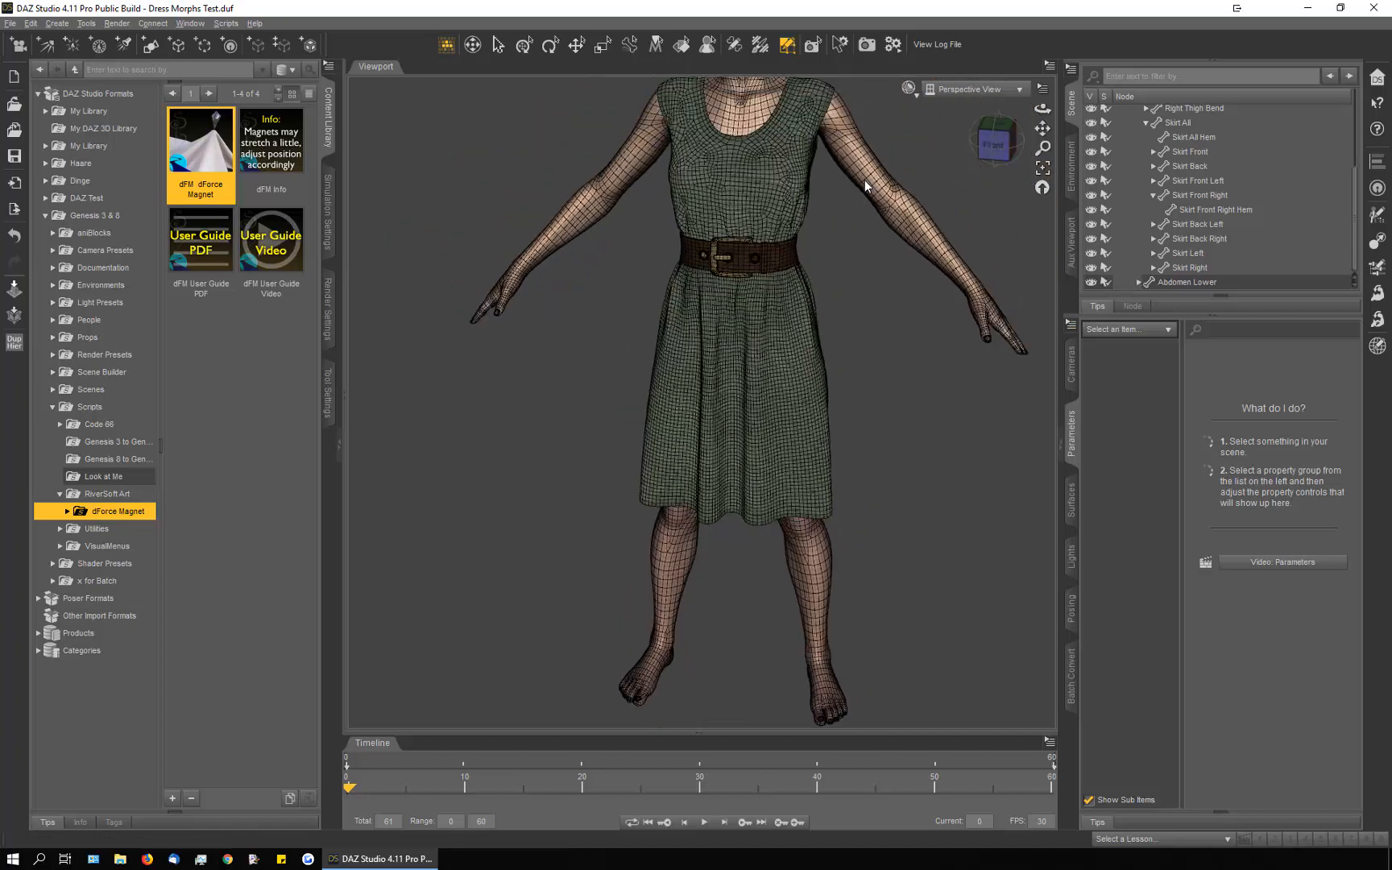
click(836, 155)
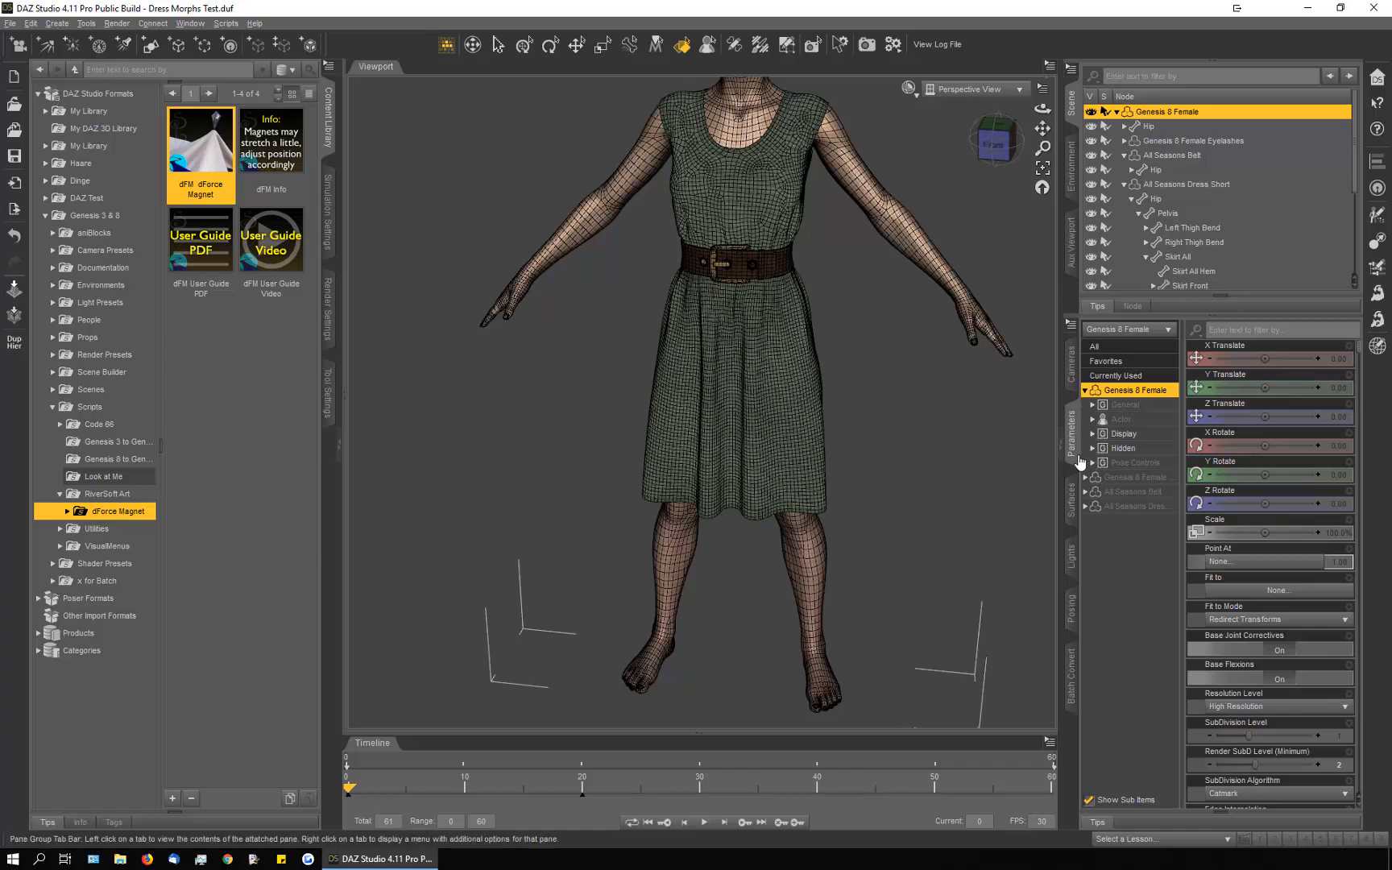
click(1093, 419)
click(1098, 506)
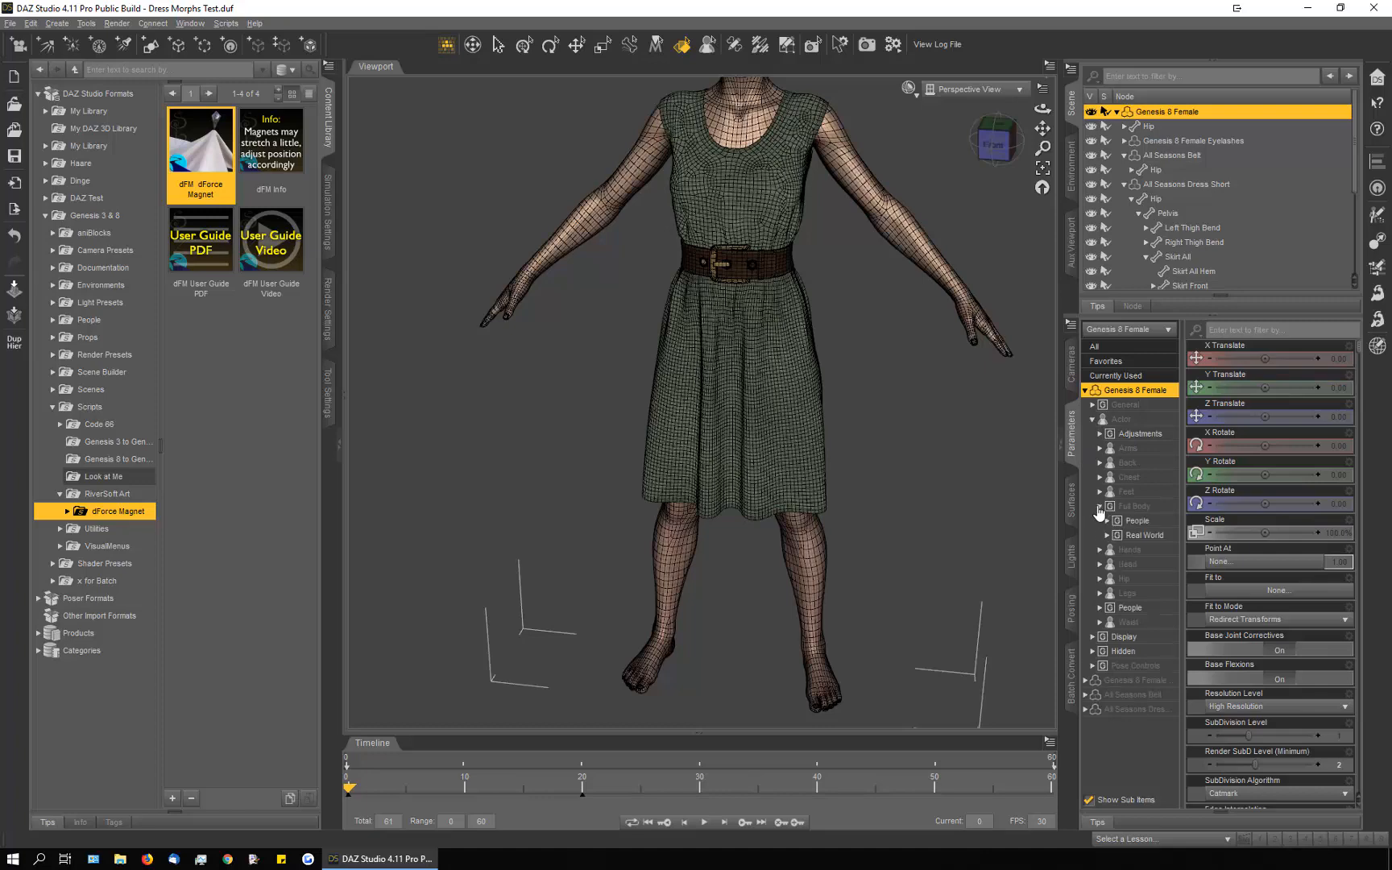
click(1149, 538)
scroll(1259, 773, down, 6)
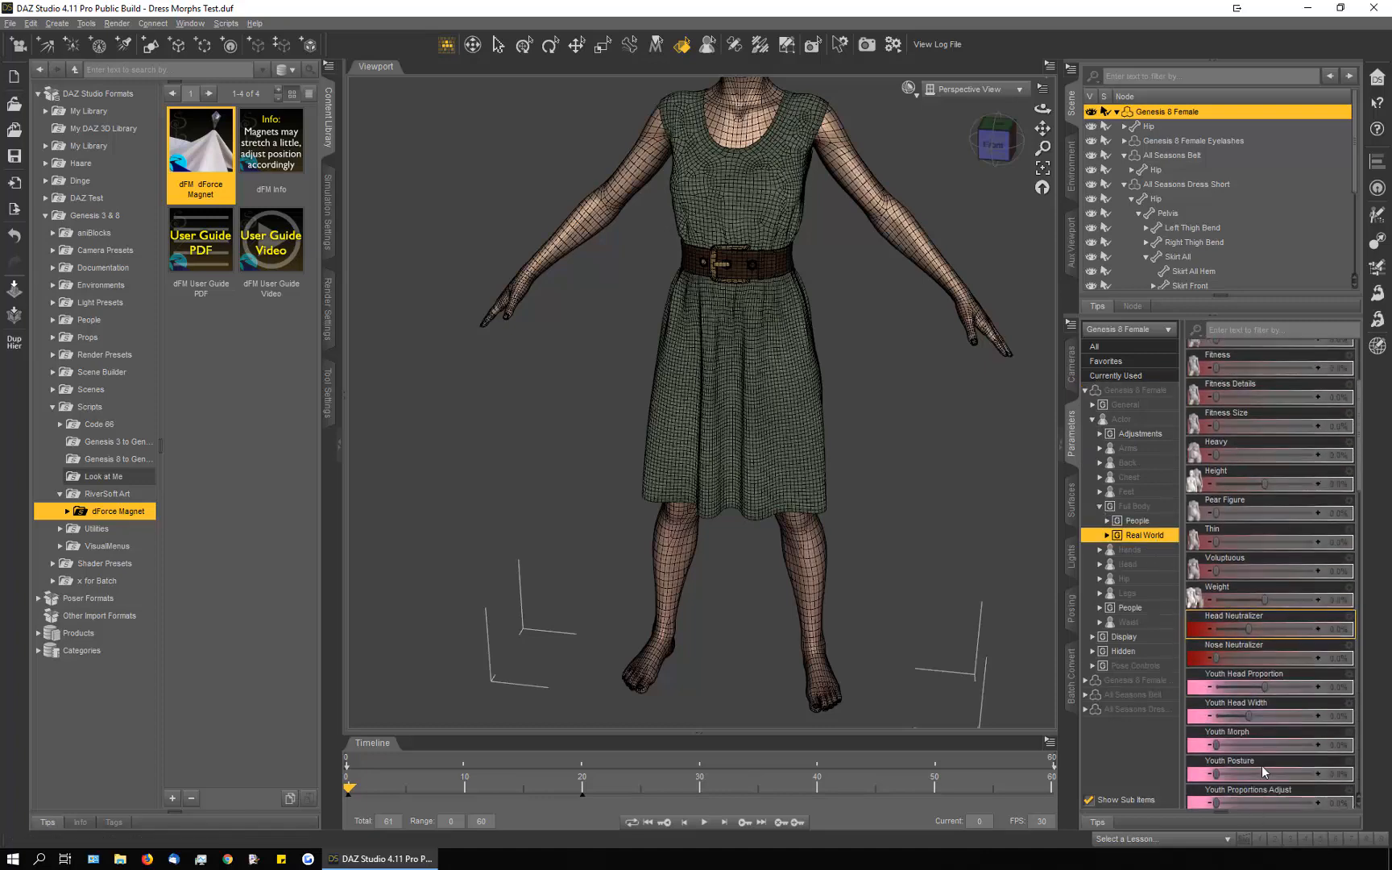
drag(1251, 547, 1330, 541)
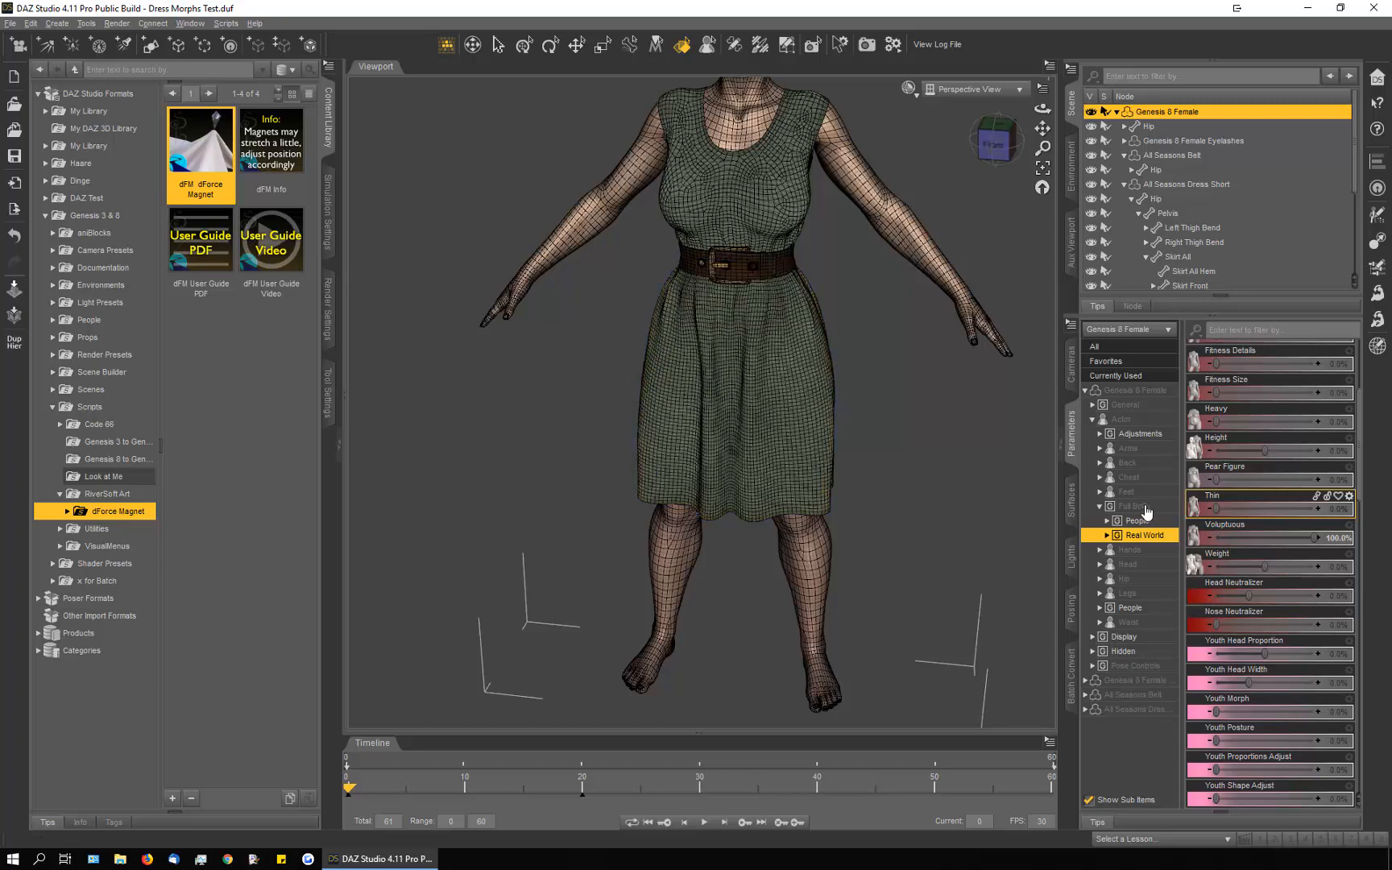
Step: Set the Skirt Wide style morph of the All Seasons Dress Short to 100%
click(754, 410)
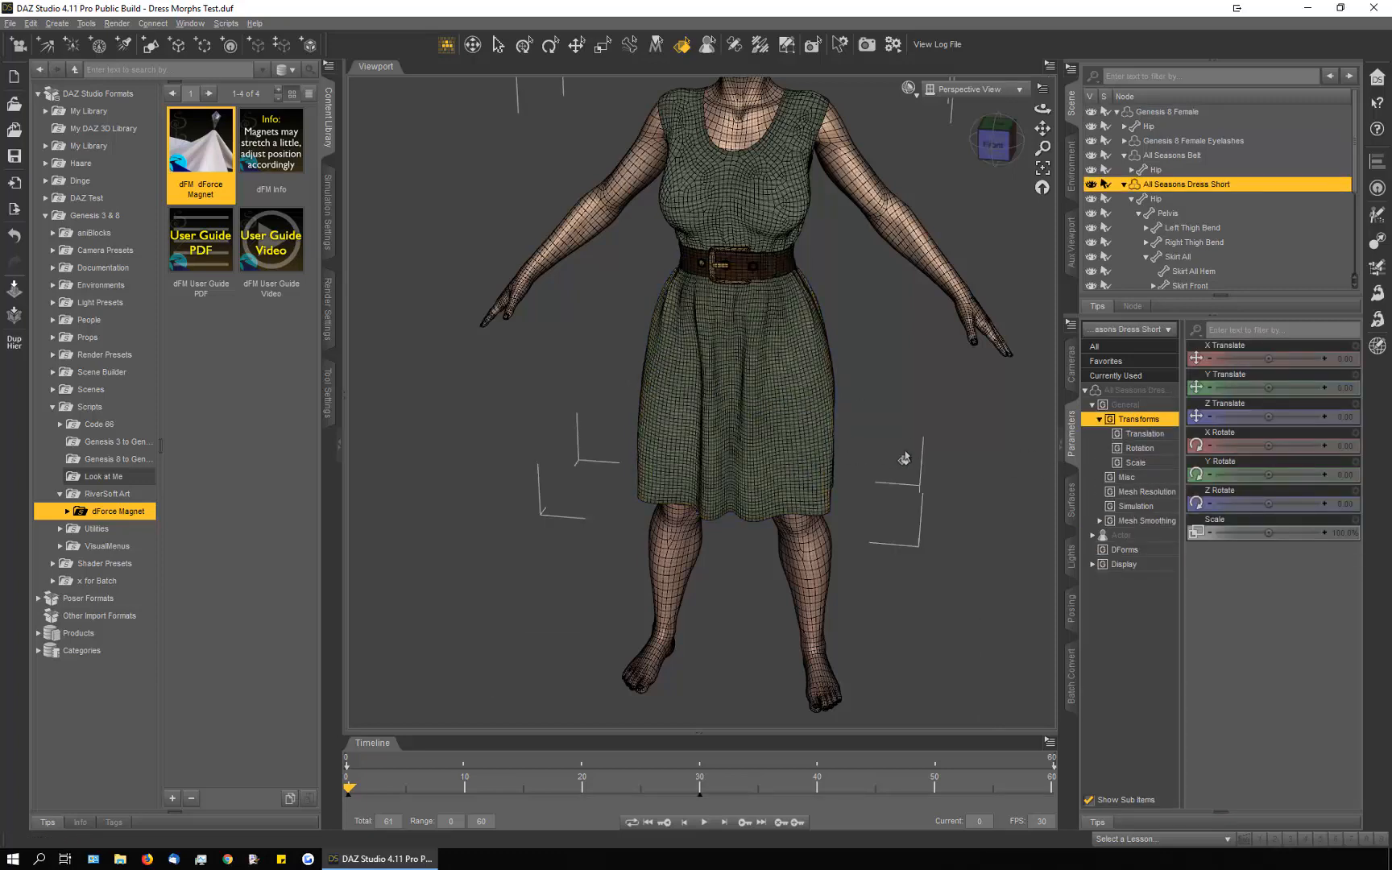
click(1092, 534)
click(1128, 551)
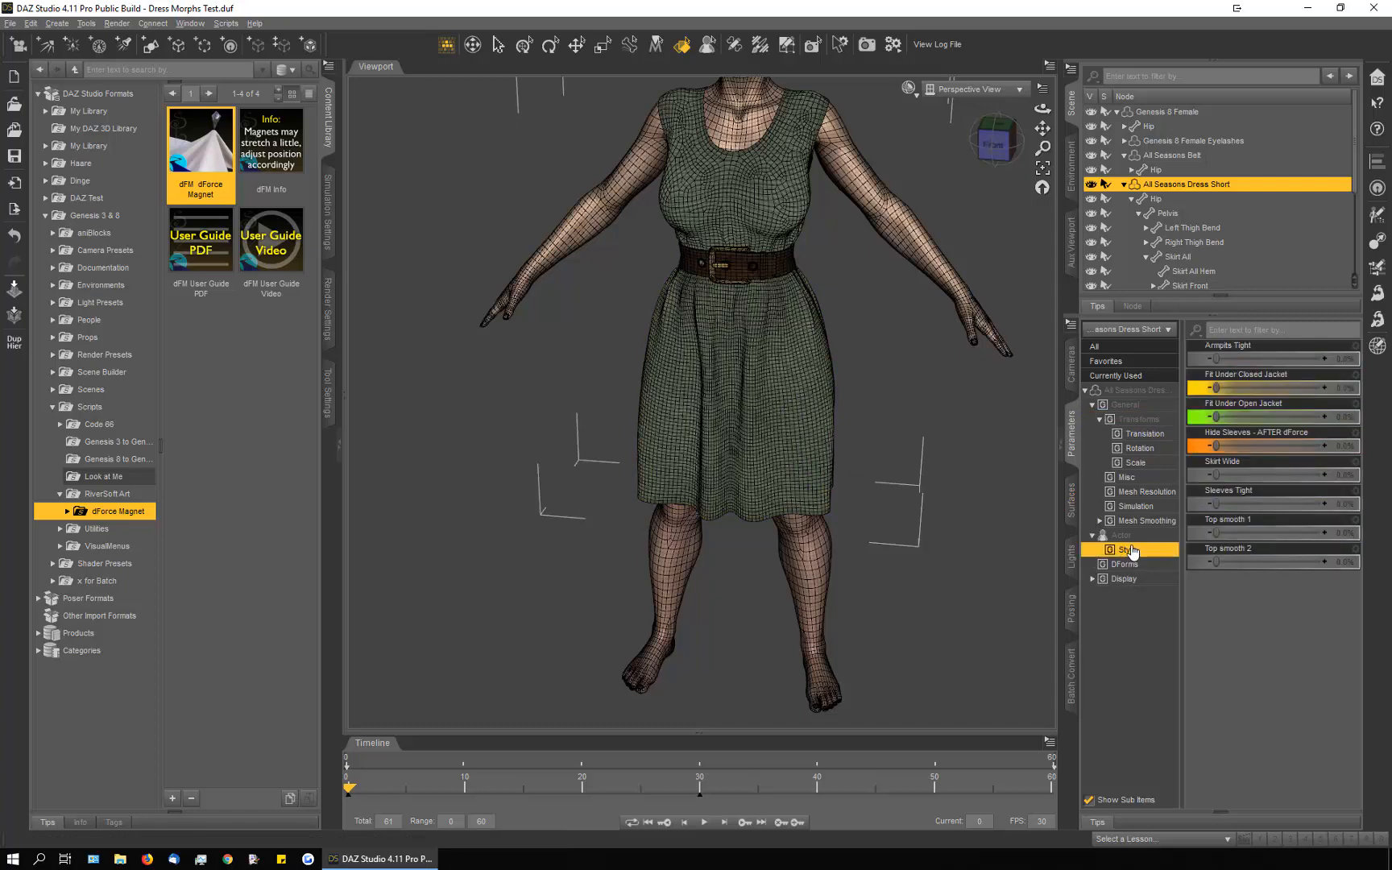
drag(1216, 474, 1387, 475)
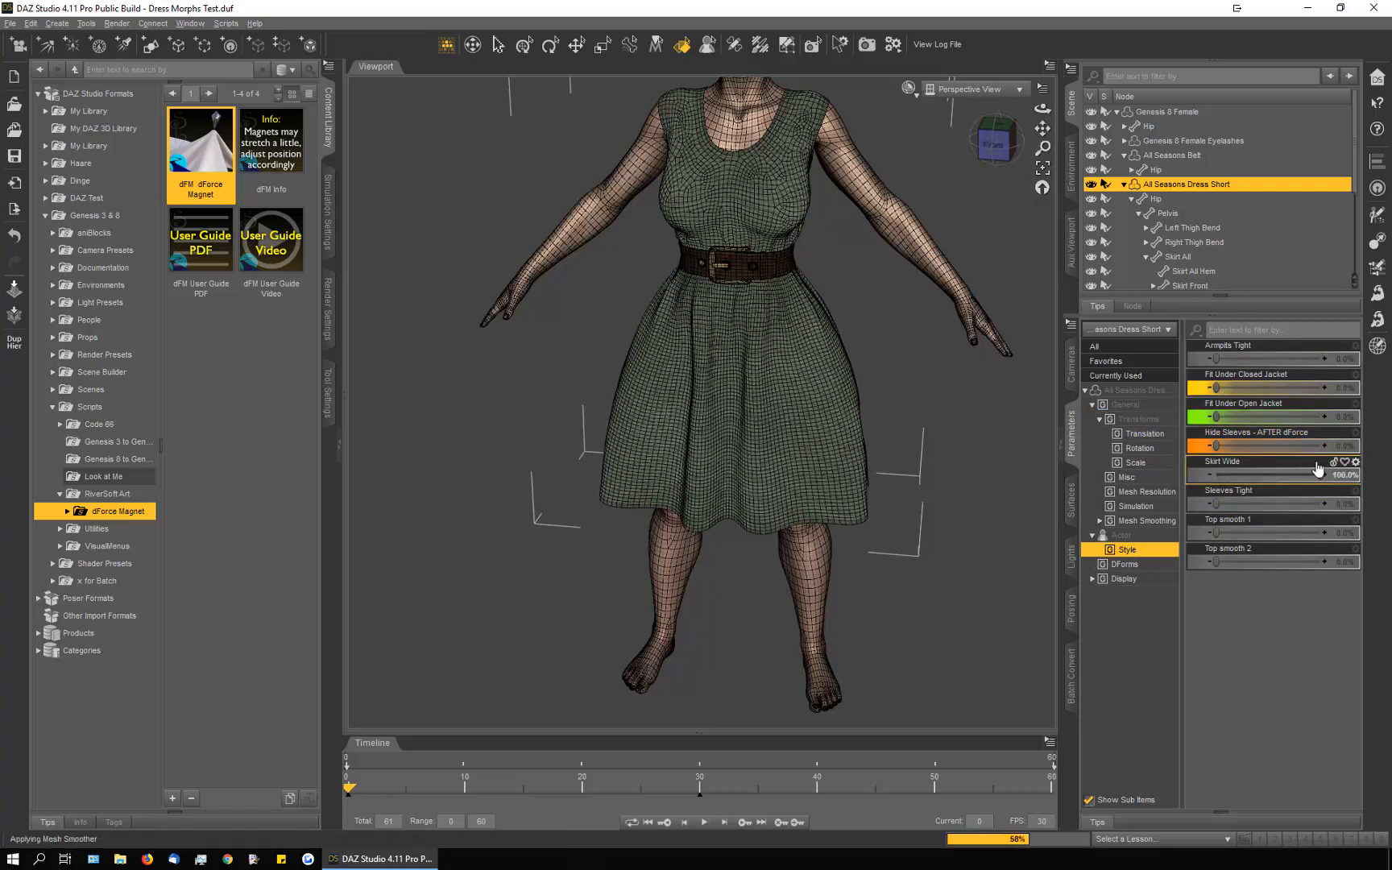
Step: Create a dForce Magnet on the widened skirt's selected polygon with size 4, X Rotate 42.91 and Z Rotate 54.06
drag(1043, 108, 1044, 106)
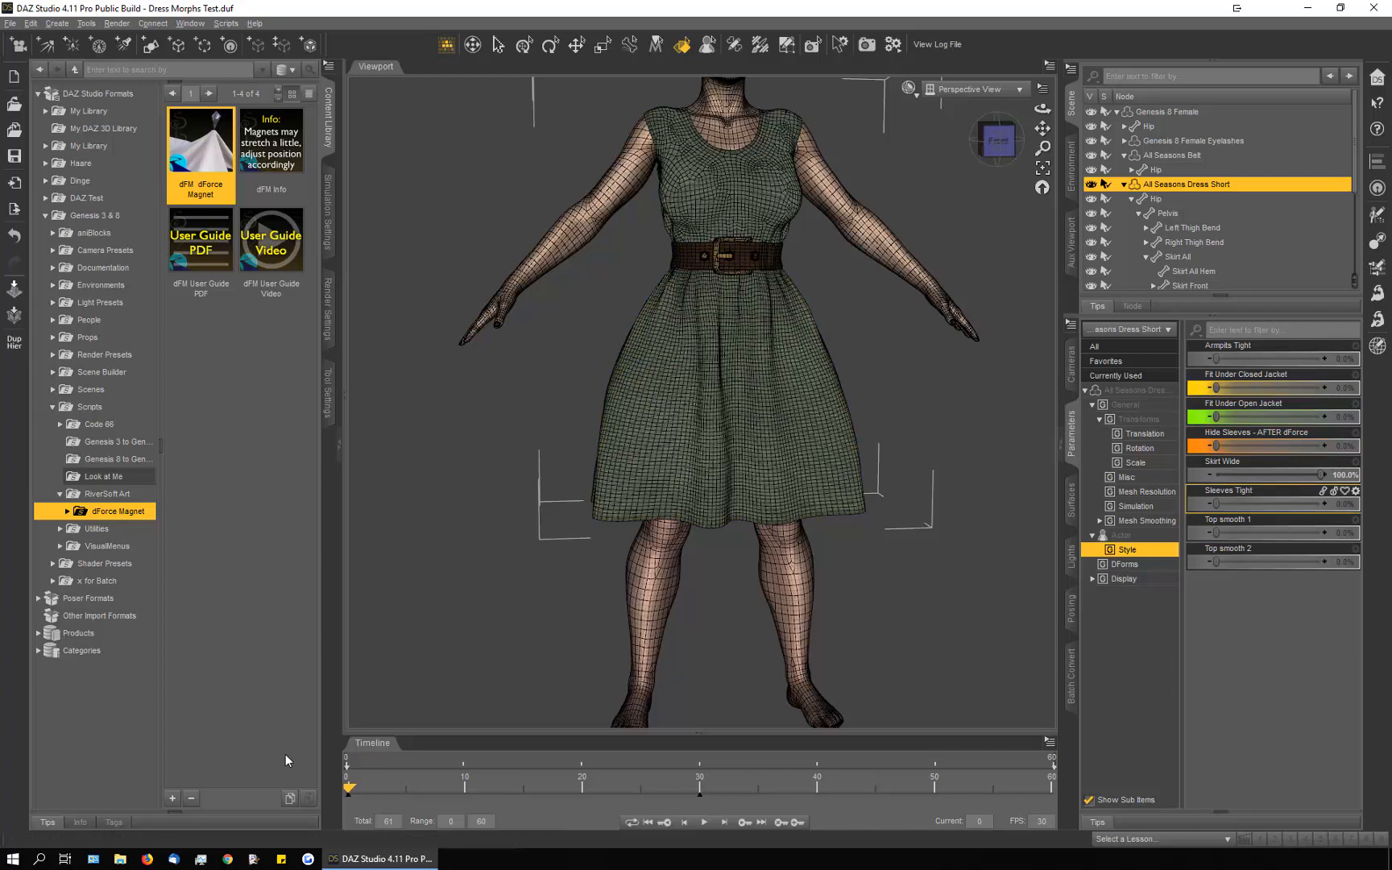
click(697, 409)
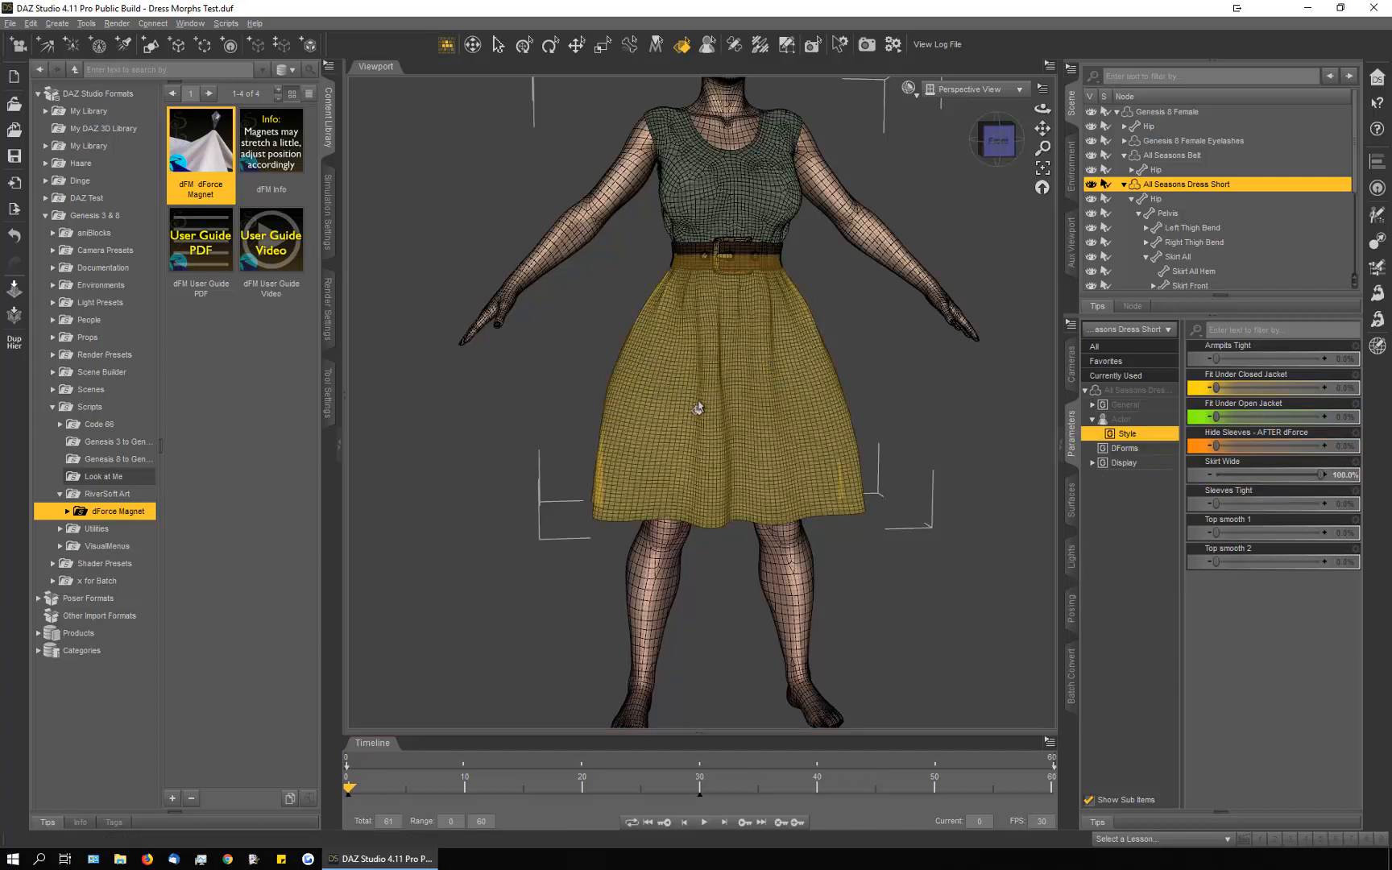
click(779, 50)
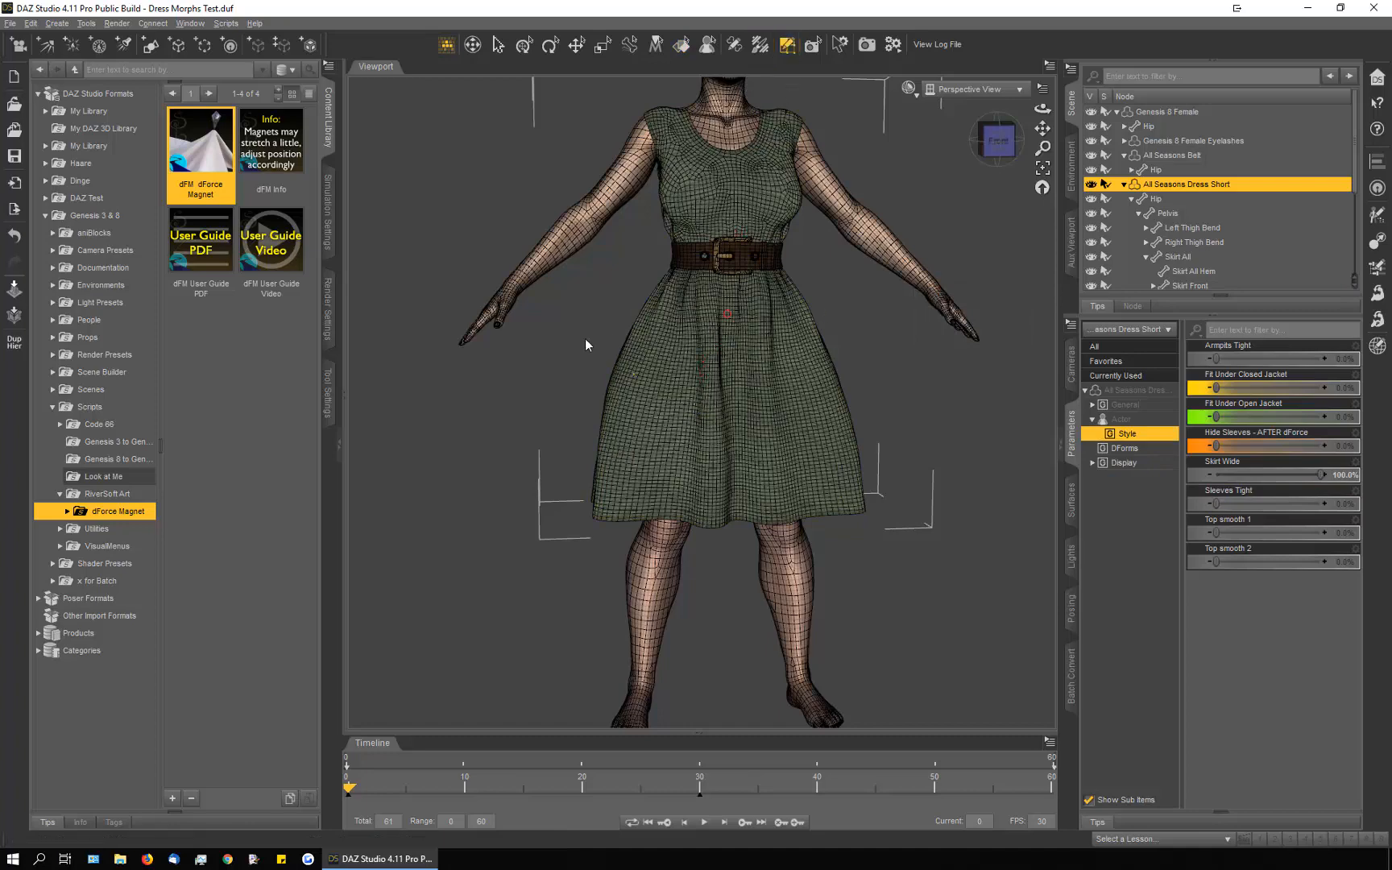
scroll(614, 381, up, 5)
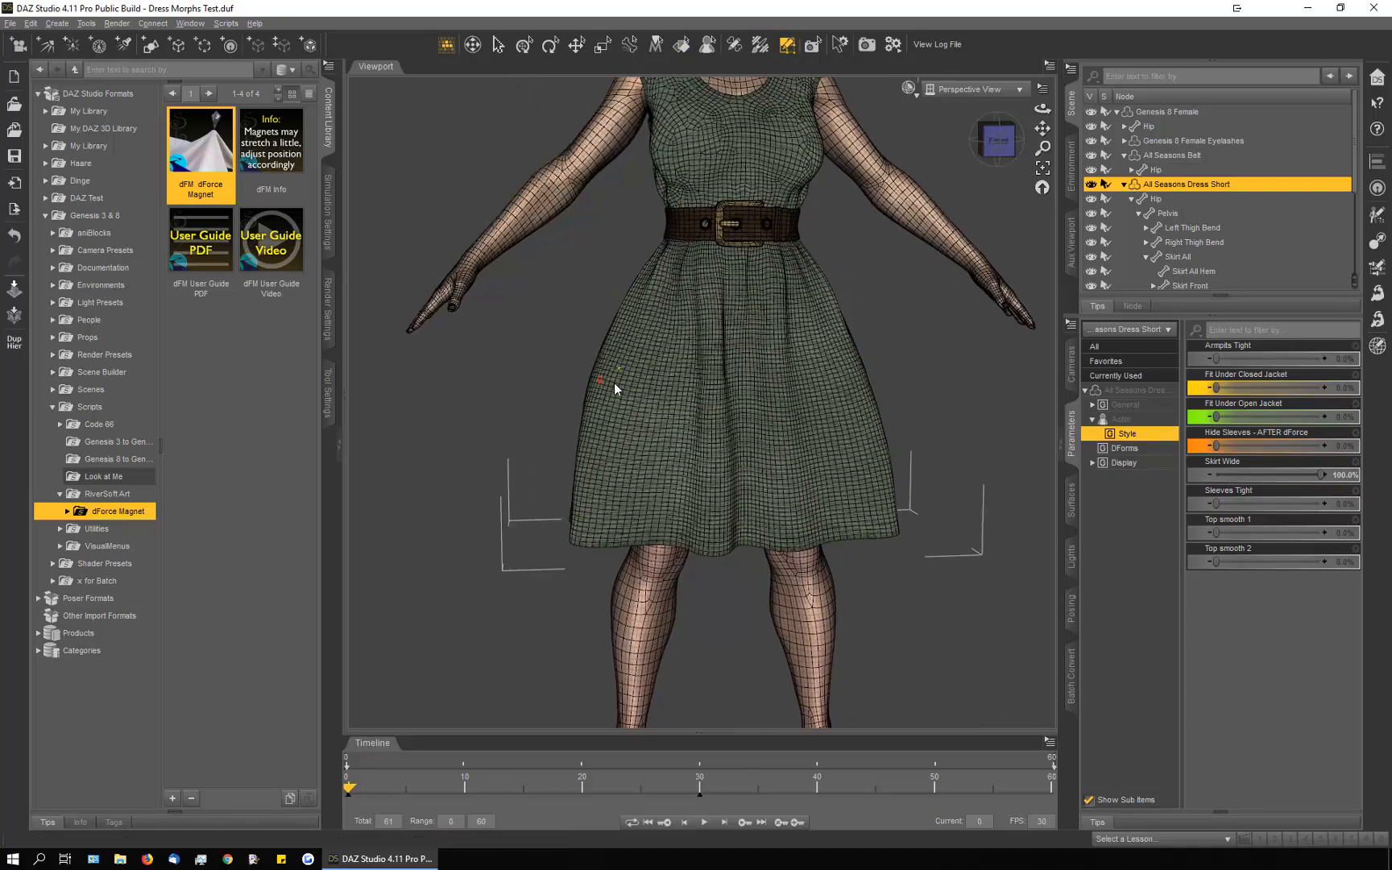
scroll(613, 382, up, 3)
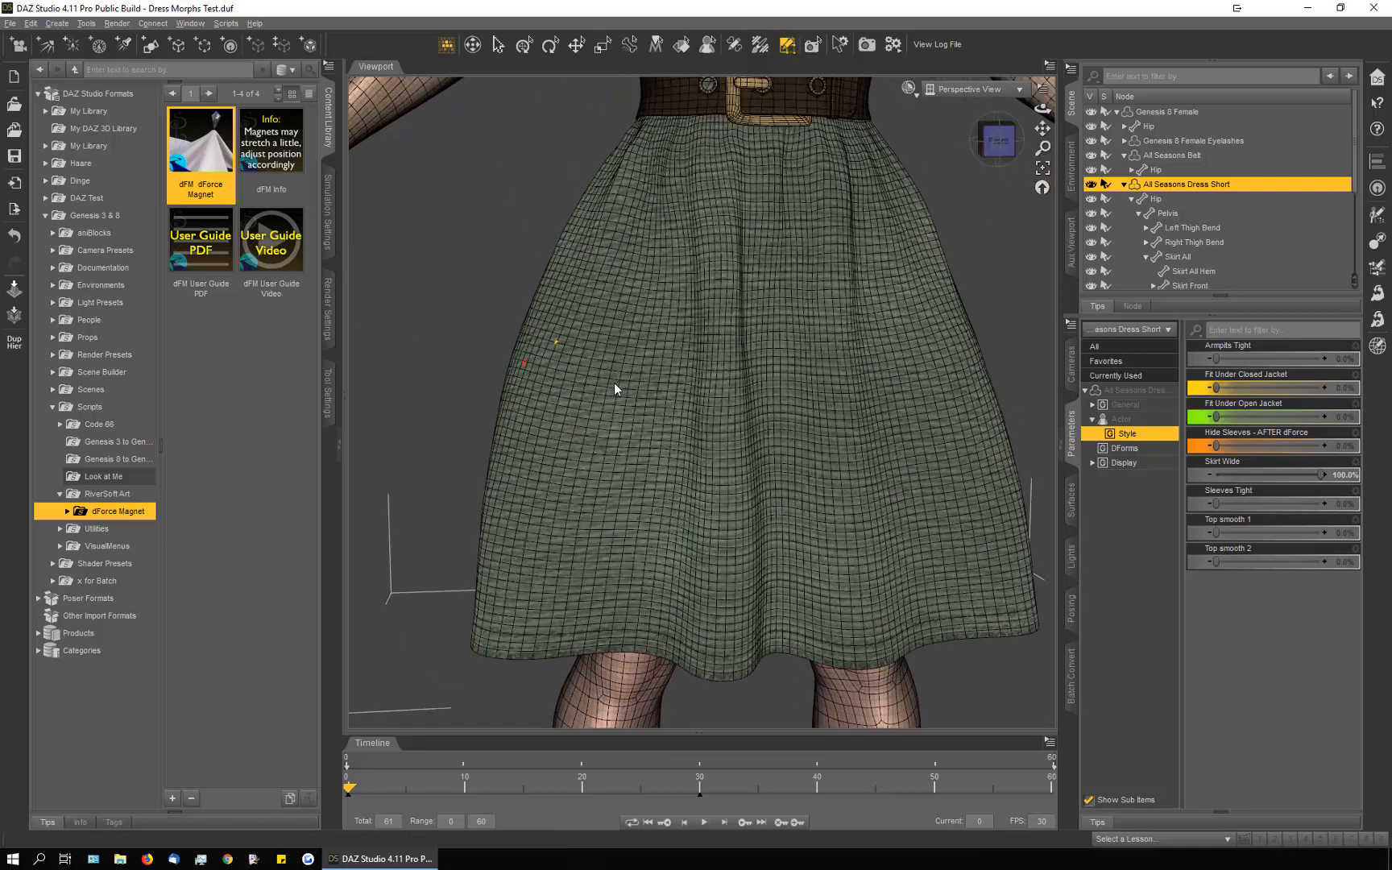
double_click(201, 151)
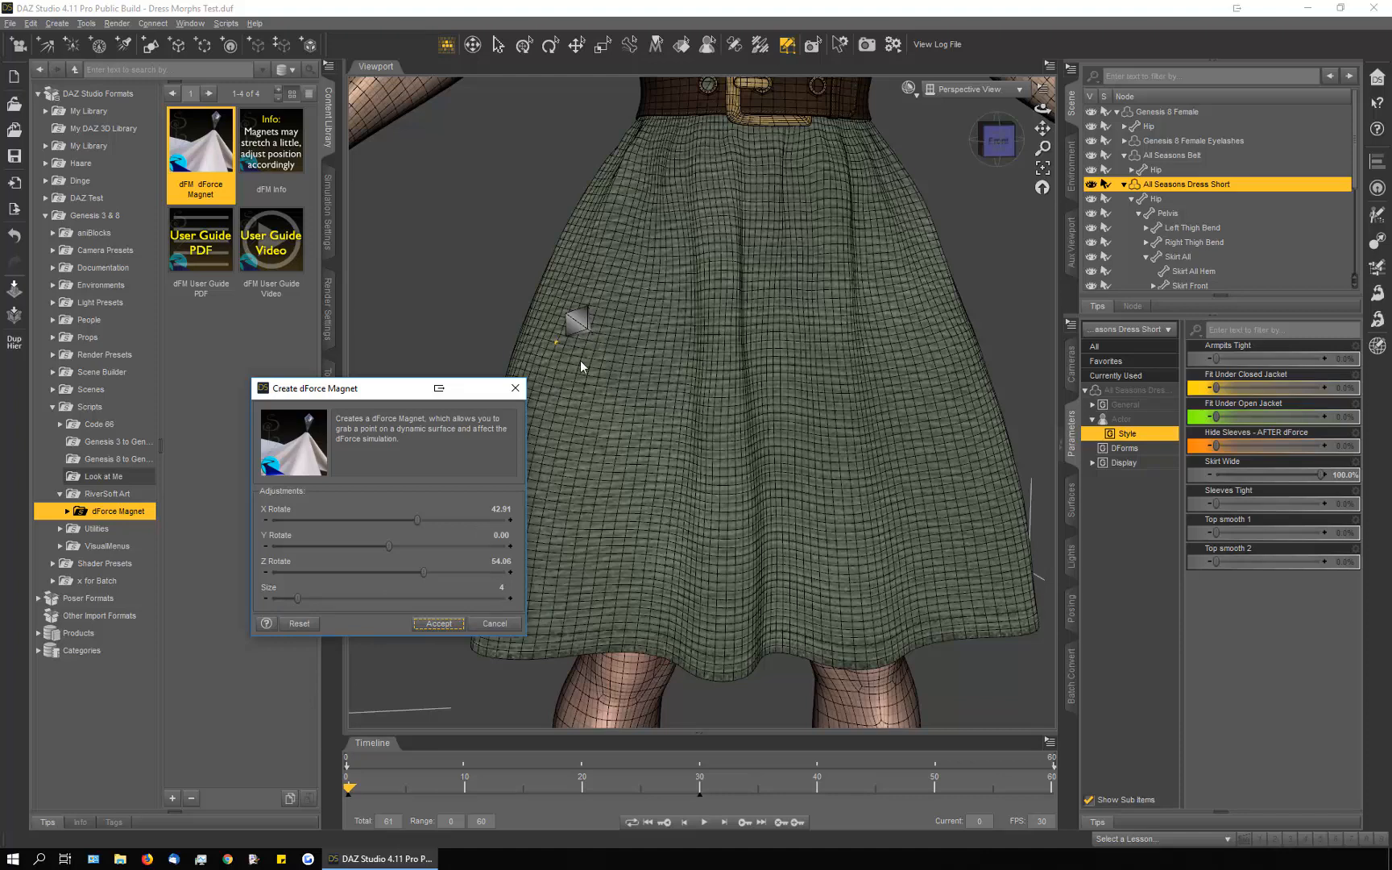
click(430, 627)
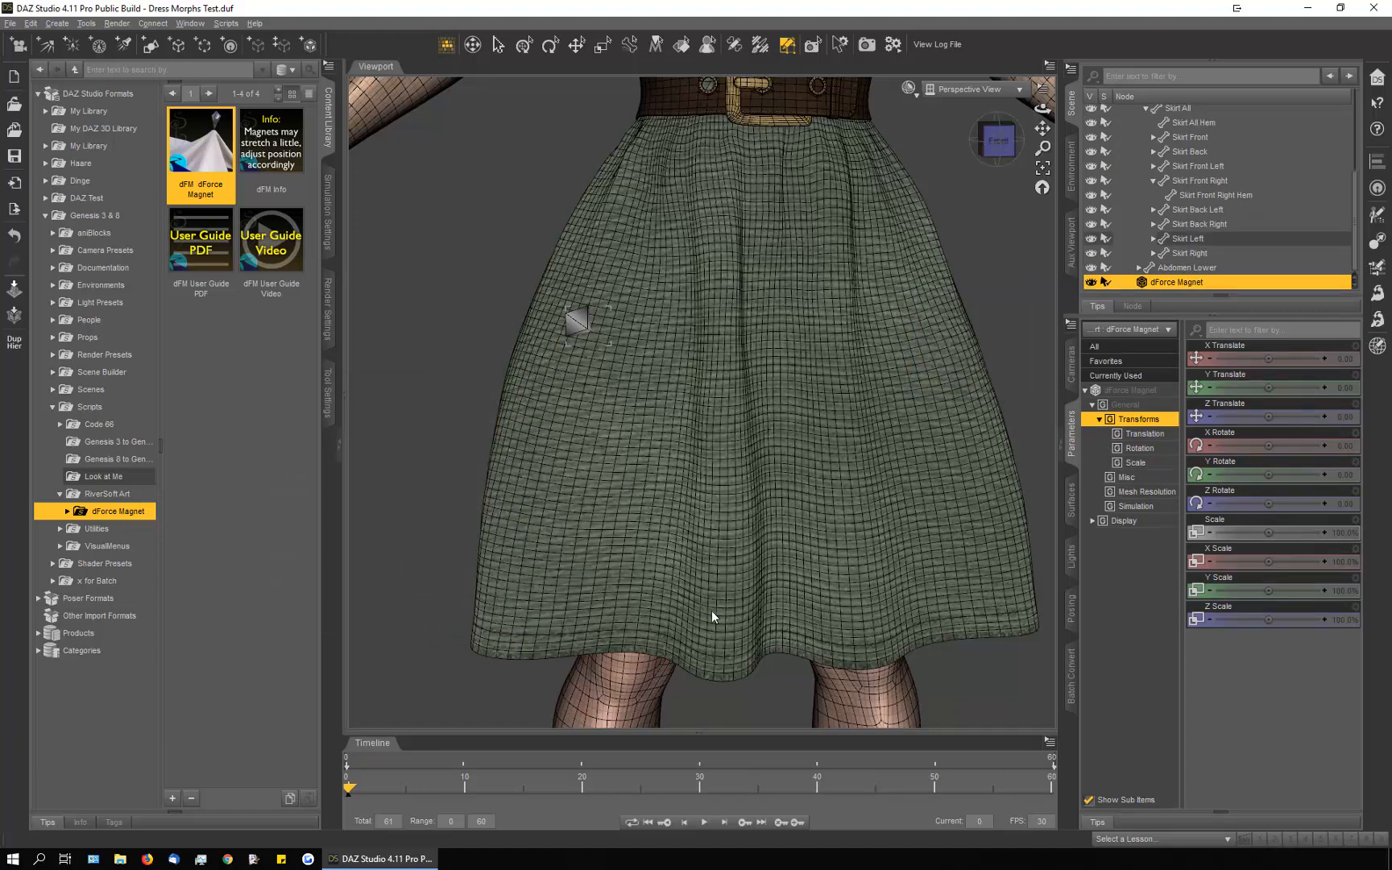
Step: Delete the dForce Magnet attached to the widened skirt
scroll(960, 498, down, 5)
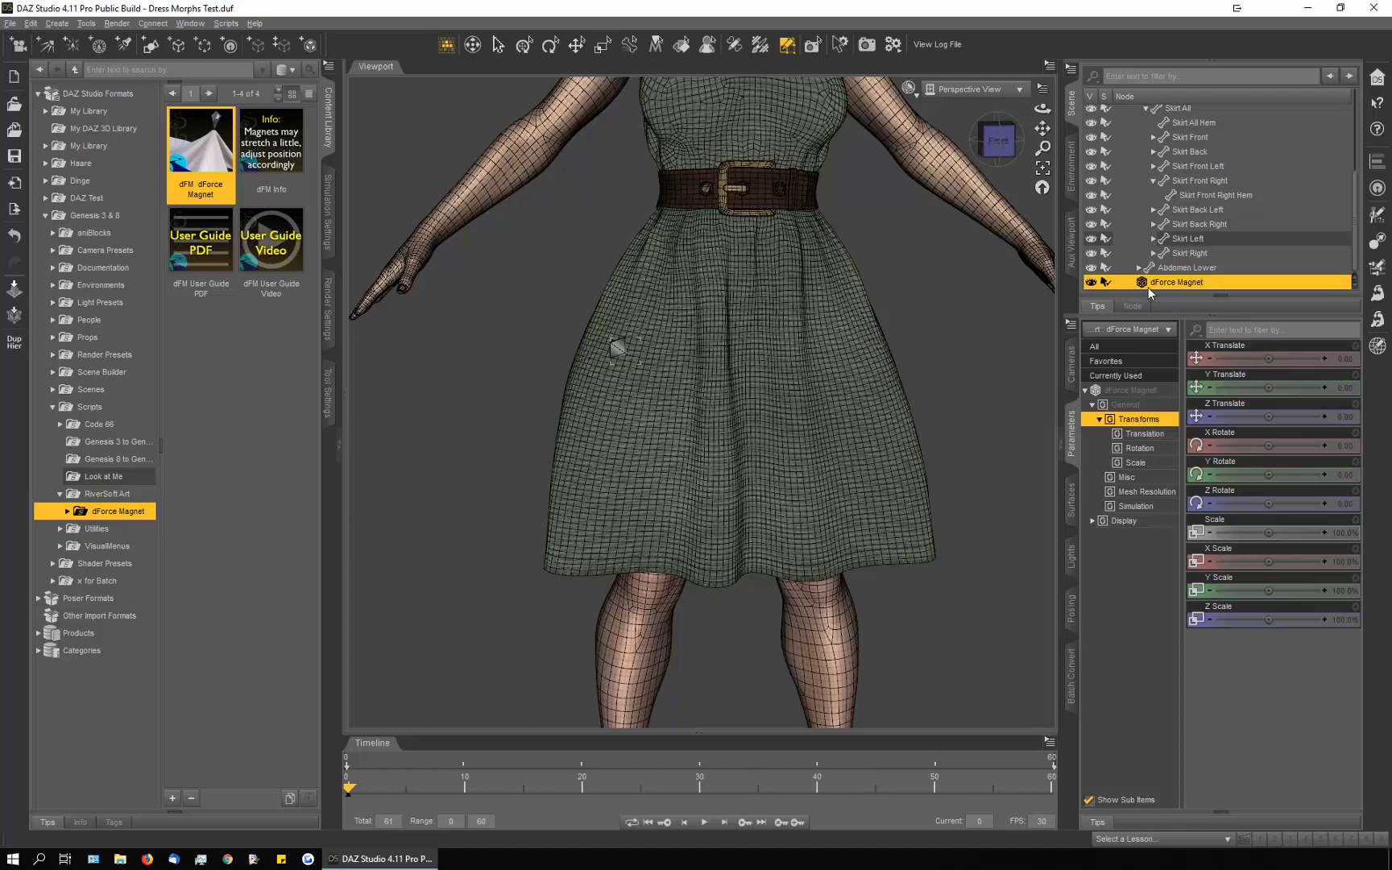
key(Delete)
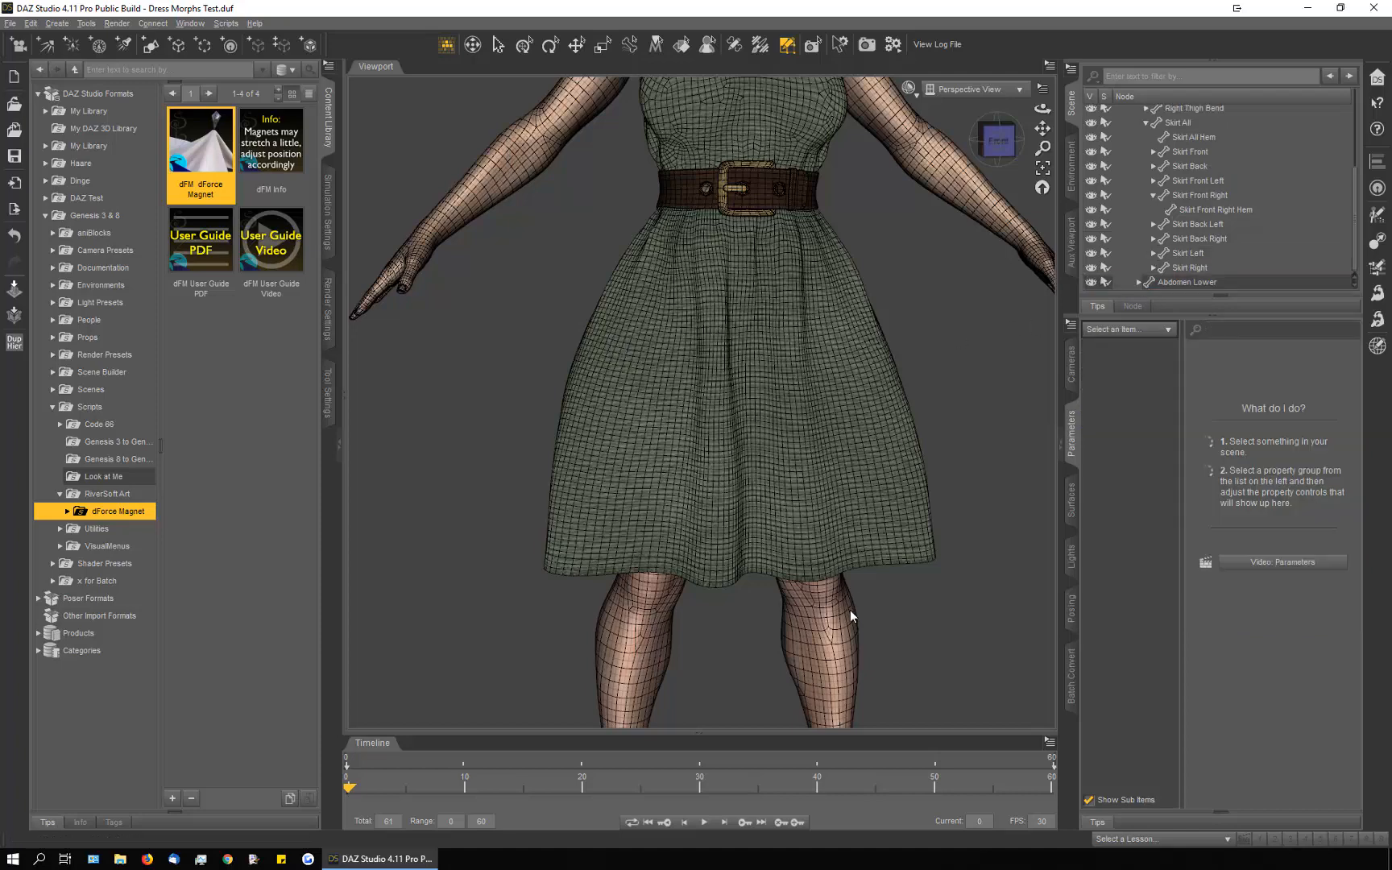
Step: Run the animated dForce simulation on the dress over the timeline play range
click(328, 218)
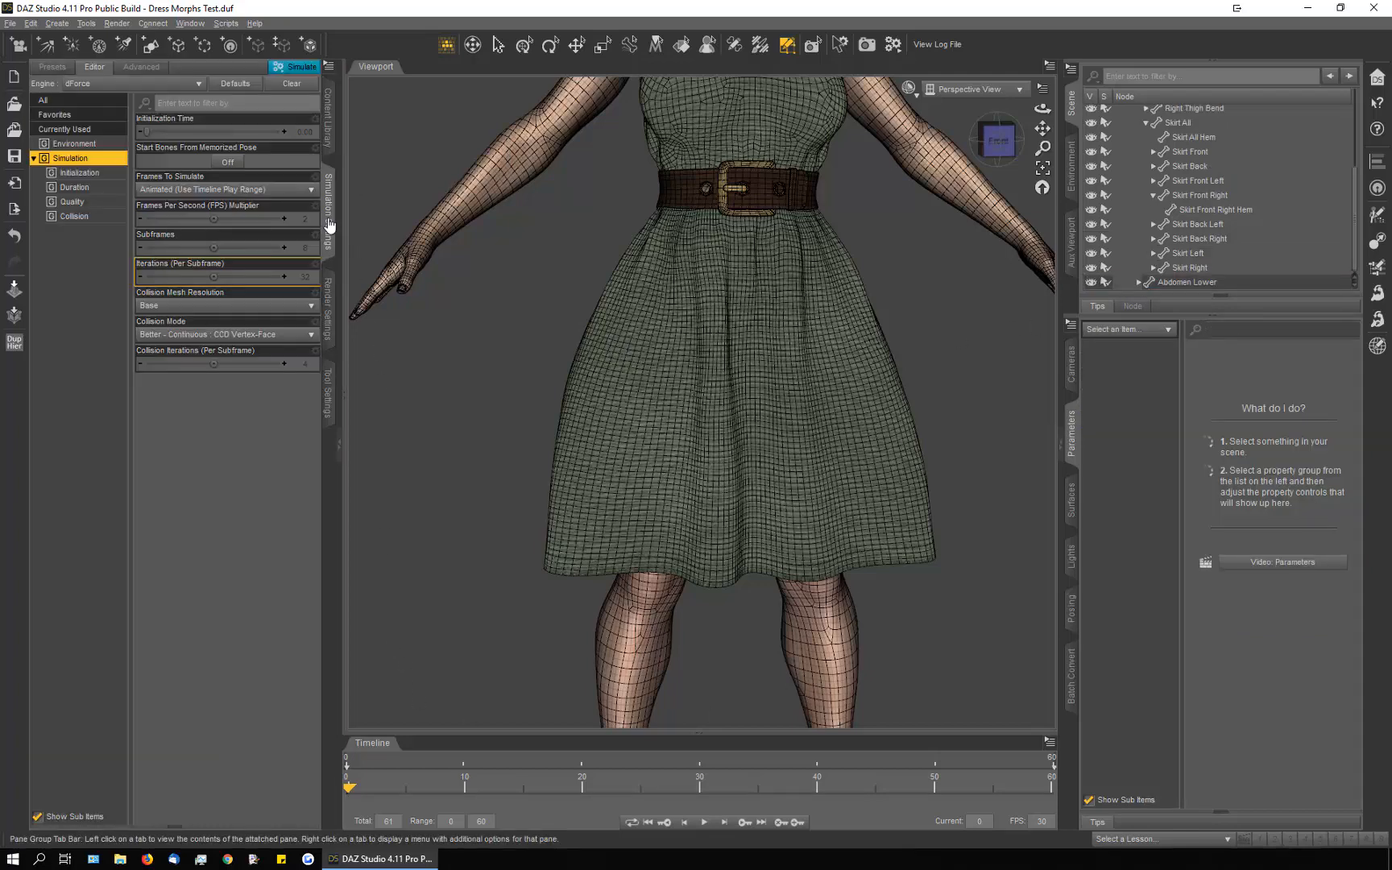
click(310, 67)
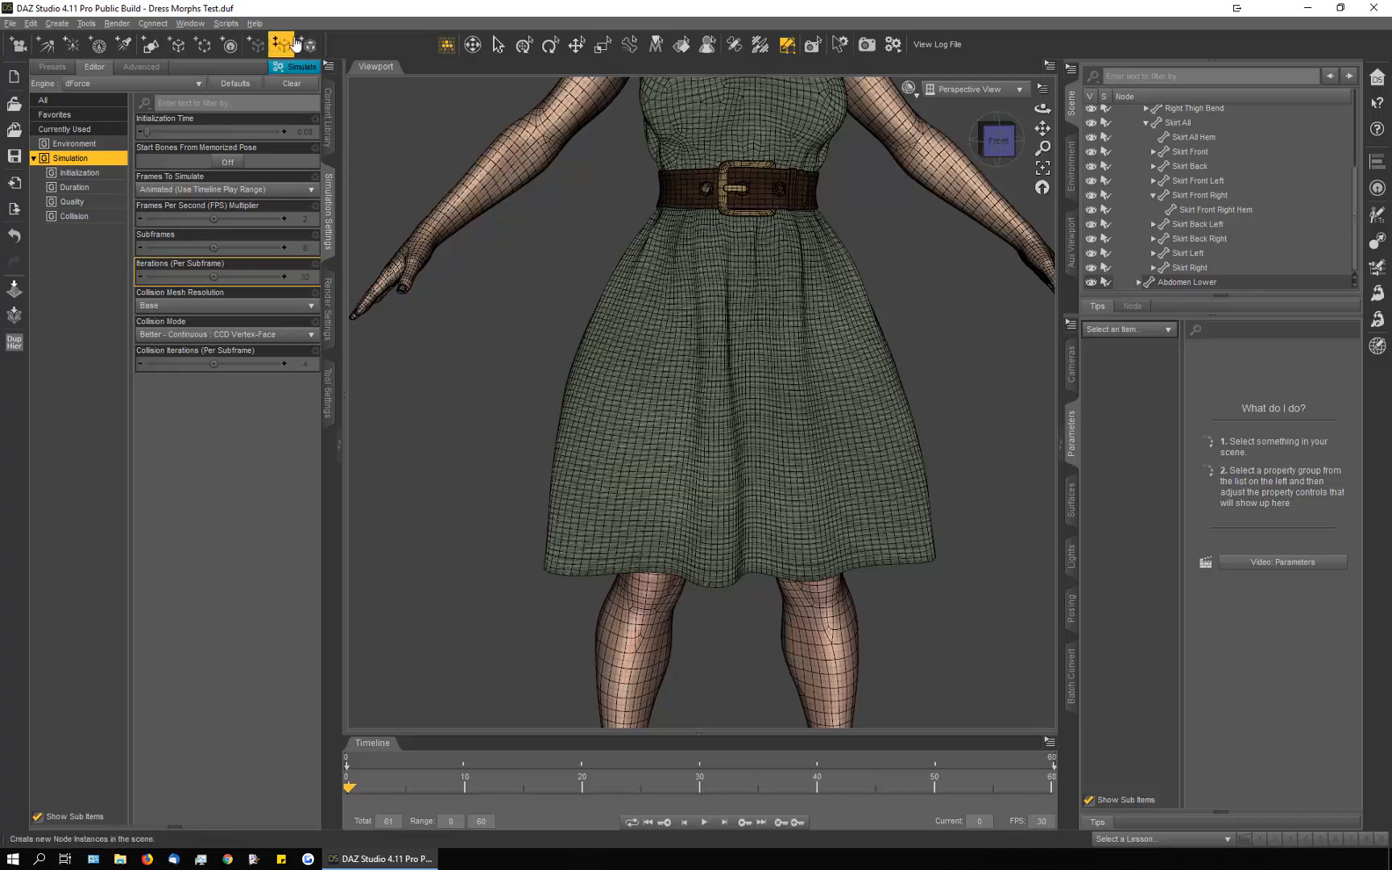
click(298, 69)
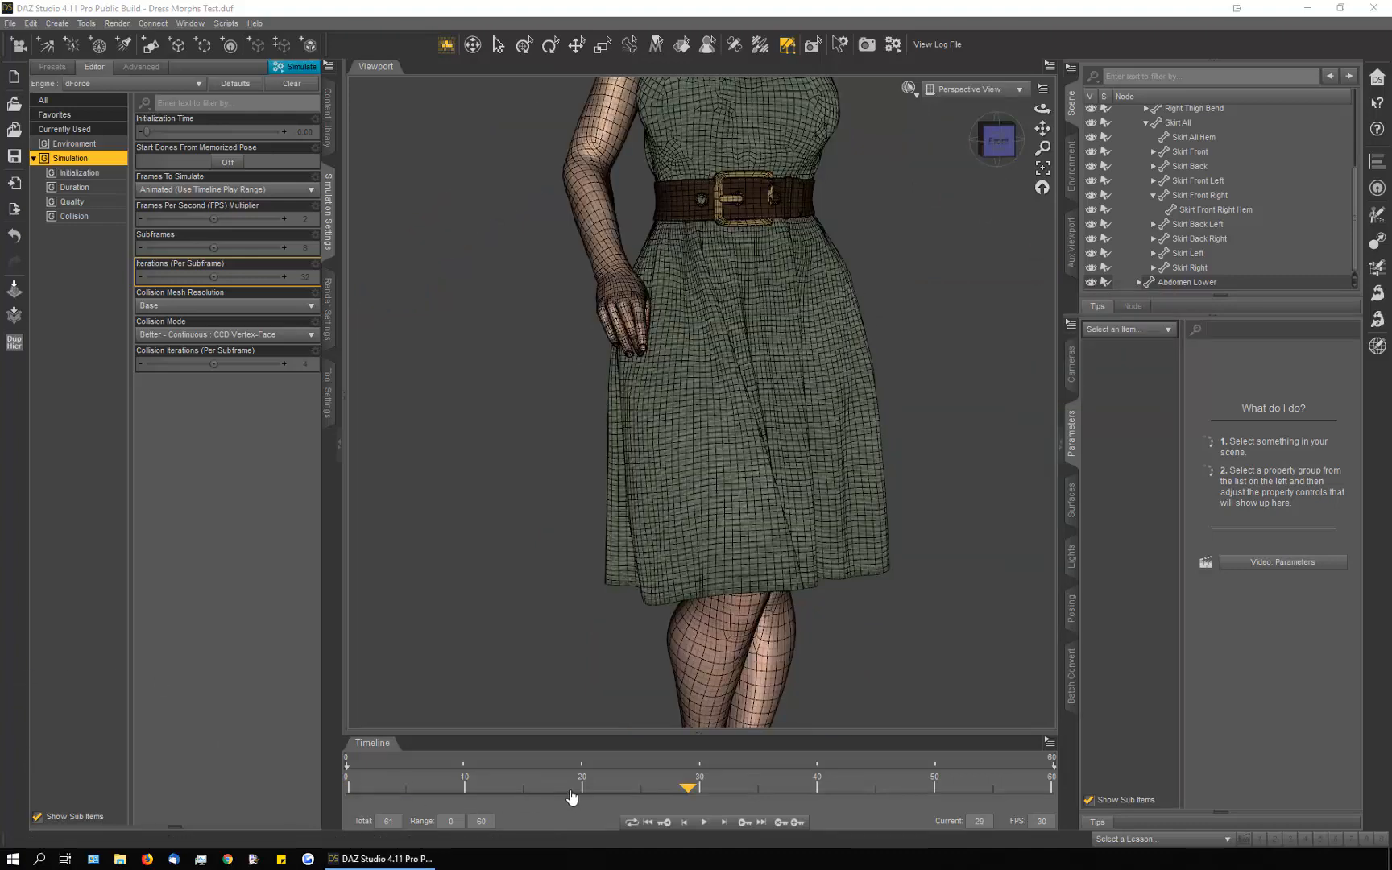
Step: Go to frame 20 for a close view of the hand, select the All Seasons Dress Short and activate the Geometry Editor tool
drag(689, 792, 581, 795)
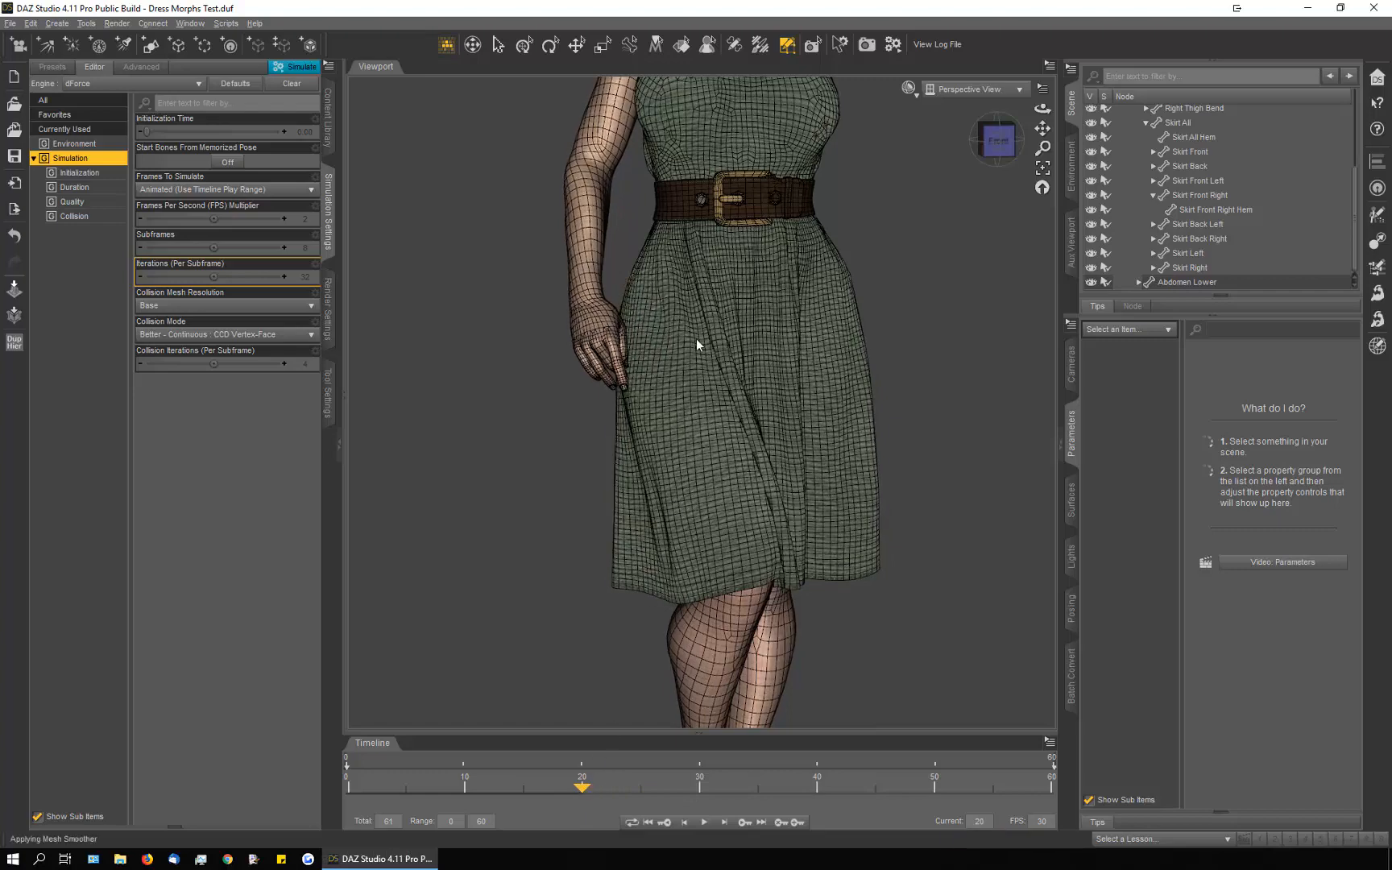
scroll(678, 369, up, 6)
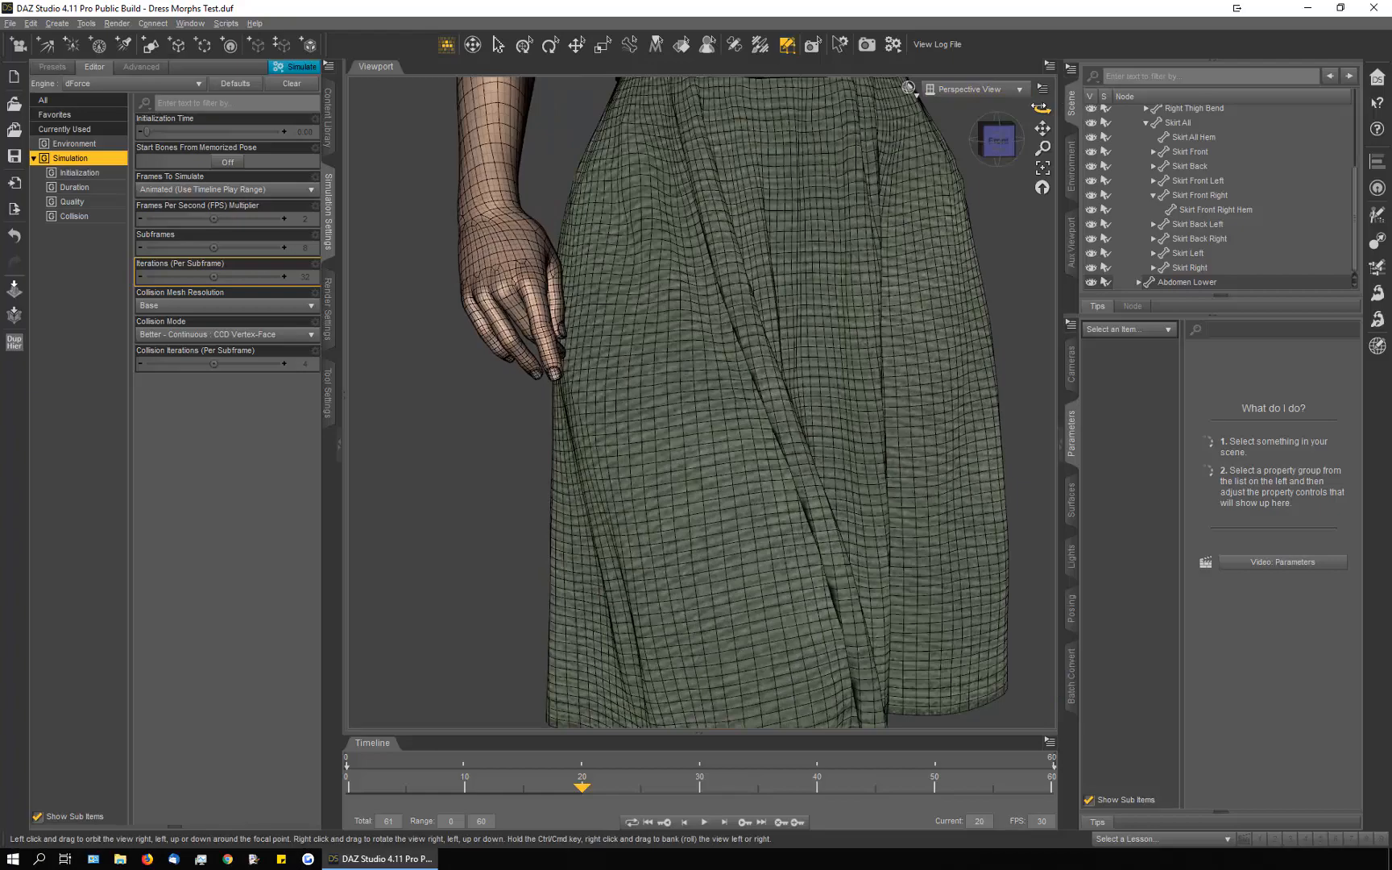
mouse_move(1041, 108)
mouse_down()
mouse_move(970, 109)
mouse_move(1128, 108)
mouse_move(1046, 109)
mouse_up()
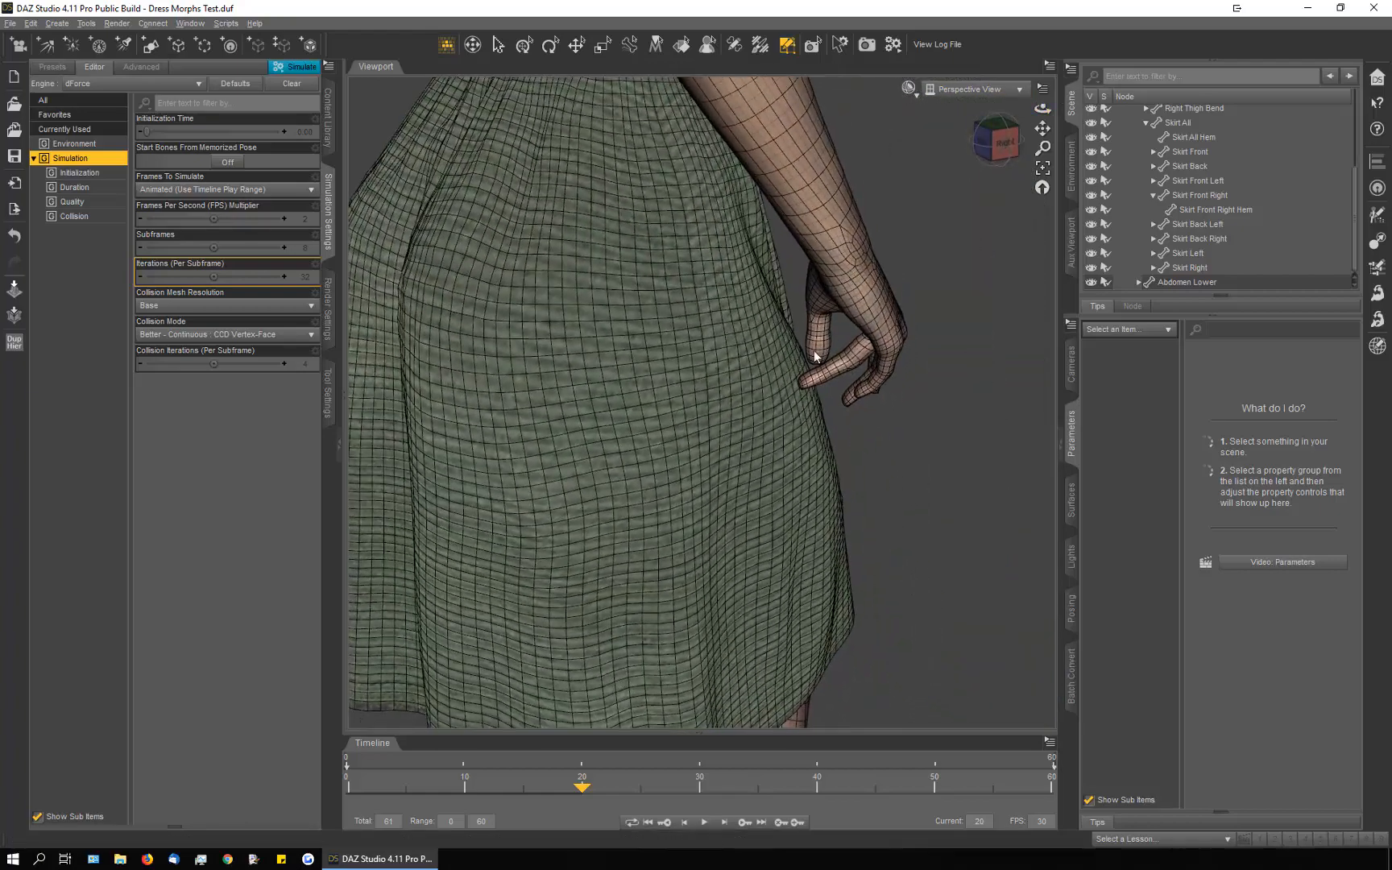
click(712, 376)
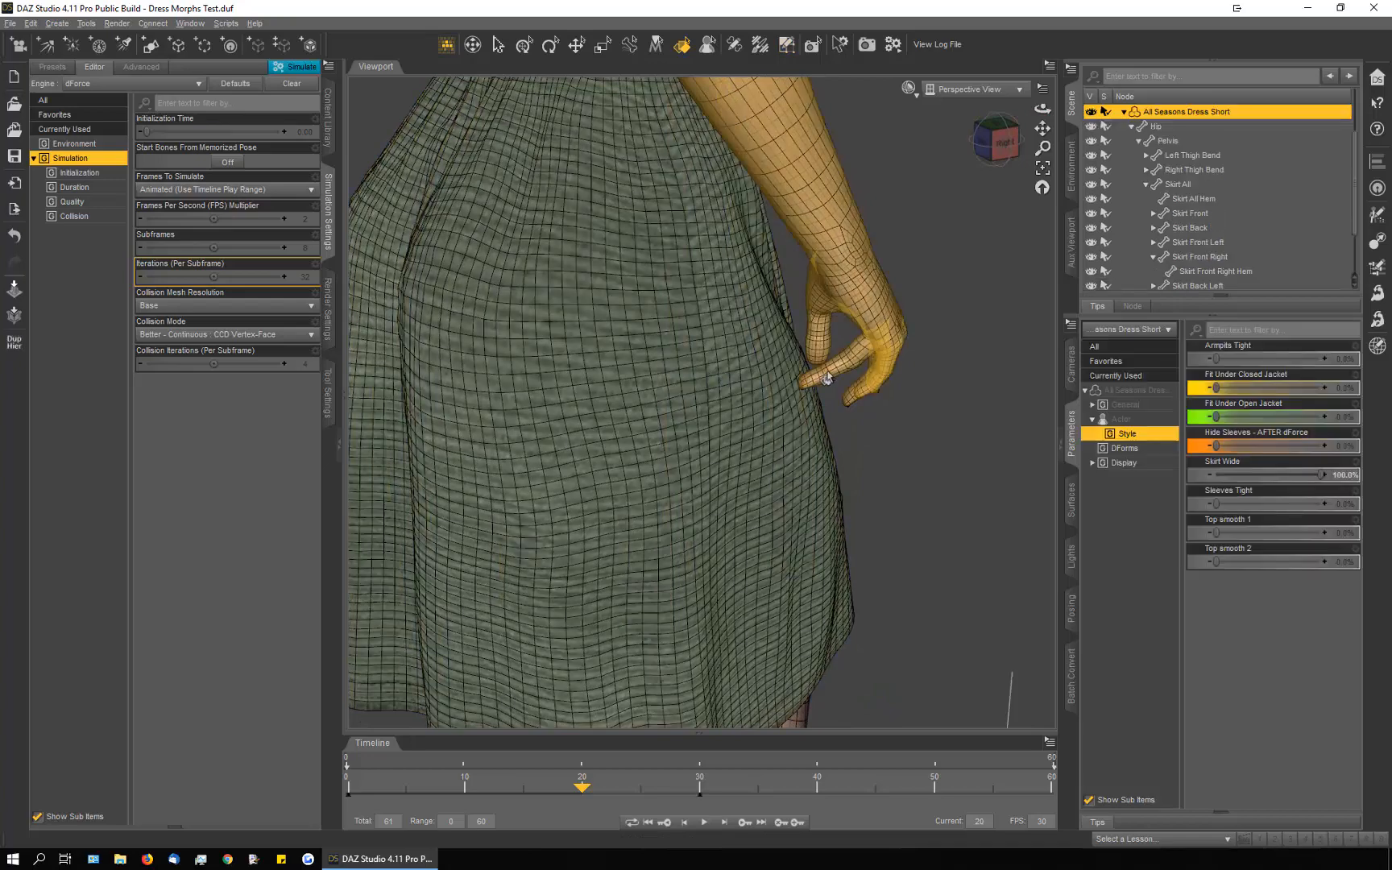
click(786, 44)
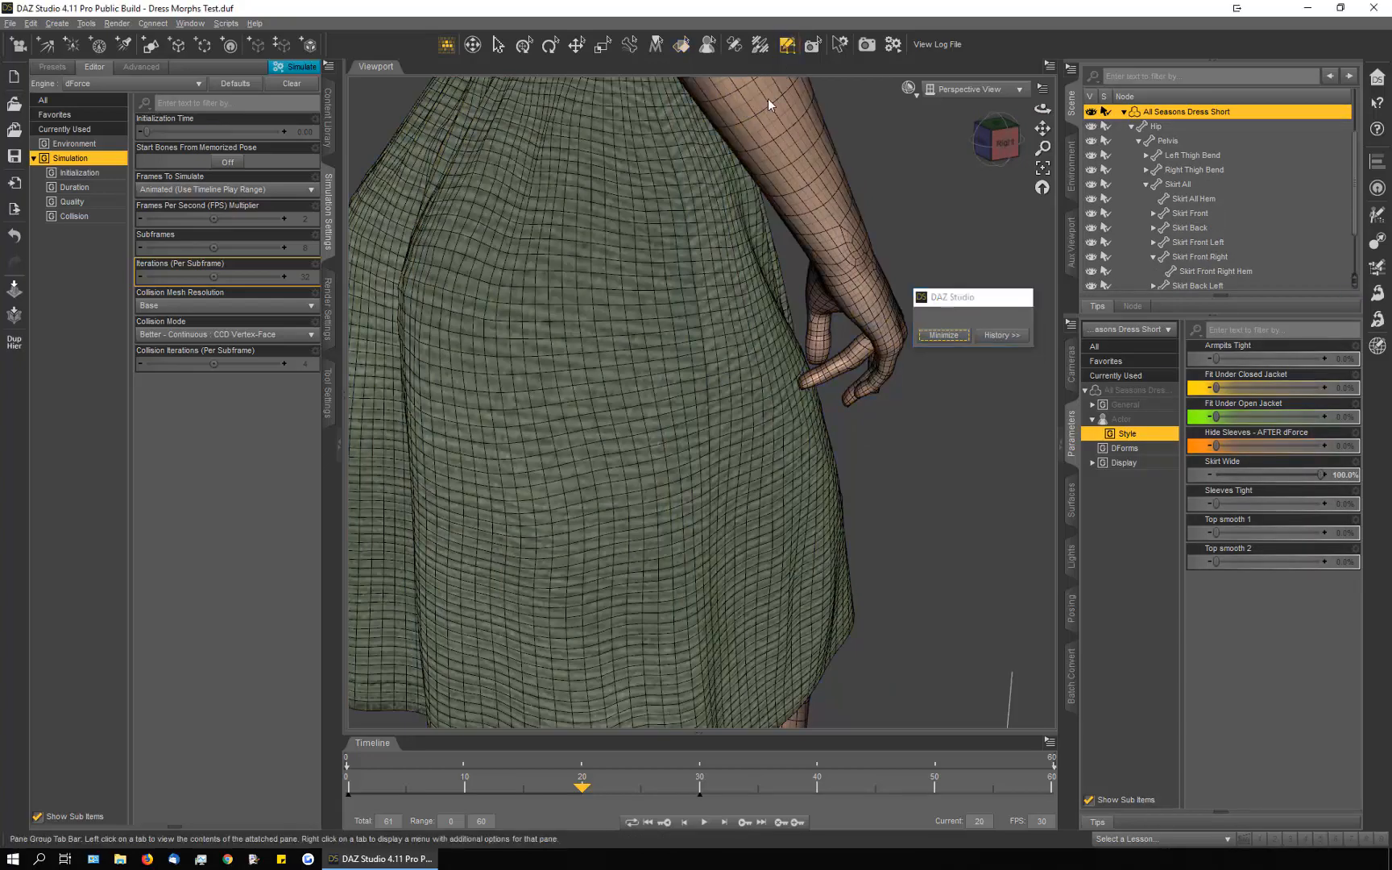
Step: Select a single skirt polygon beside the fingertips of the figure's right hand, checking its position from the front and side
scroll(844, 397, up, 1)
drag(1042, 108, 877, 138)
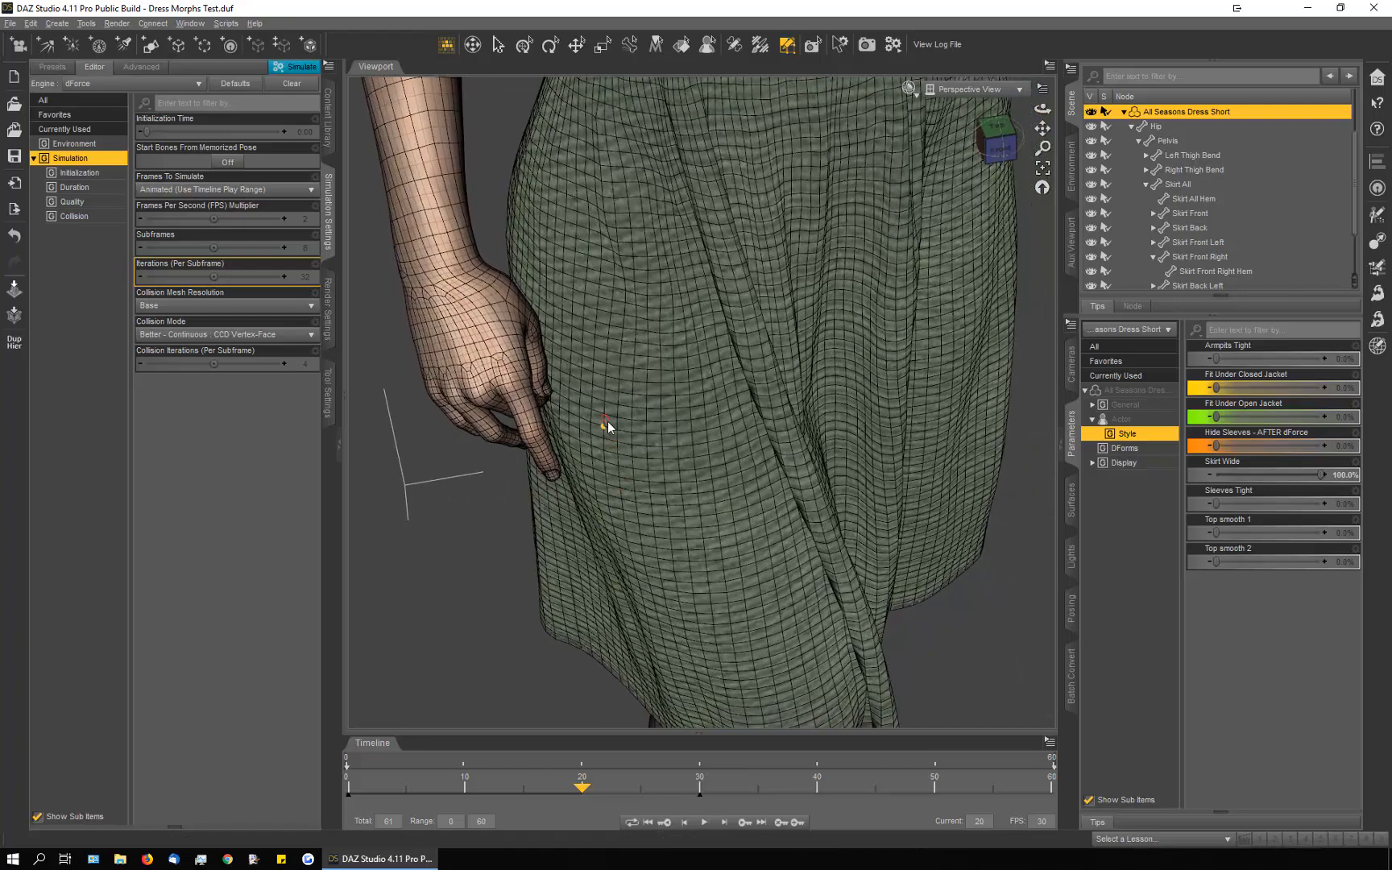
drag(1042, 110, 990, 163)
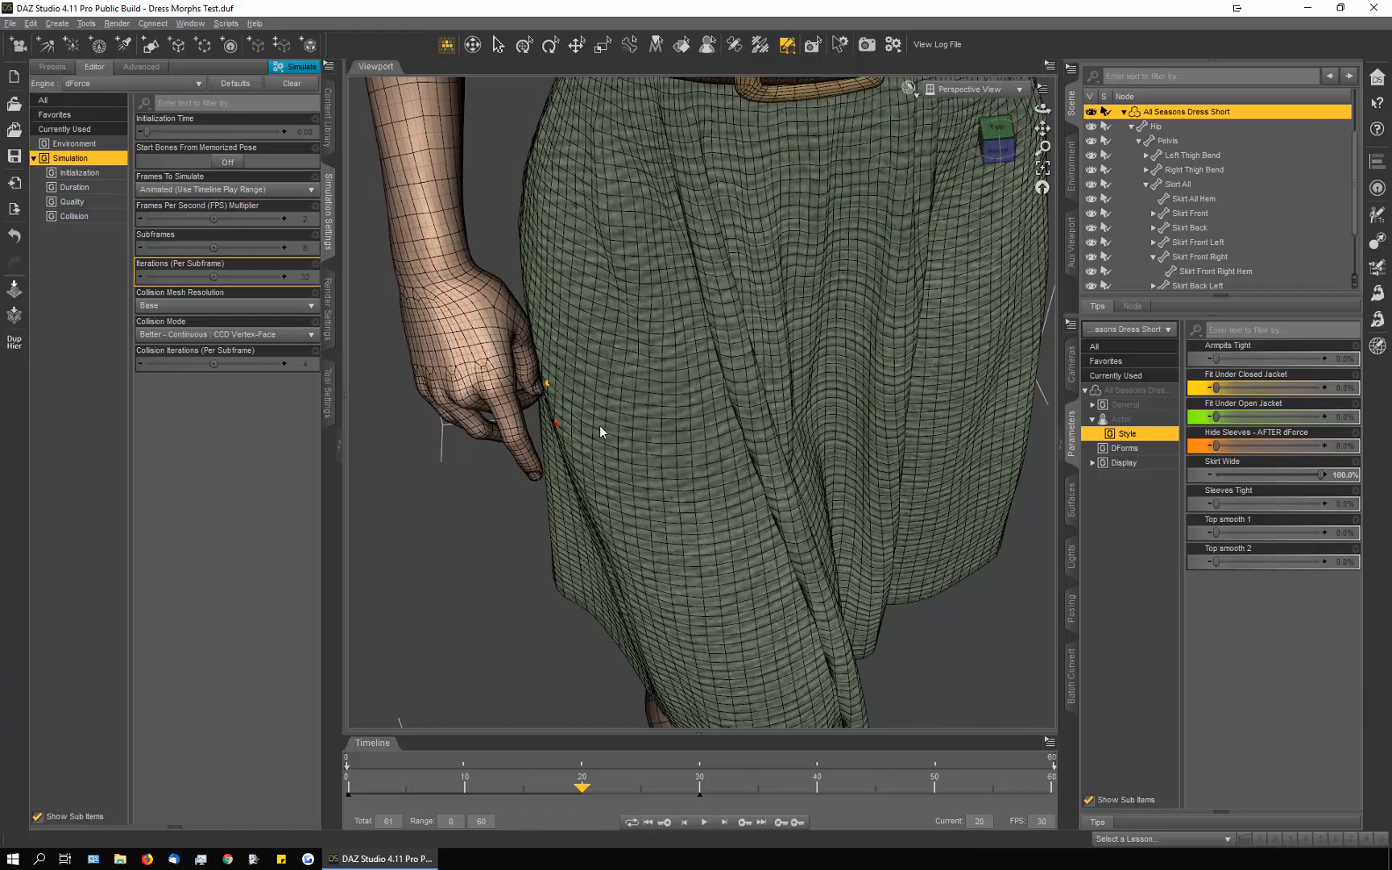
drag(1042, 110, 956, 238)
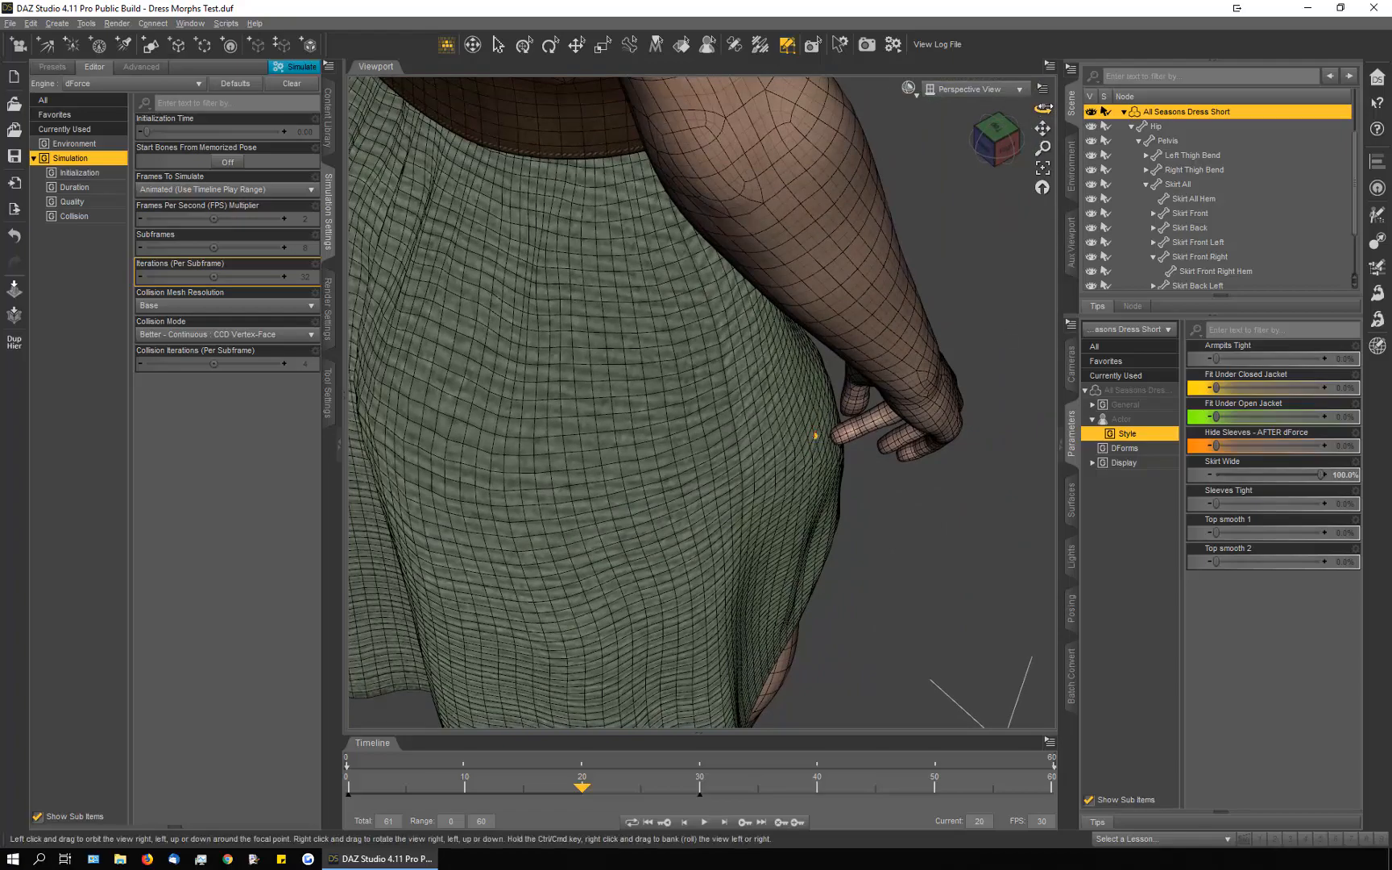
drag(1042, 109, 966, 125)
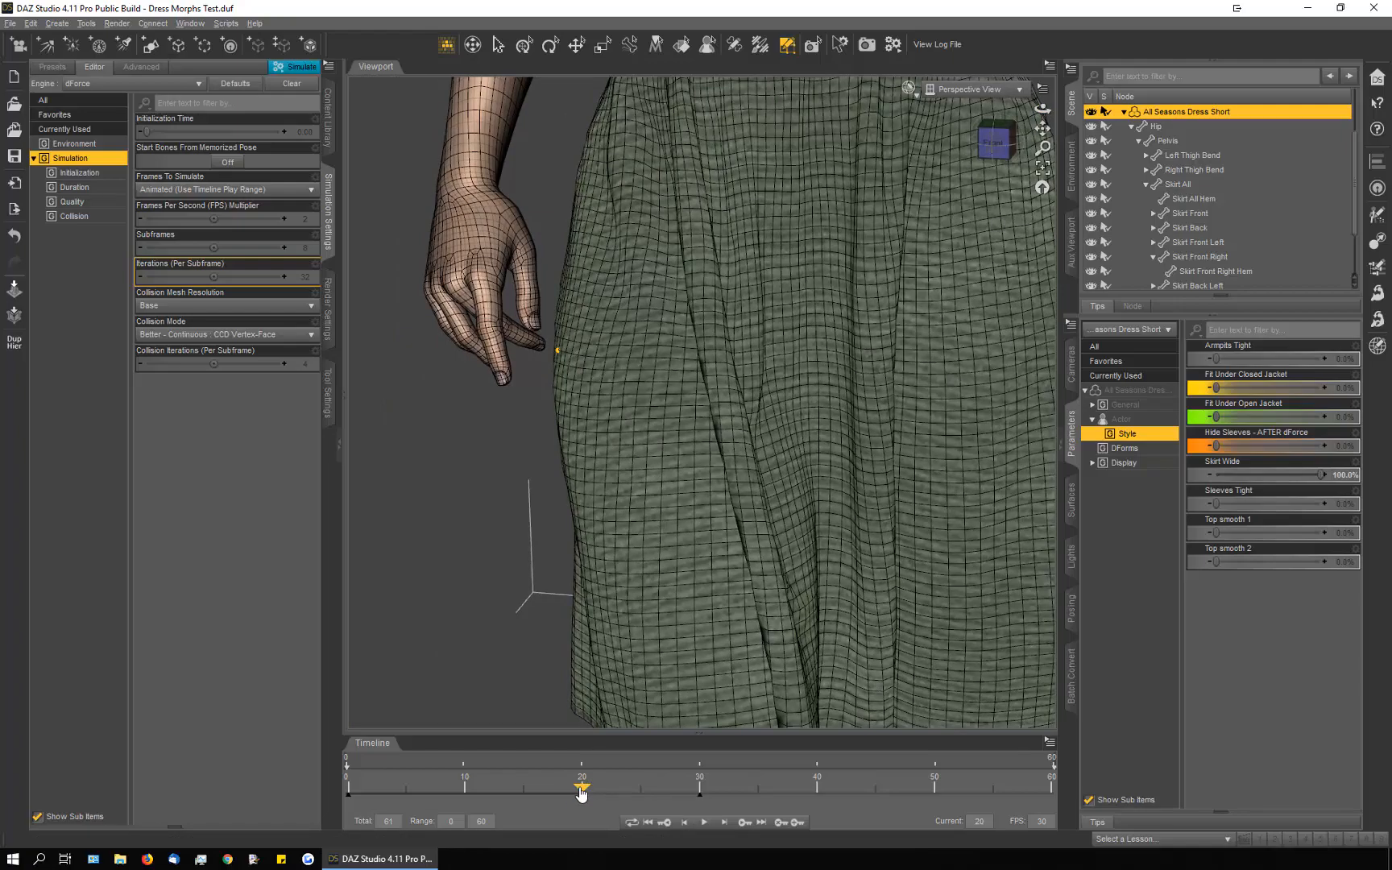
Step: Return to frame 0 and create a dForce Magnet of size 4 at the selected skirt polygon
drag(586, 789, 294, 791)
scroll(554, 422, down, 6)
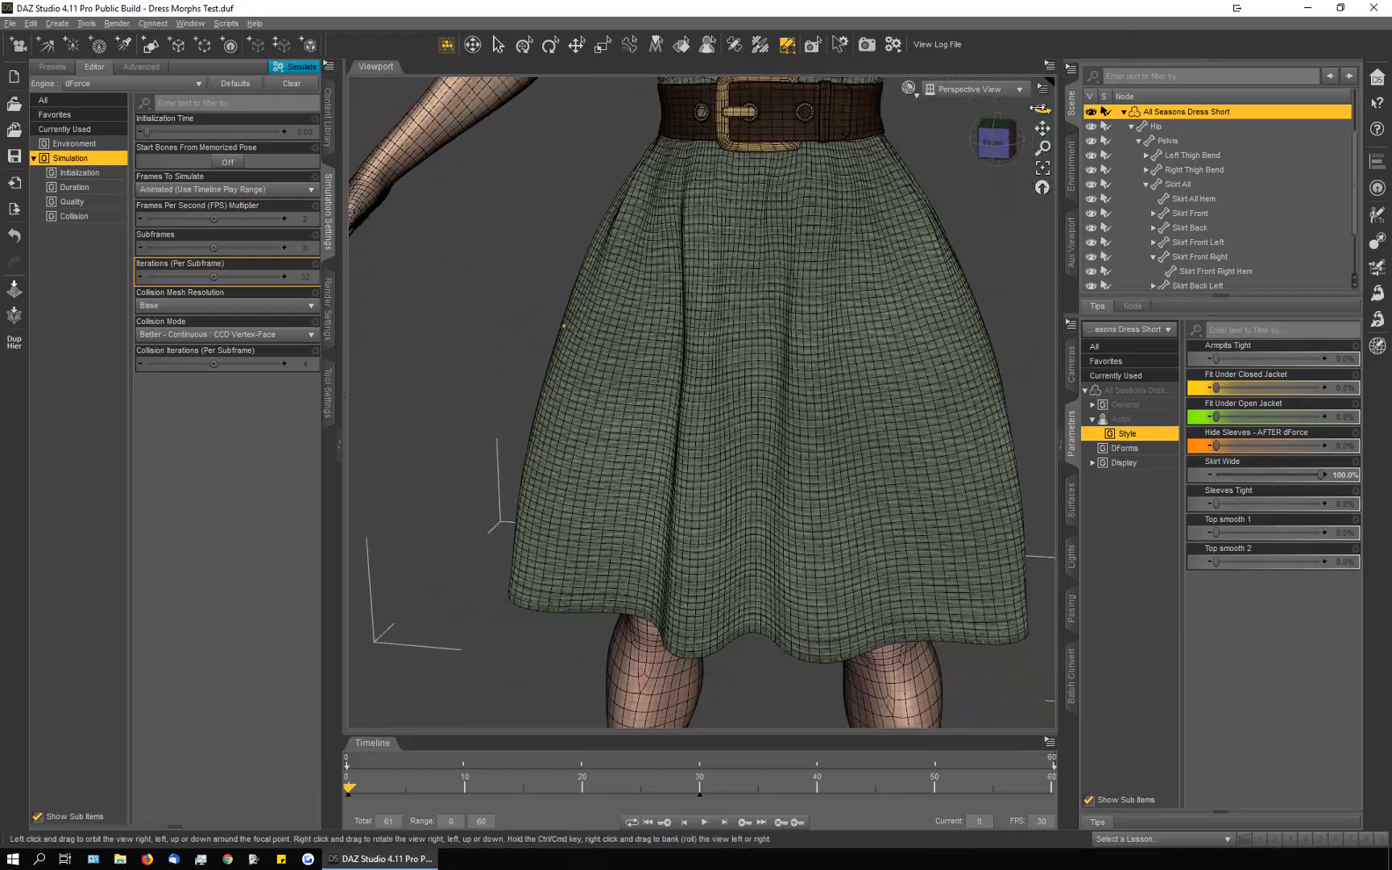
drag(1042, 108, 1090, 106)
click(329, 111)
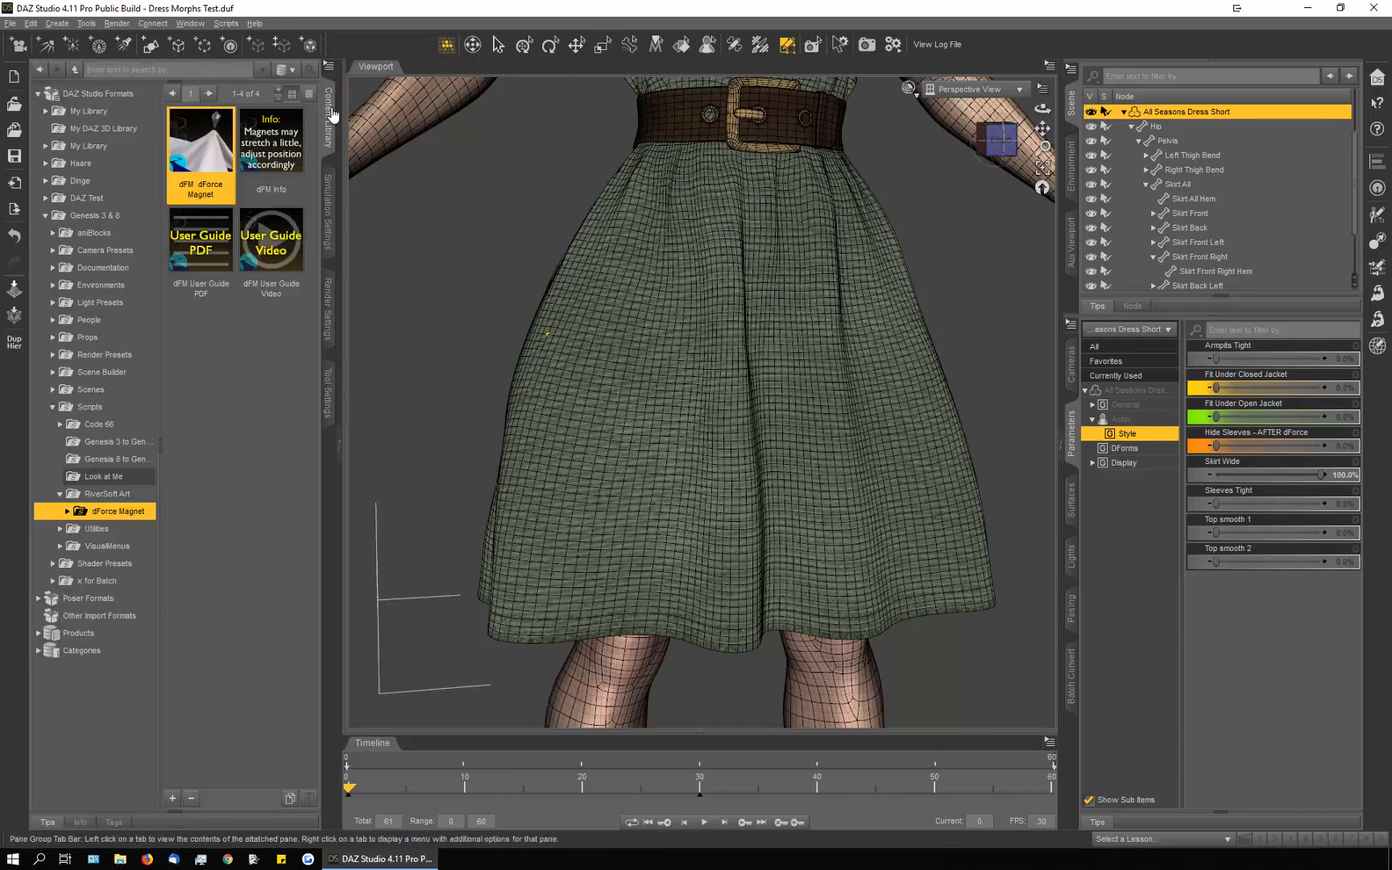
double_click(192, 138)
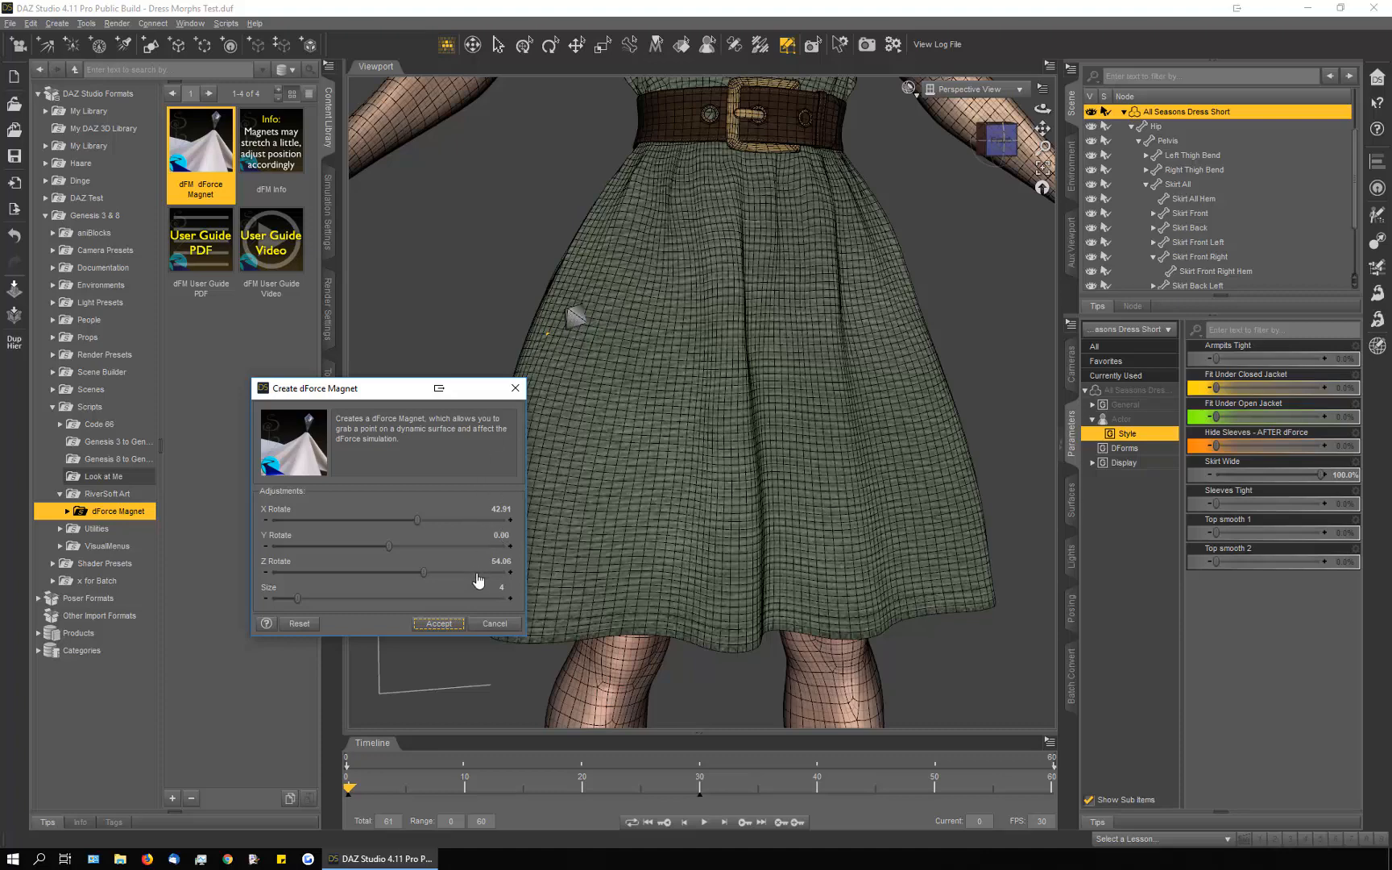
click(436, 624)
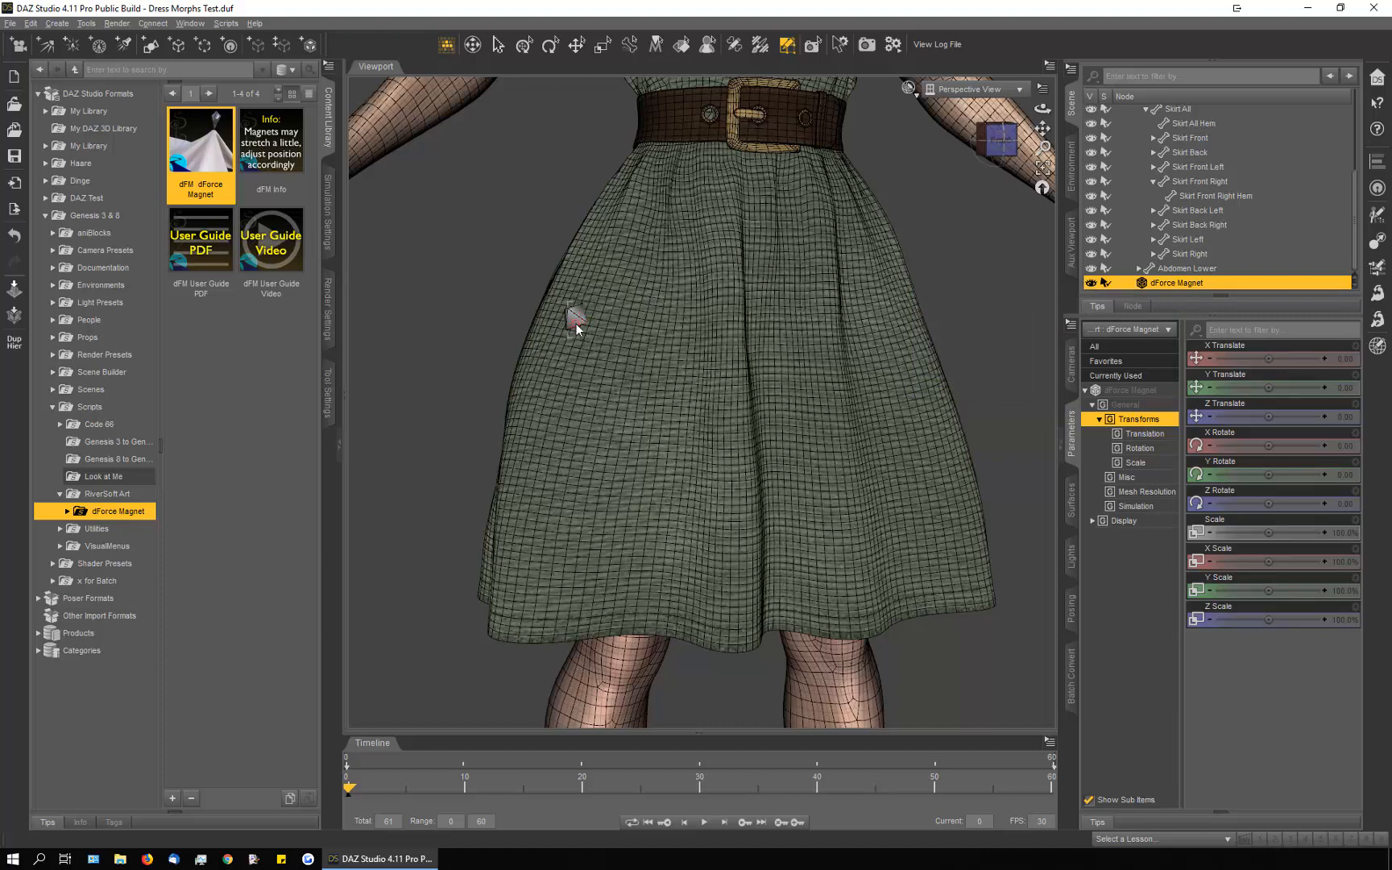
Step: Reselect the All Seasons Dress Short and pick the single skirt polygon beside the magnet's attachment point with the Geometry Editor
scroll(1192, 194, up, 2)
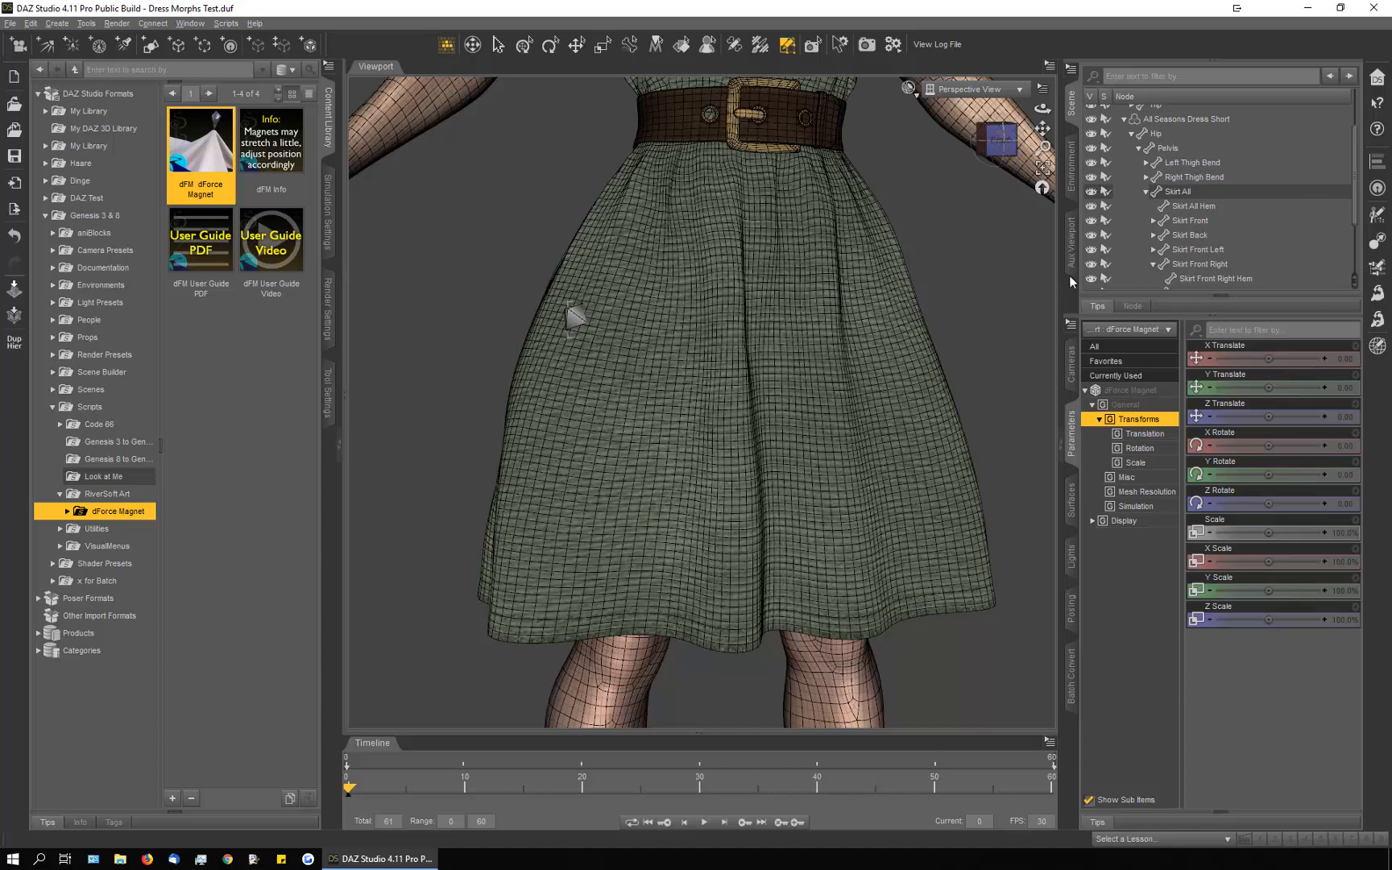
scroll(1222, 258, down, 2)
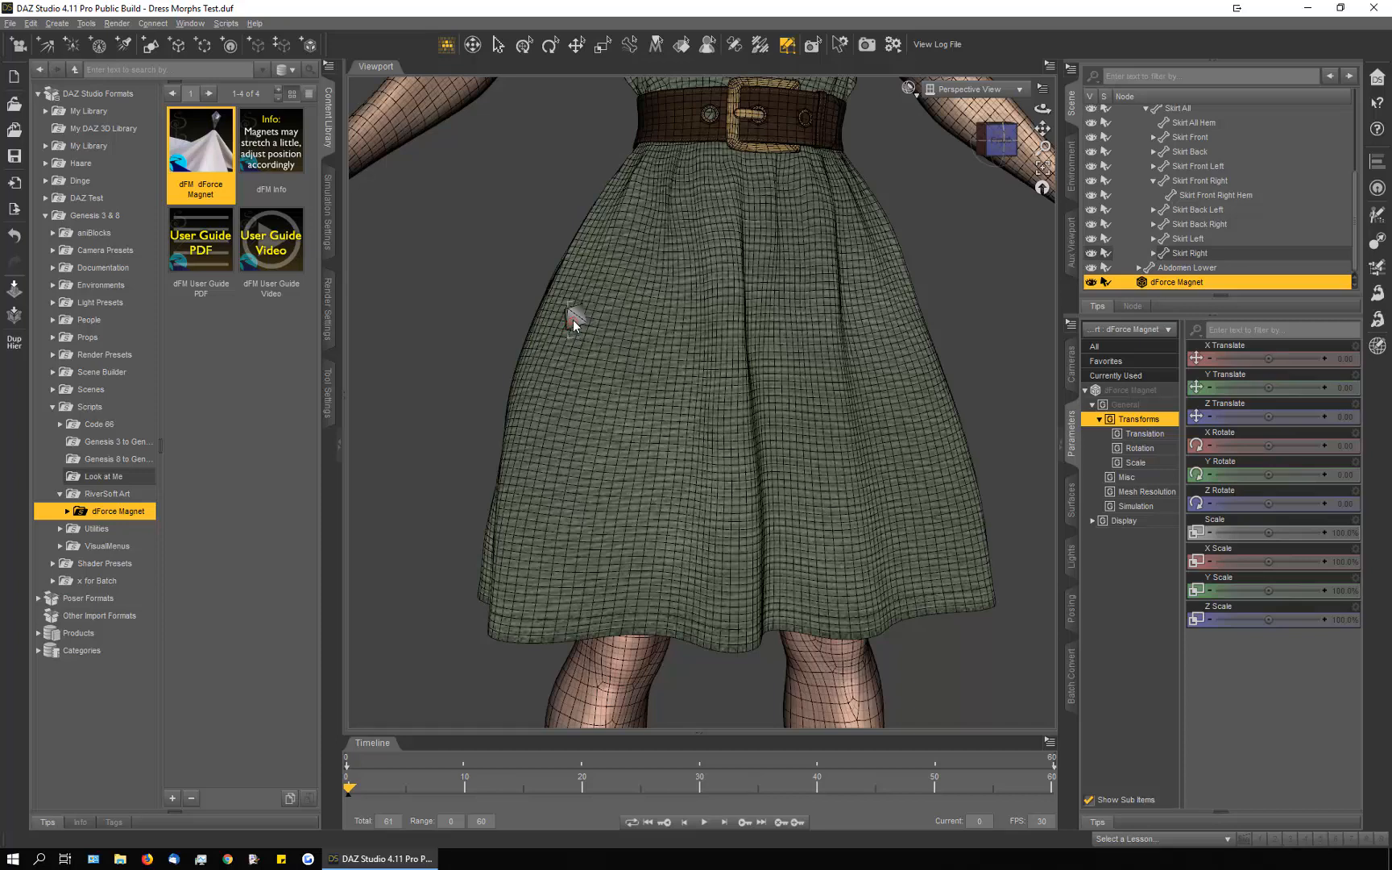
scroll(1168, 184, up, 3)
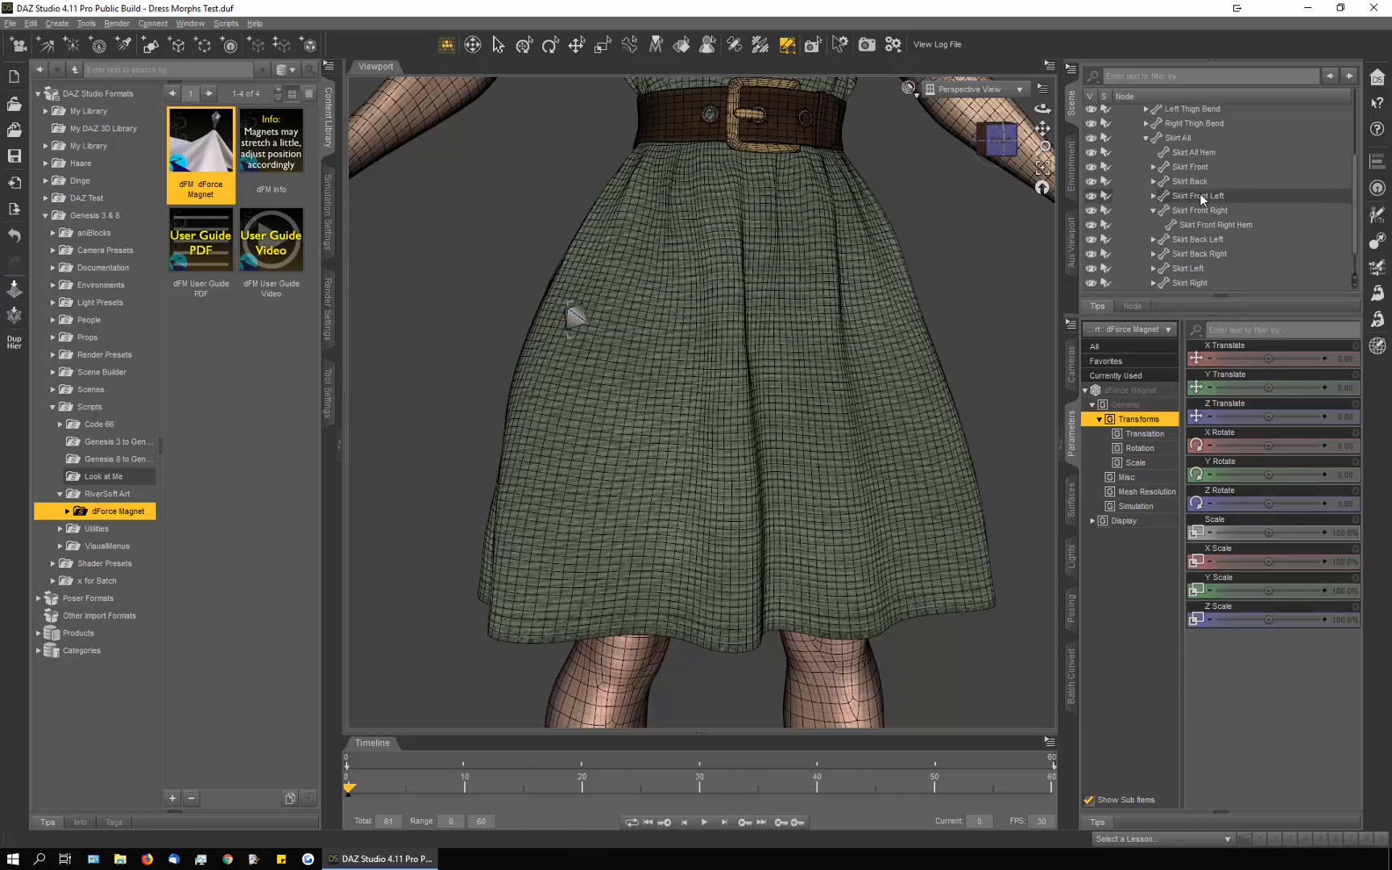
click(1190, 159)
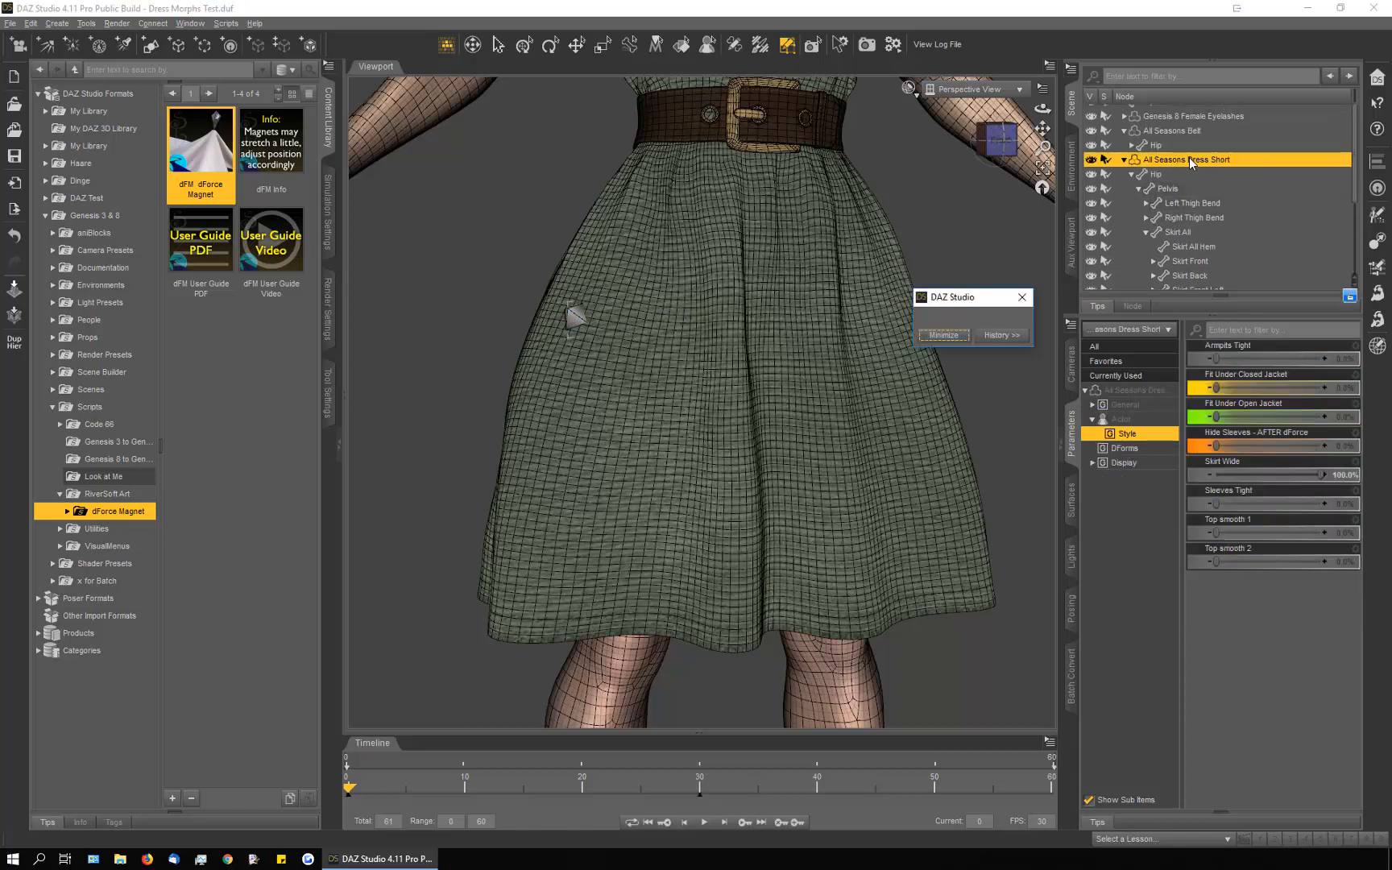
scroll(522, 334, up, 5)
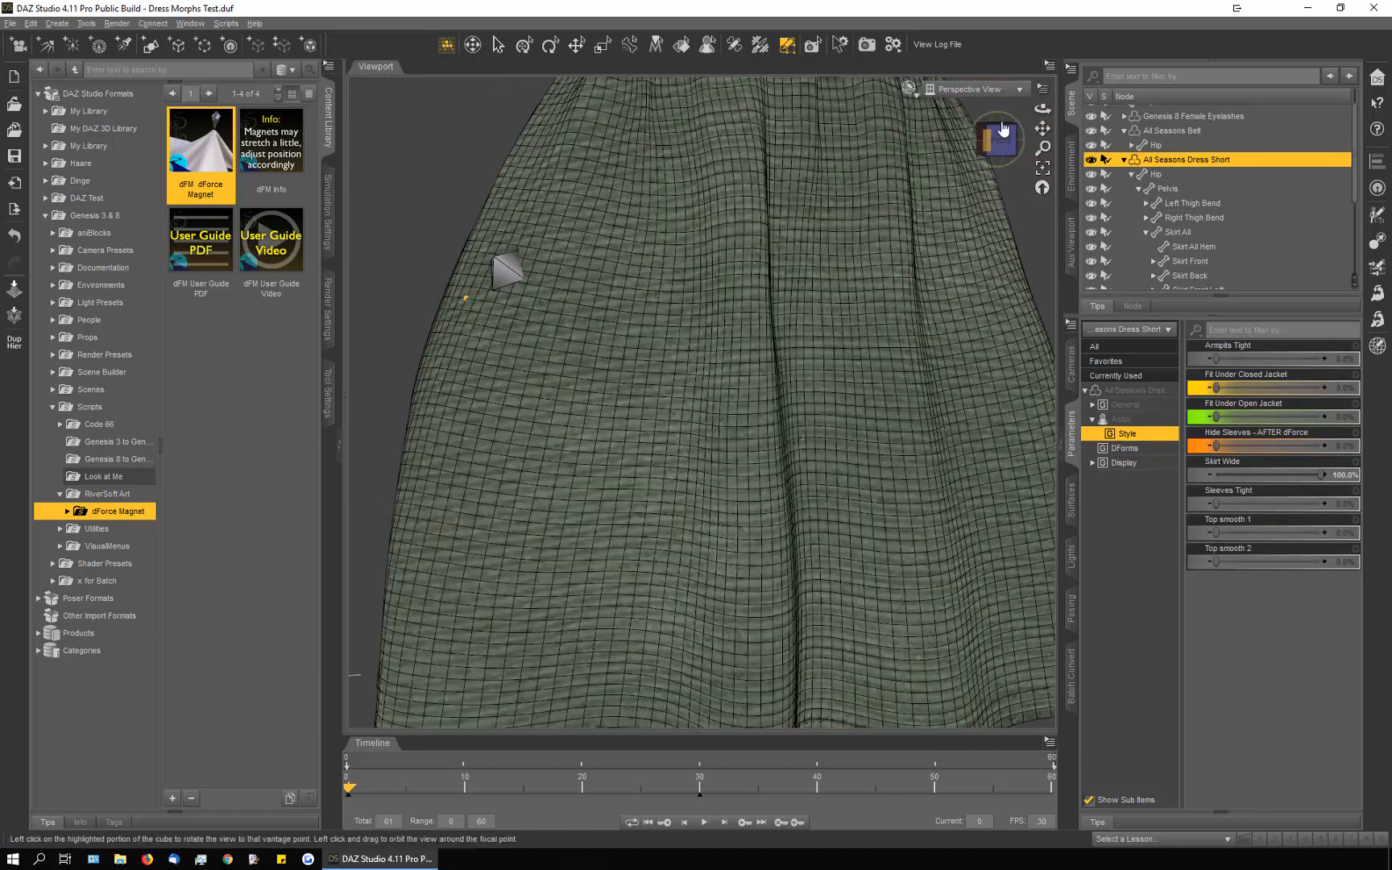
drag(1043, 108, 1194, 96)
scroll(494, 336, up, 4)
scroll(864, 210, up, 2)
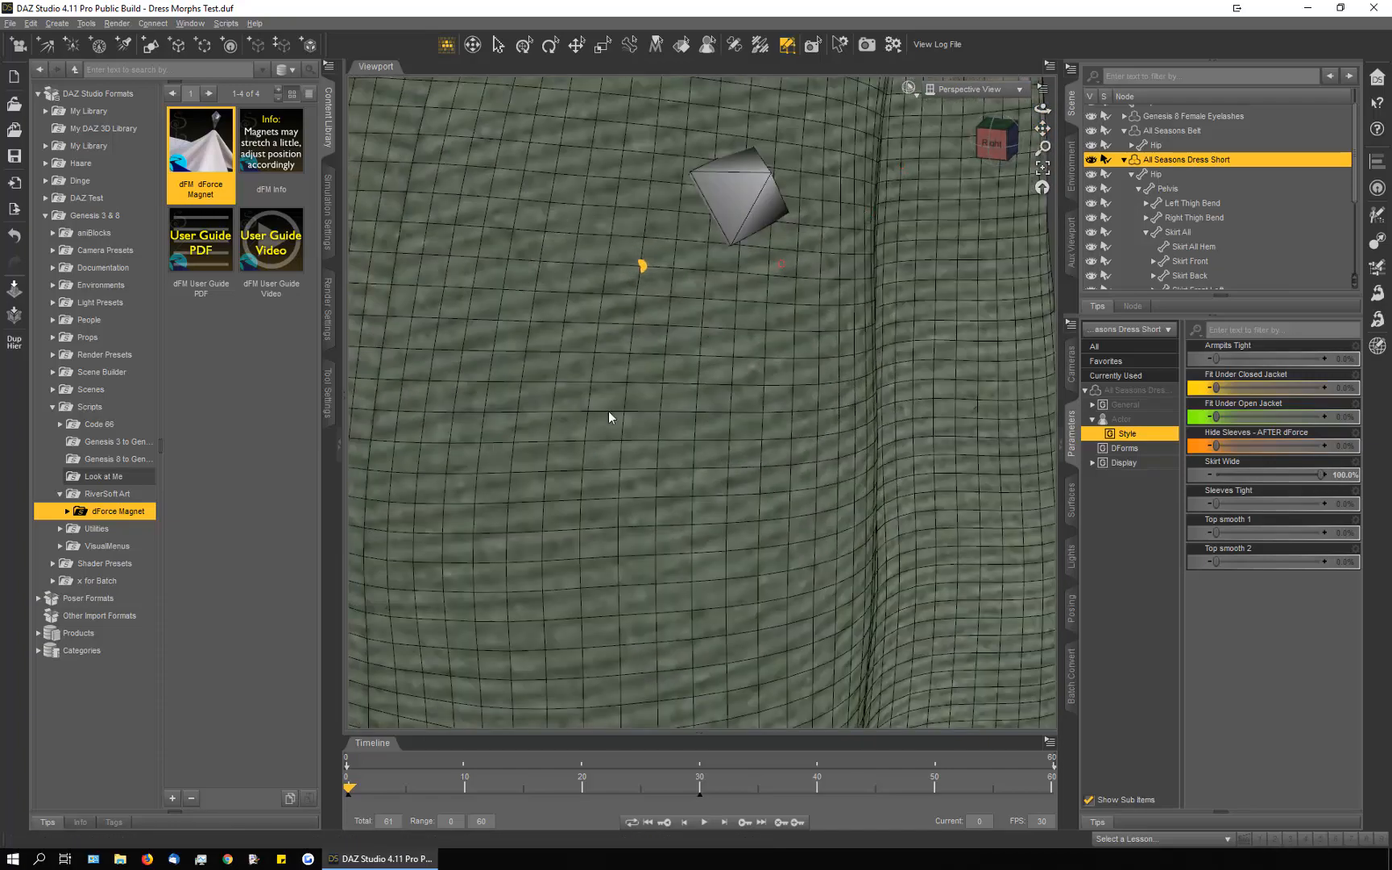
click(330, 385)
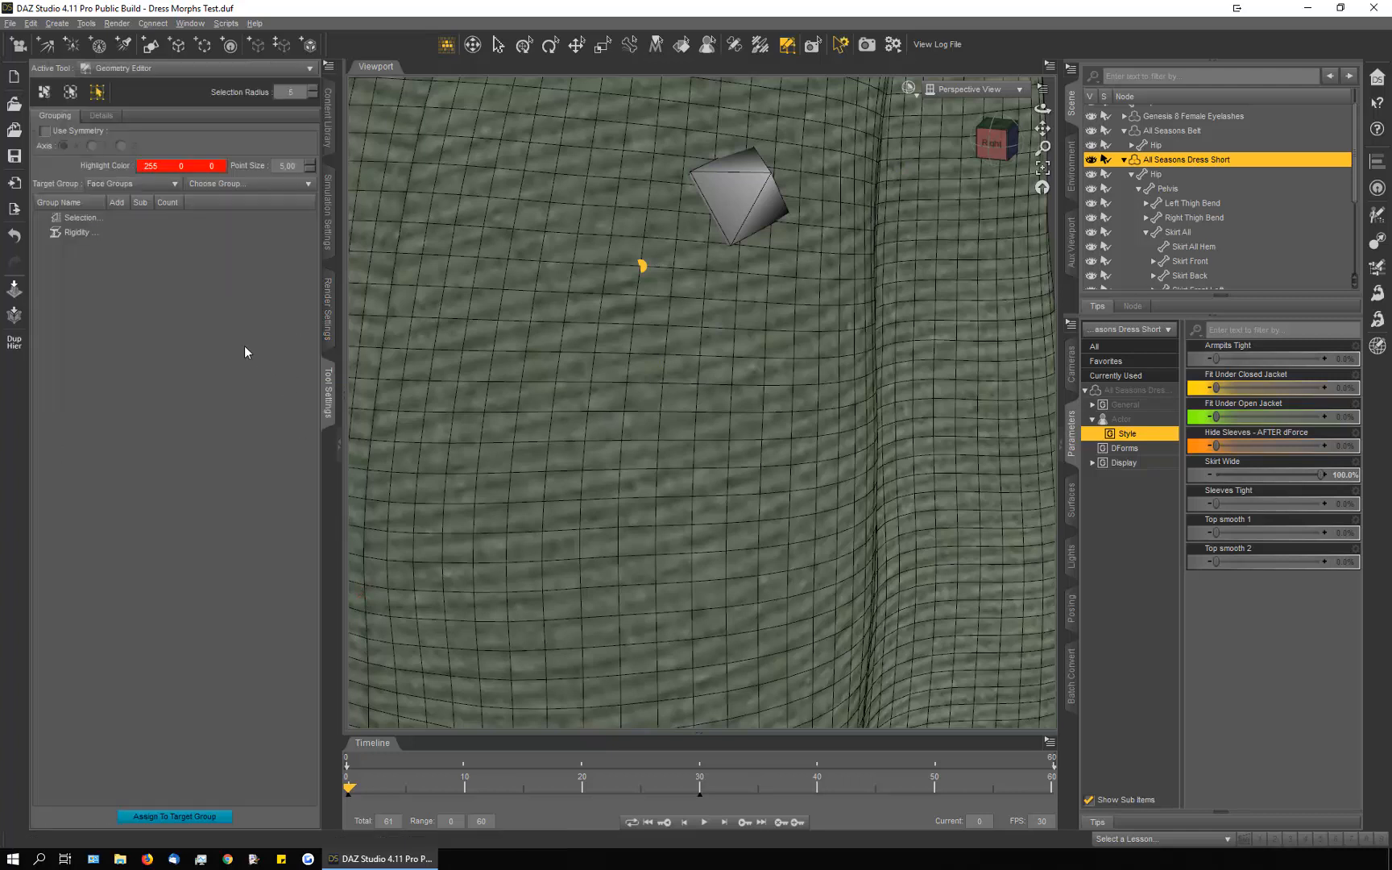
click(45, 92)
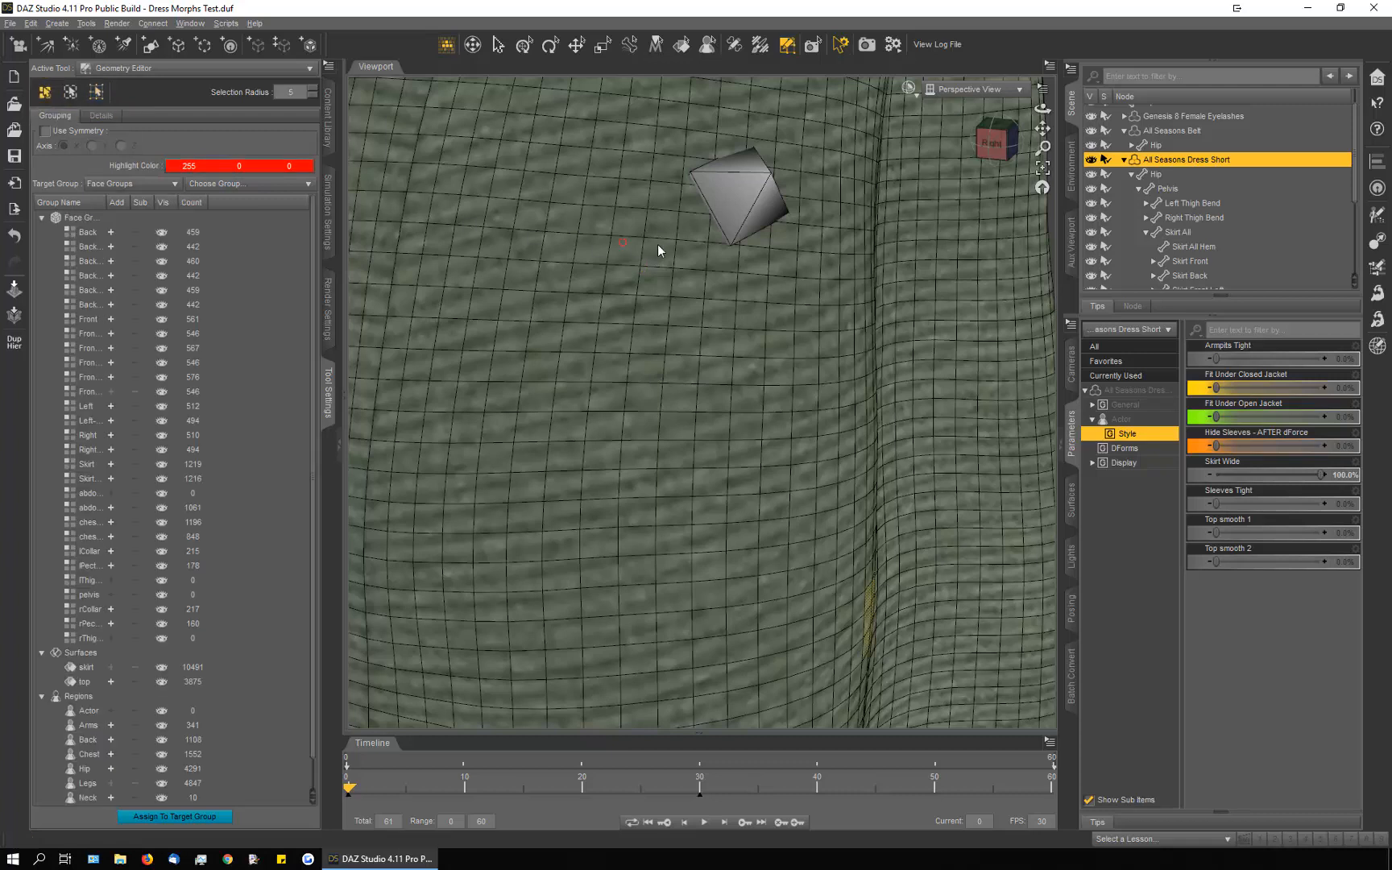
click(632, 250)
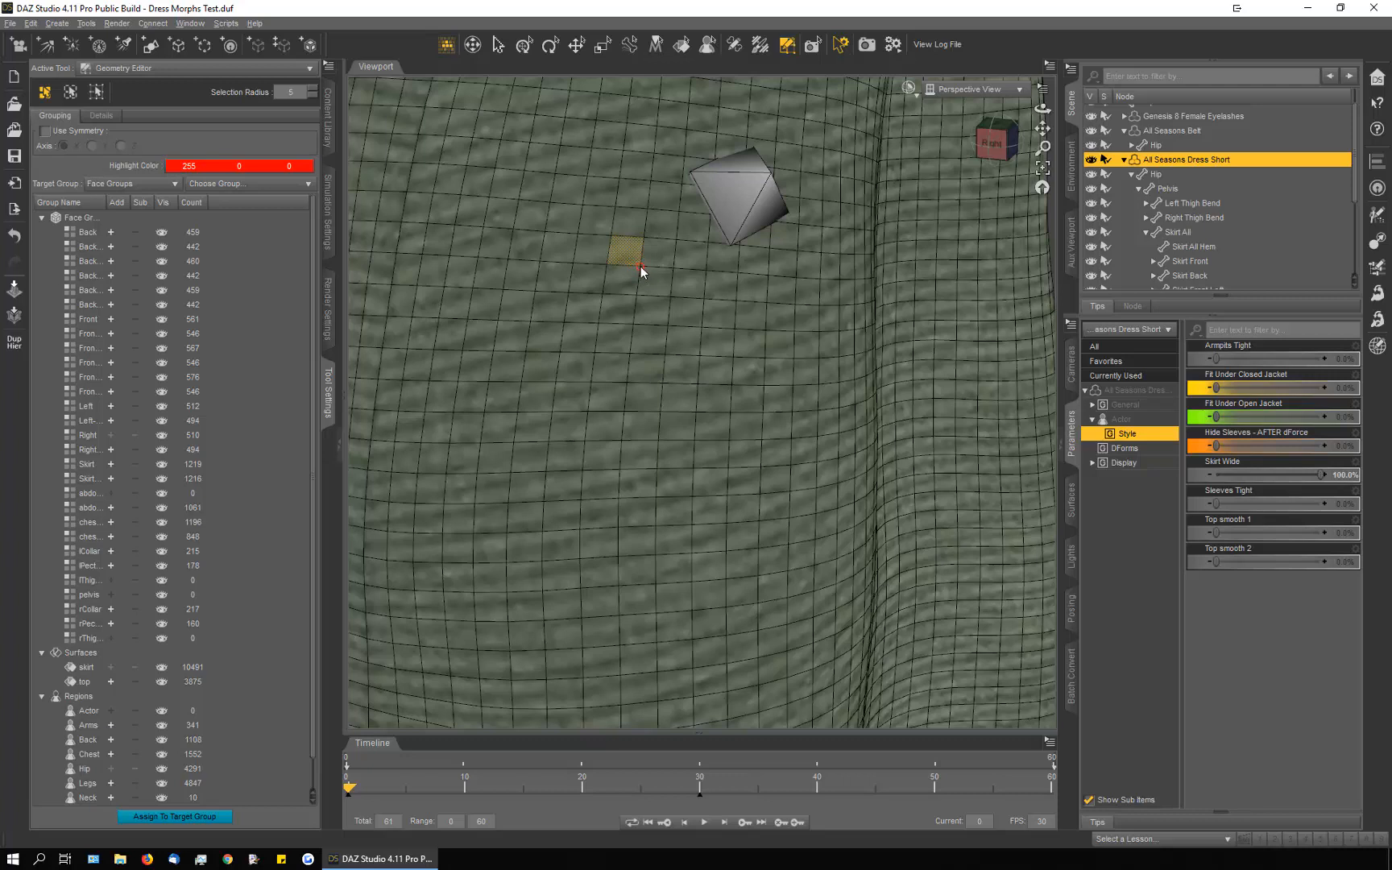
Step: Create a selection set named Marker from the selected polygon and hide that set on the dress
scroll(220, 682, down, 1)
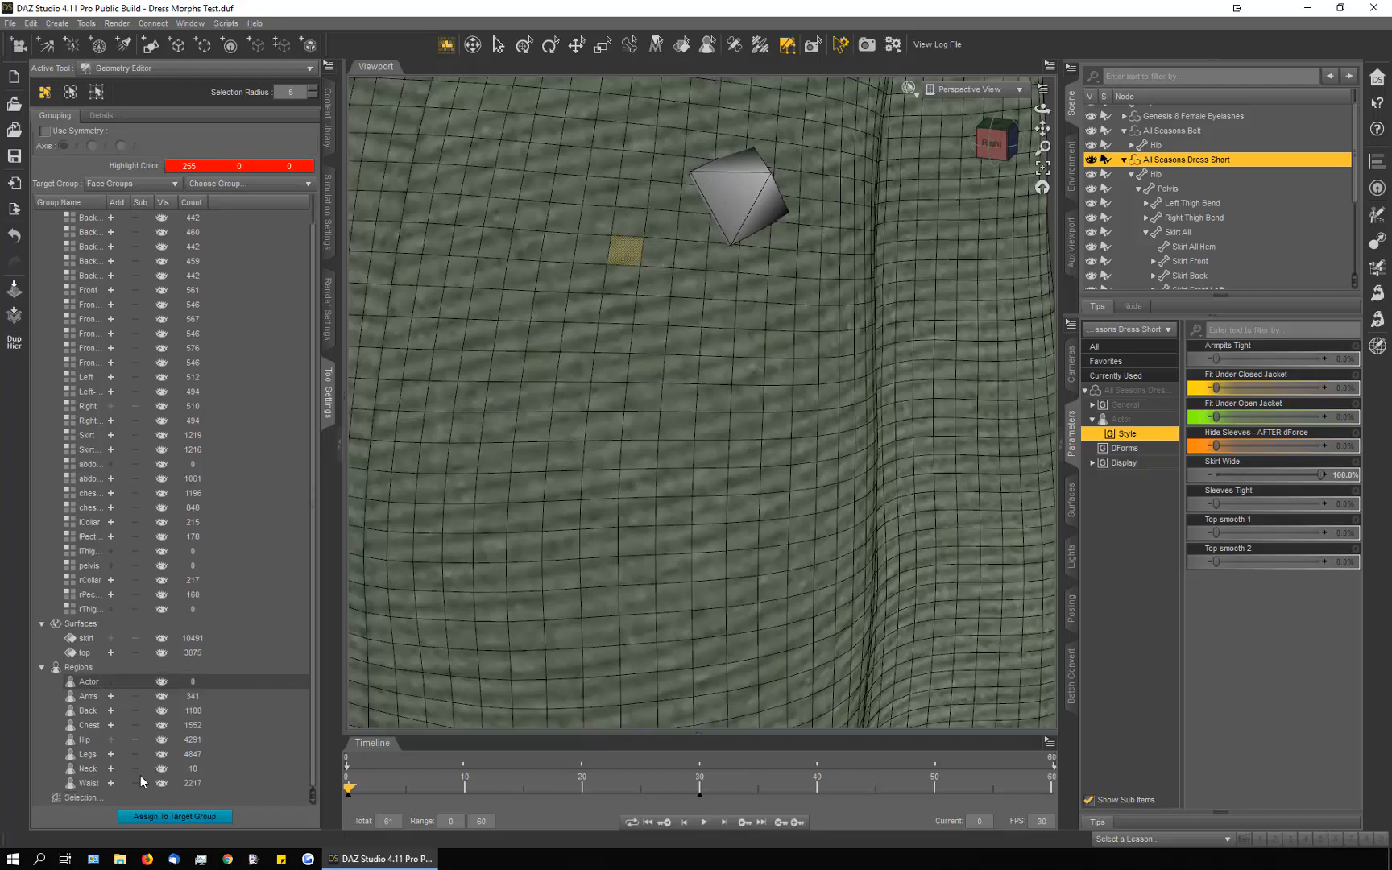
click(80, 797)
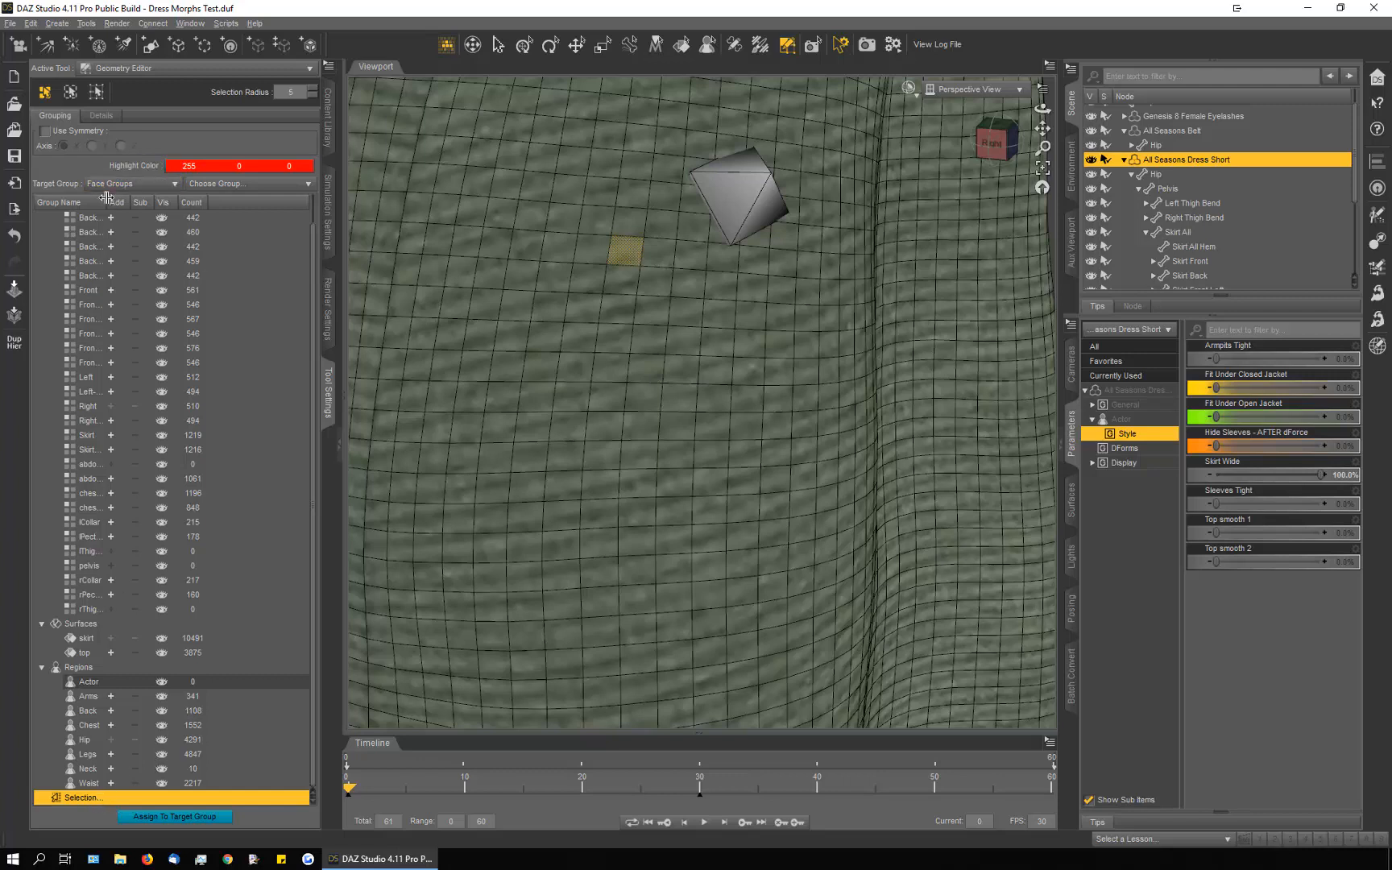
drag(107, 197, 150, 199)
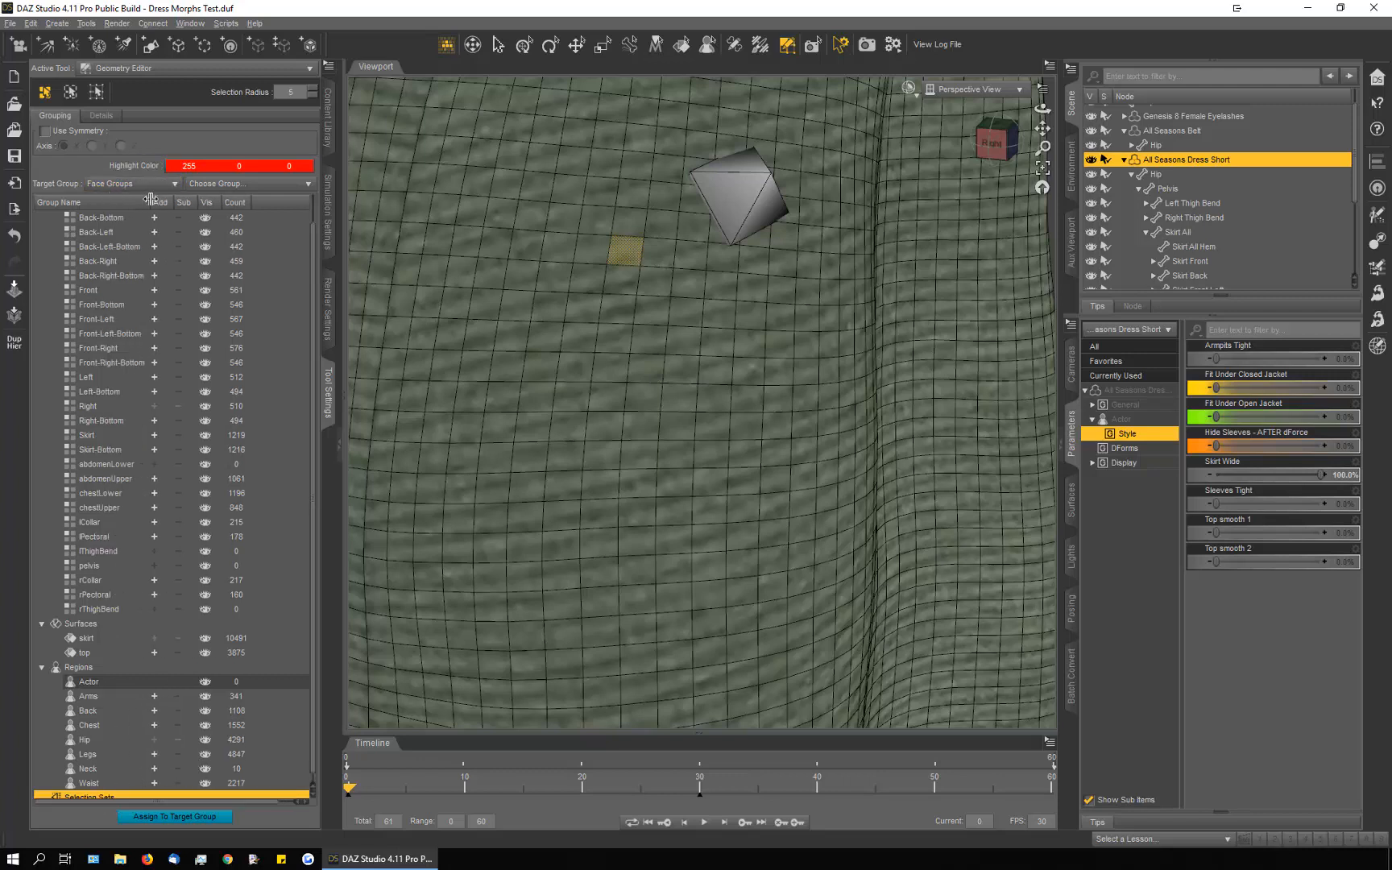
right_click(108, 793)
click(150, 811)
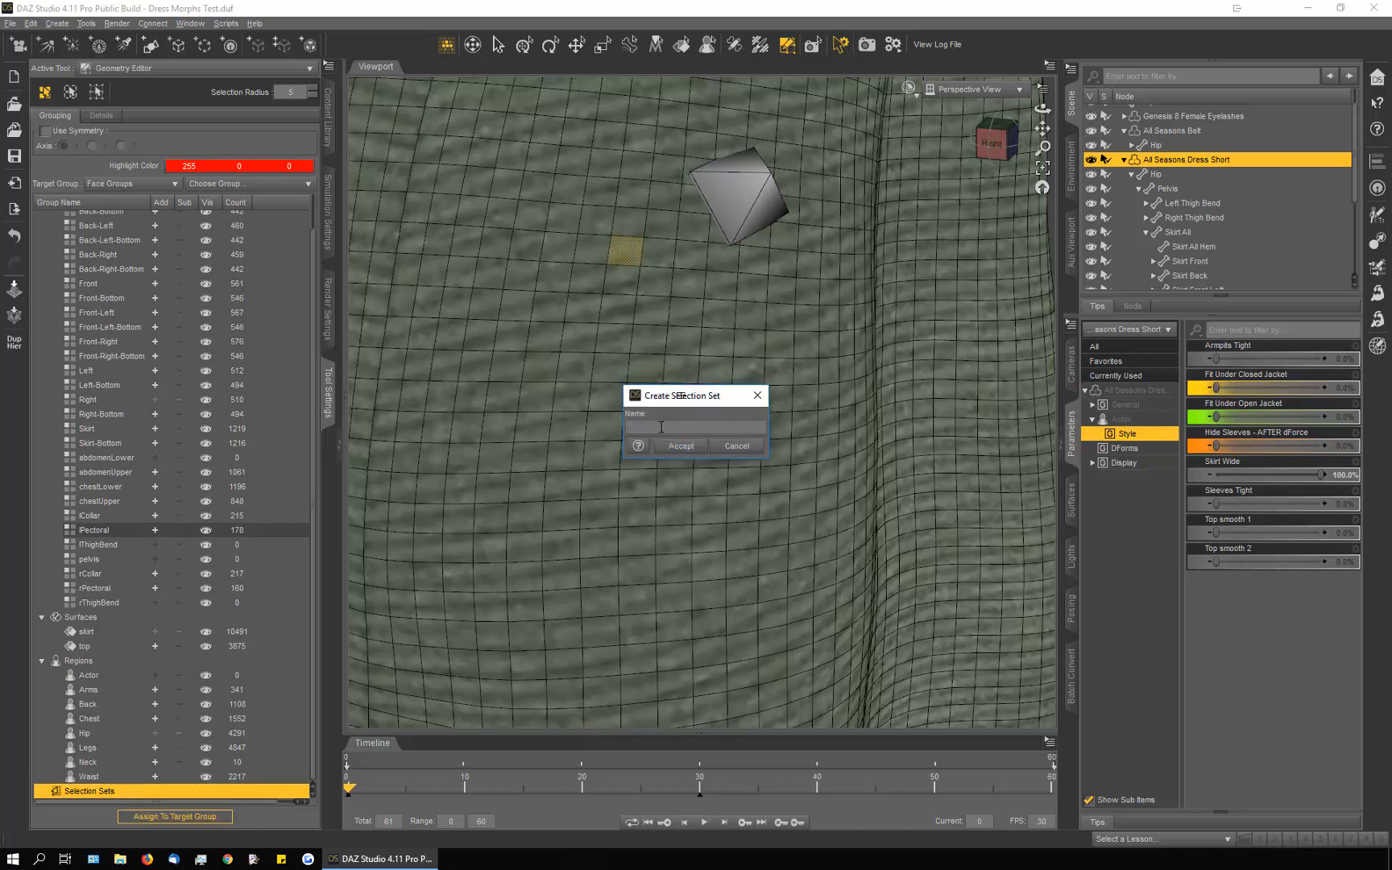
text(Marker)
key(Return)
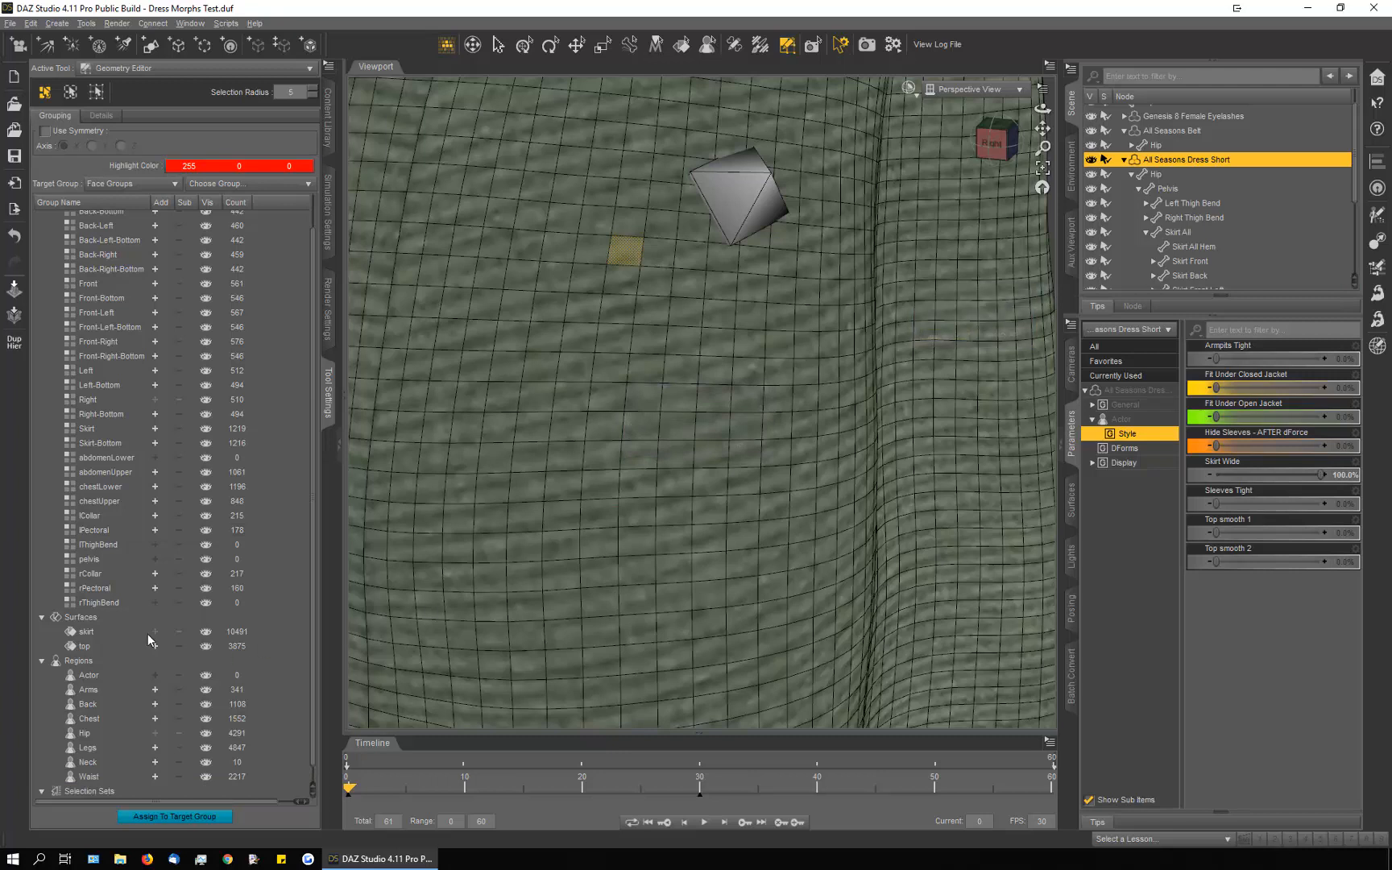
scroll(127, 656, down, 1)
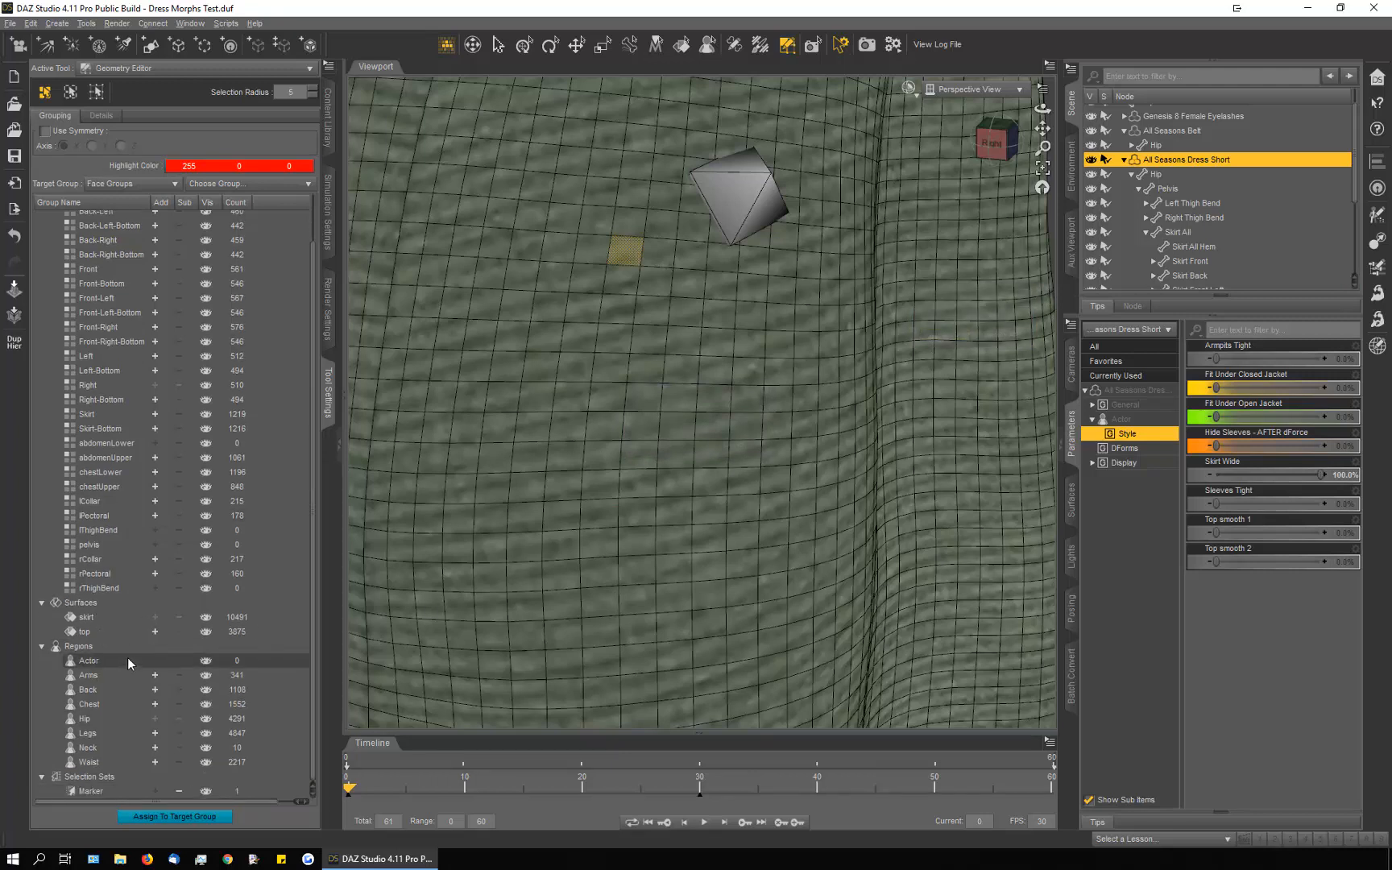
click(207, 792)
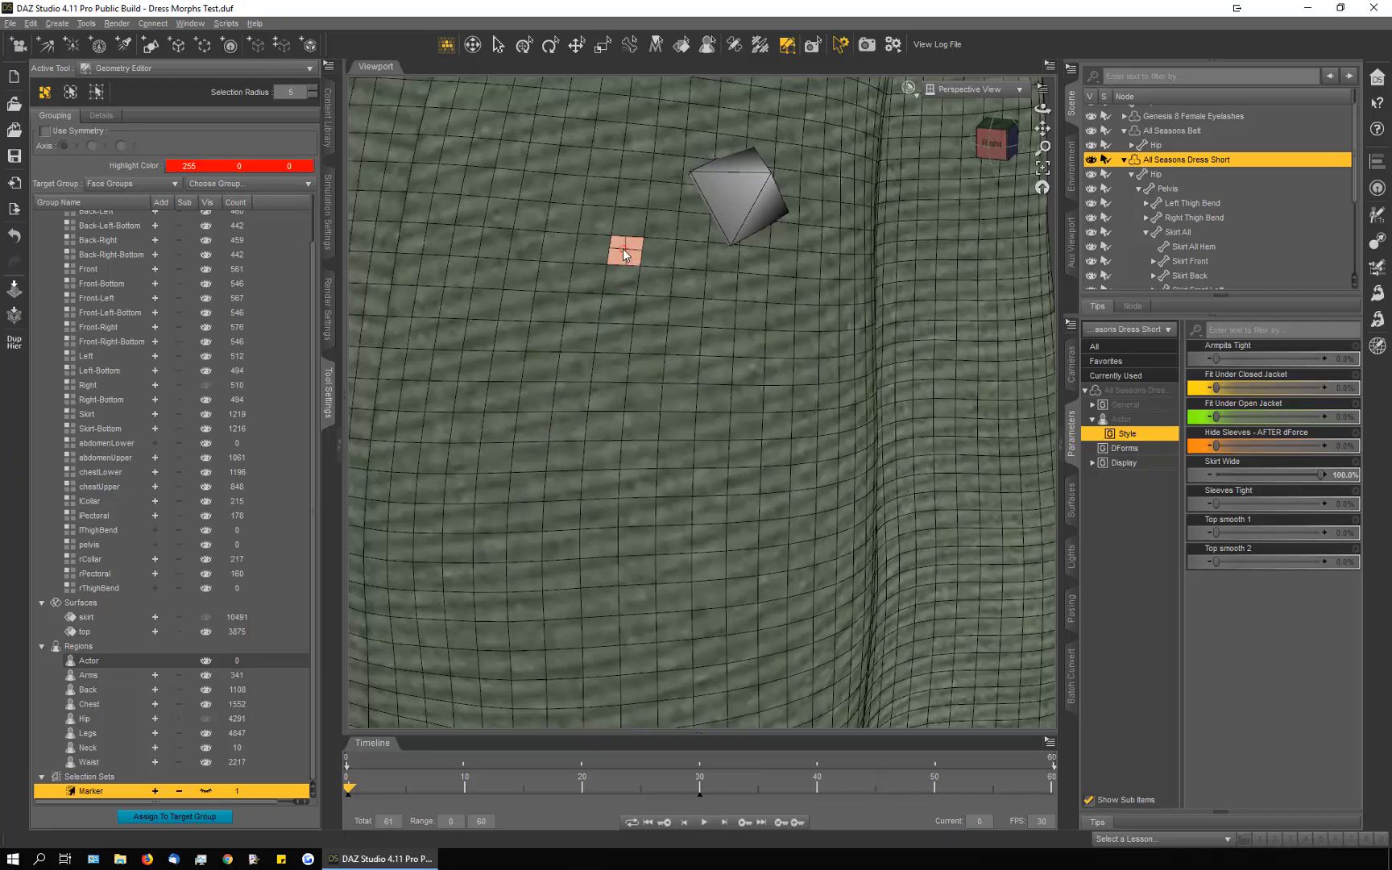
Step: Select the dForce Magnet and use the Universal tool to move it toward the hidden marker polygon, about -6.53 in X and 1.11 in Z
scroll(630, 268, down, 2)
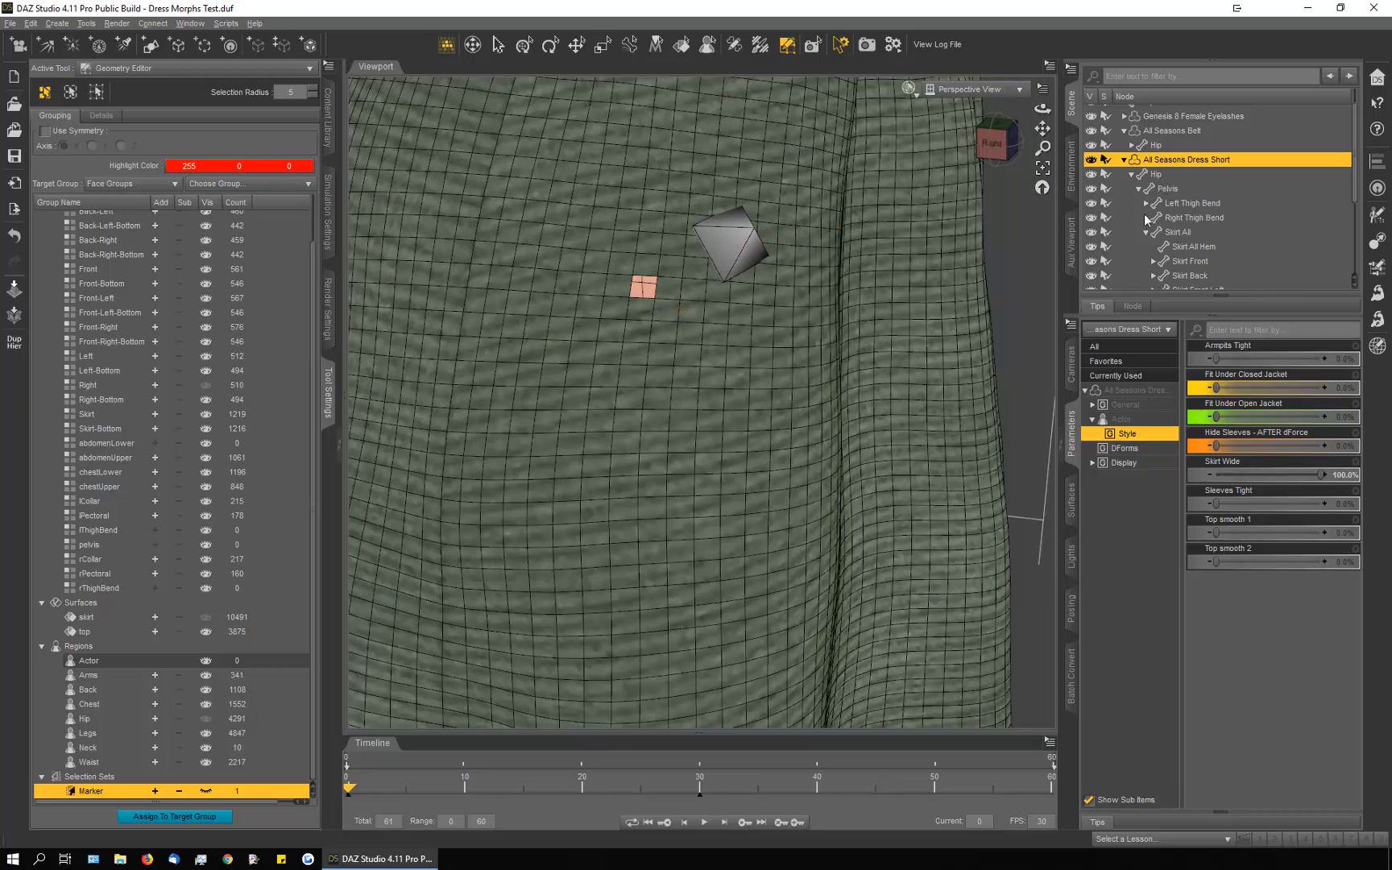
scroll(1145, 219, down, 3)
click(1178, 282)
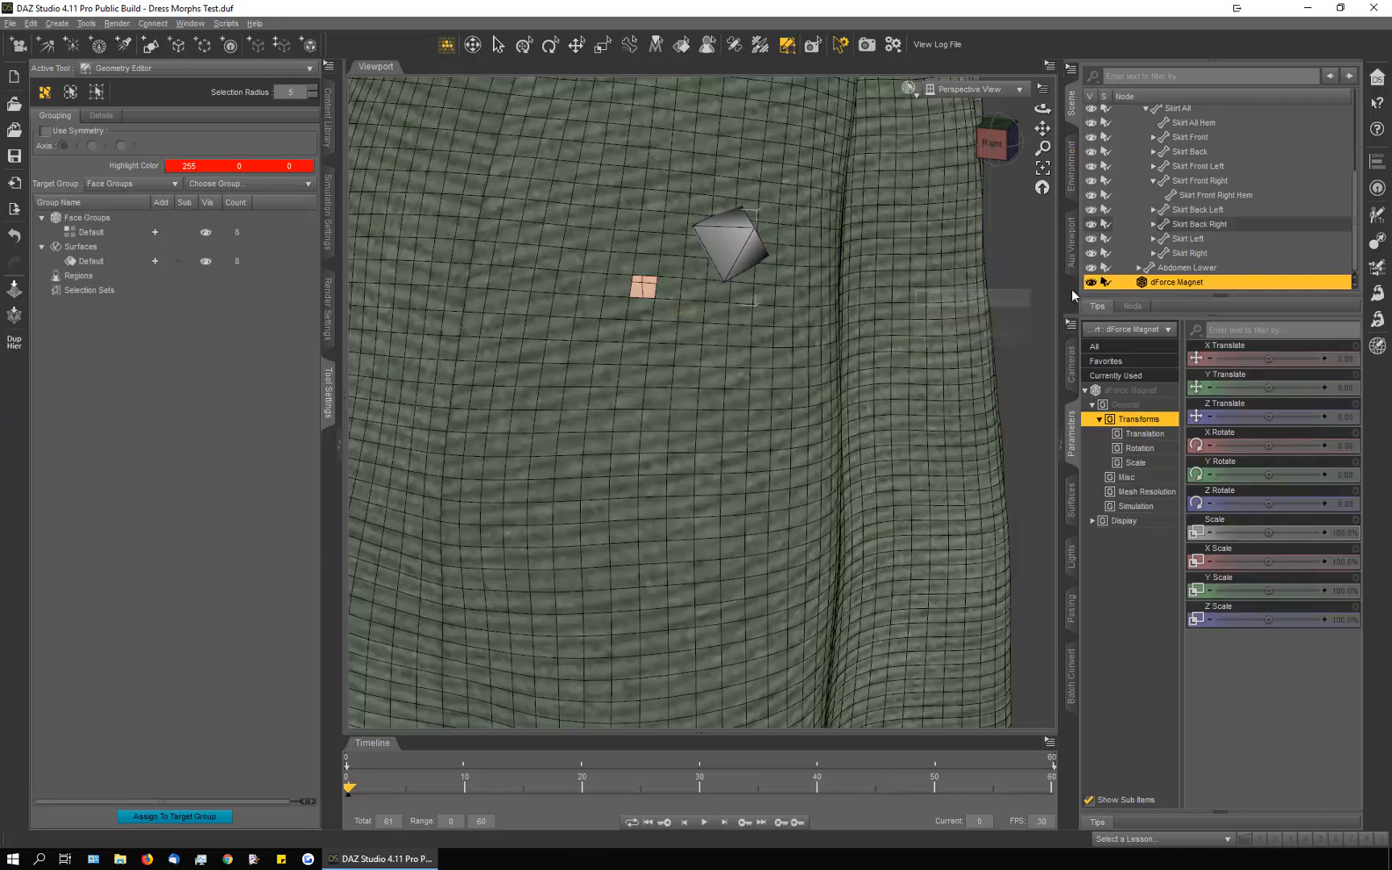
click(524, 46)
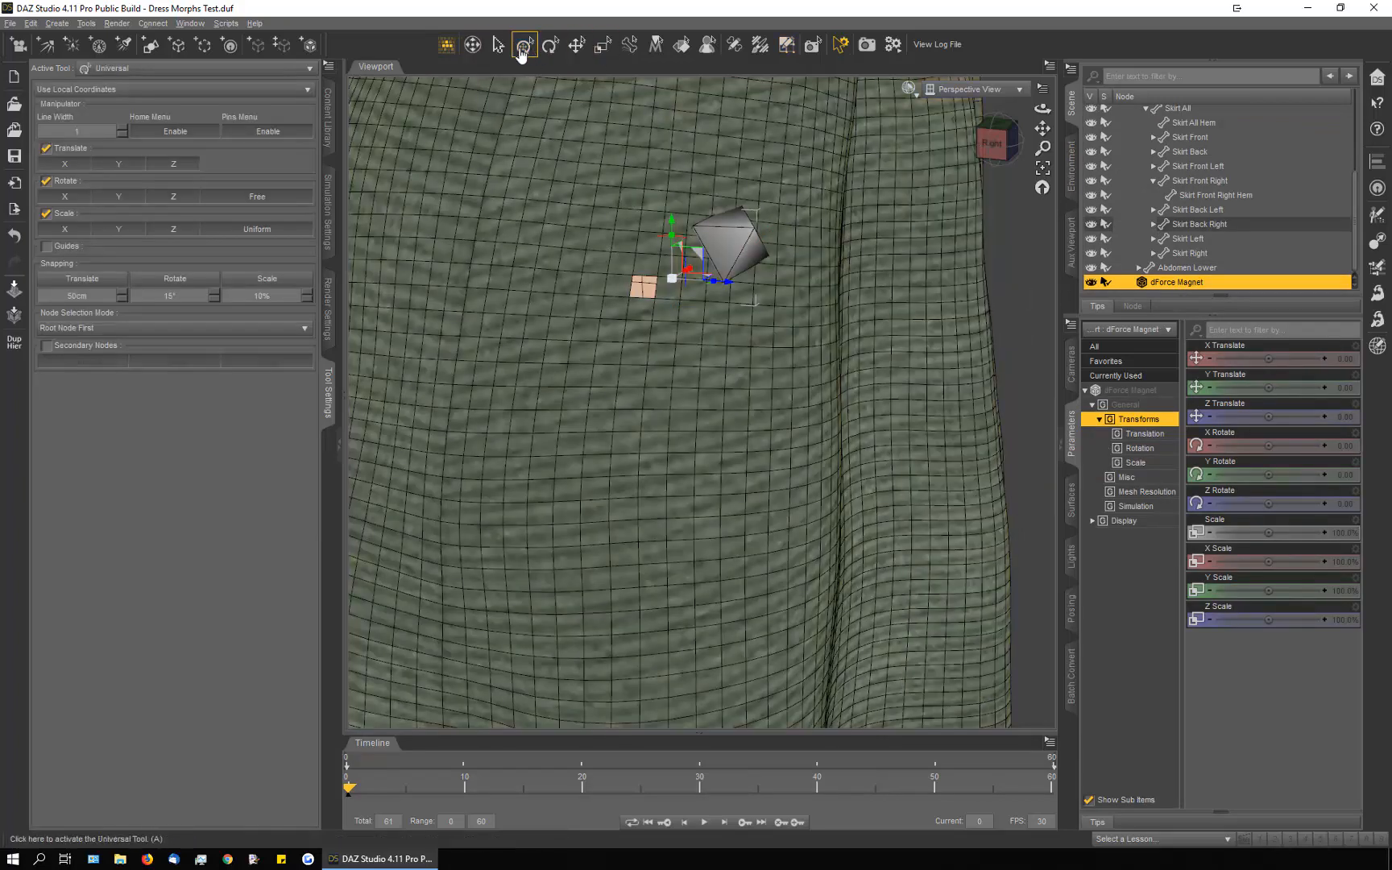
mouse_move(1043, 108)
mouse_down()
mouse_move(1052, 100)
mouse_move(1034, 110)
mouse_up()
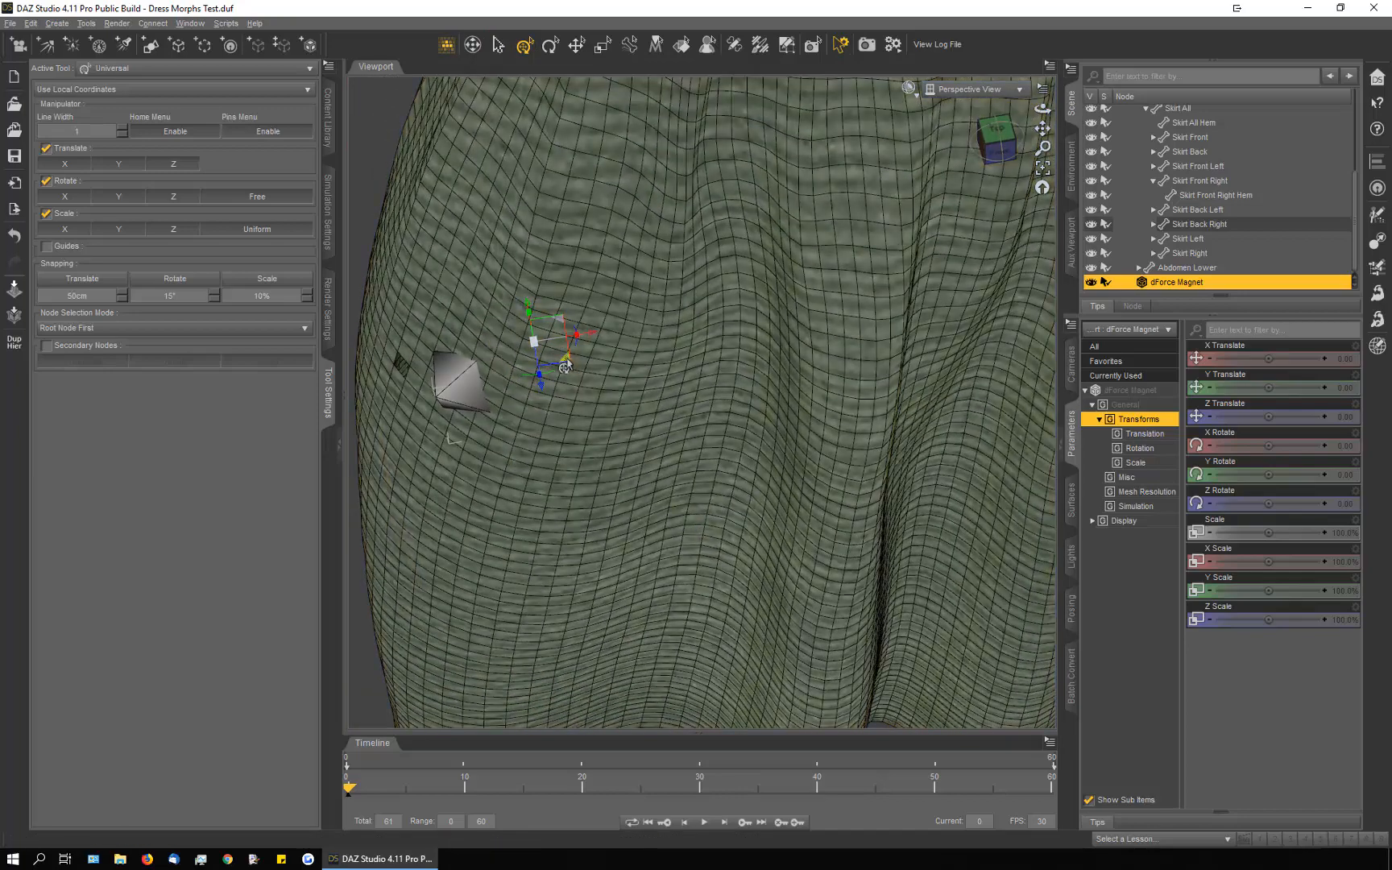
drag(564, 366, 436, 404)
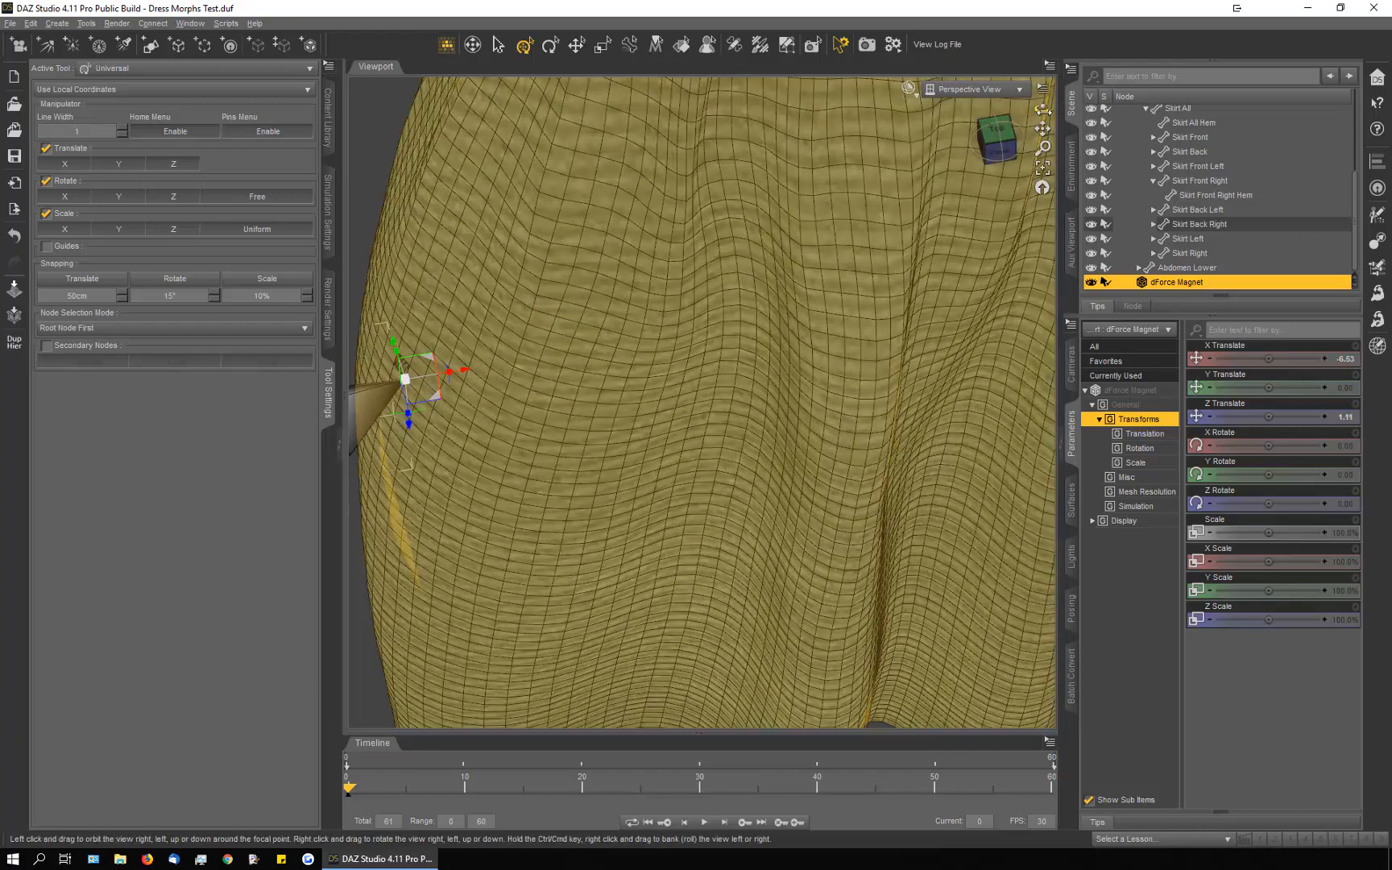
Step: Fine-tune the magnet's position against the marker polygon at frame 0, to about -6.47 in X, 0.45 in Y and 1.47 in Z
drag(1042, 108, 1048, 104)
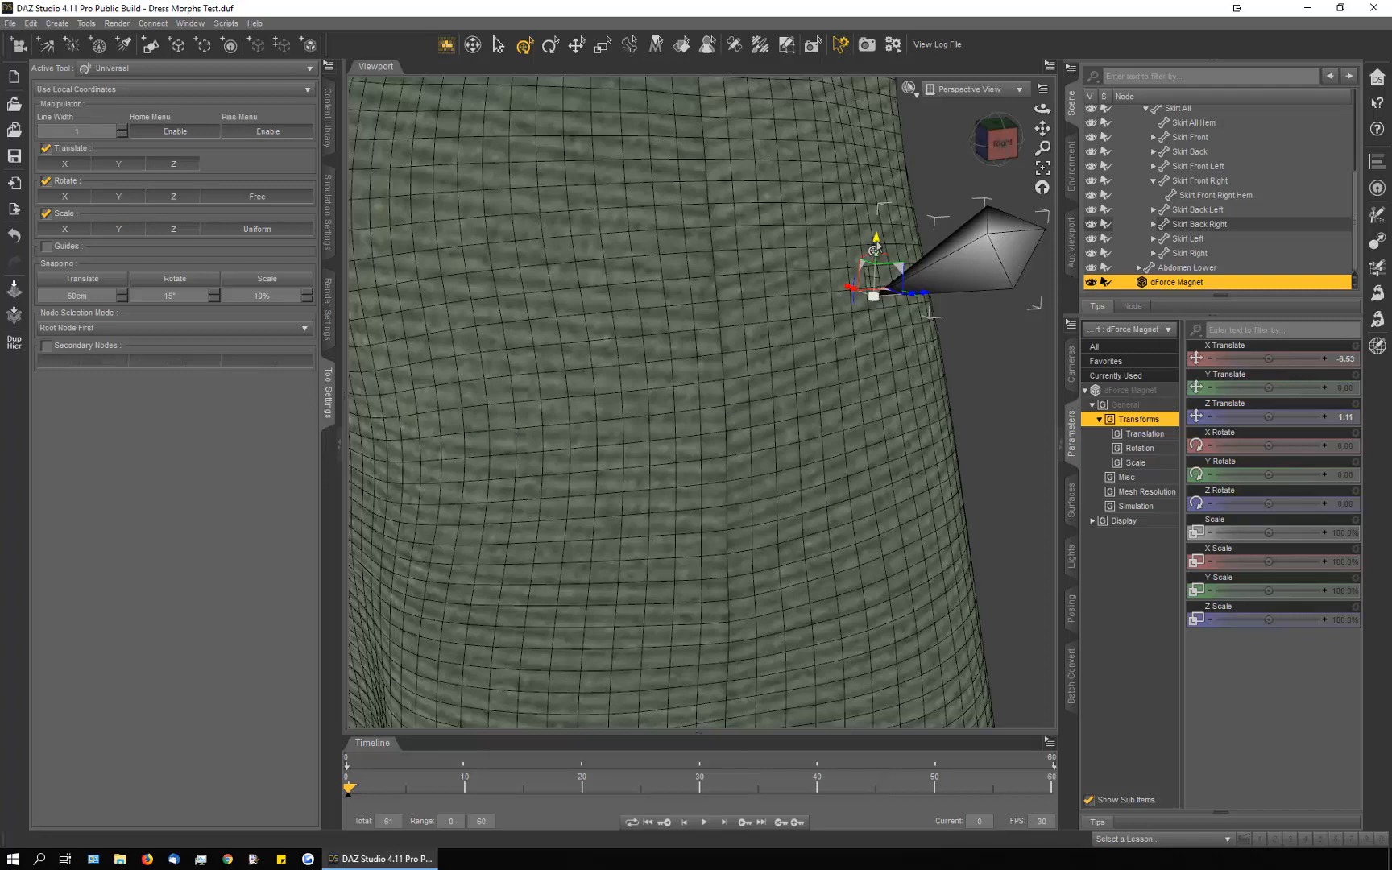
drag(874, 247, 843, 287)
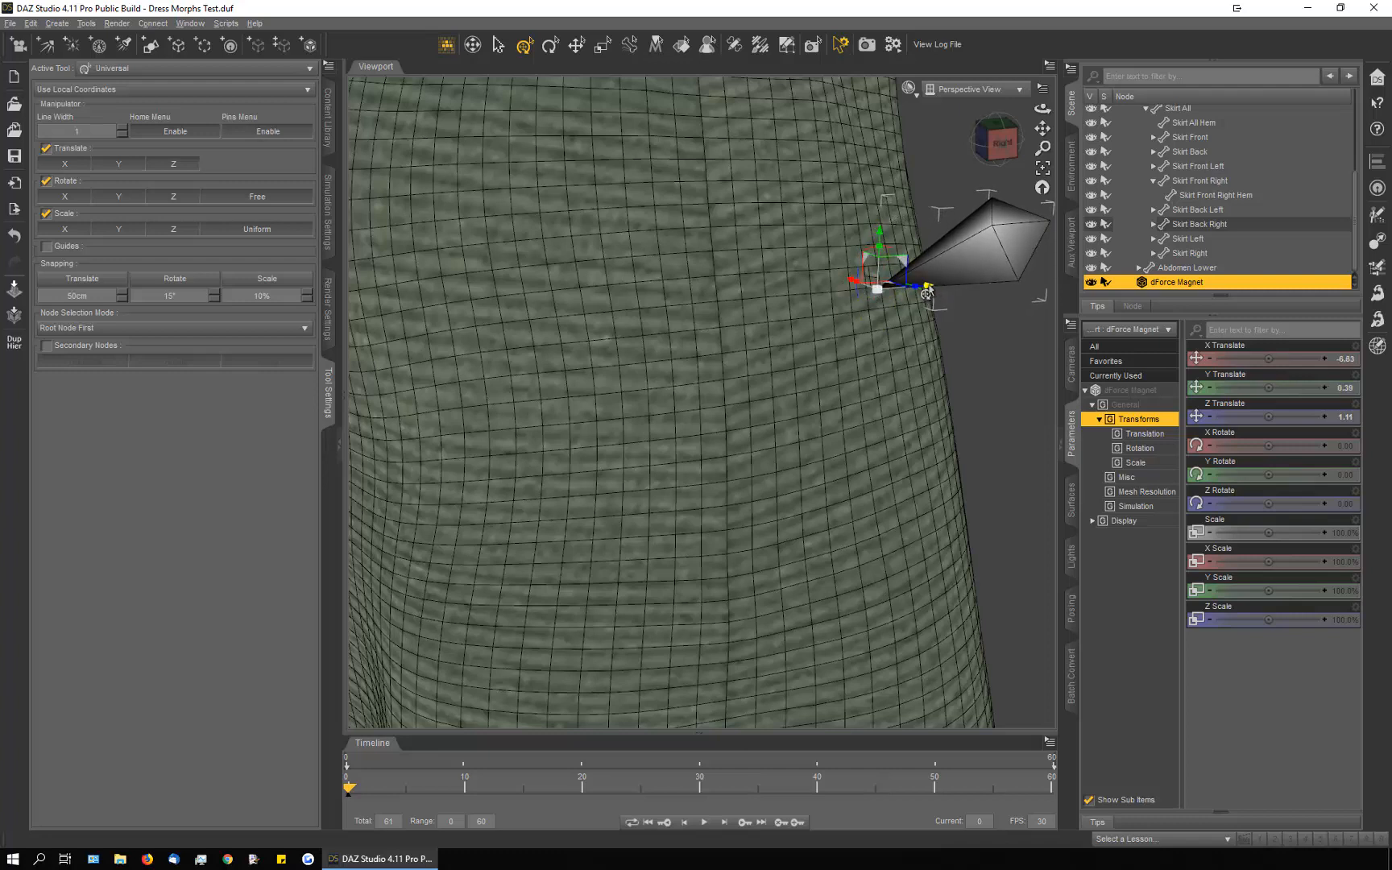
drag(927, 293, 933, 291)
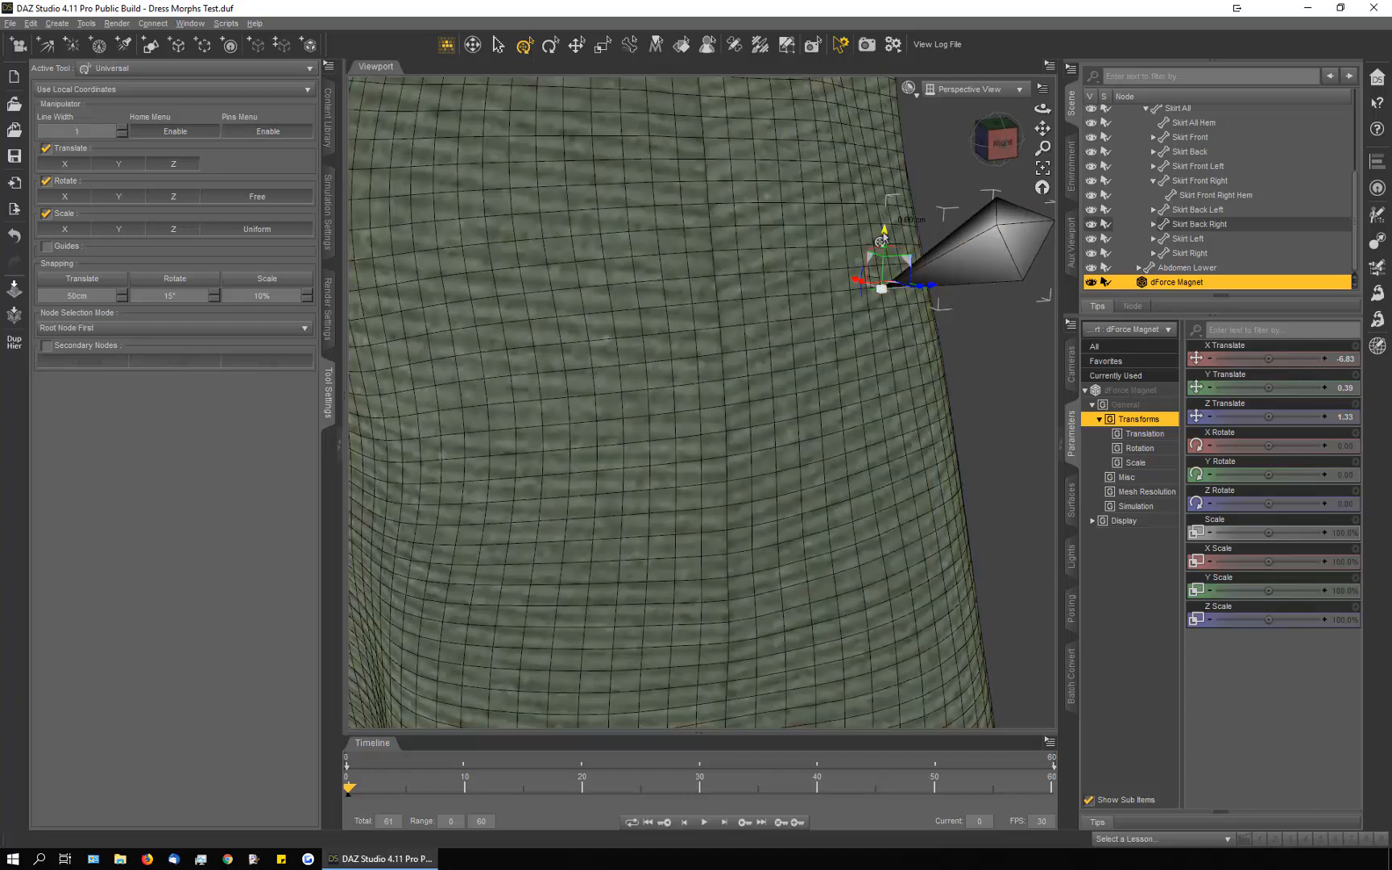
drag(882, 240, 883, 237)
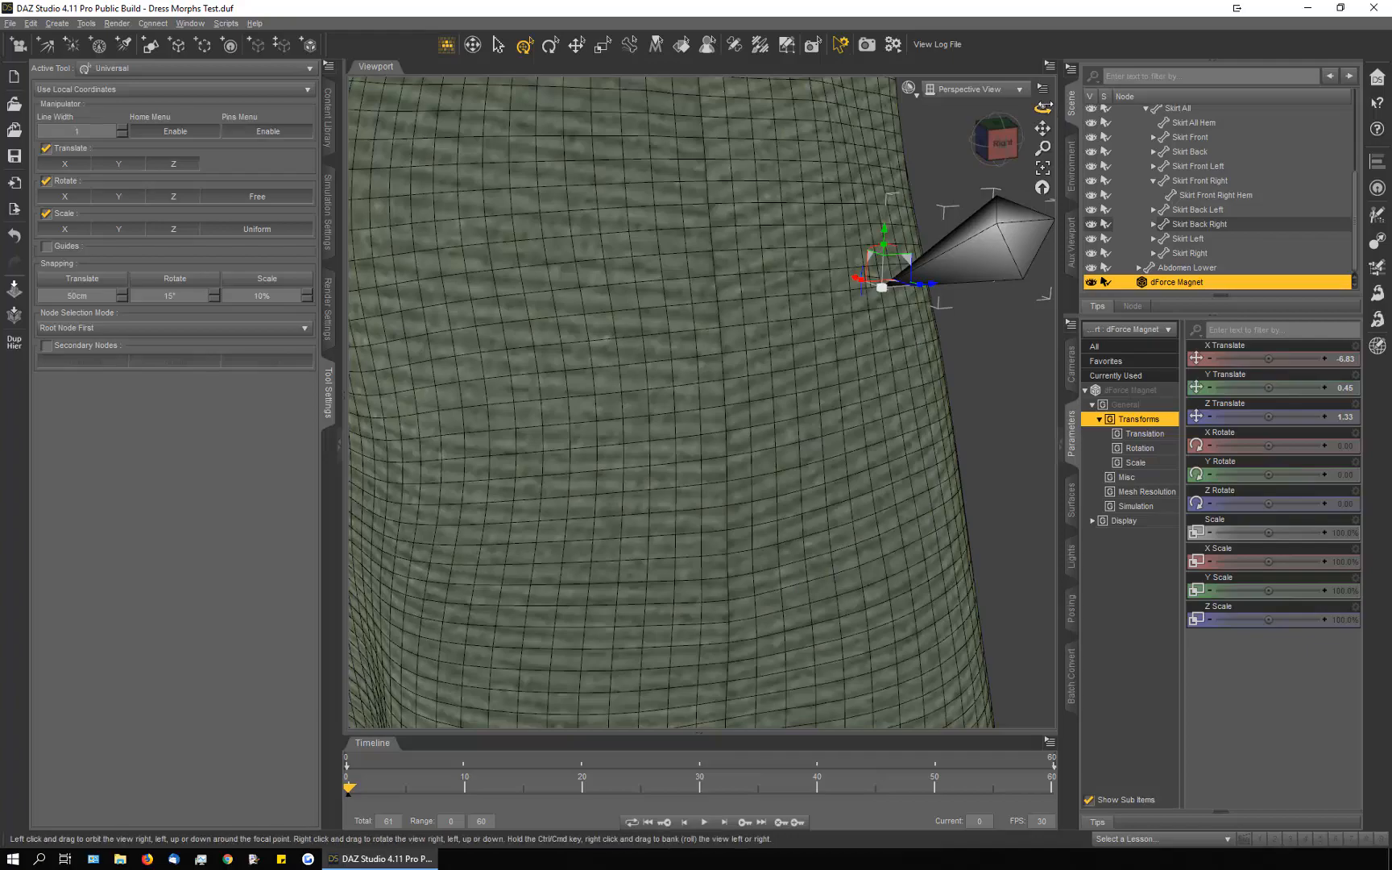
drag(1042, 106, 1039, 139)
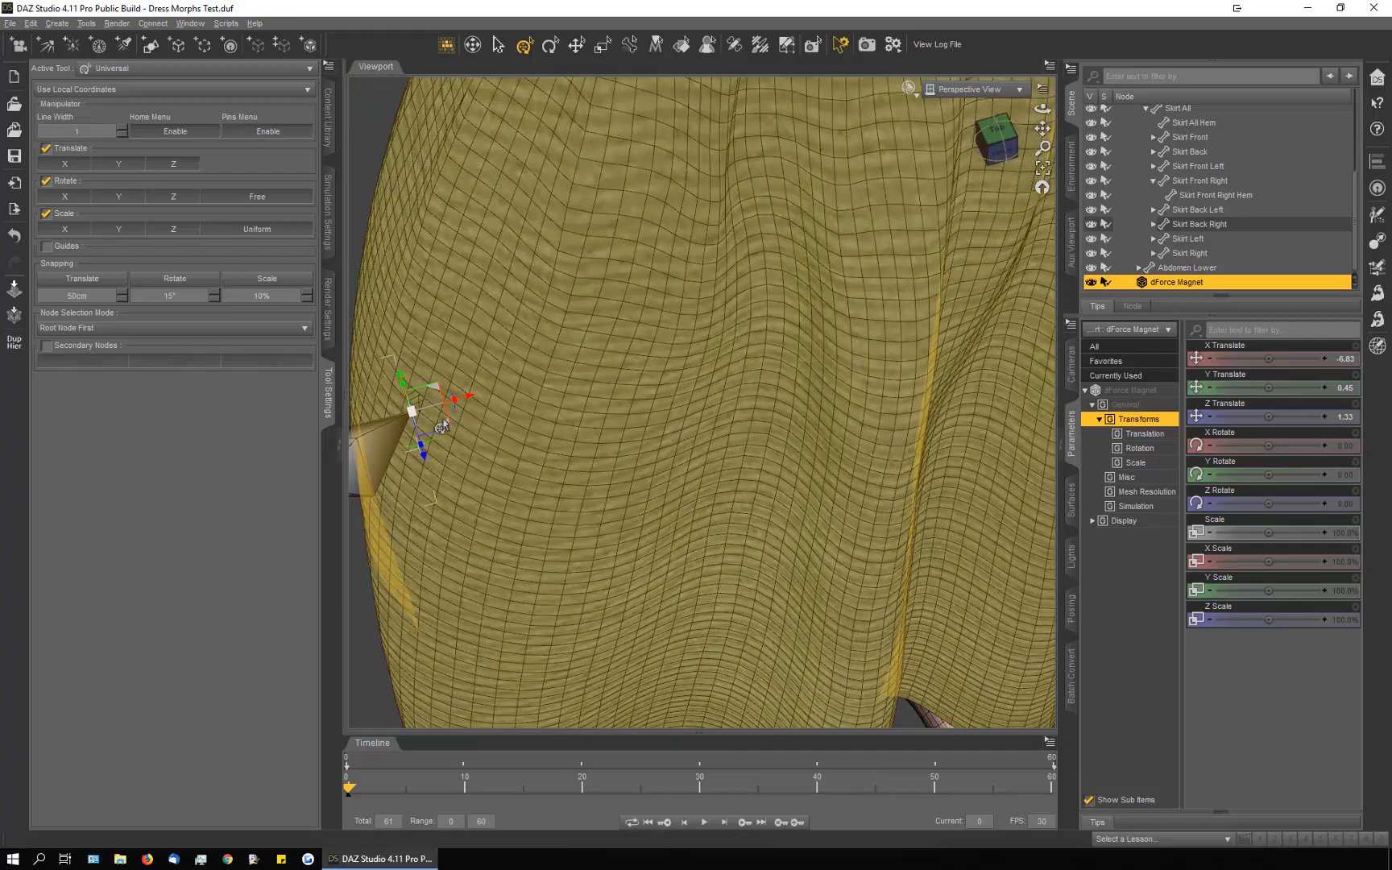
drag(443, 427, 452, 431)
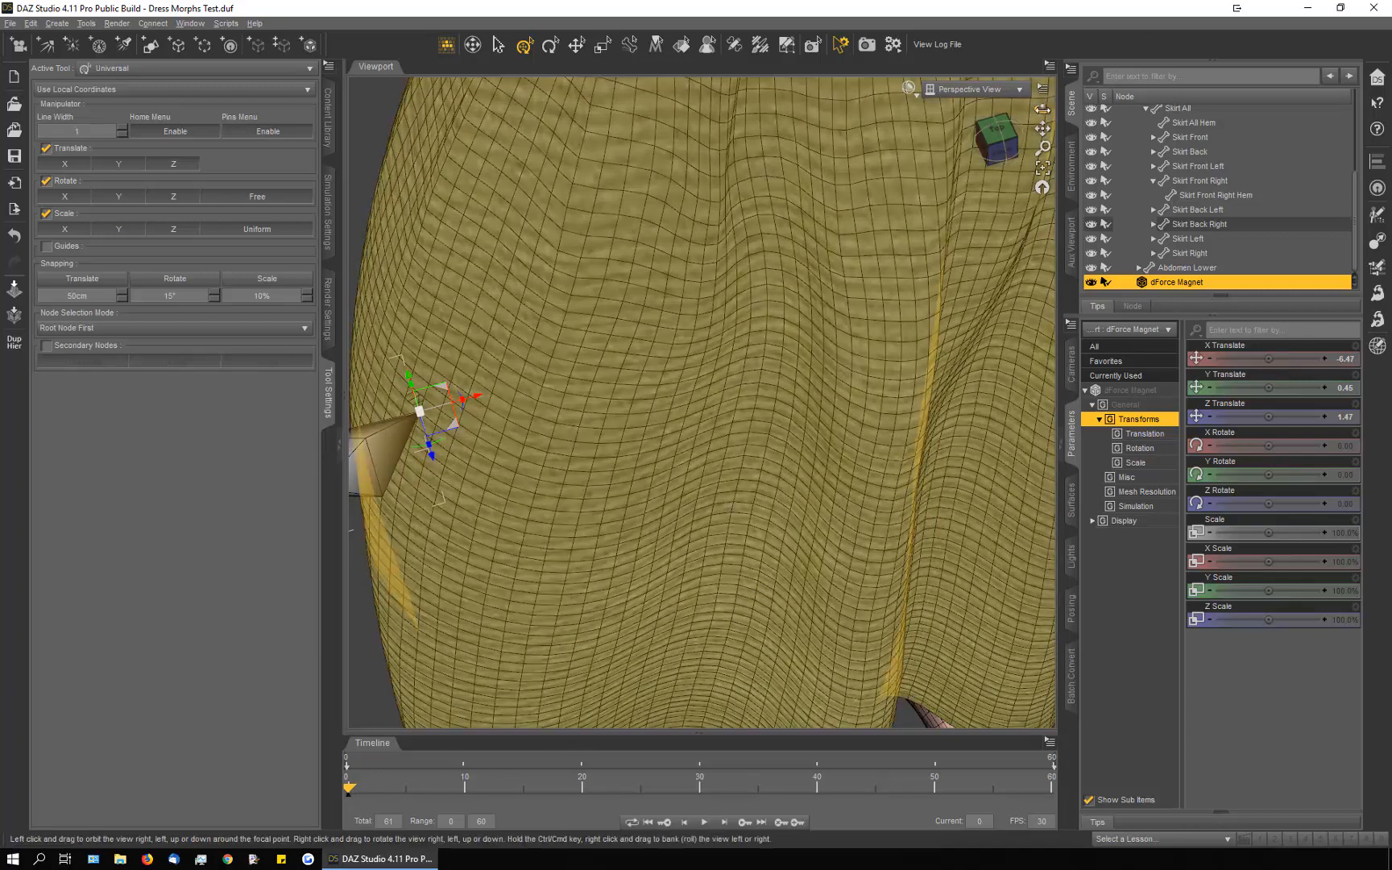
Step: At frame 5, move the magnet to the marker polygon, about -2.53 in X, -1.68 in Y and 2.42 in Z
drag(1042, 109, 402, 818)
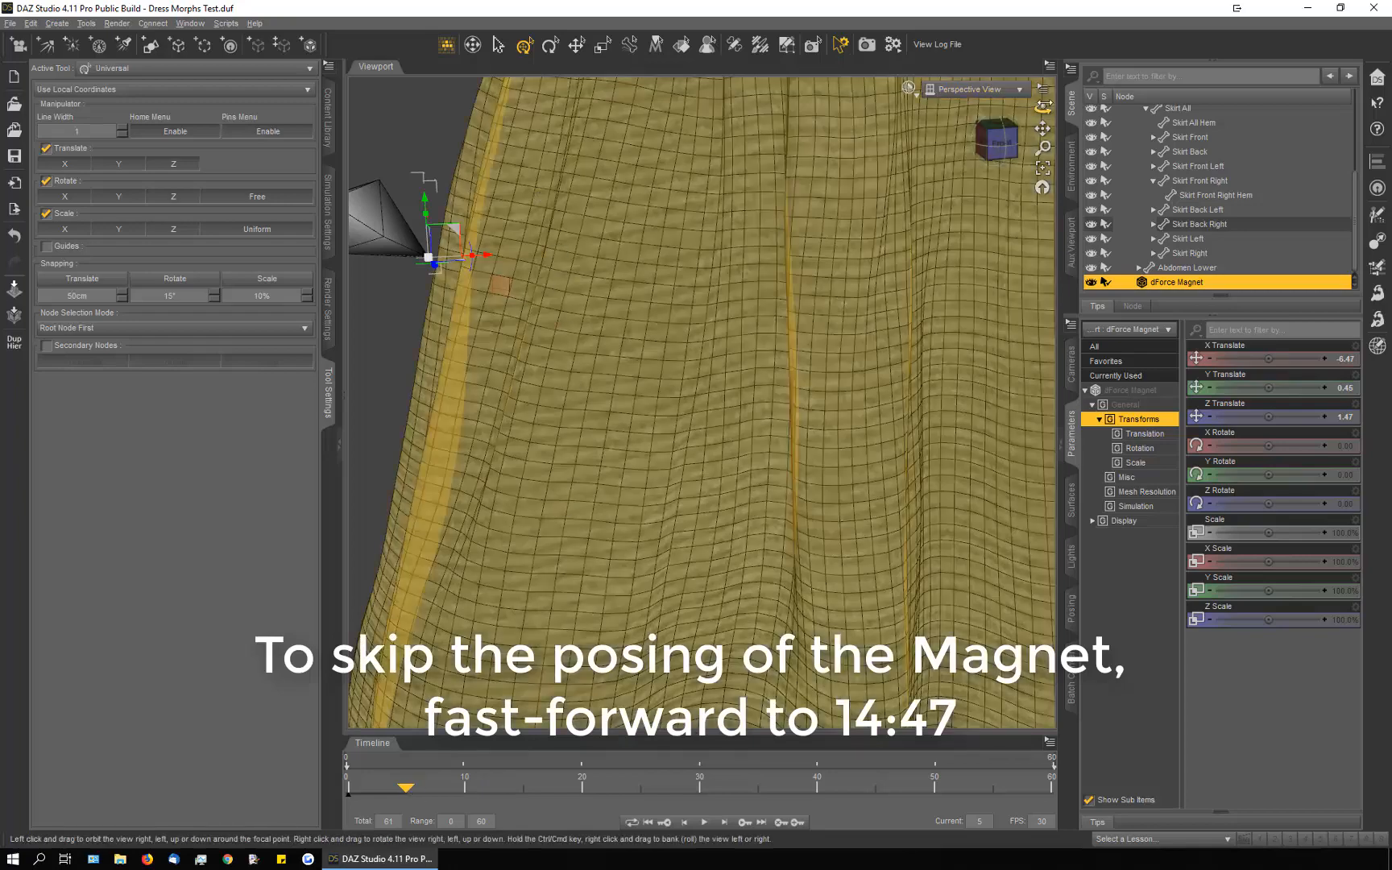
drag(1043, 110, 1039, 177)
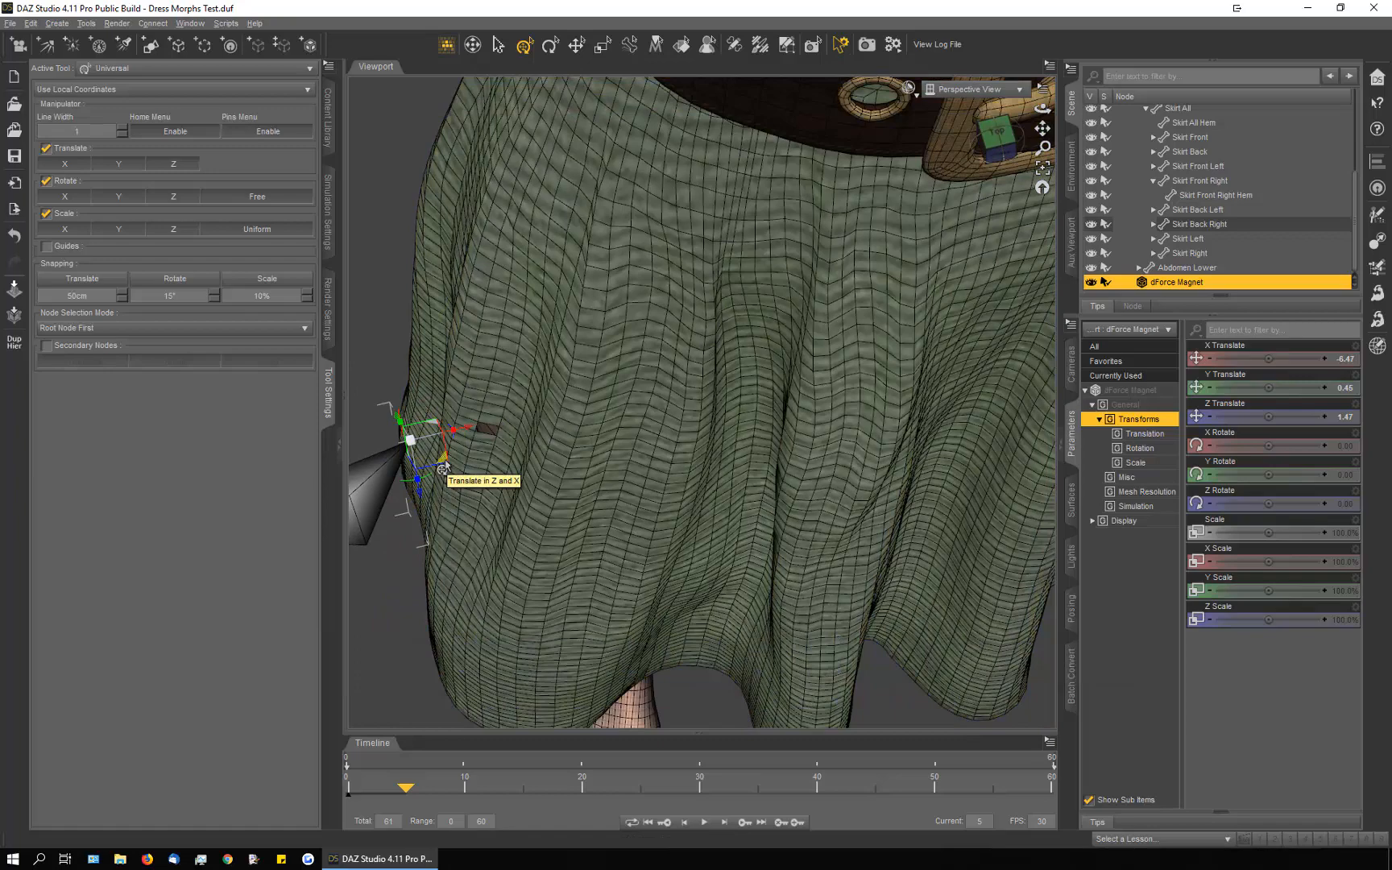
drag(444, 467, 532, 462)
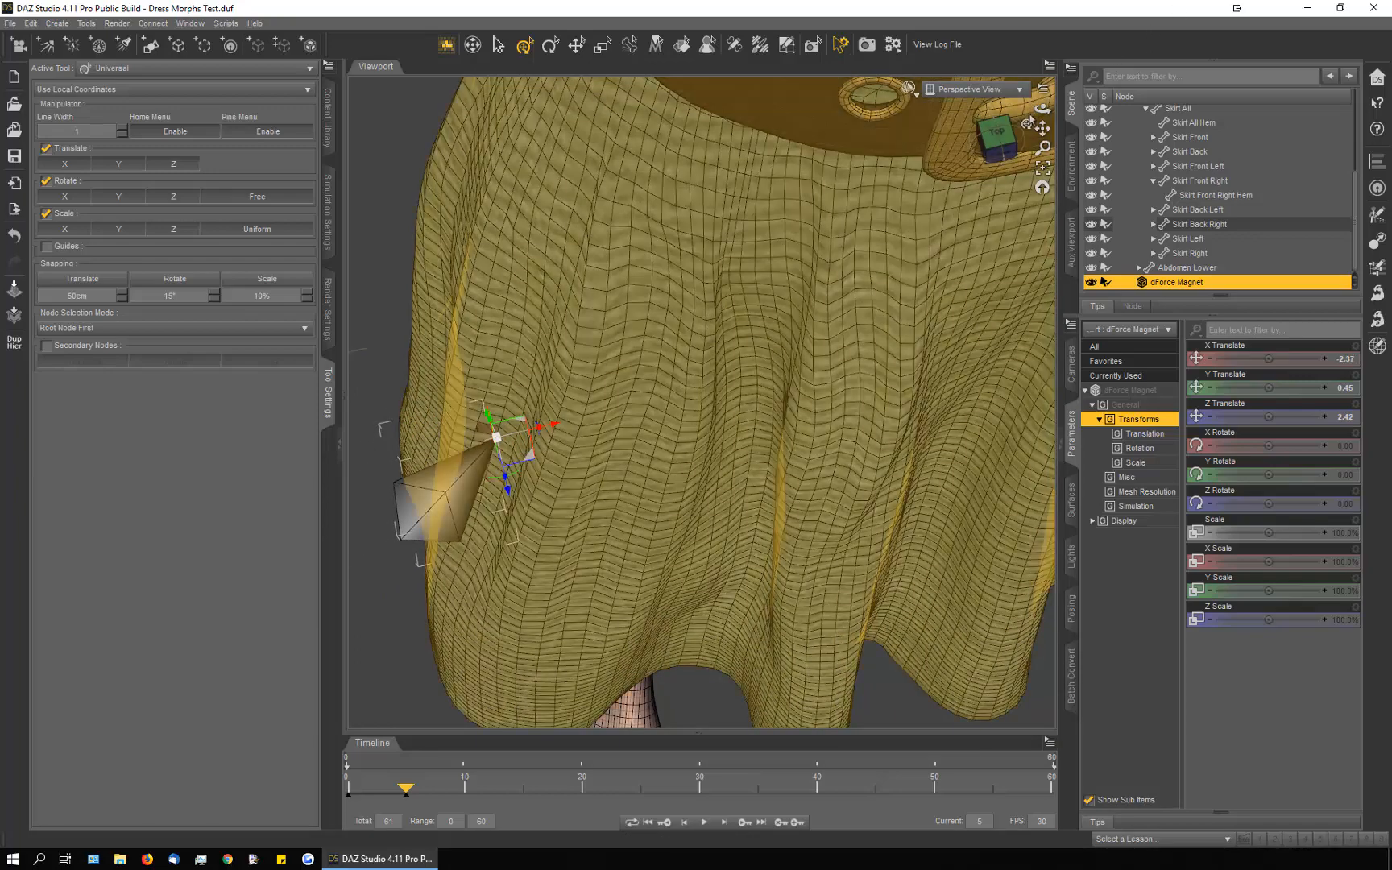
drag(1042, 110, 1047, 85)
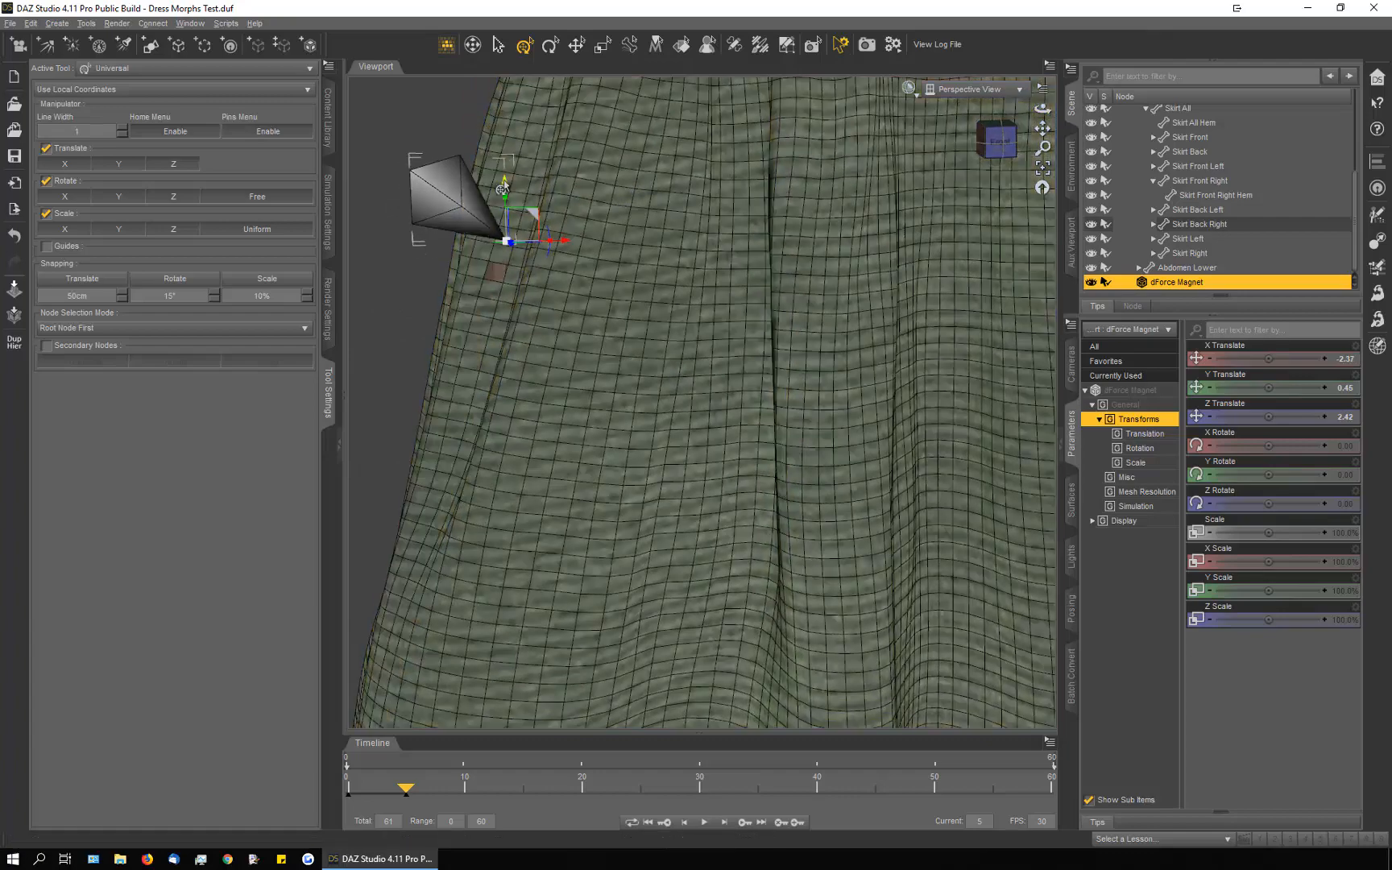
drag(503, 188, 483, 232)
drag(567, 288, 564, 290)
Step: At frame 10, move the magnet toward the marker polygon, to about -1.35 in X and -2.64 in Y
drag(411, 792, 465, 794)
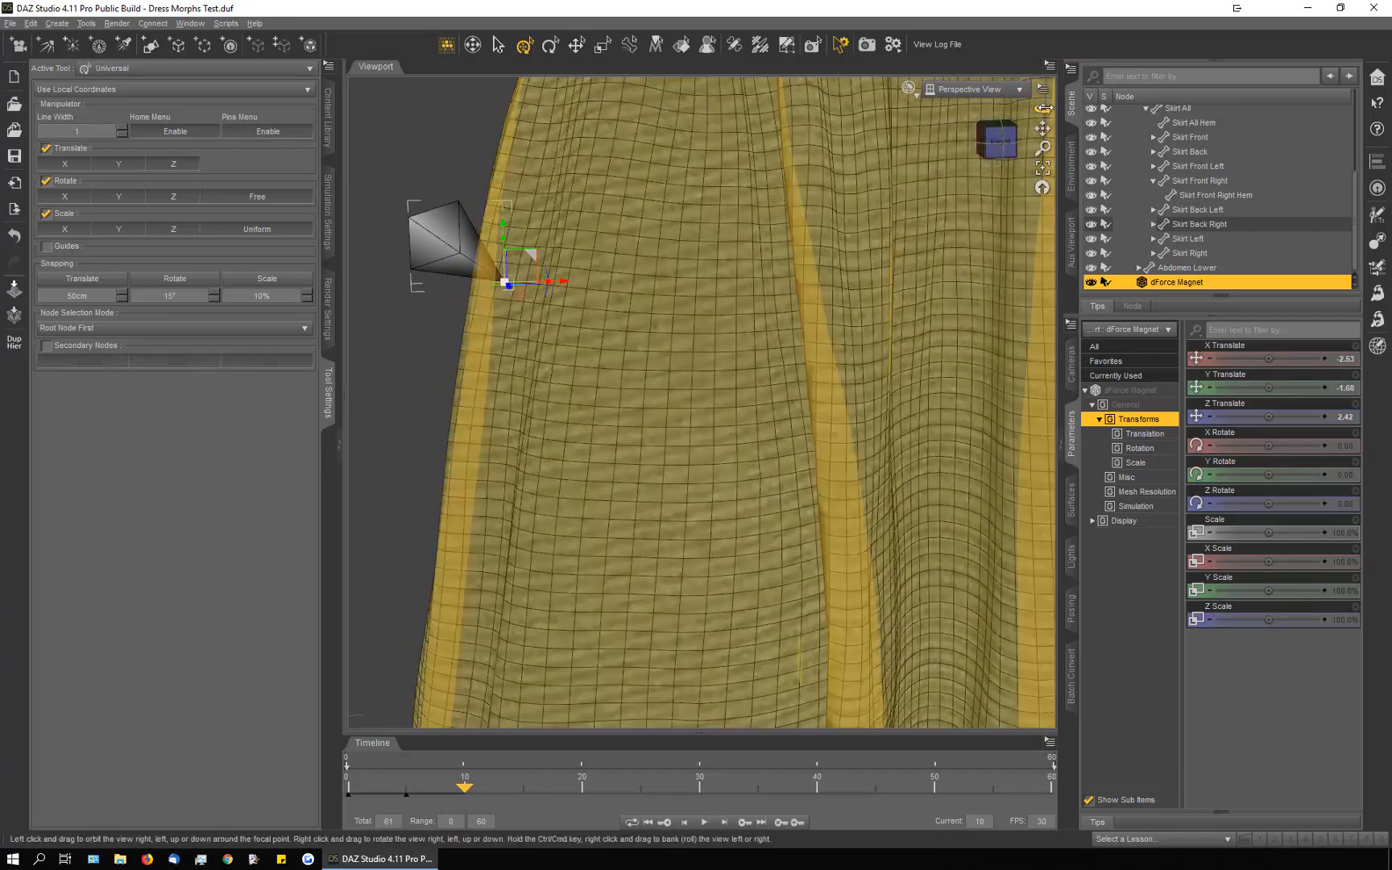
drag(1044, 108, 729, 227)
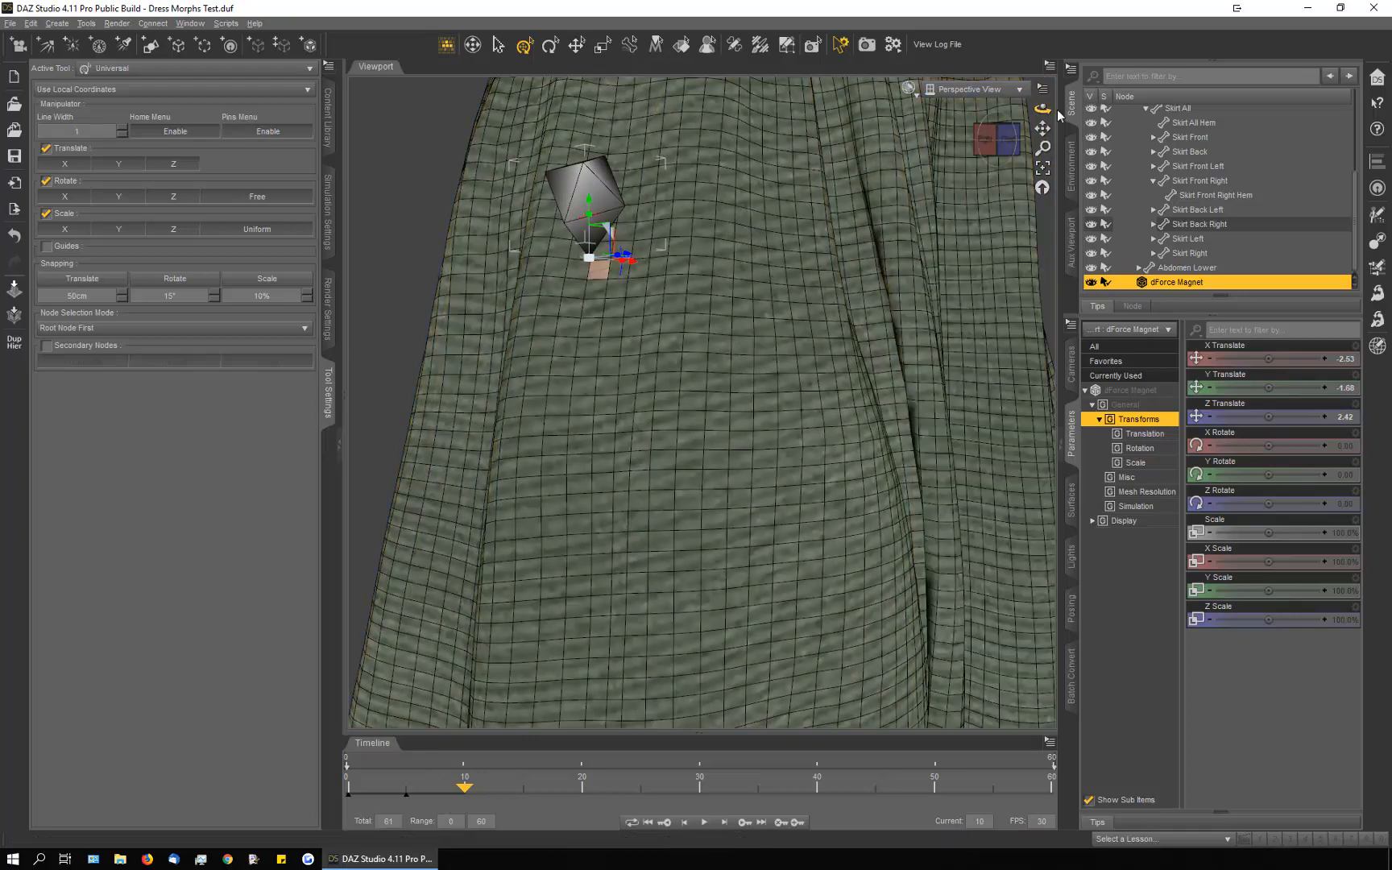
drag(1043, 109, 1002, 117)
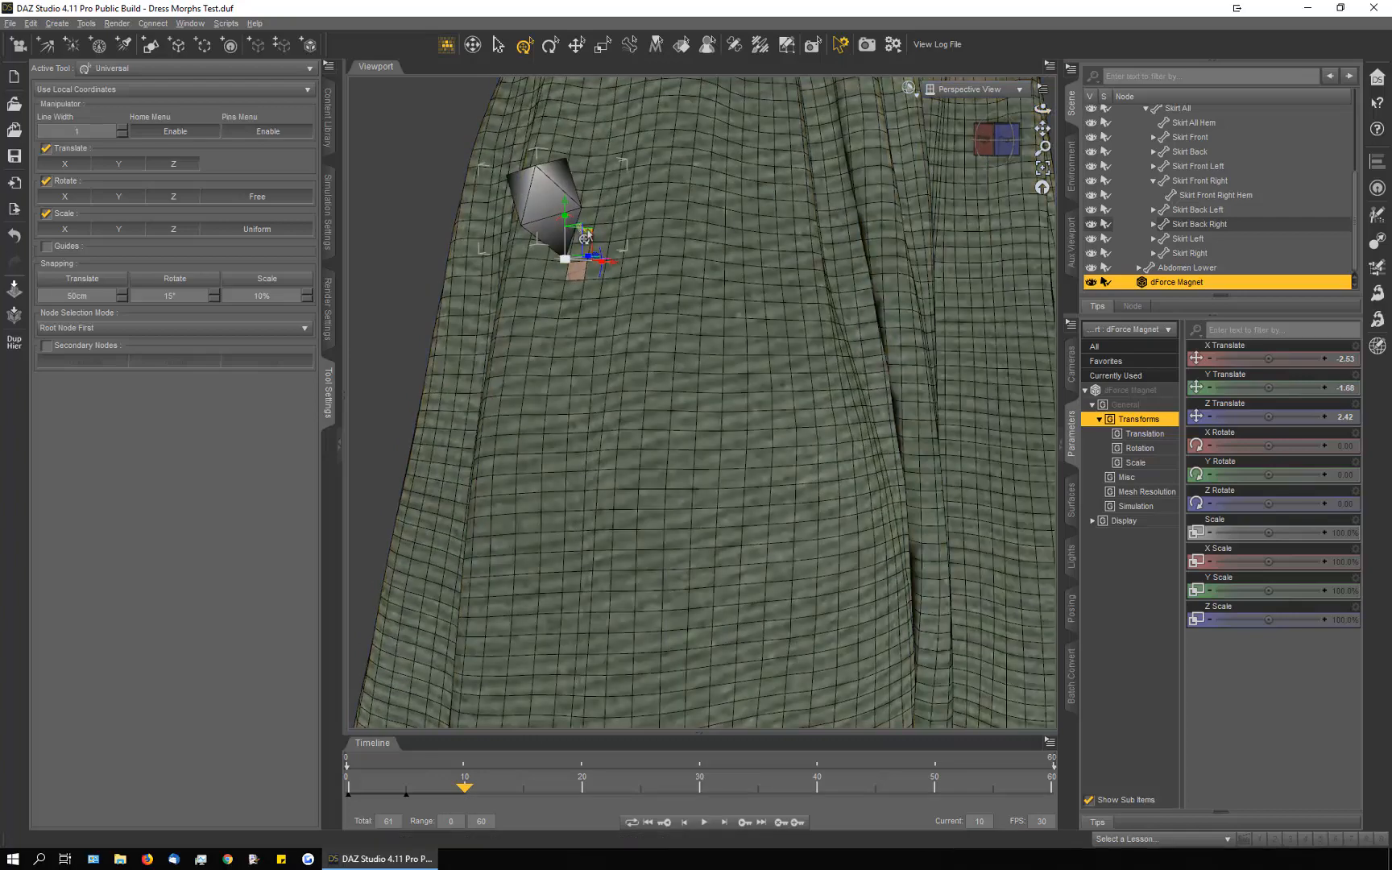
drag(585, 239, 604, 259)
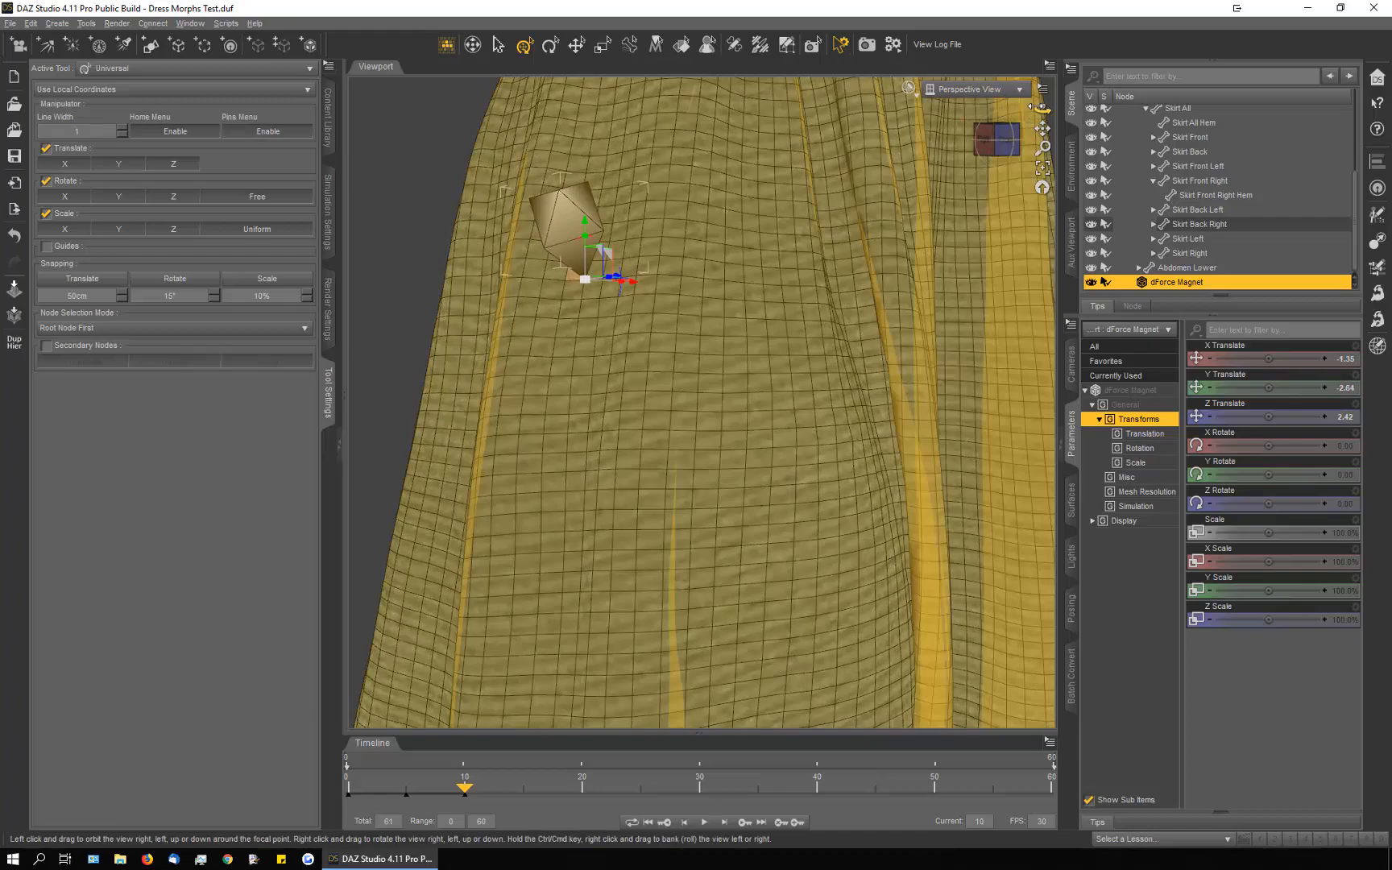
Step: Hide the Genesis 8 Female figure and refine the magnet's frame 10 position to about -1.67 in X, -2.83 in Y and 2.73 in Z
drag(1042, 109, 1108, 64)
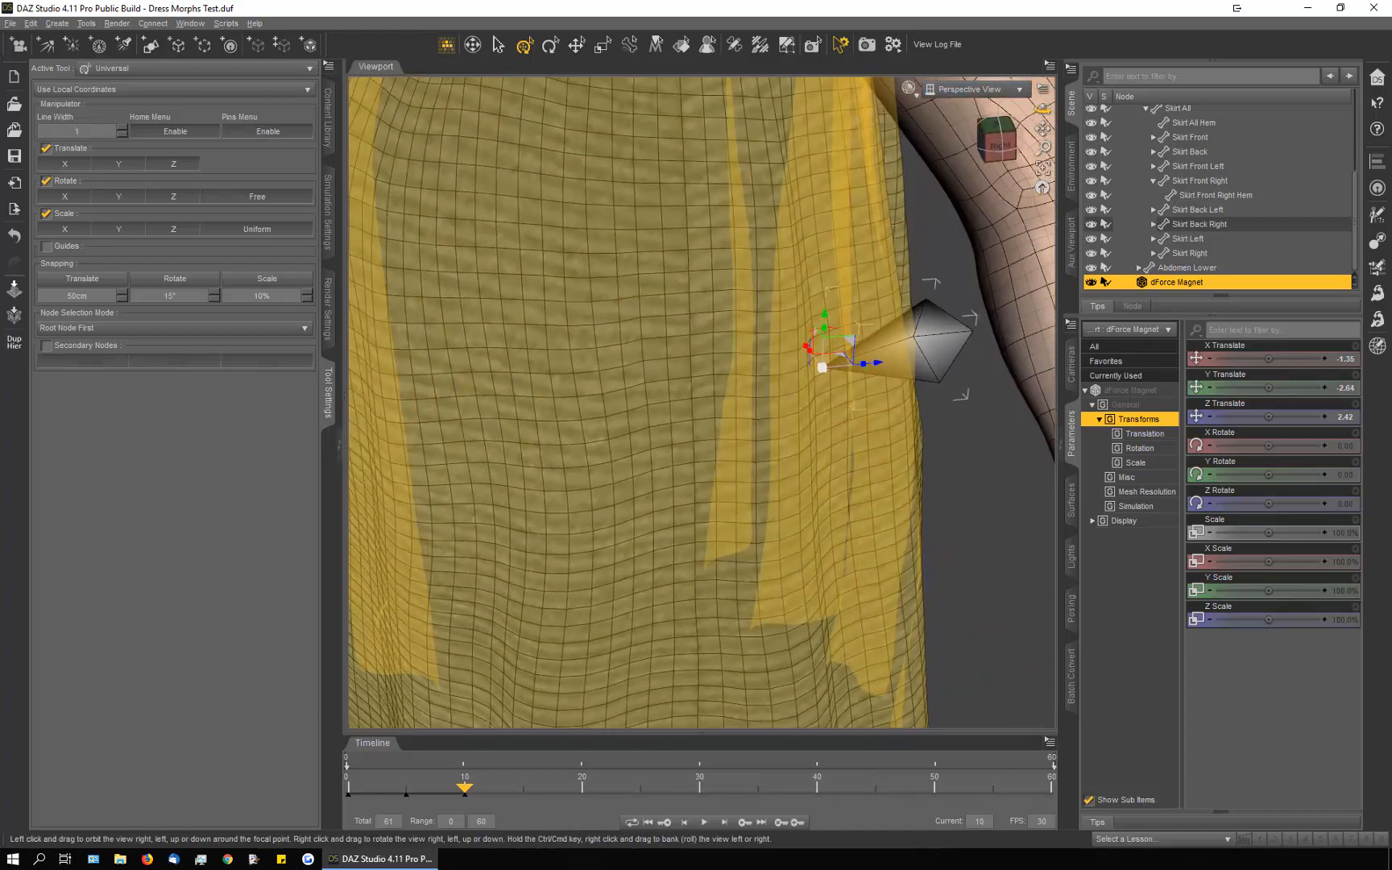
scroll(1197, 165, up, 5)
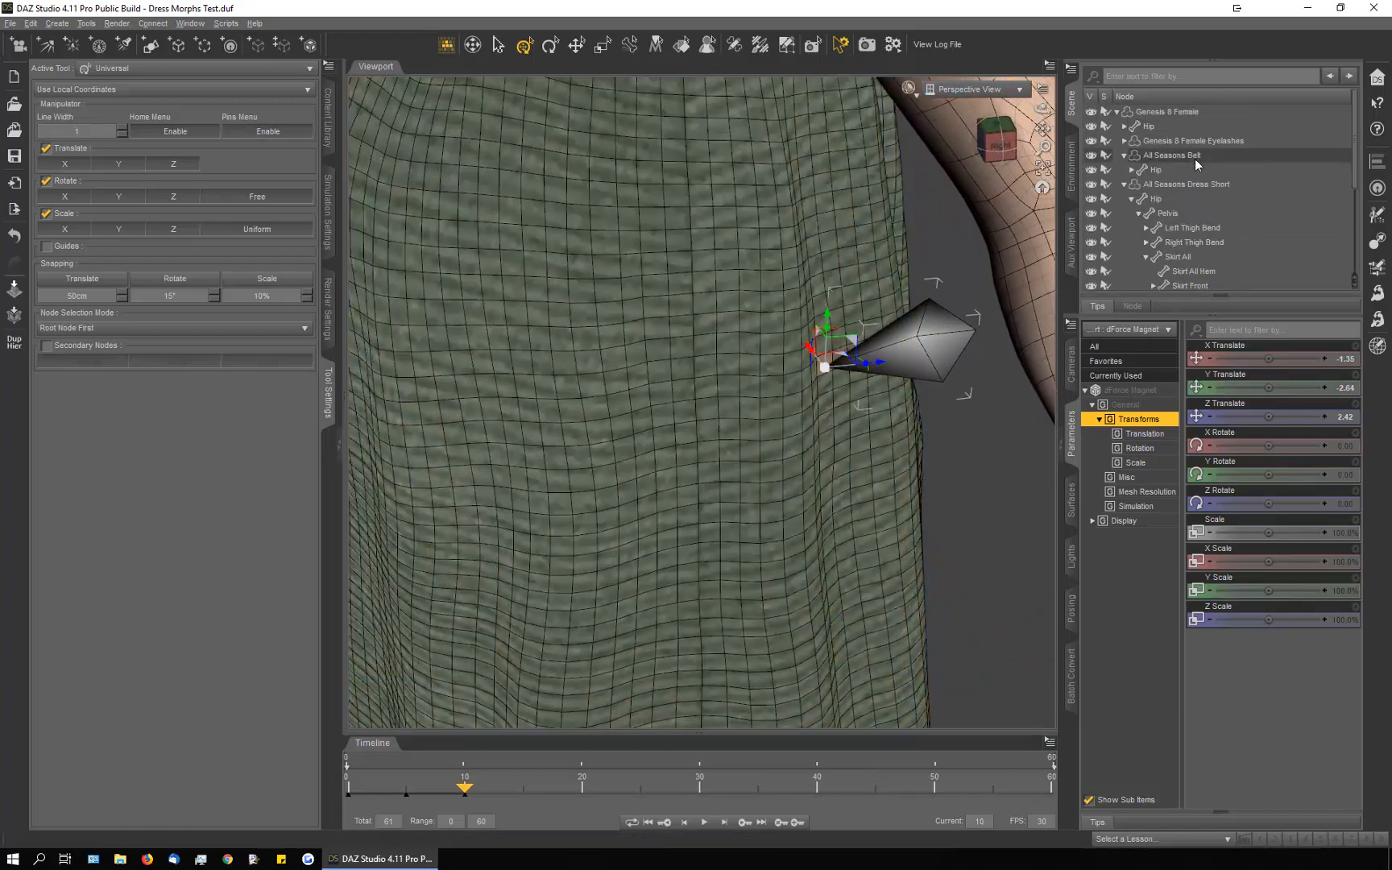
click(1090, 112)
scroll(932, 307, up, 3)
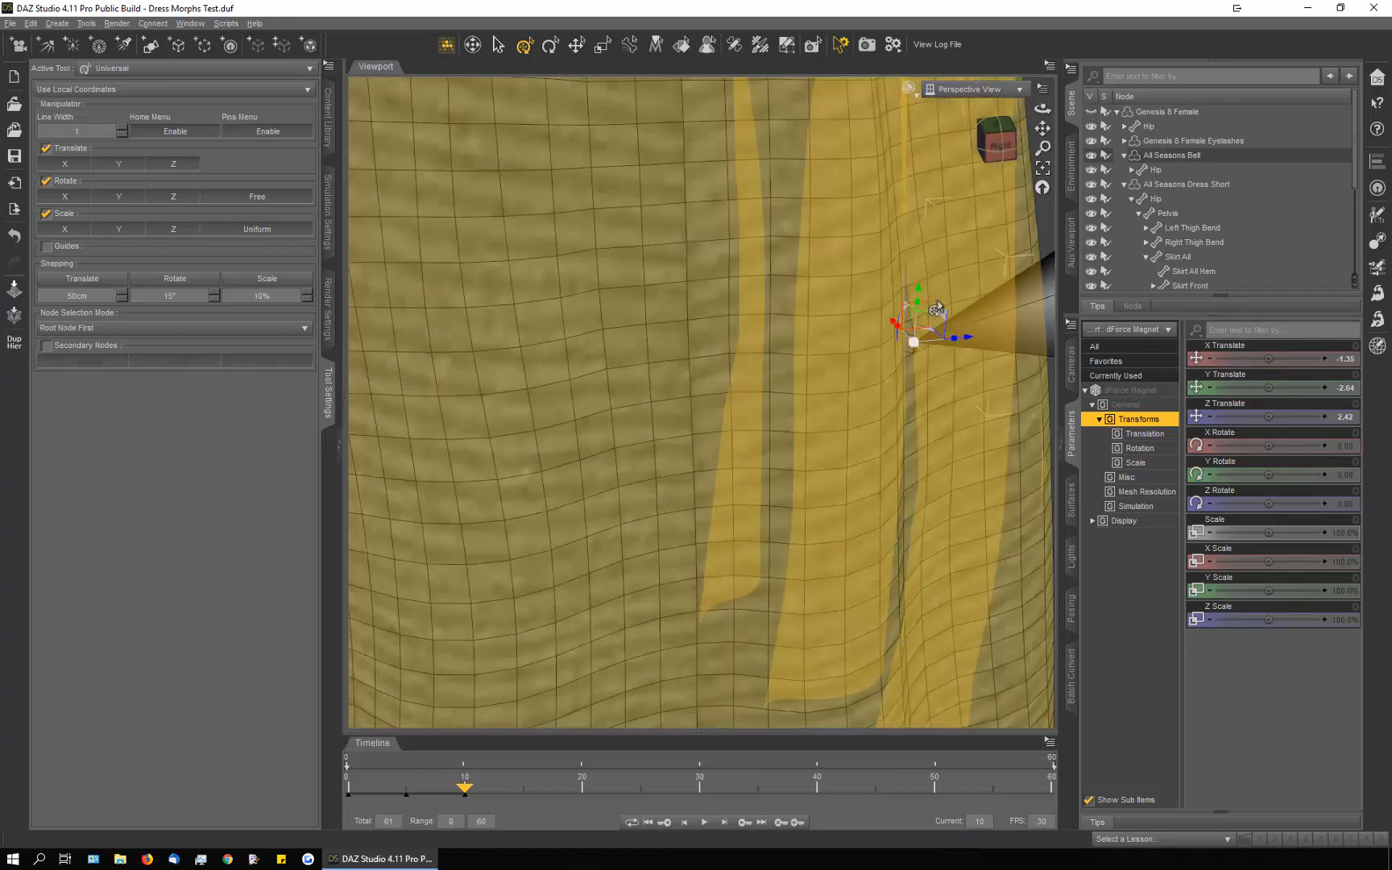
drag(1036, 130, 885, 89)
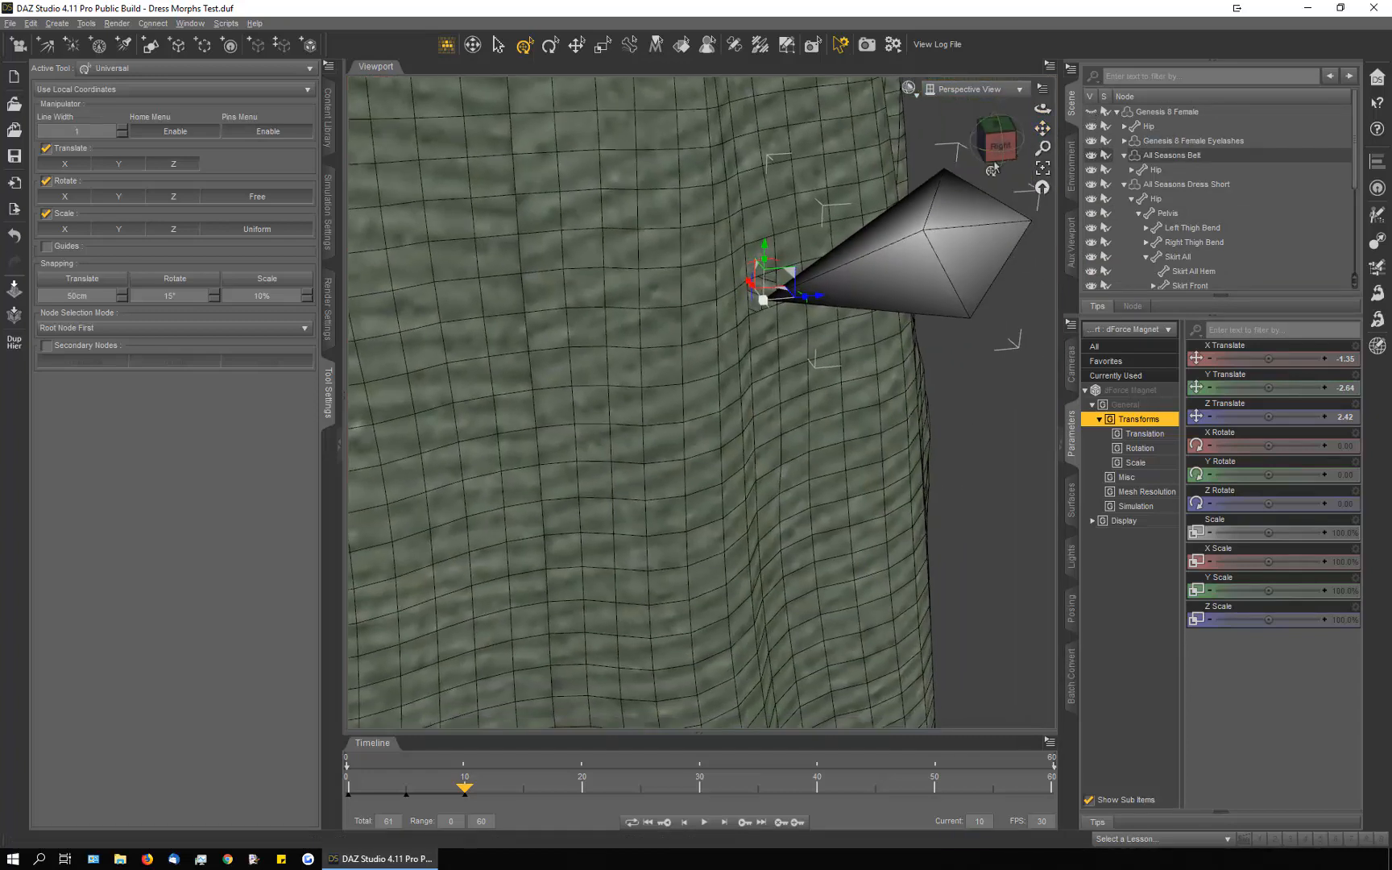
drag(755, 248, 760, 251)
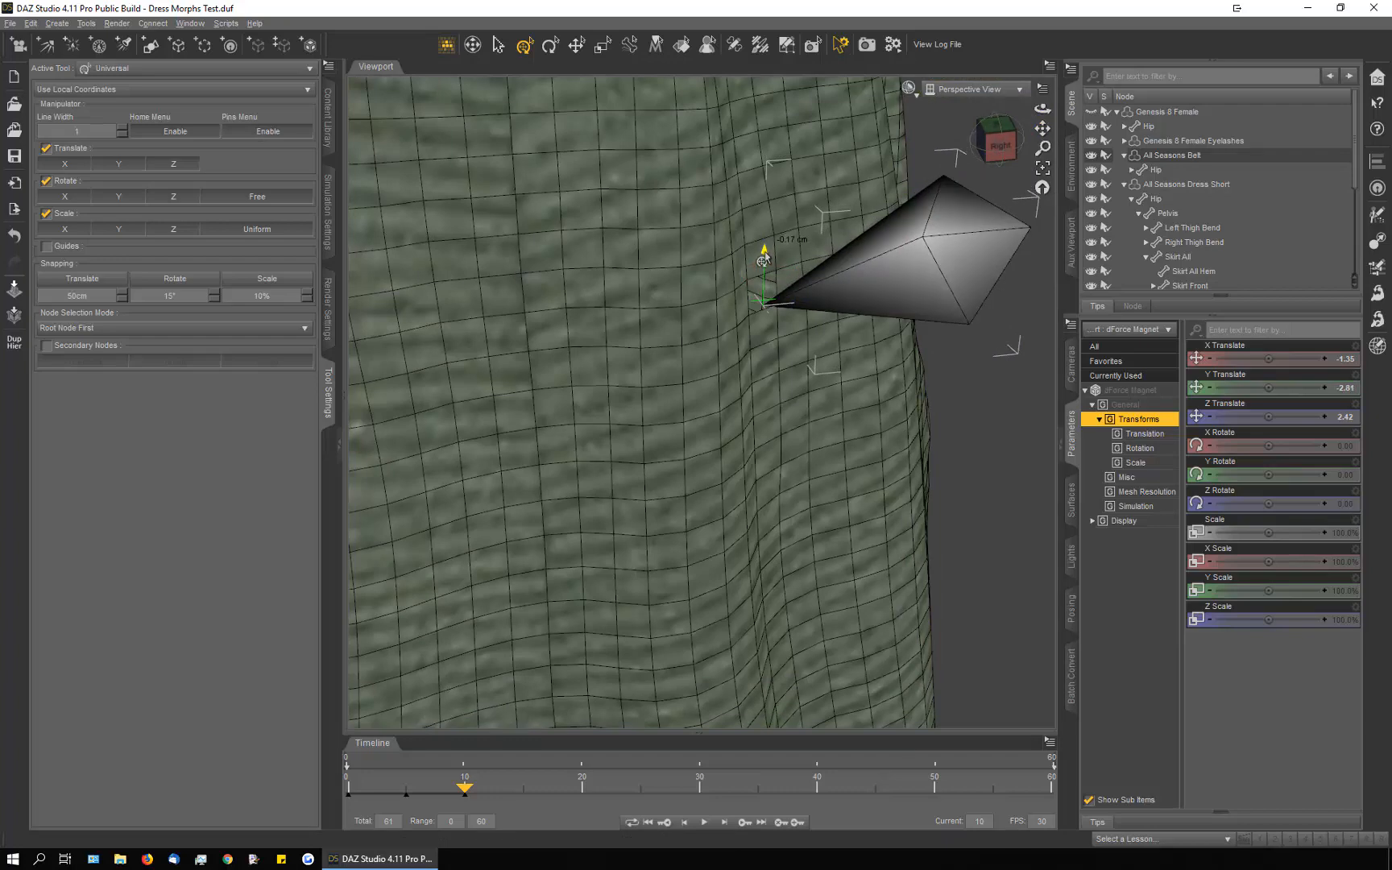
drag(822, 306, 758, 298)
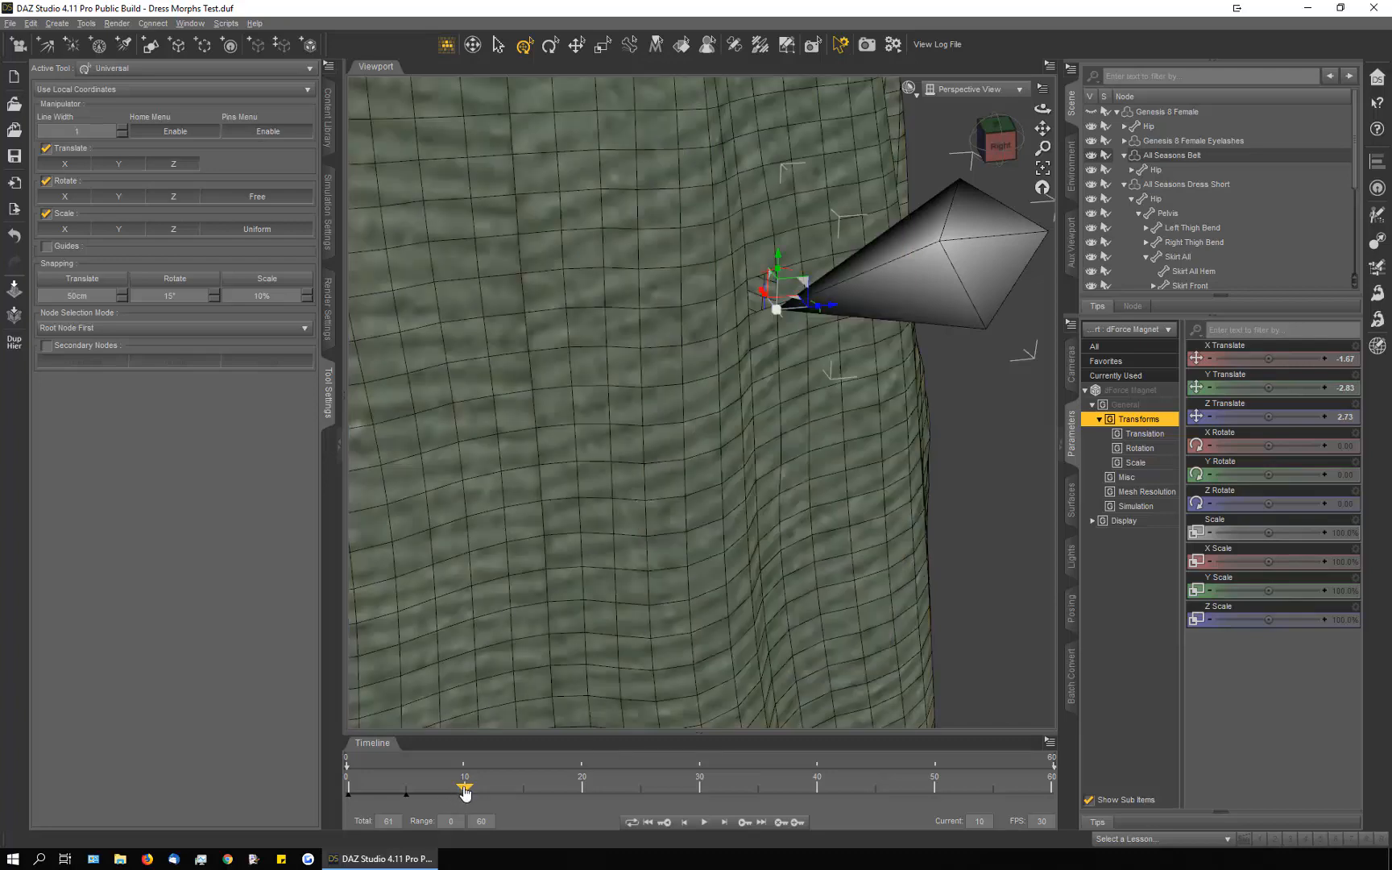
Step: At frame 20, move the magnet toward the marker polygon, to about 0.14 in X and 6.95 in Z
drag(470, 793, 502, 801)
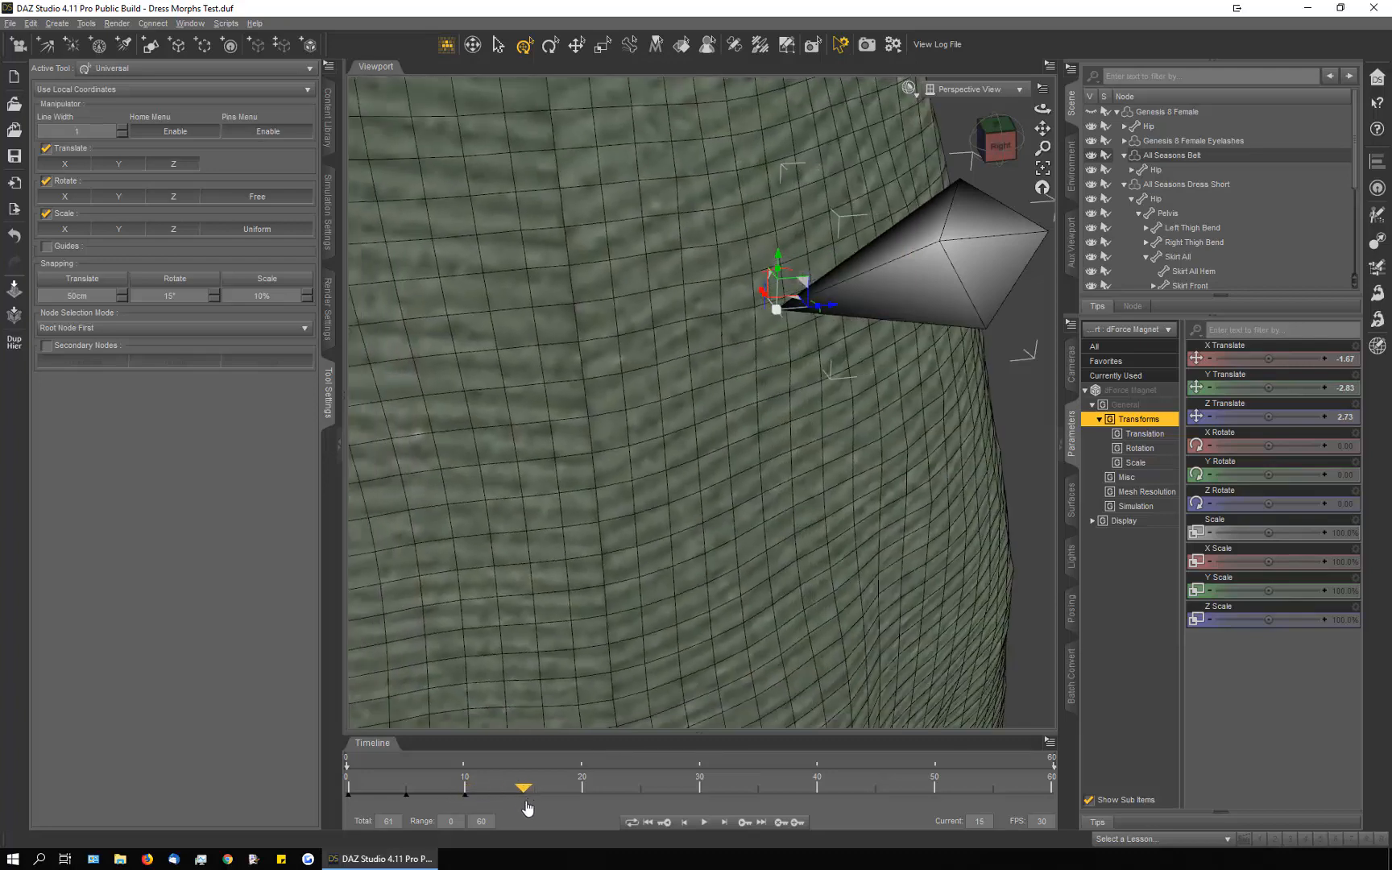
drag(528, 808, 579, 820)
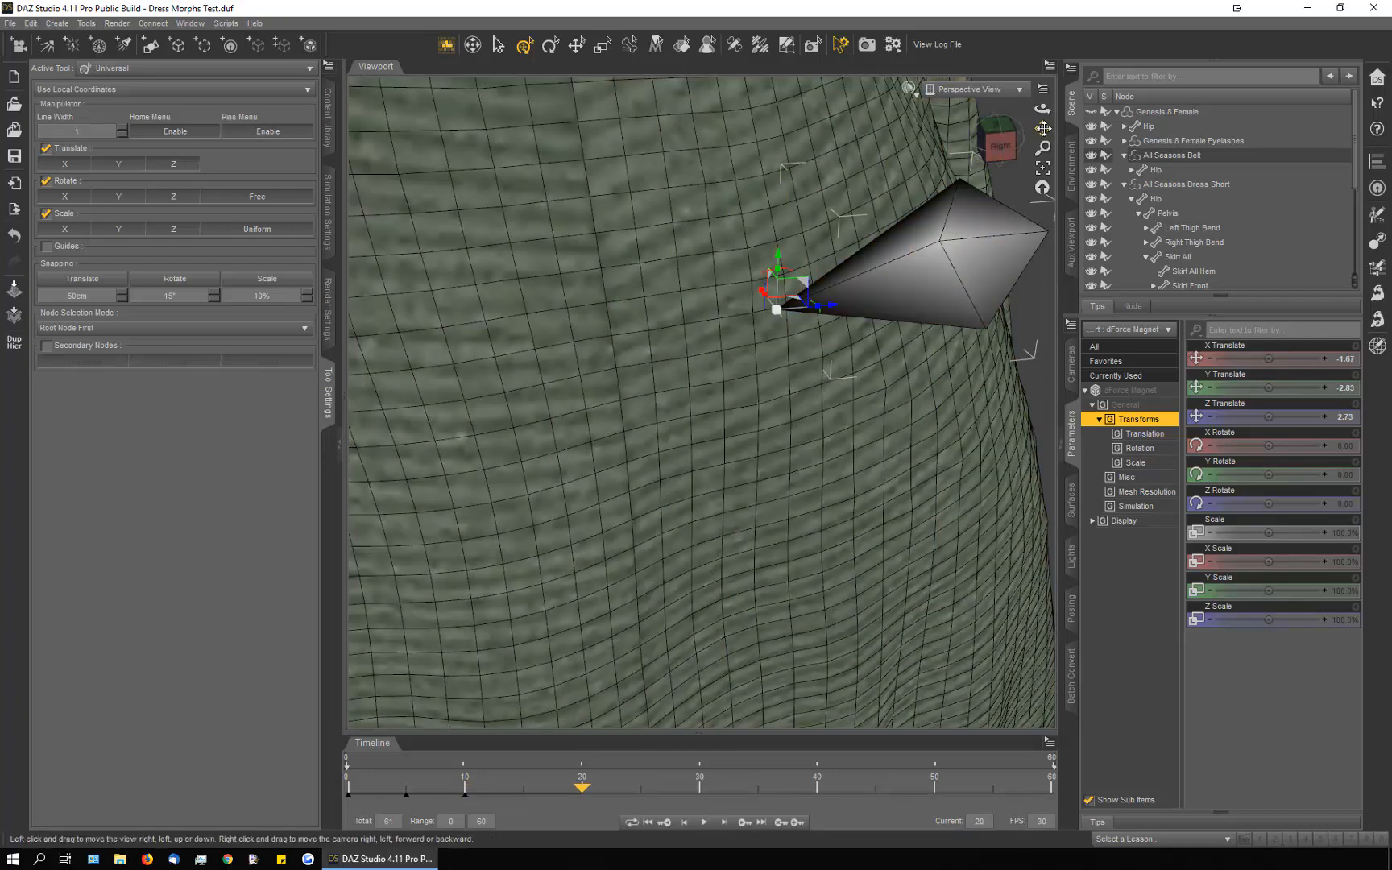
drag(1043, 129, 761, 225)
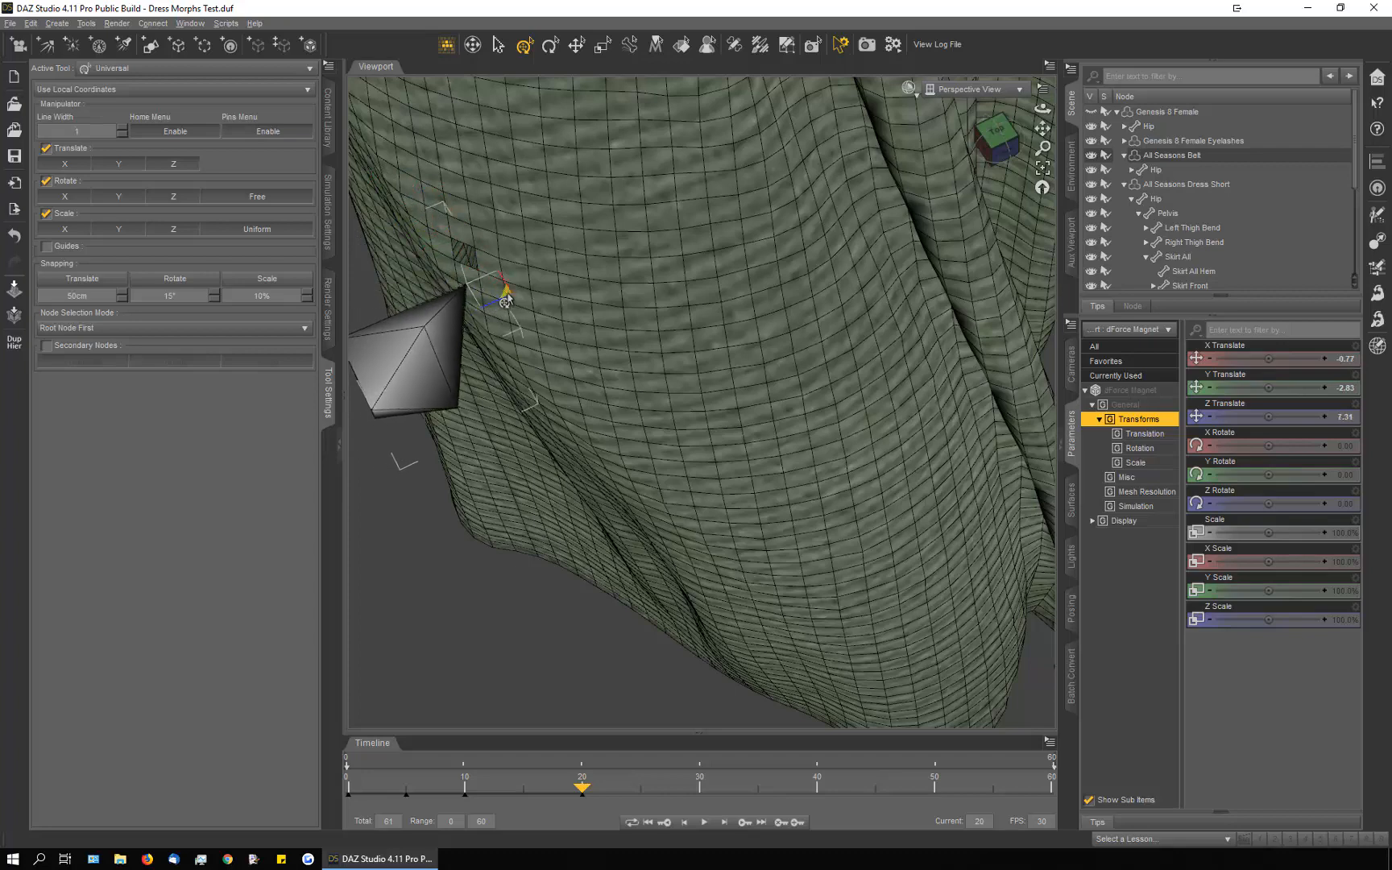
drag(515, 295, 519, 284)
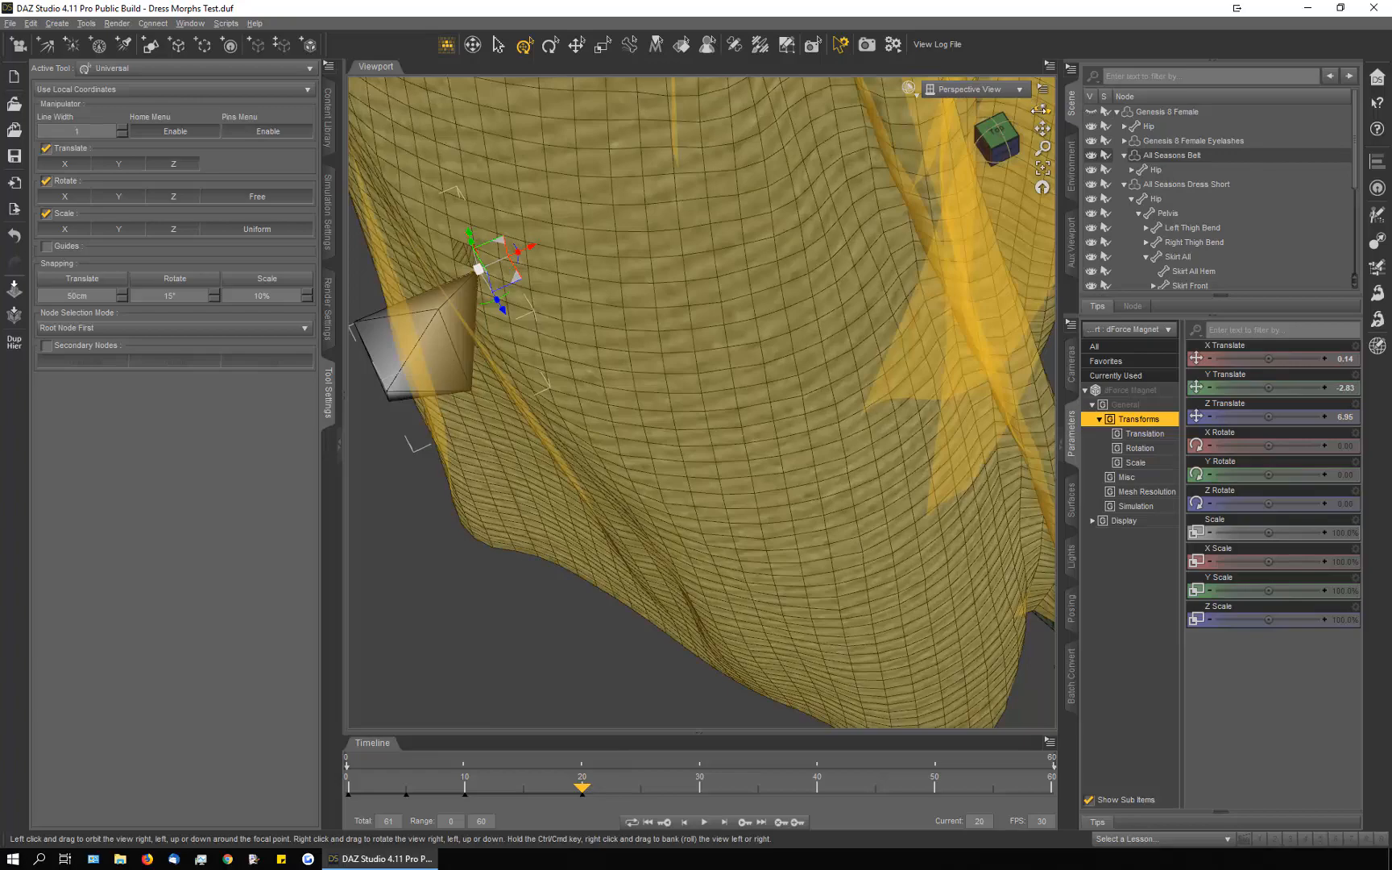
Step: Refine the magnet's frame 20 position against the marker polygon to about 0.29 in X, -3.72 in Y and 6.39 in Z
drag(1043, 109, 1199, 85)
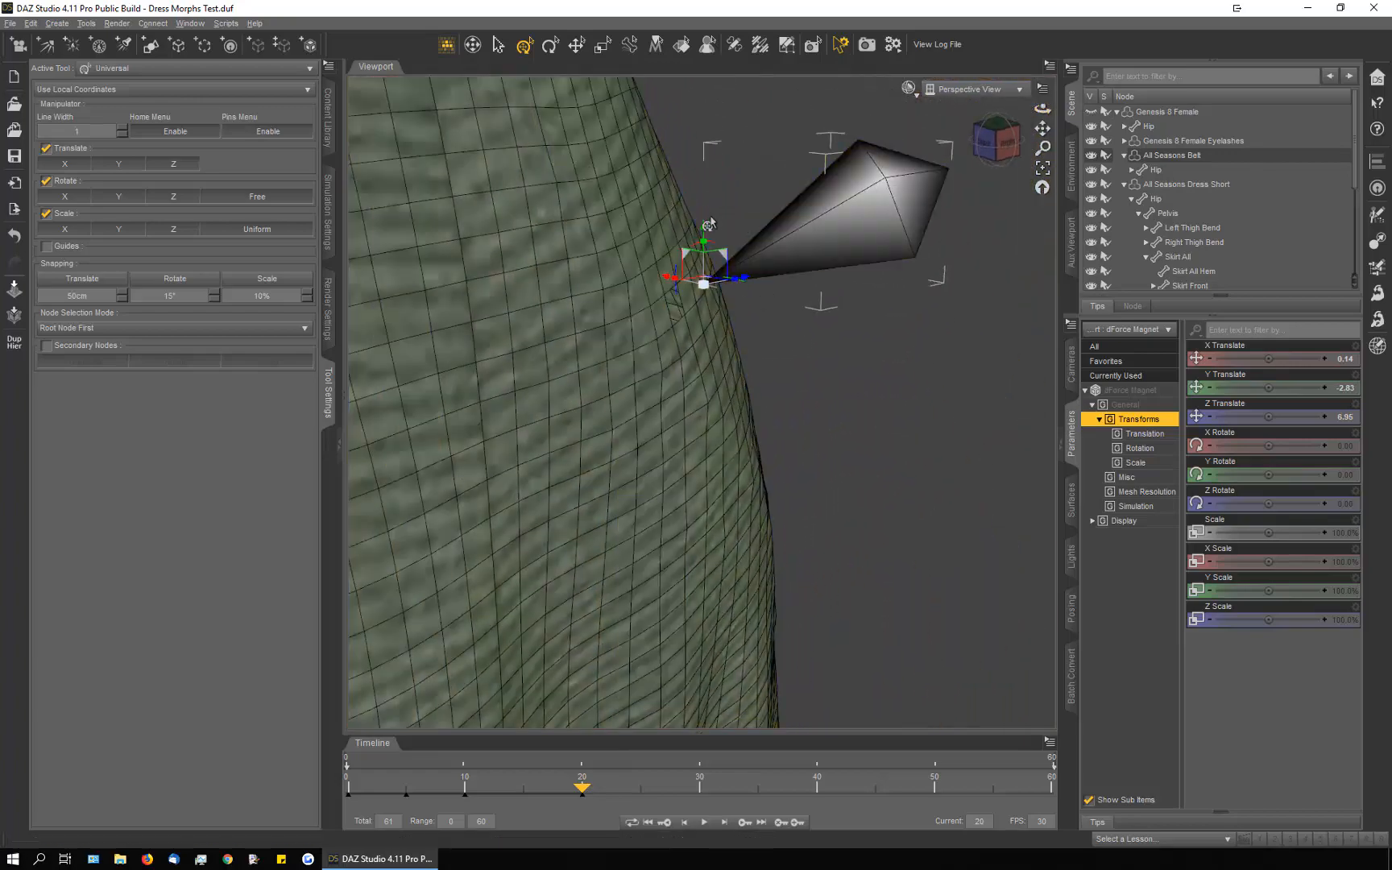
click(705, 226)
click(788, 243)
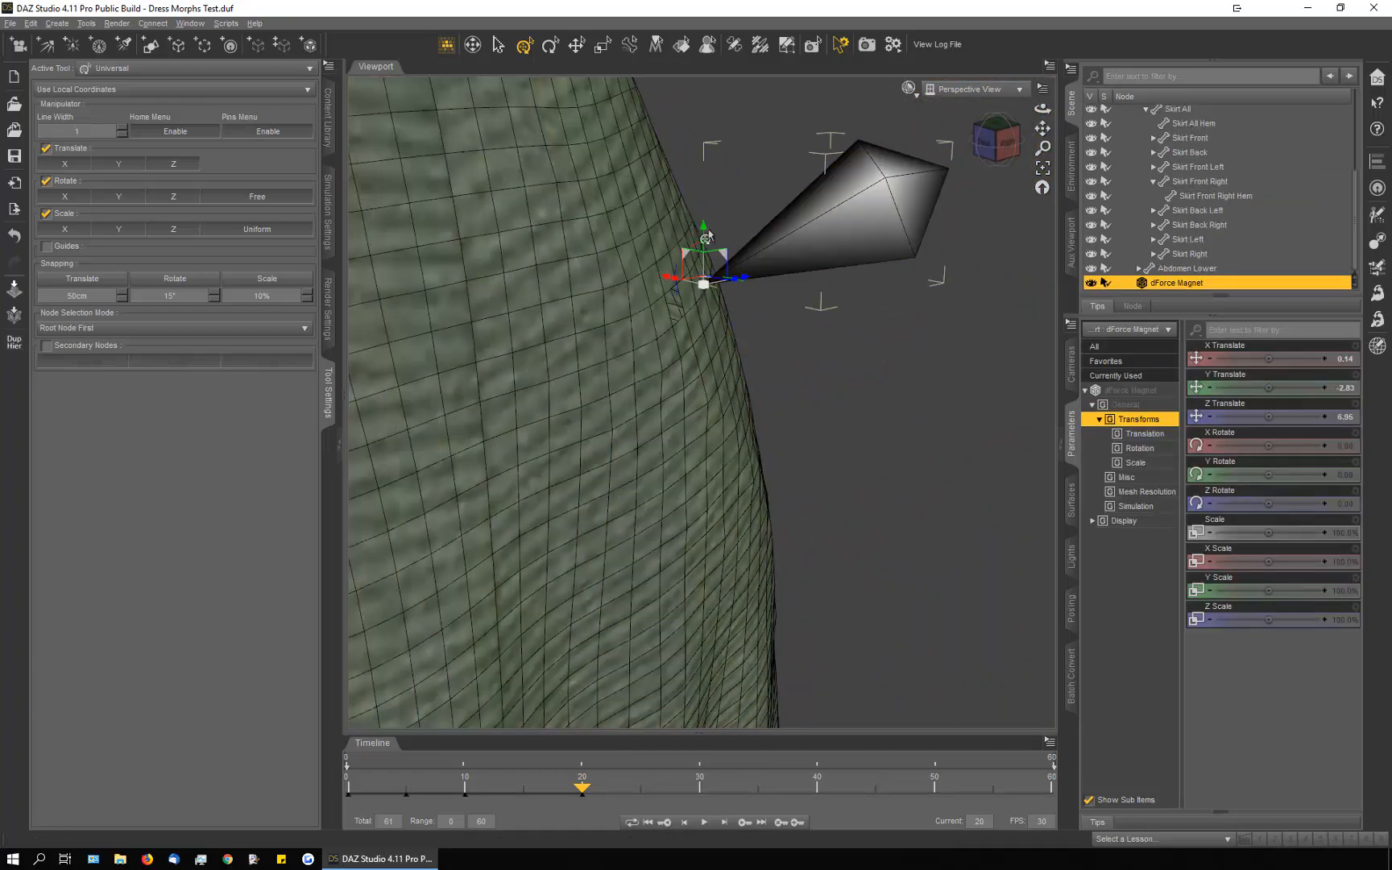
drag(703, 234, 712, 314)
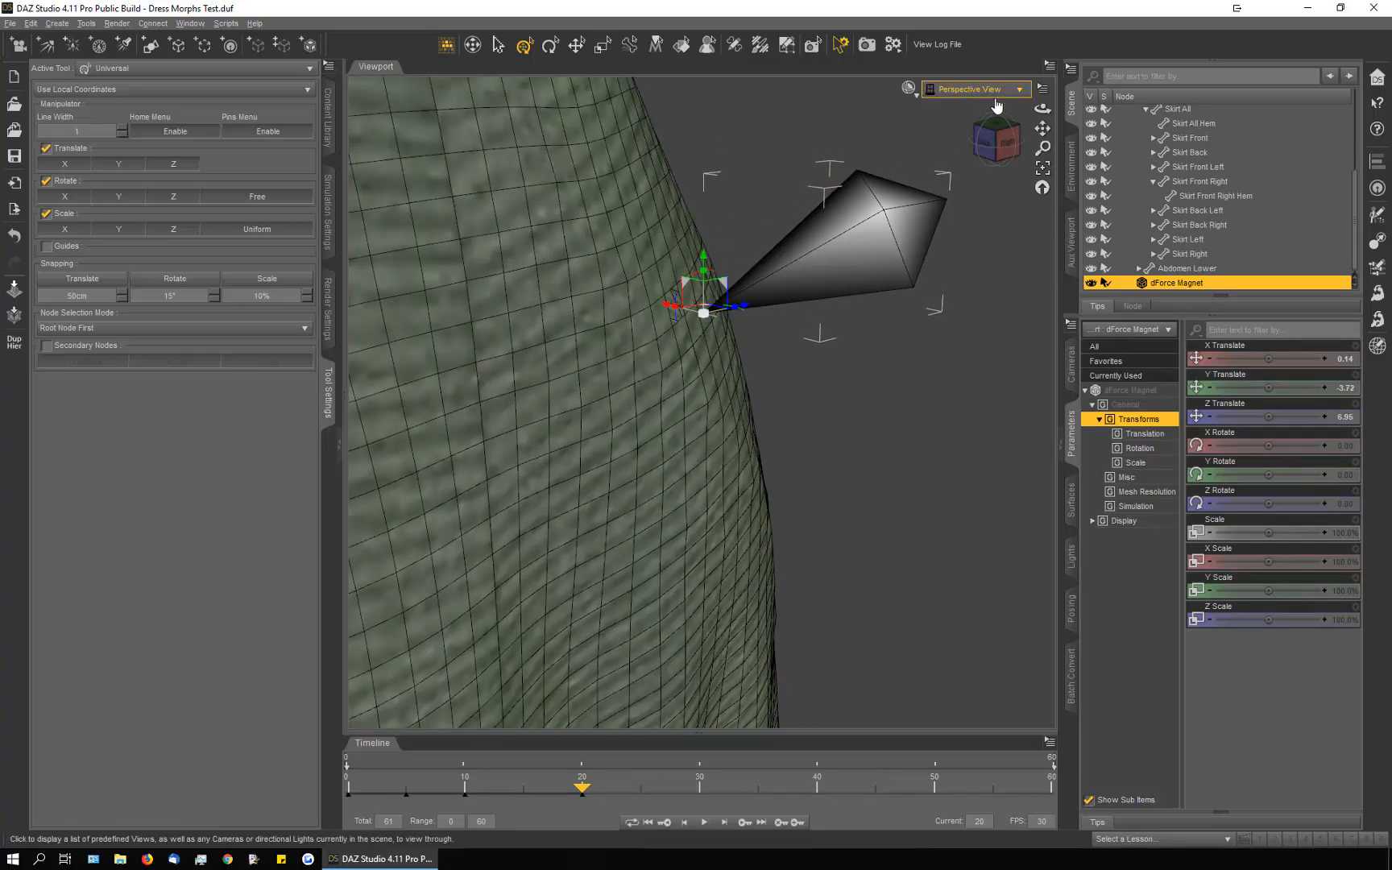
drag(1042, 109, 1038, 167)
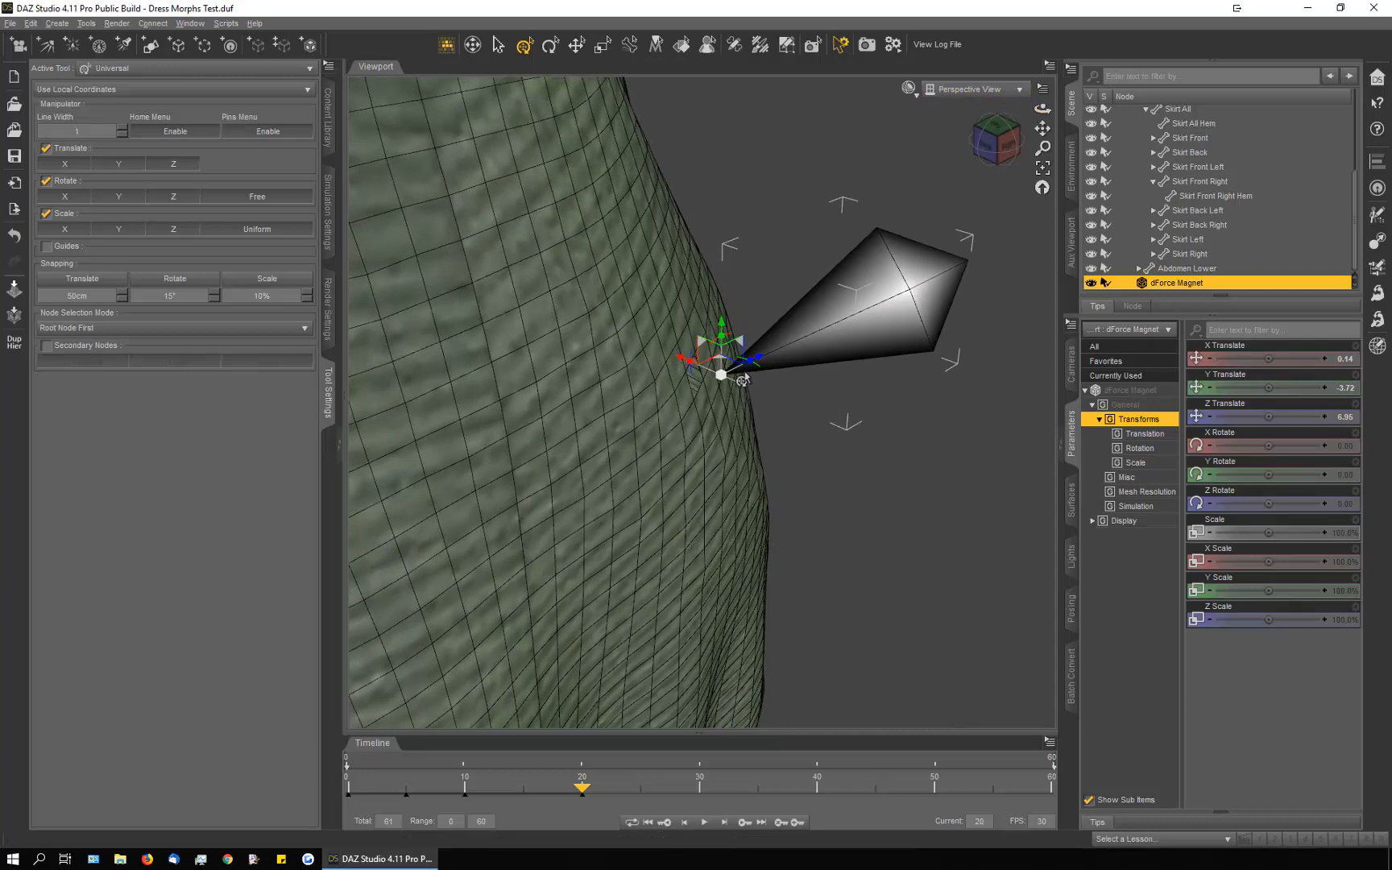
drag(716, 362, 701, 366)
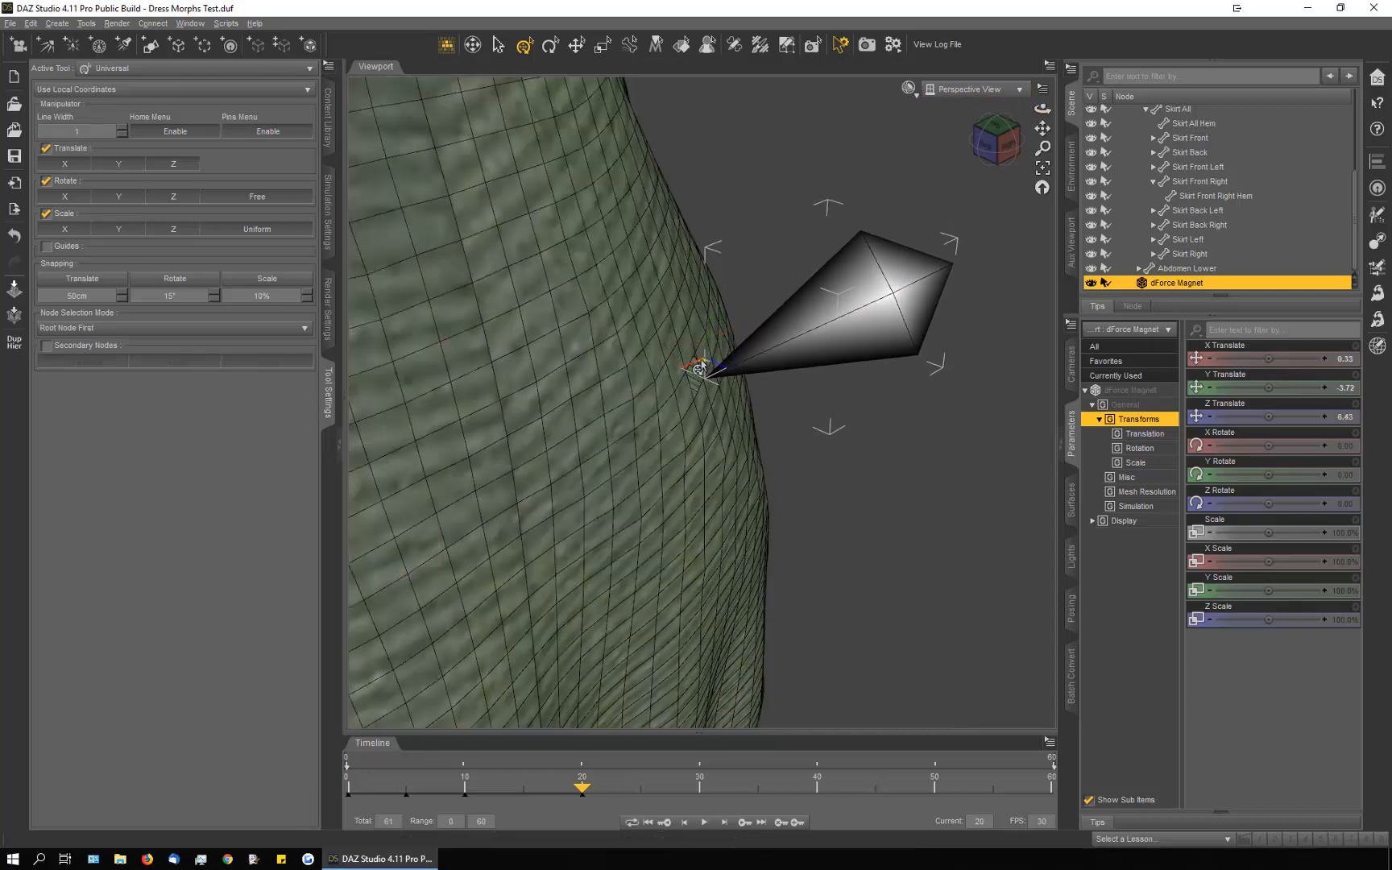
Step: Scrub between frames 11 and 20 and examine the magnet's alignment with the marker polygon and the dress from several angles
drag(583, 795, 476, 797)
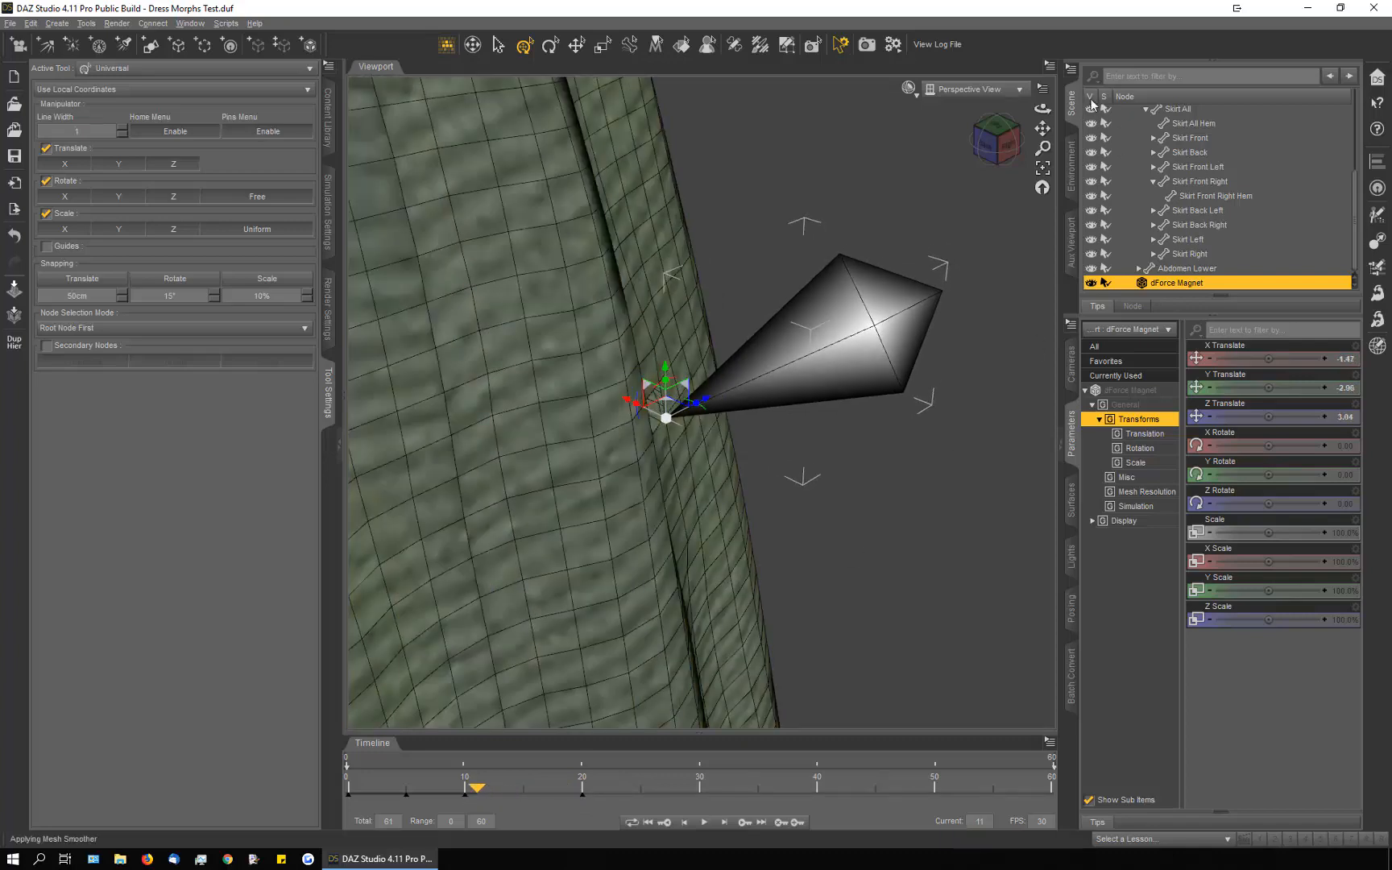
drag(1043, 109, 993, 112)
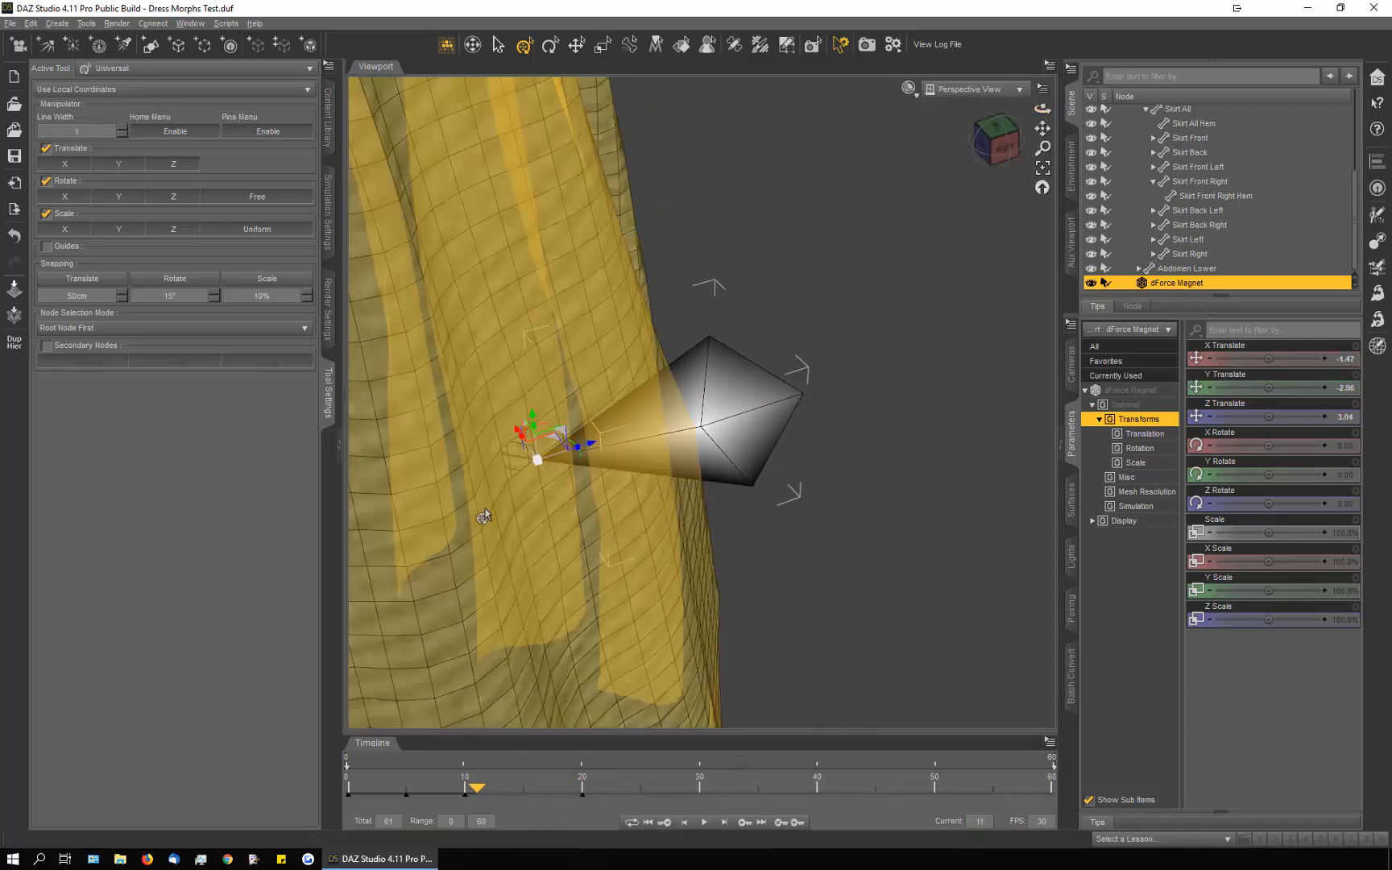
drag(477, 789, 585, 811)
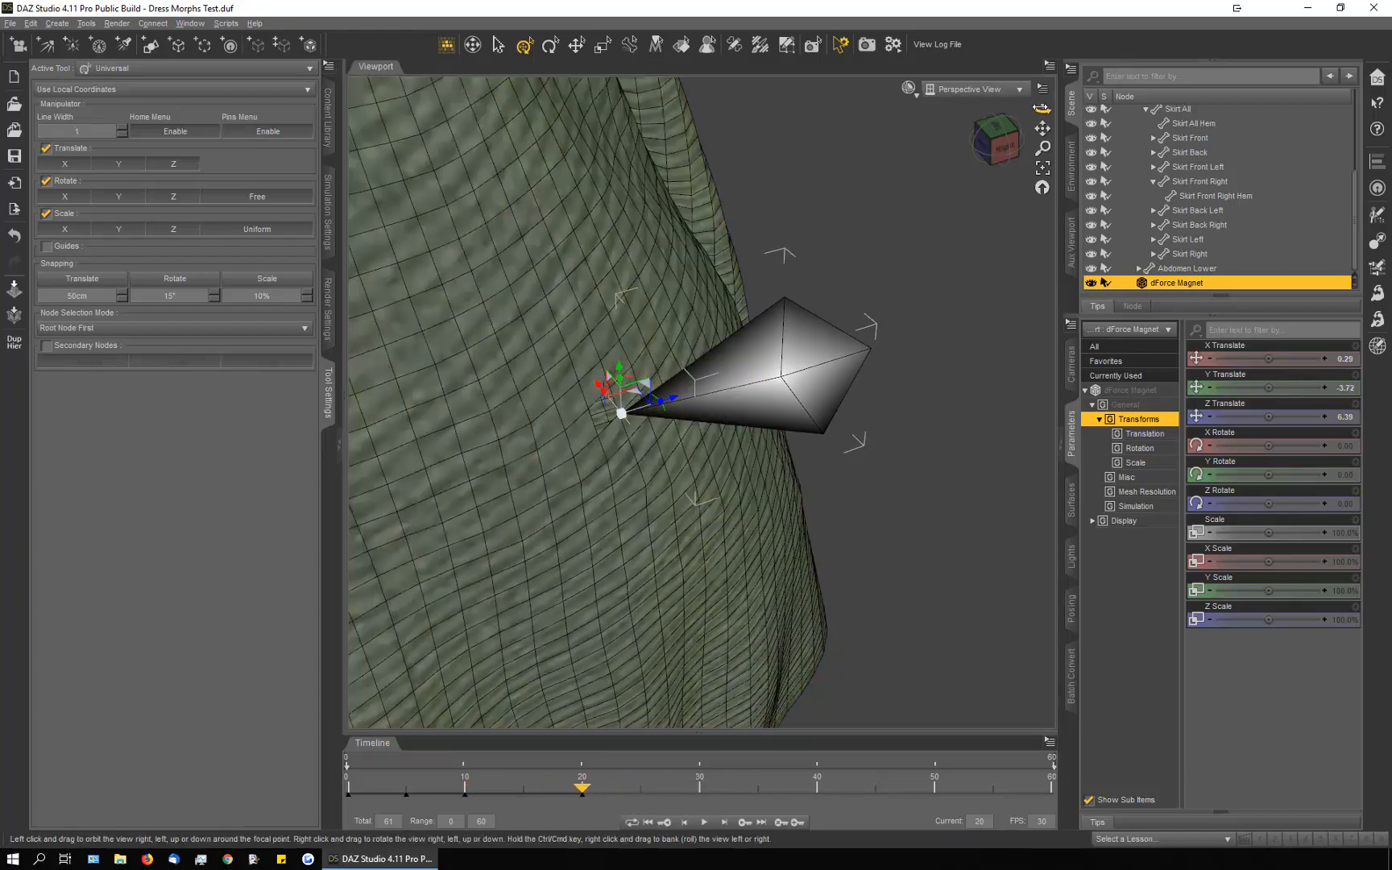
drag(1042, 109, 1024, 72)
scroll(758, 302, down, 9)
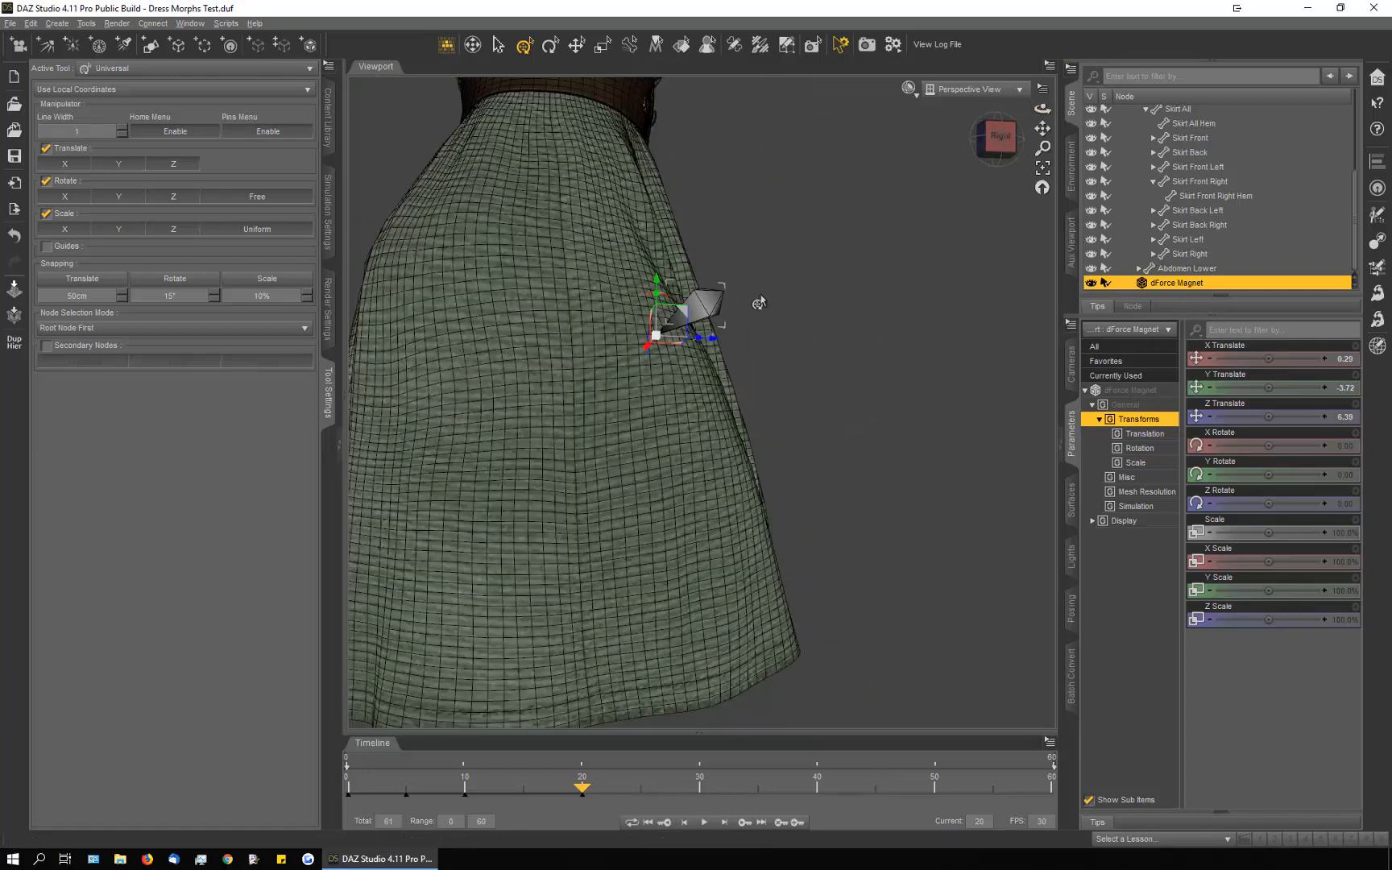
drag(1042, 128, 1112, 177)
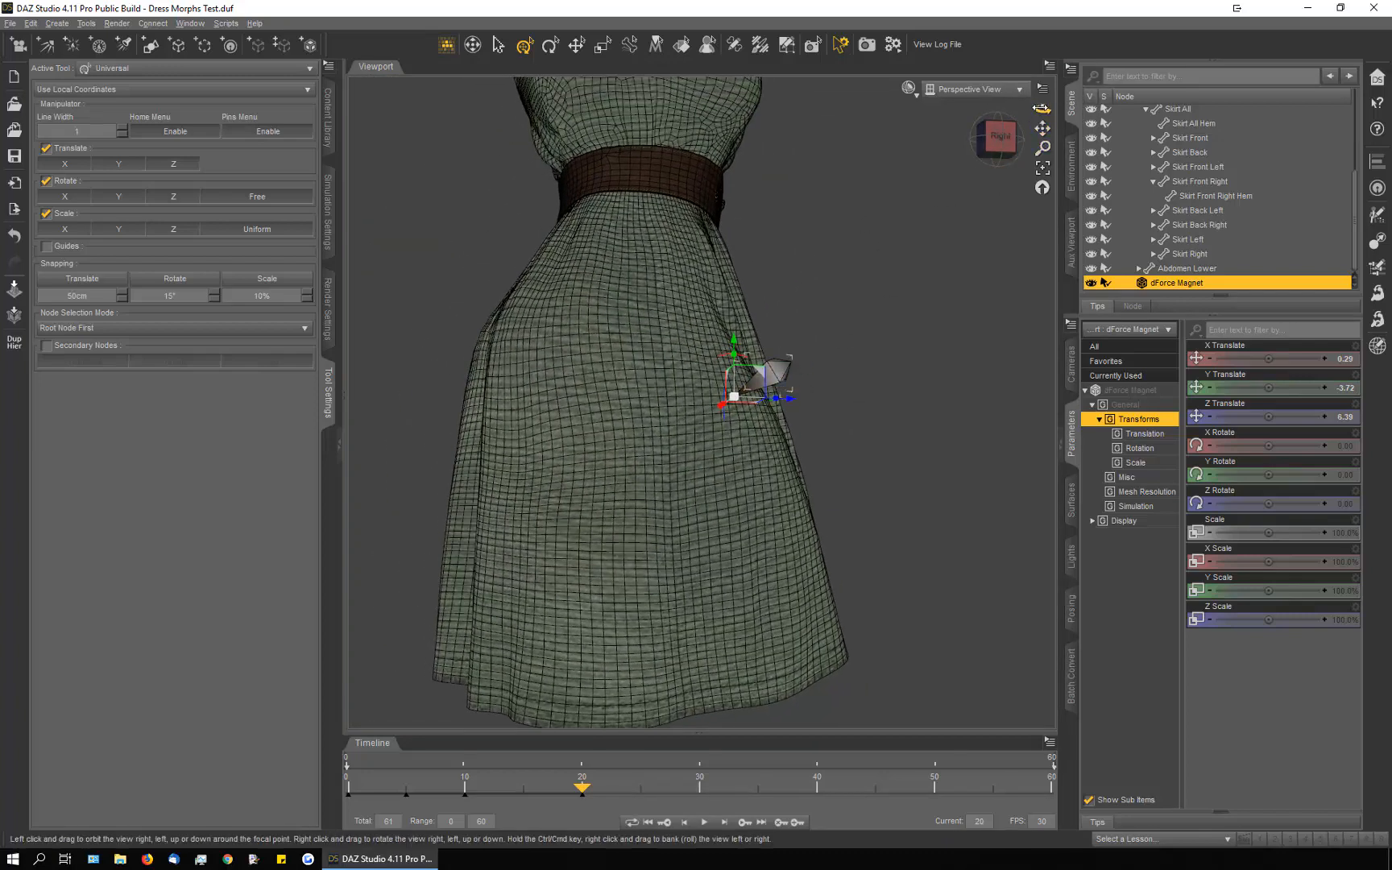
mouse_move(1030, 111)
mouse_down()
mouse_move(957, 113)
mouse_move(1017, 111)
mouse_up()
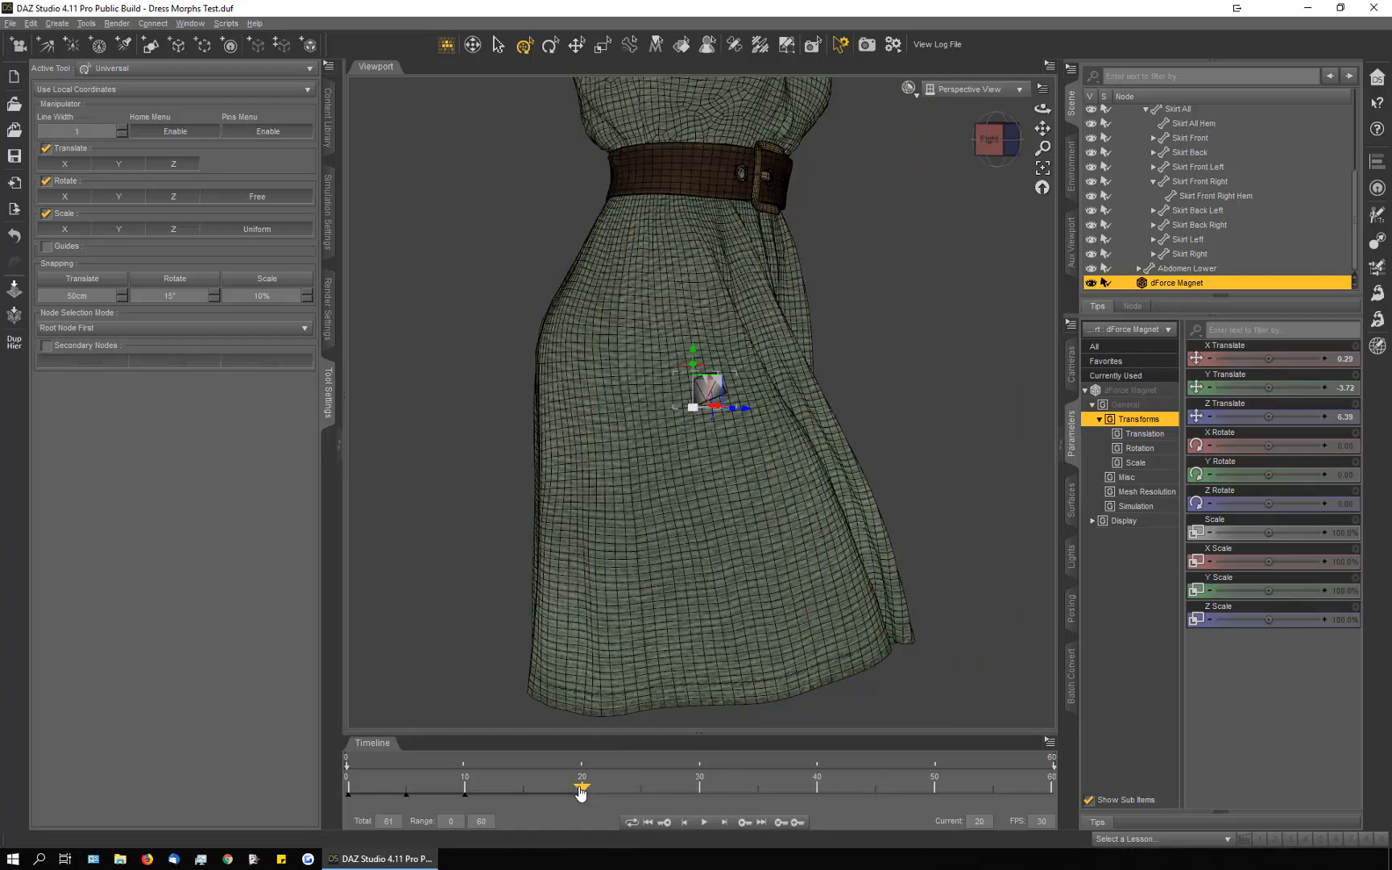
Step: At frame 7, move the magnet closer to the marker polygon, to about -2.18 in X and 1.86 in Z
scroll(690, 451, up, 10)
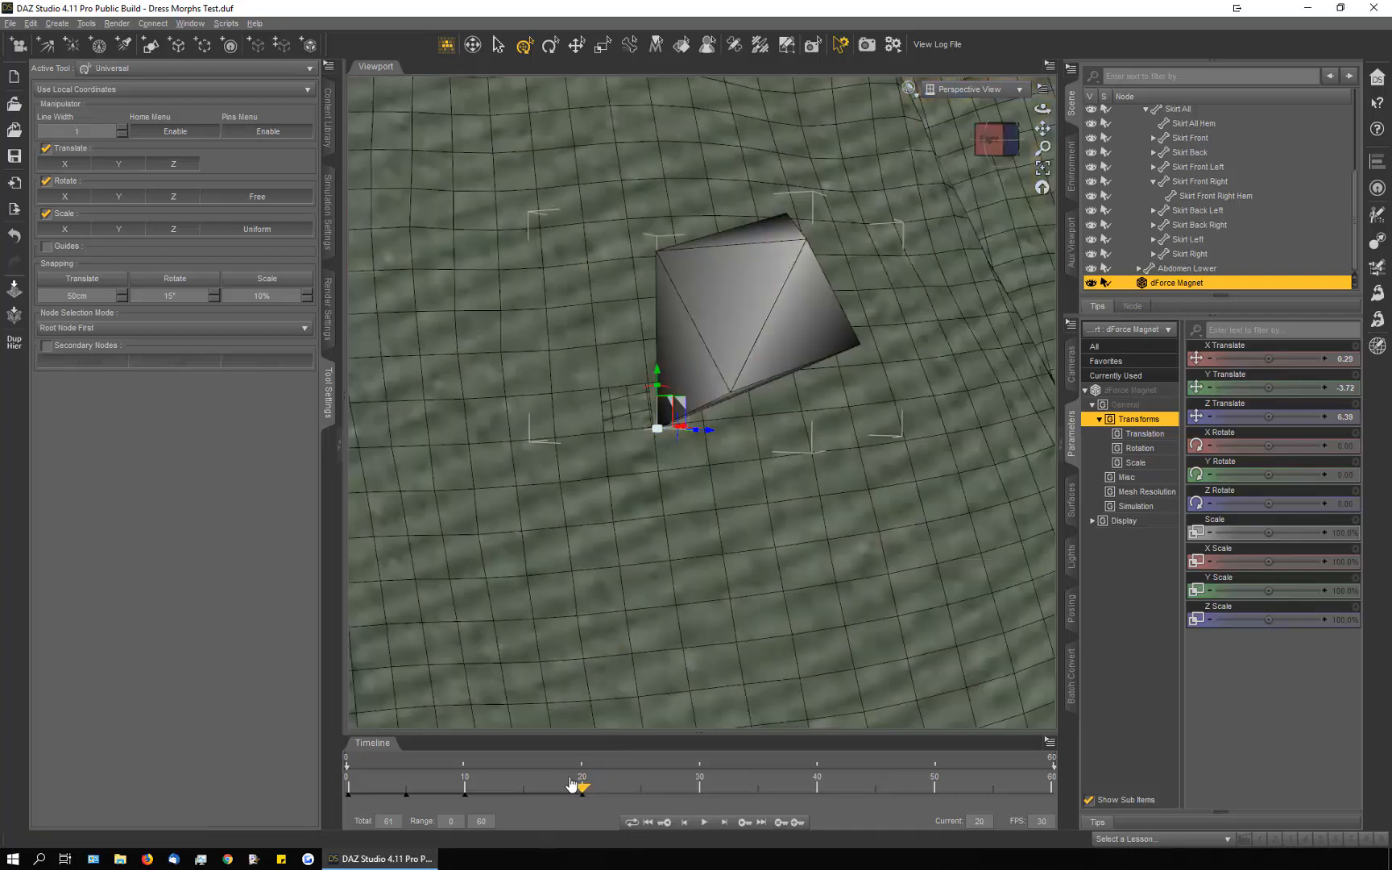
drag(584, 791, 431, 805)
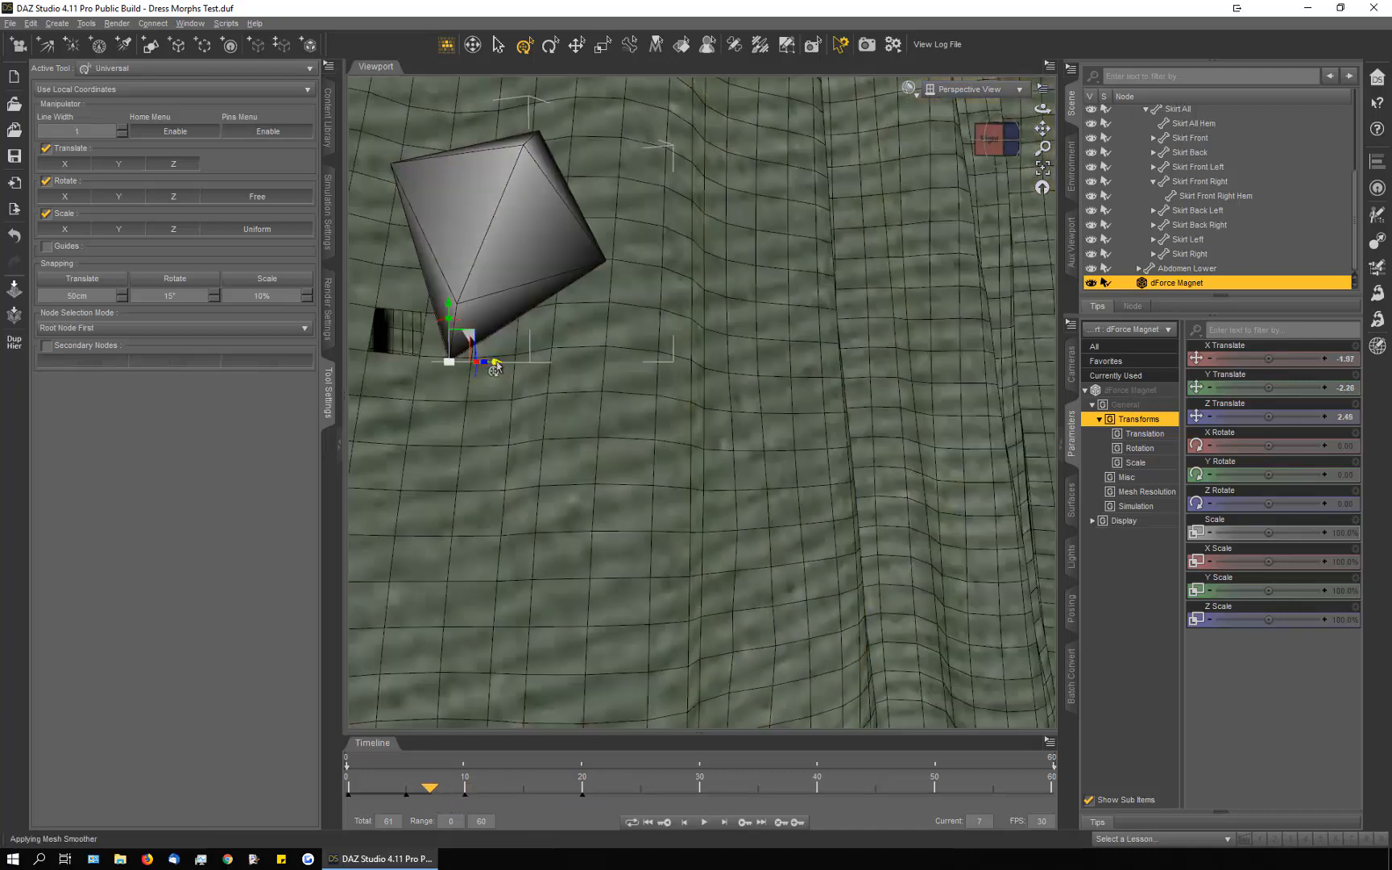
drag(493, 362, 466, 370)
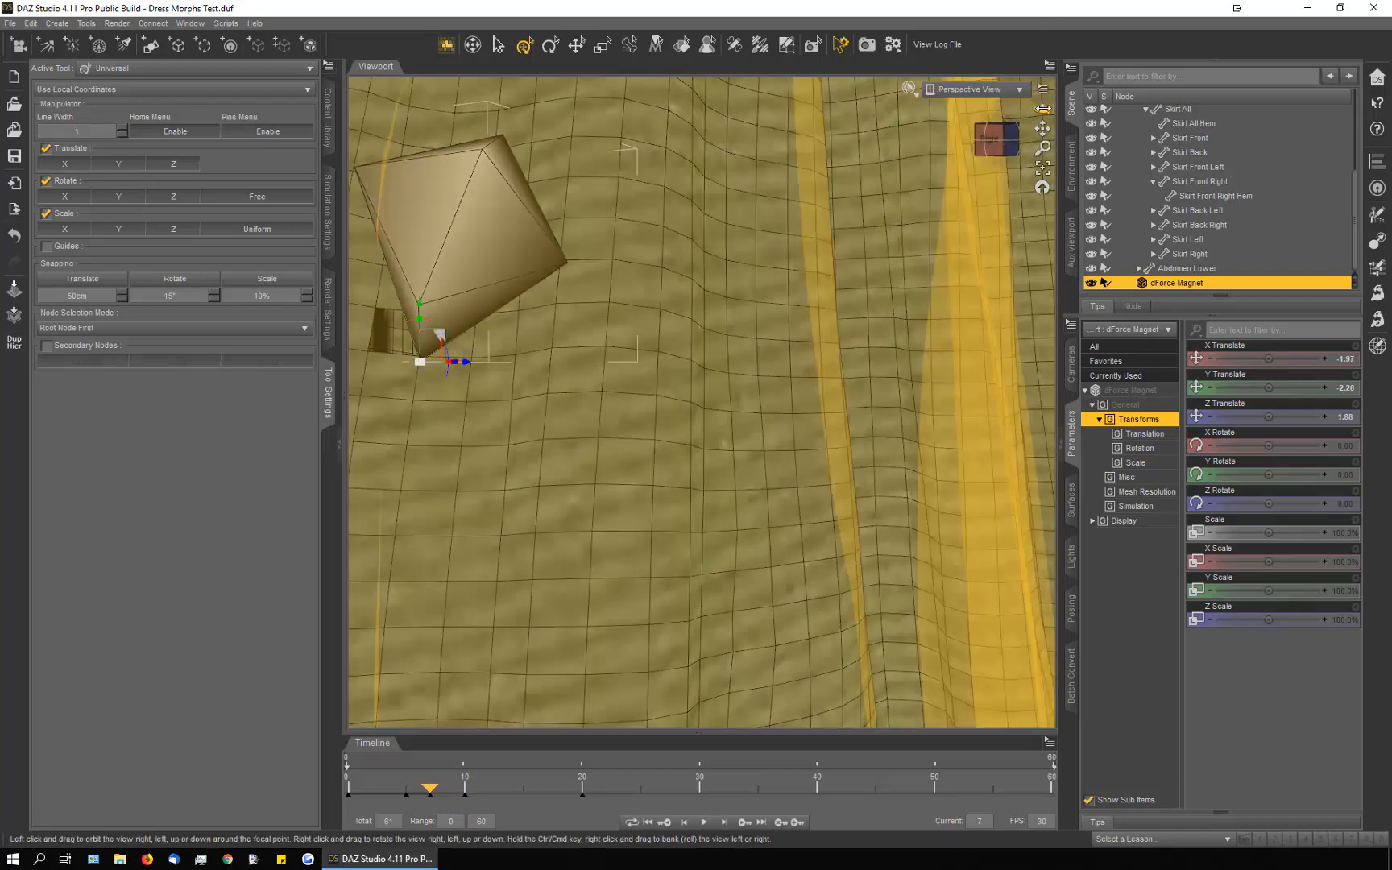
drag(1042, 109, 1033, 158)
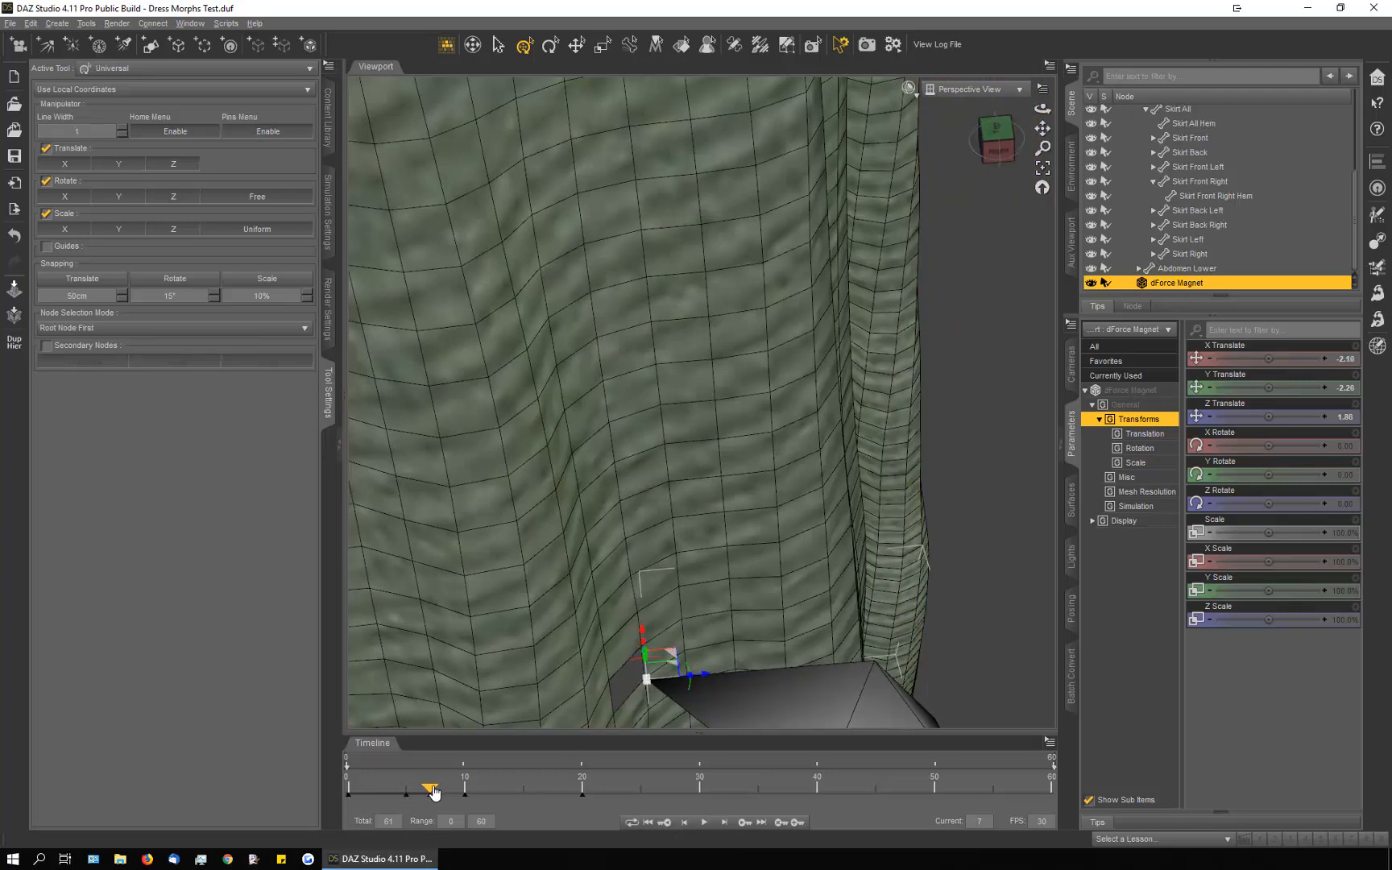
Step: At frame 5, move the magnet closer to the marker polygon on the dress
drag(433, 792, 403, 797)
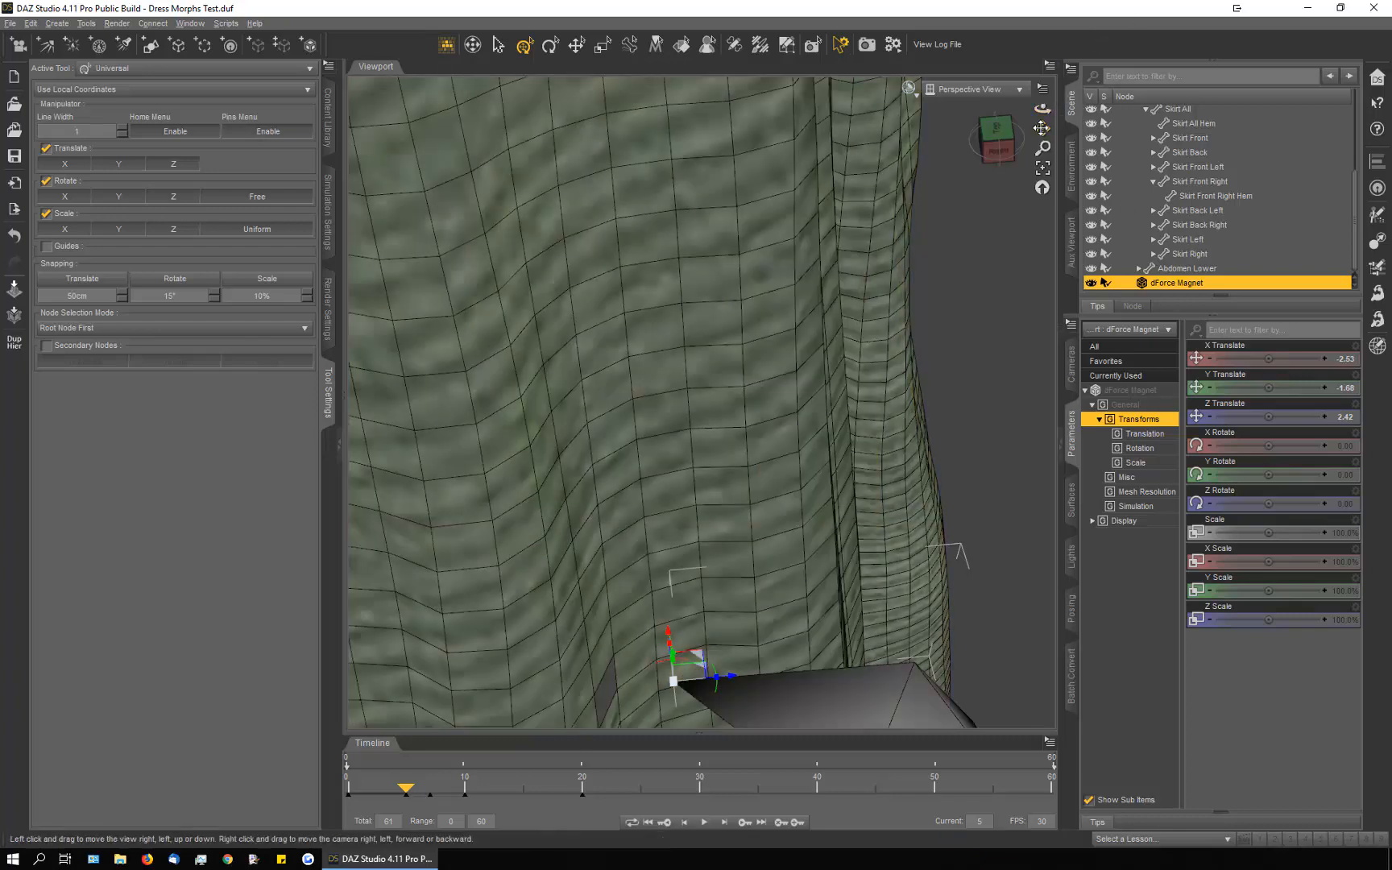
drag(1042, 128, 1037, 161)
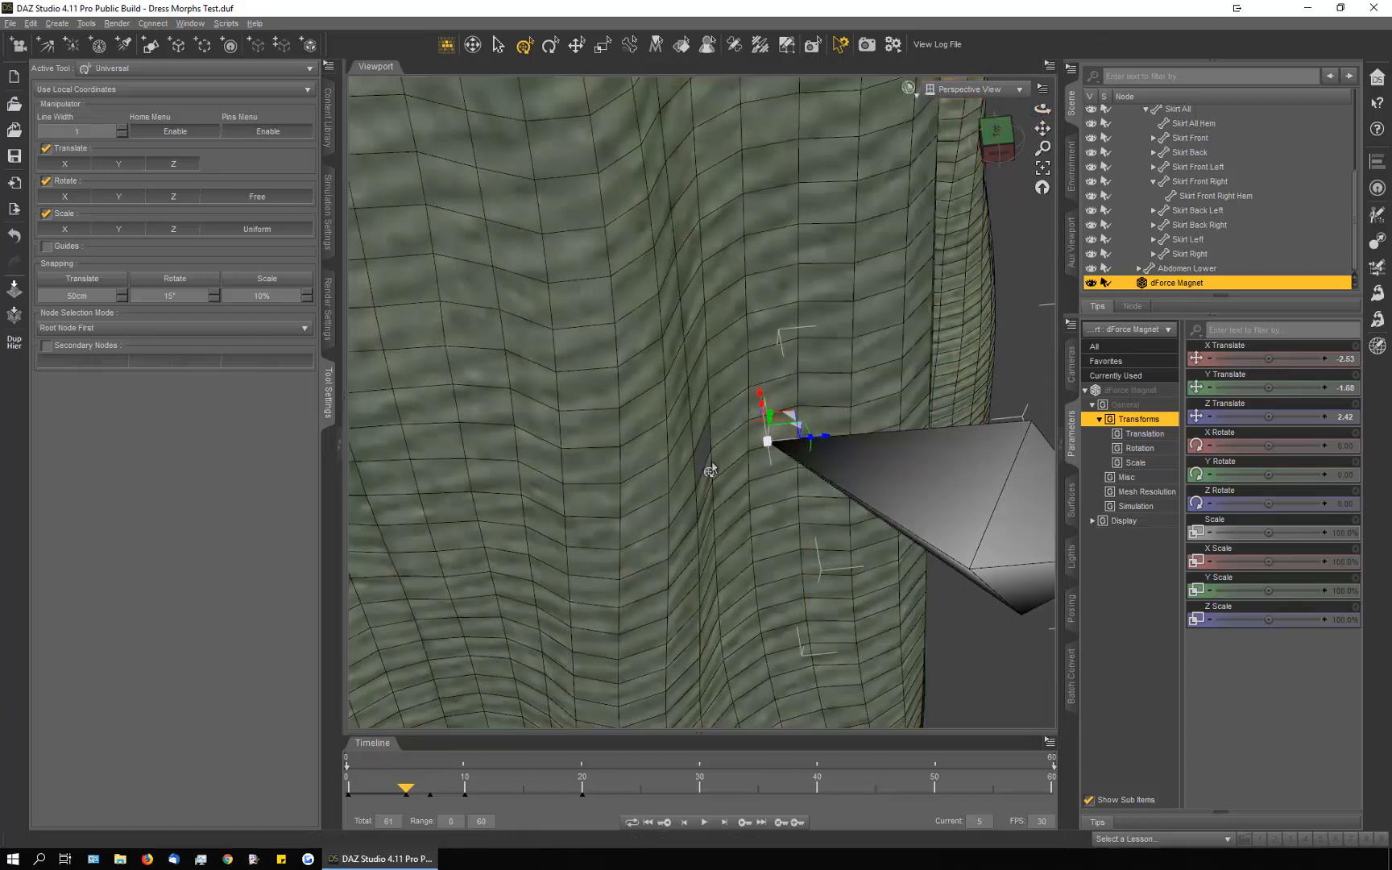
drag(787, 420, 733, 431)
Step: At frame 3, shift the magnet in X and Z onto the marker polygon
drag(404, 795, 379, 796)
click(376, 796)
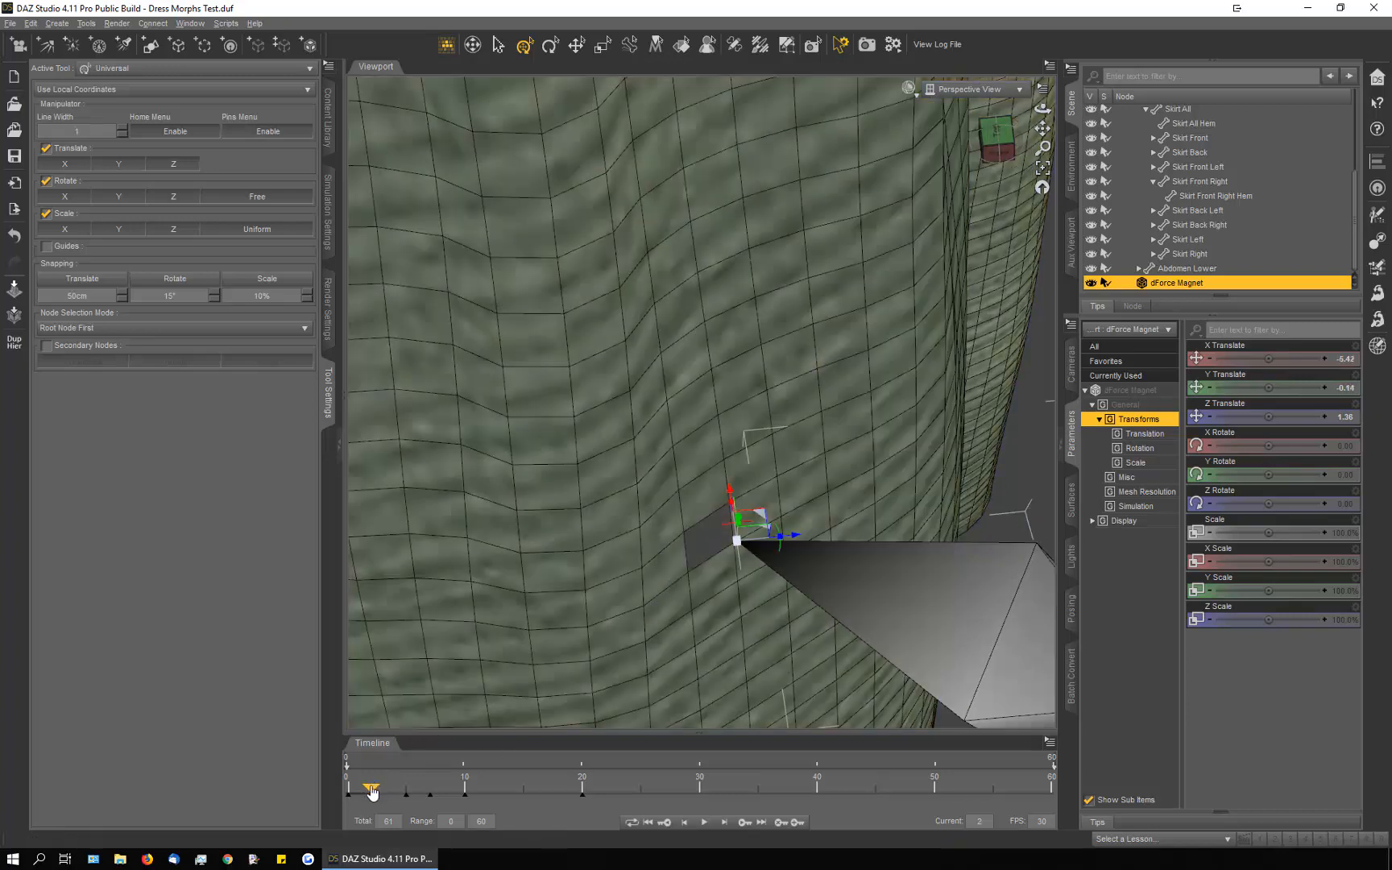
drag(373, 794, 383, 795)
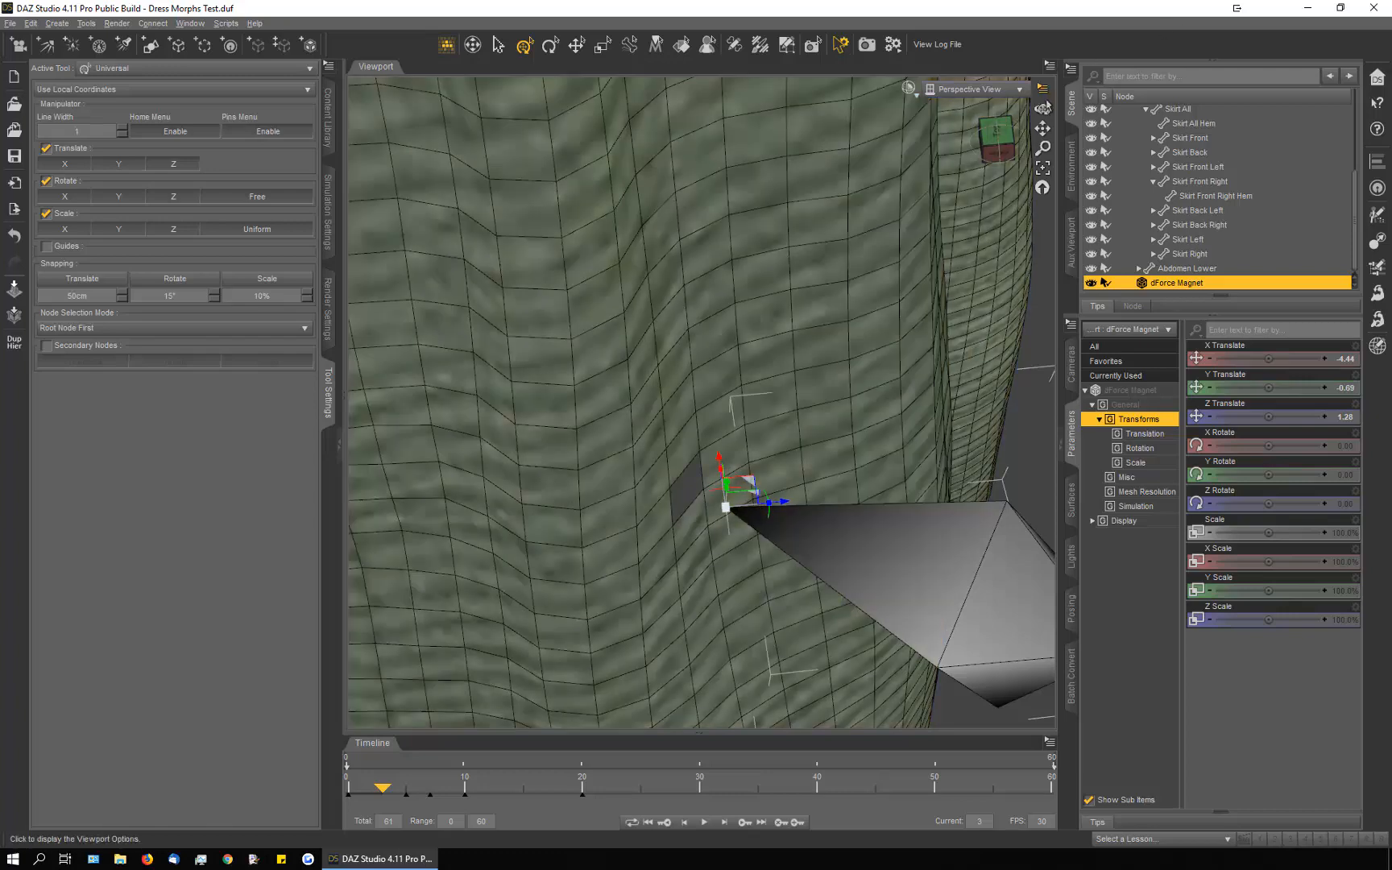
drag(1043, 109, 1019, 149)
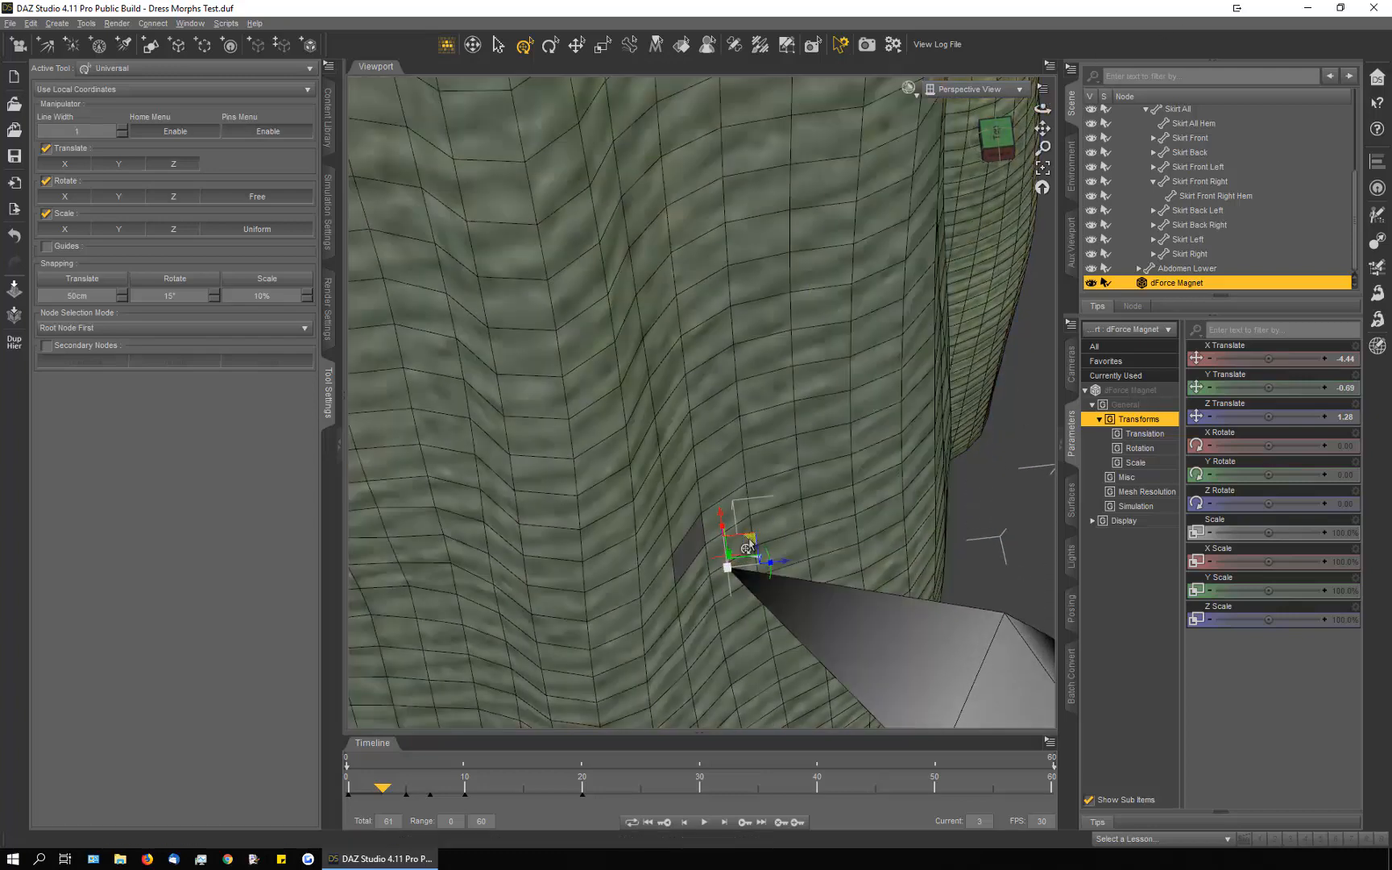
drag(729, 565, 724, 522)
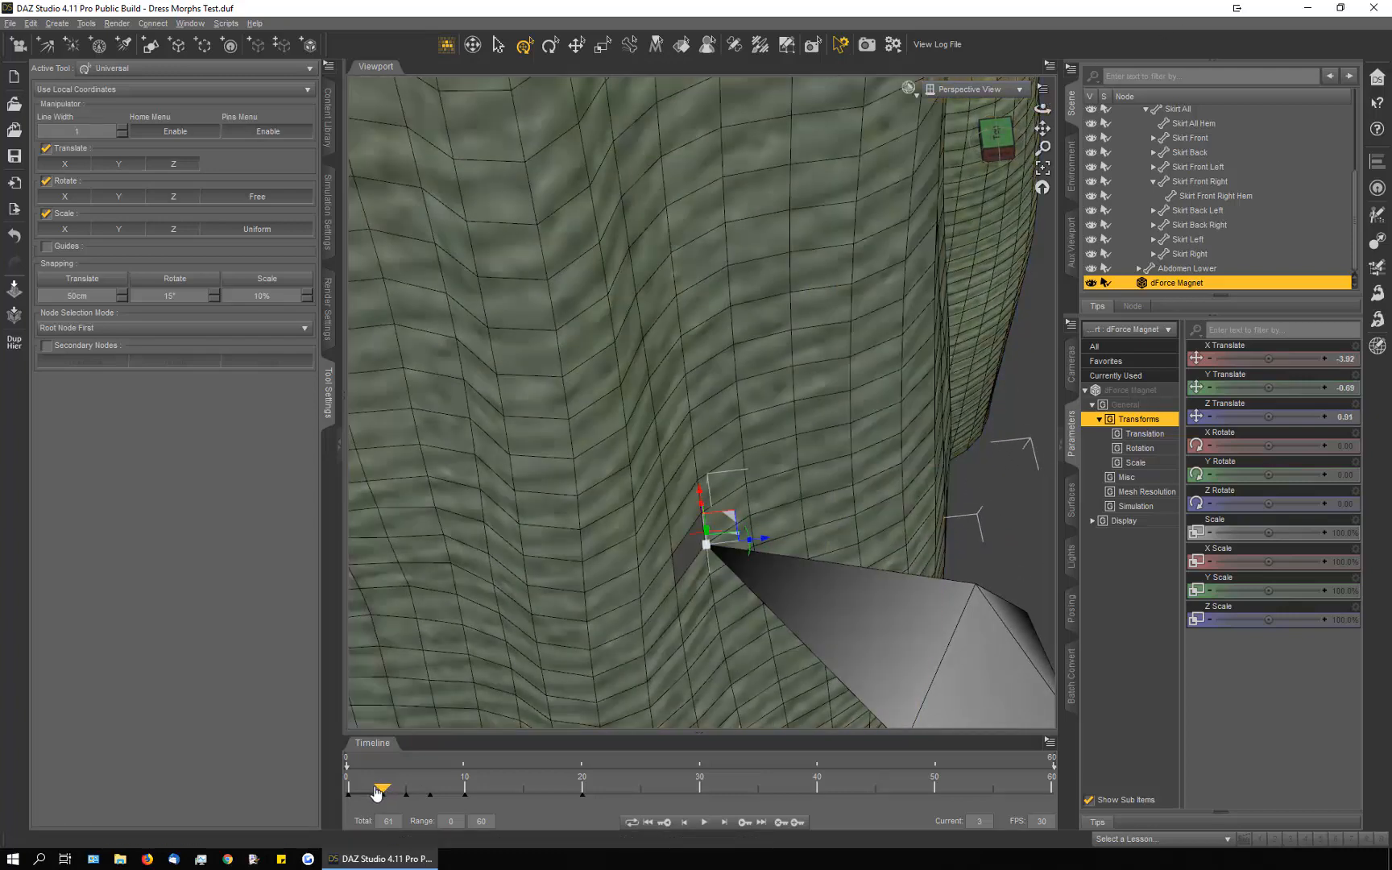
Step: Review the magnet's travel on the dress from frame 0 to frame 20 and make the Genesis 8 Female figure visible
drag(376, 794, 343, 789)
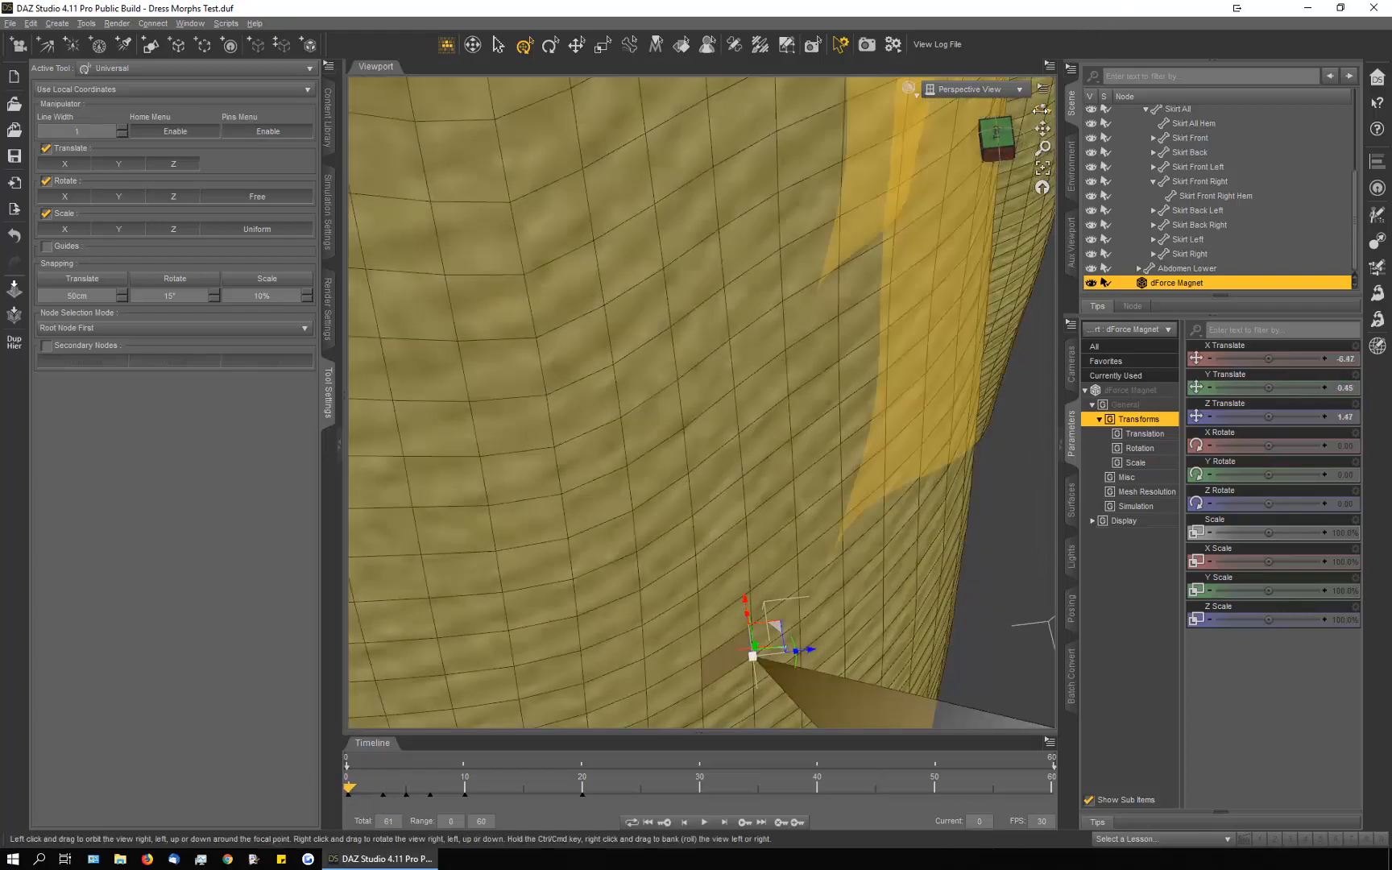
drag(1043, 110, 1005, 95)
scroll(771, 420, down, 10)
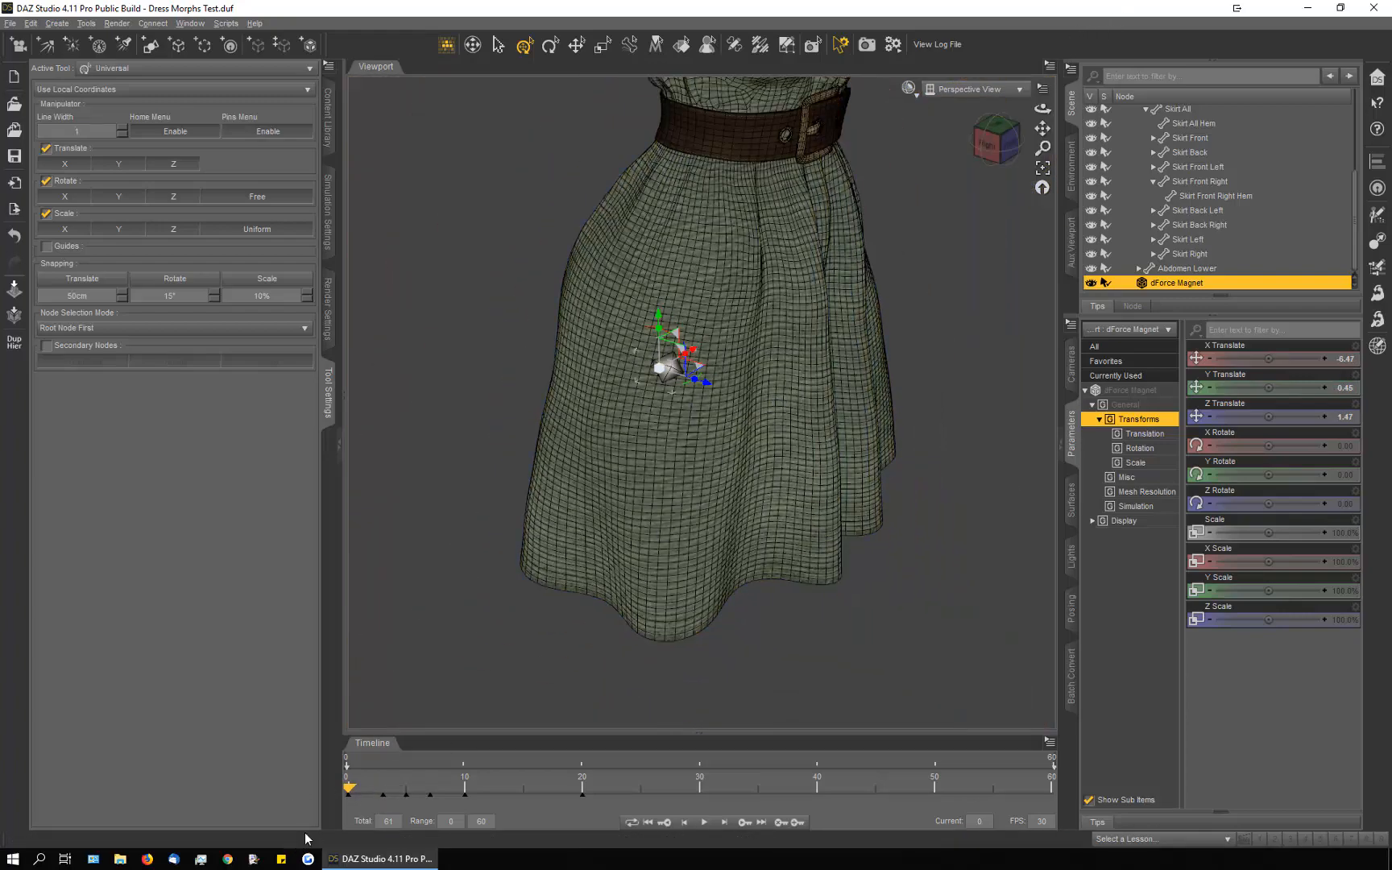
drag(350, 796, 582, 791)
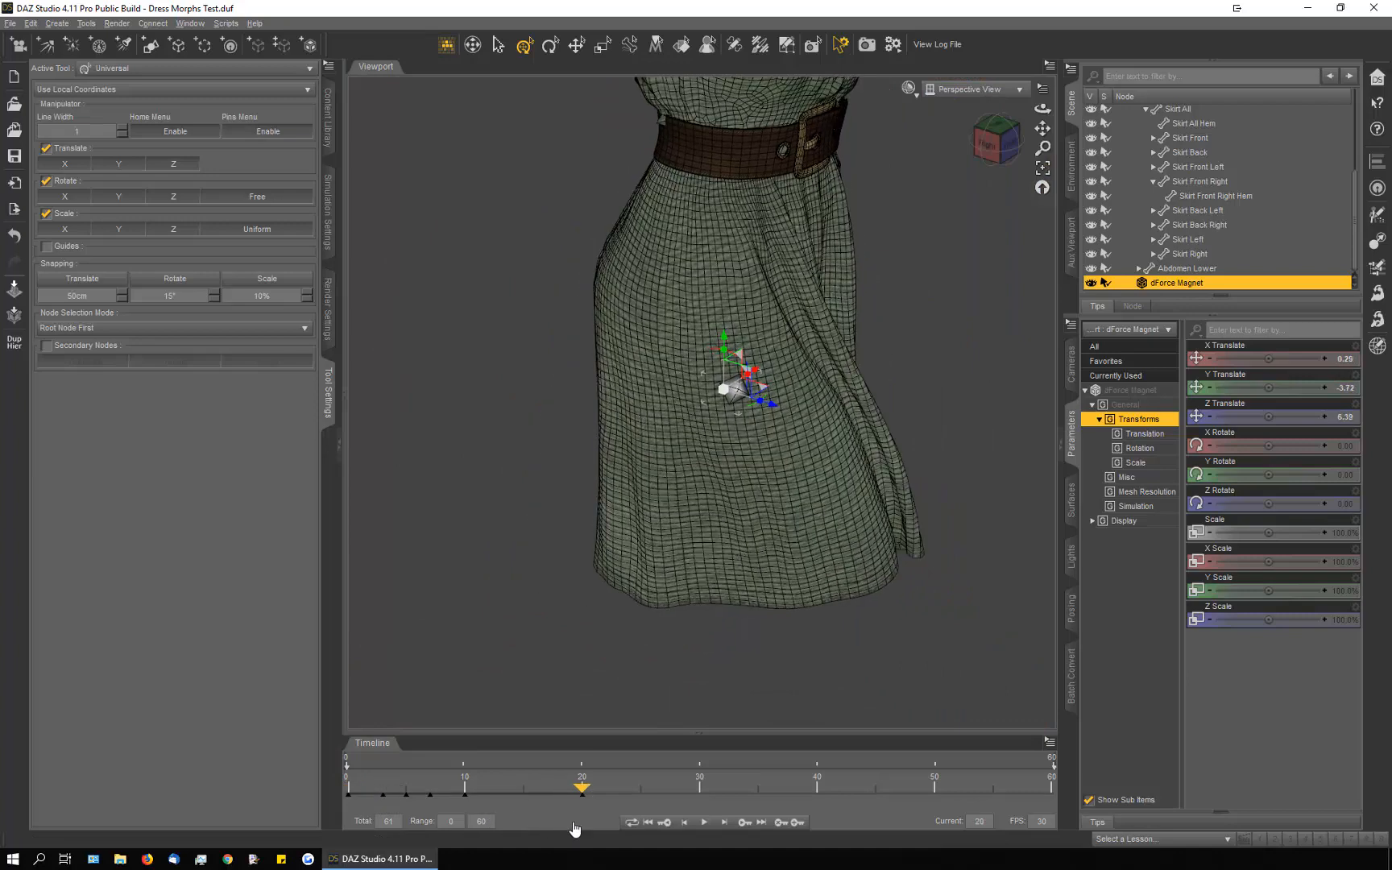
scroll(1246, 205, up, 3)
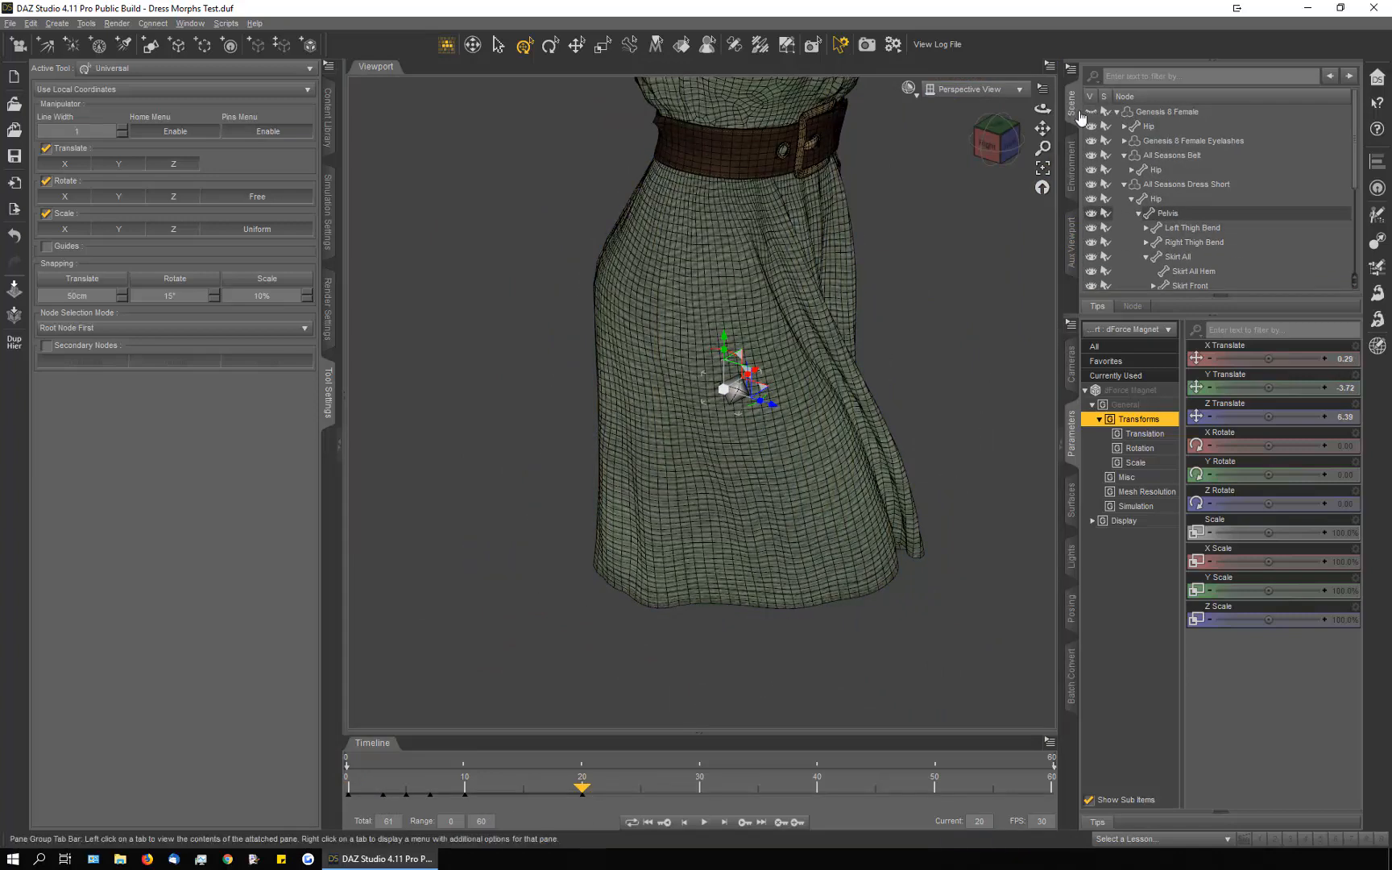
click(1091, 112)
Step: At frame 25, move the magnet to the right hand's fingertips, to about 1.18 in X, -0.29 in Y and 11.57 in Z
mouse_move(1042, 108)
mouse_down()
mouse_move(904, 110)
mouse_move(1057, 109)
mouse_up()
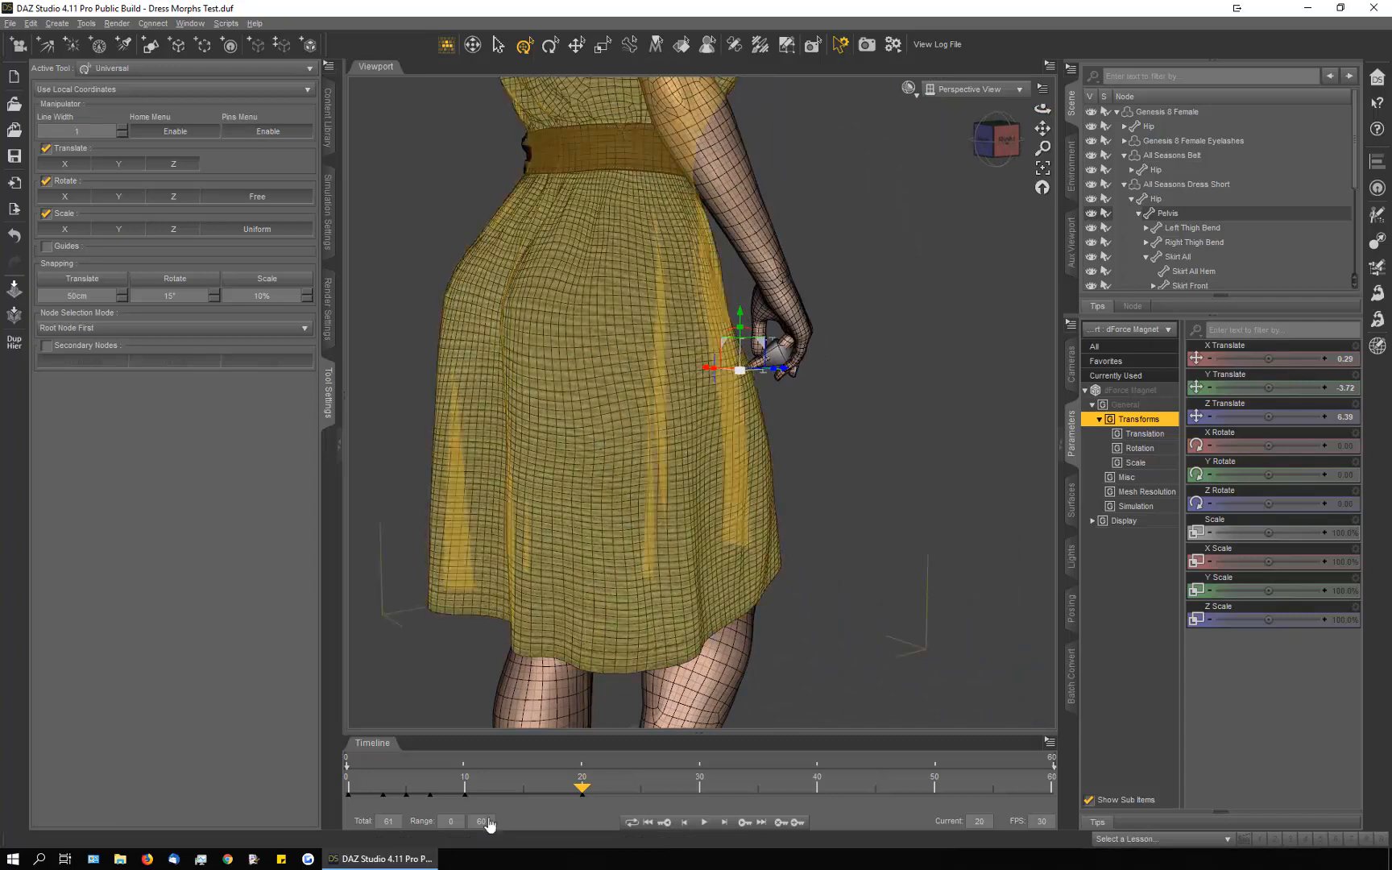
mouse_move(584, 795)
mouse_down()
mouse_move(600, 797)
mouse_move(581, 799)
mouse_up()
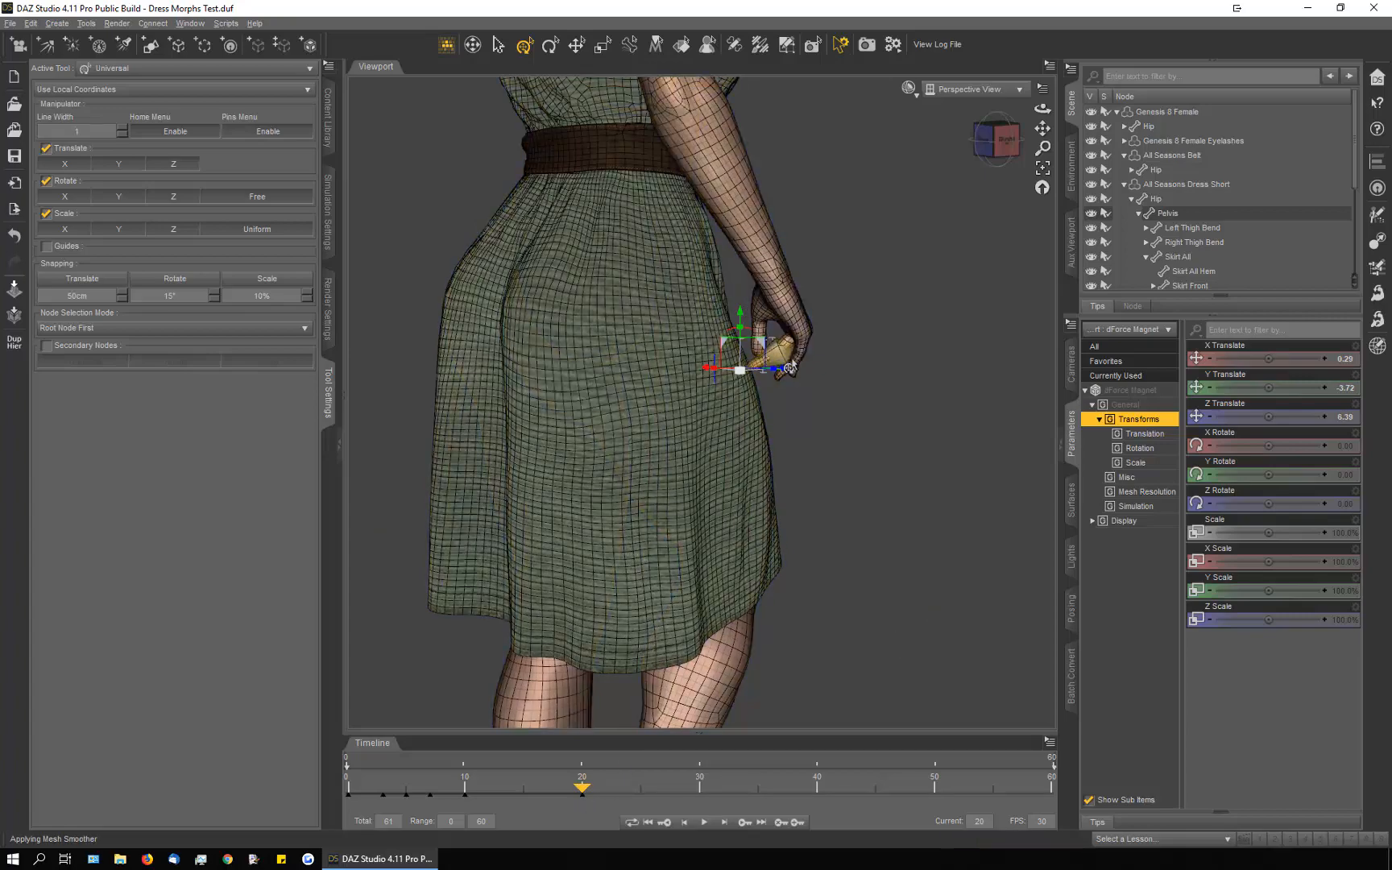
scroll(790, 373, up, 6)
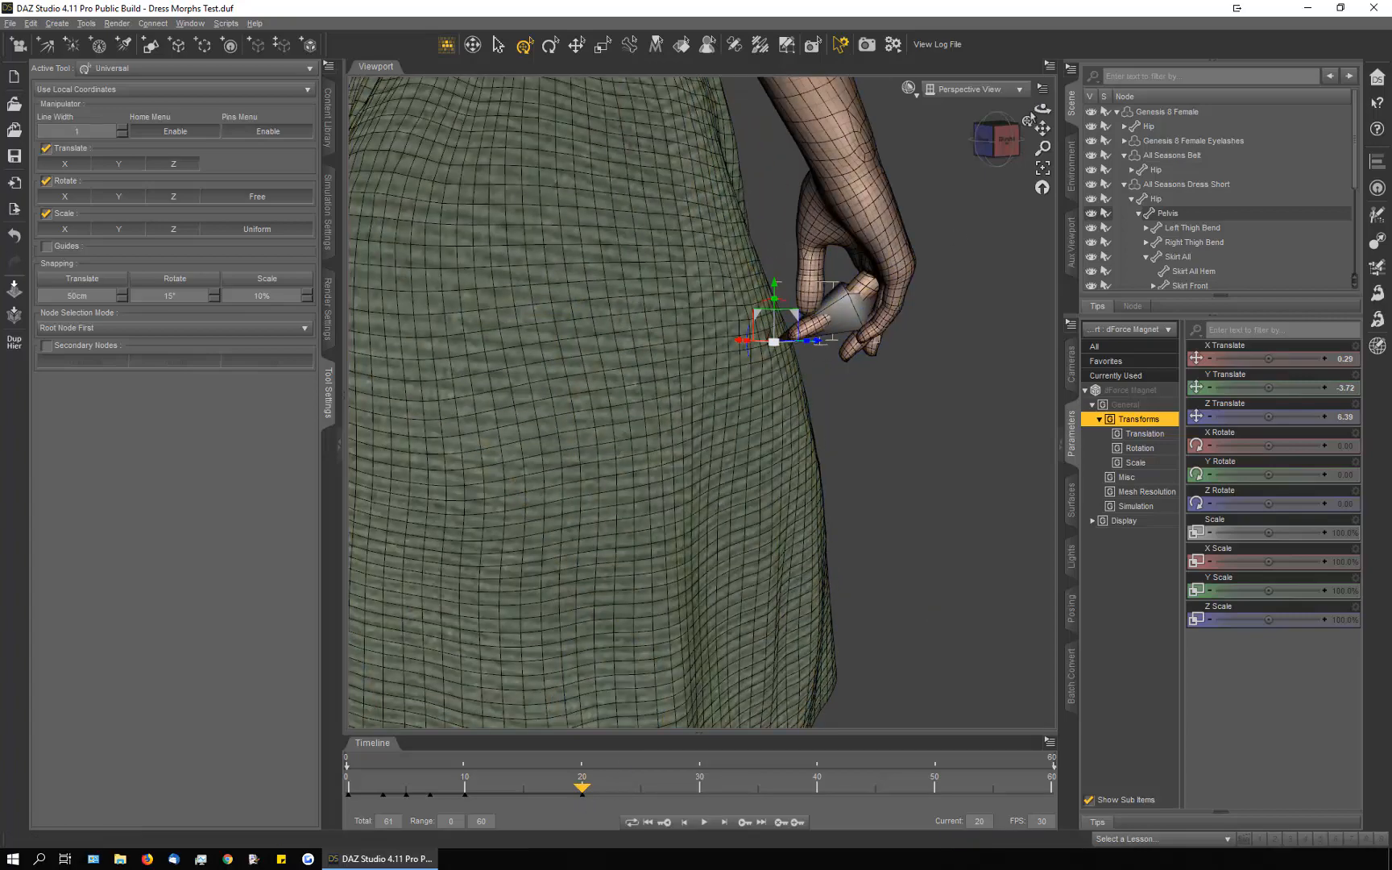
drag(1042, 109, 990, 112)
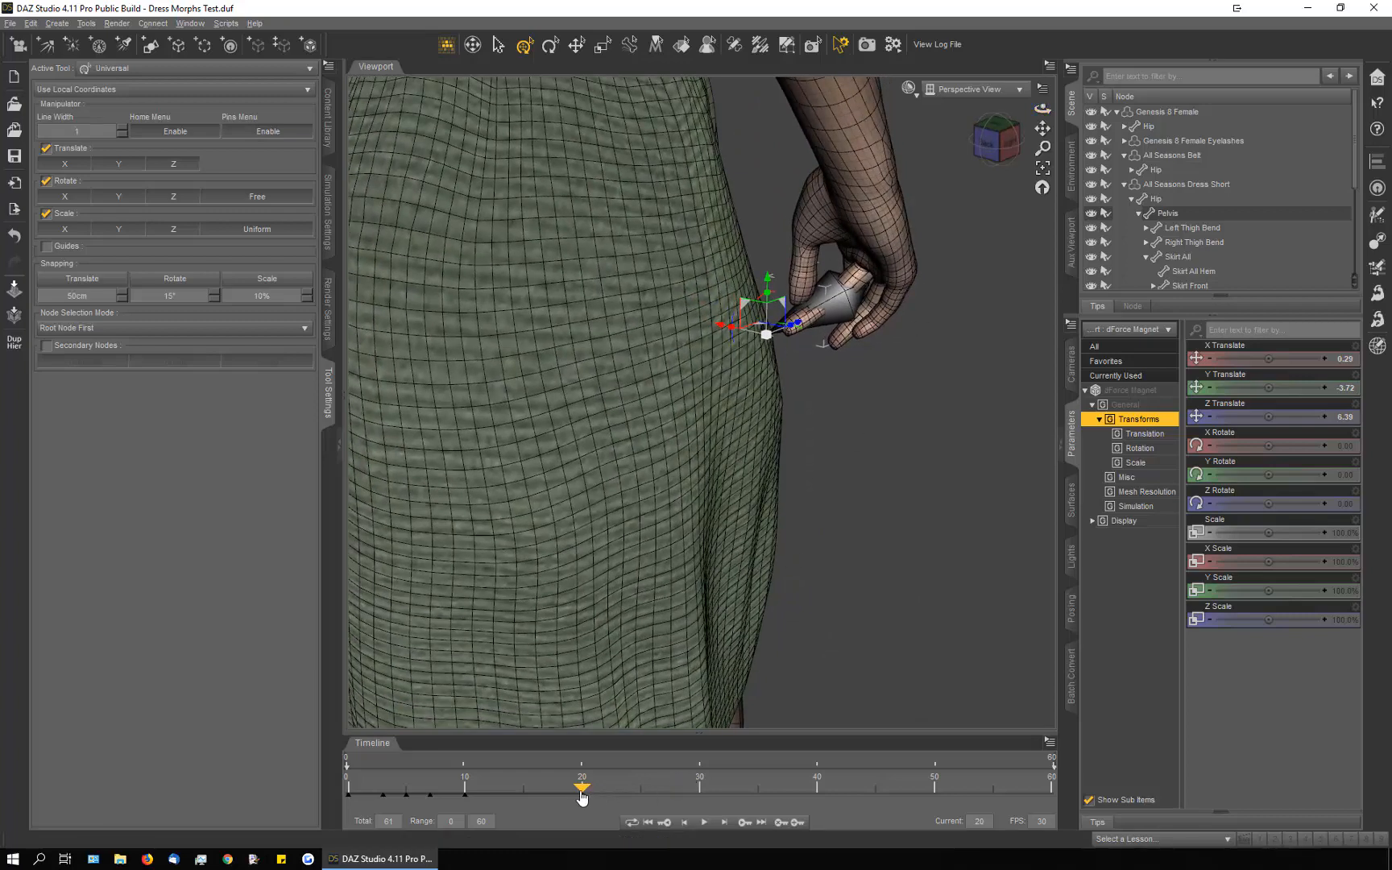
drag(582, 798, 618, 796)
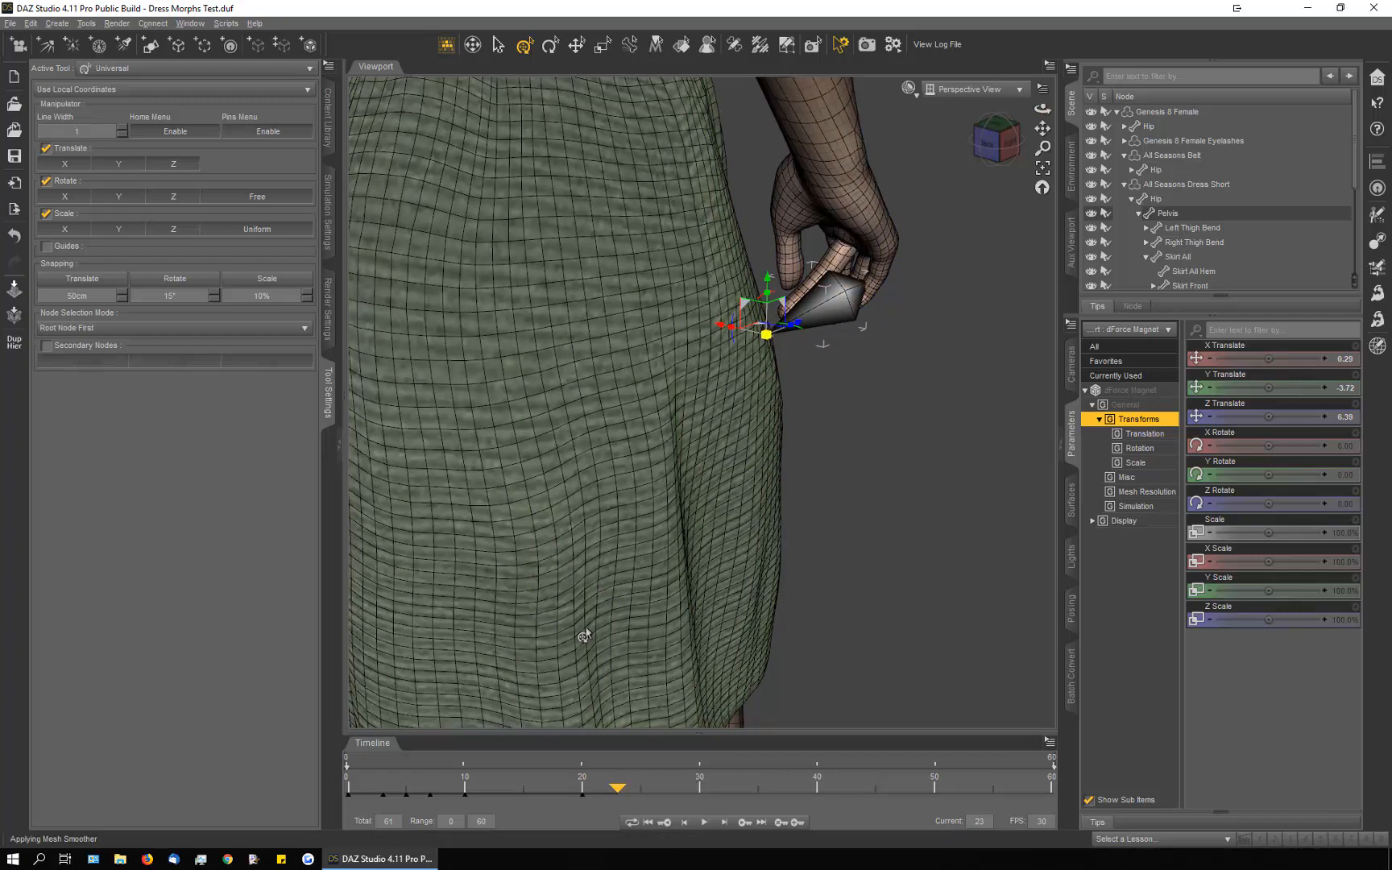
drag(621, 796, 641, 818)
drag(1042, 109, 981, 101)
drag(809, 318, 853, 268)
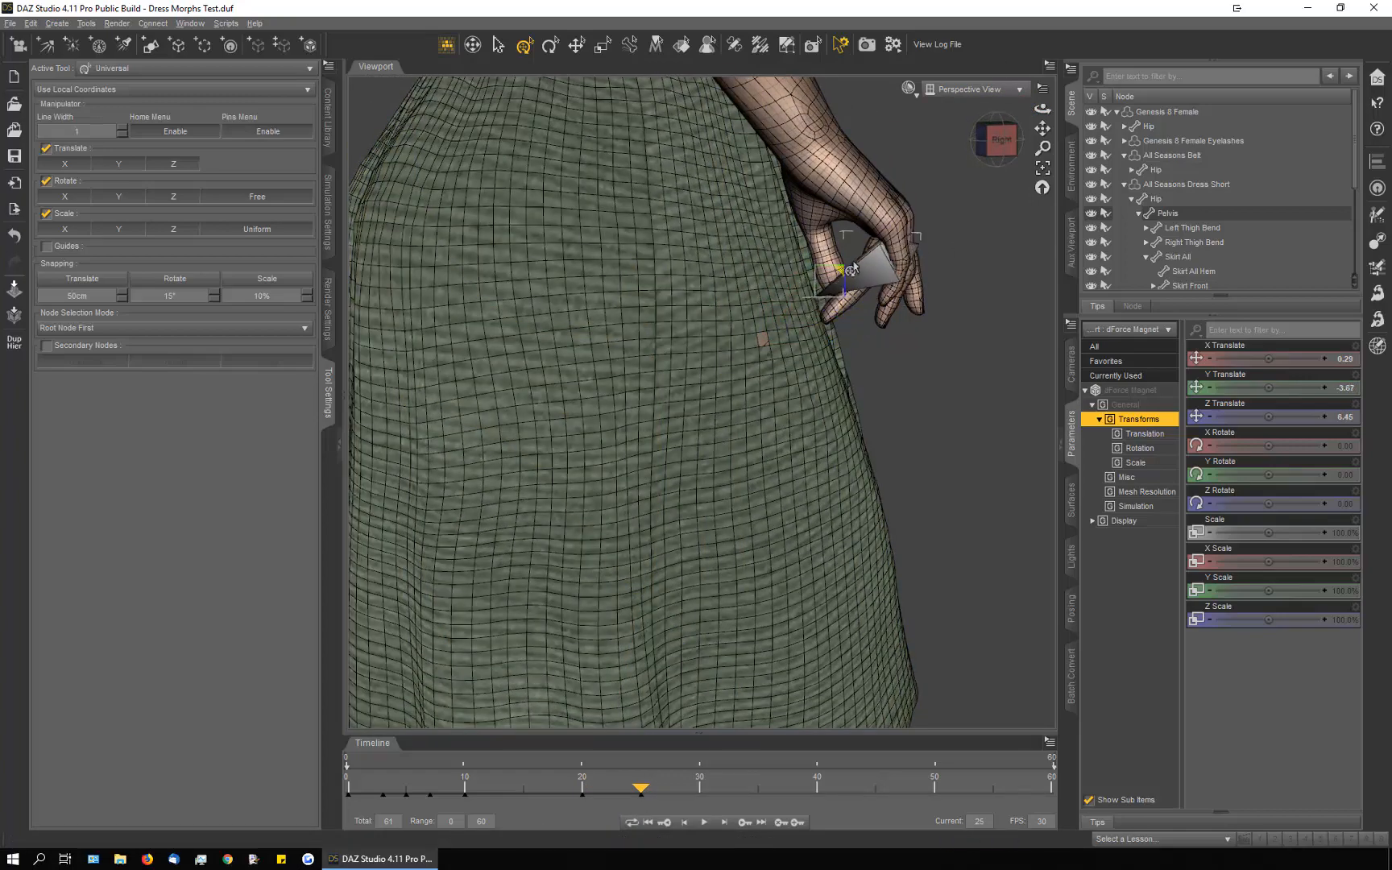
drag(1043, 108, 915, 155)
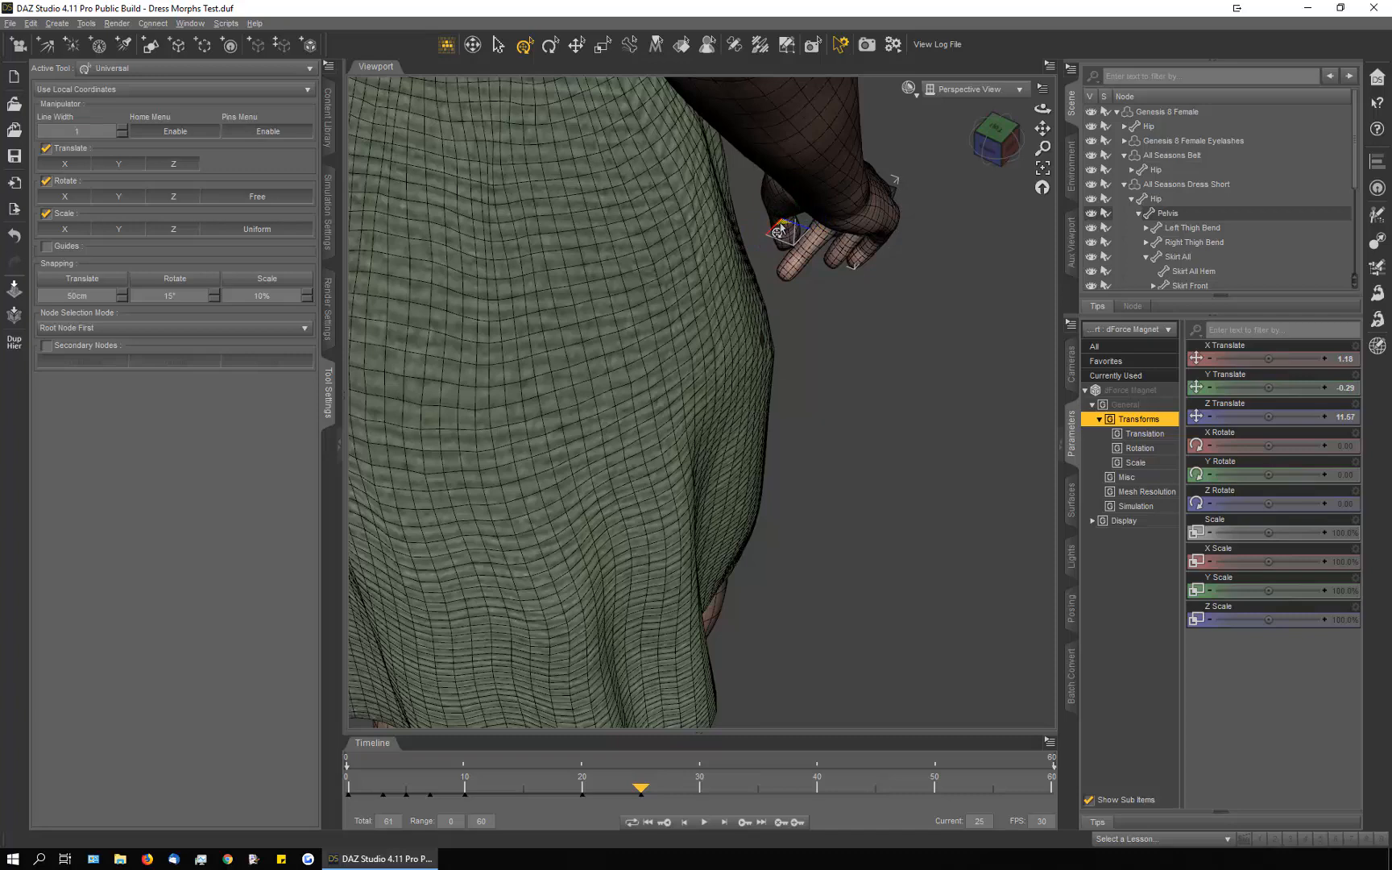
Step: At frame 30, move the magnet between the raised hand's fingers, to about 0.39 in X, 3.57 in Y and 13.14 in Z
drag(642, 797, 698, 800)
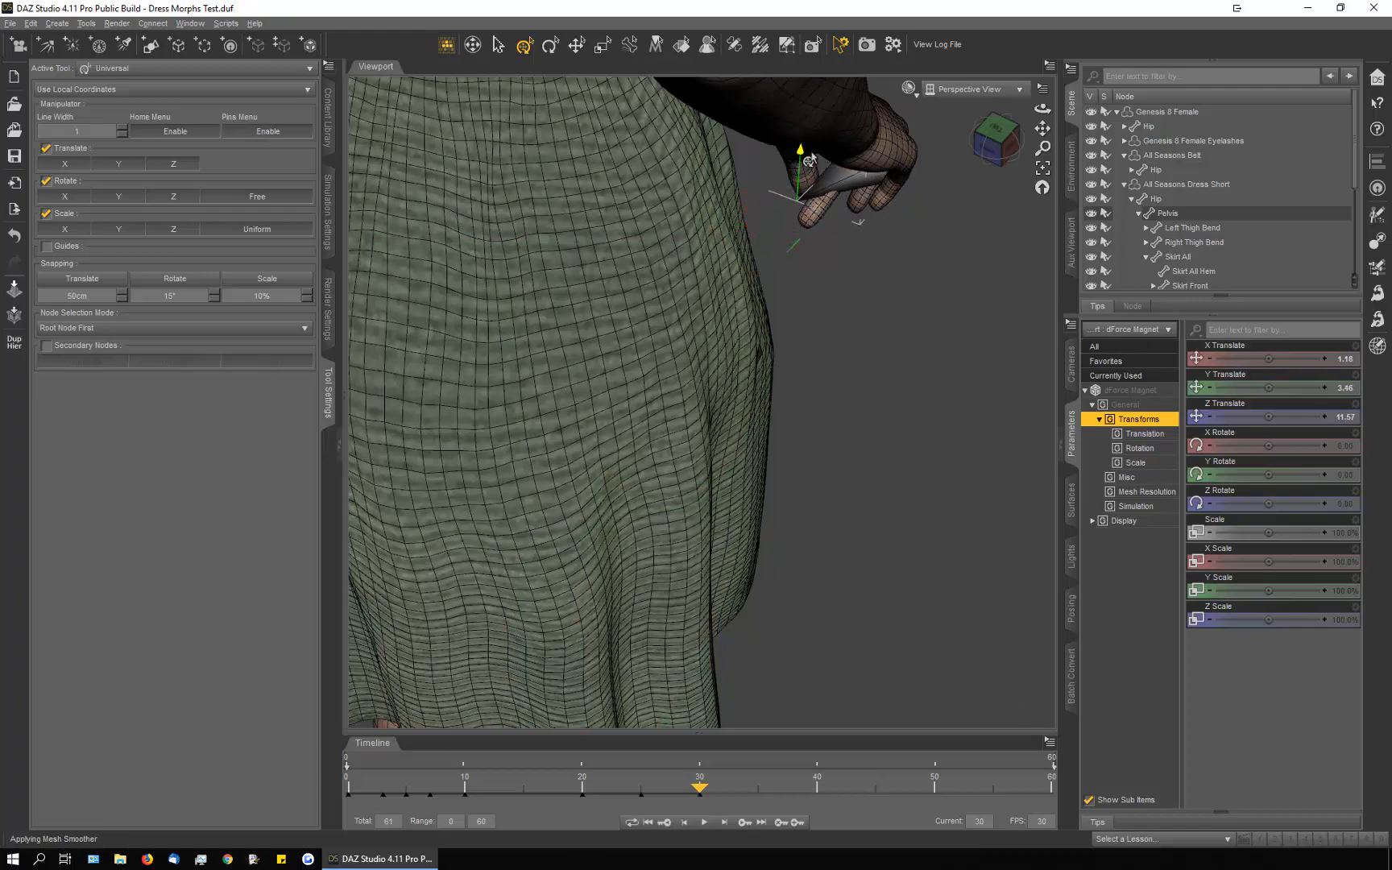
drag(810, 153, 811, 152)
drag(1043, 109, 978, 206)
drag(1042, 109, 876, 187)
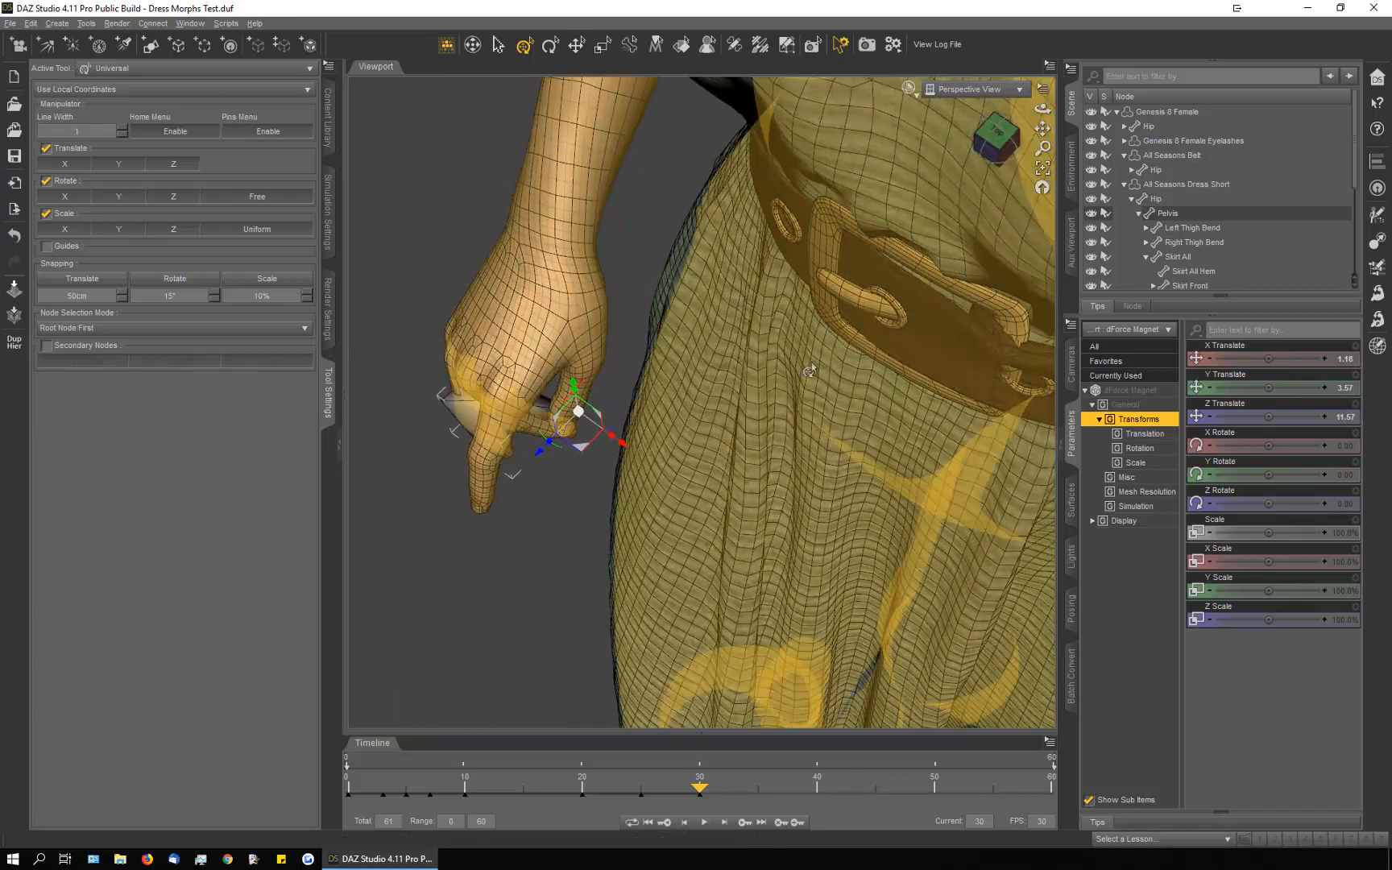
drag(573, 464, 562, 472)
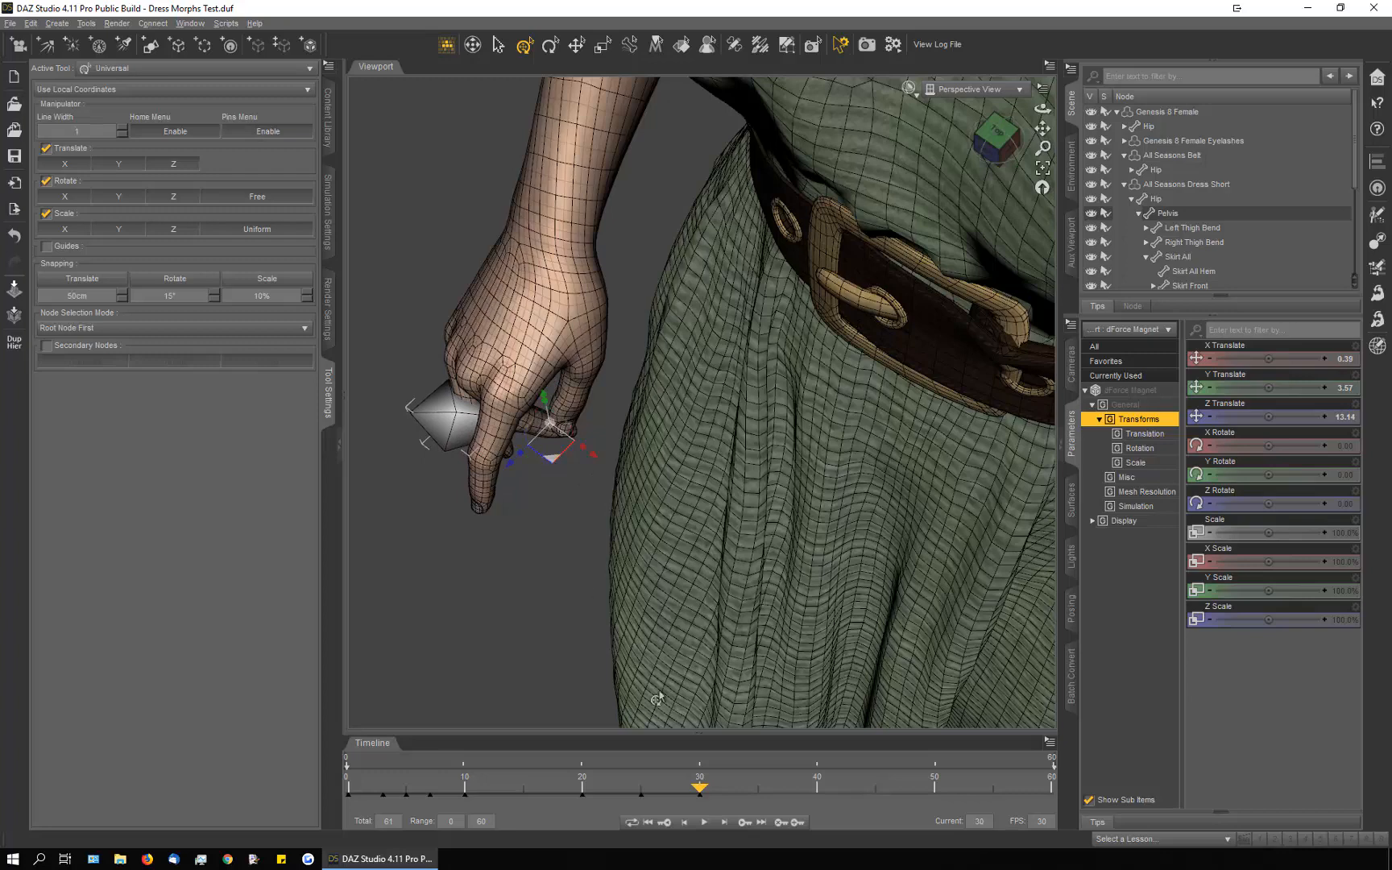
Step: At frame 40, move the magnet to the hand's fingertips, to about -5.84 in X, 9.93 in Y and 14.87 in Z
drag(700, 788, 818, 802)
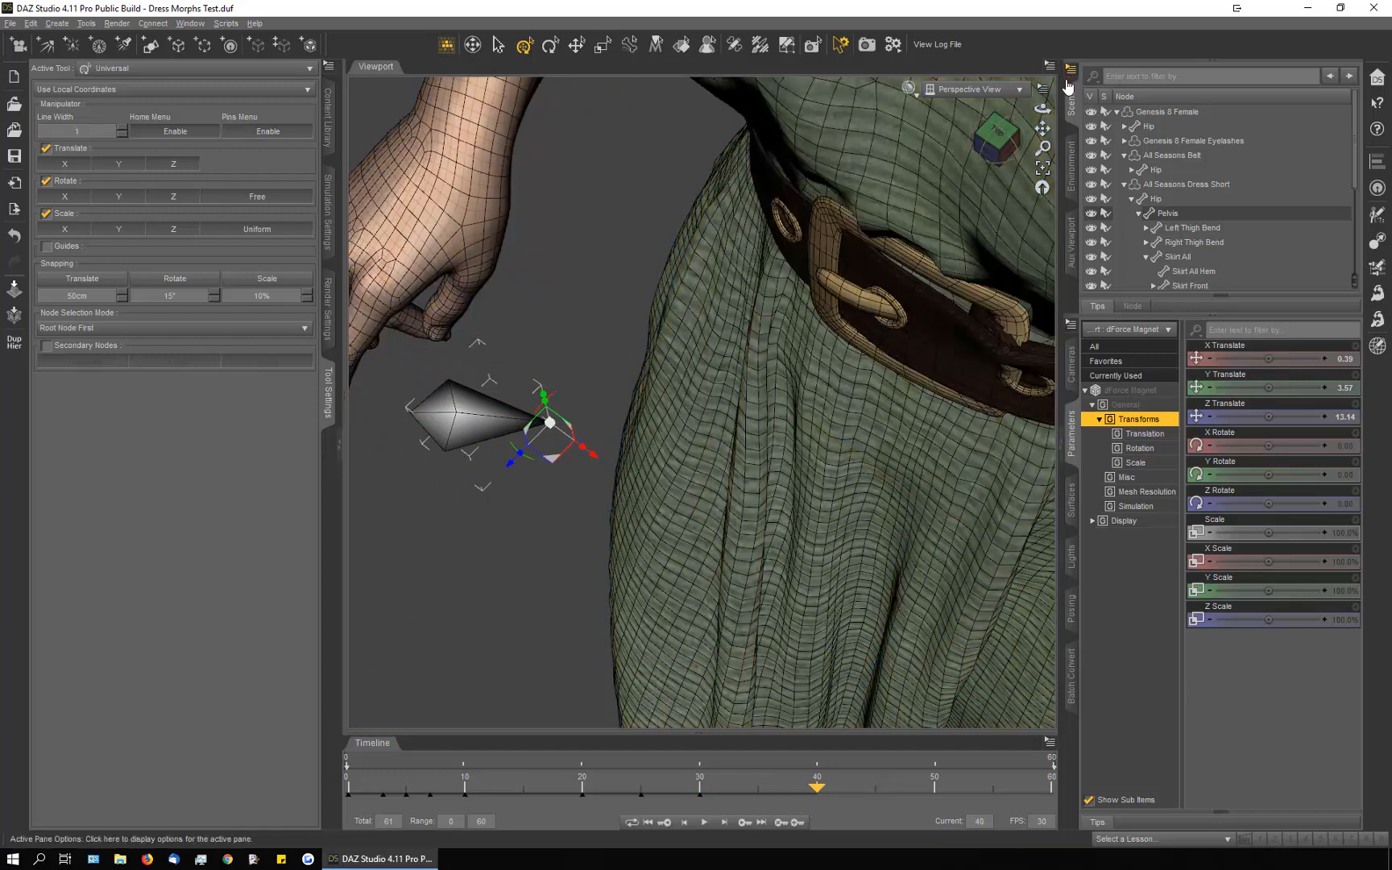
drag(1043, 109, 758, 208)
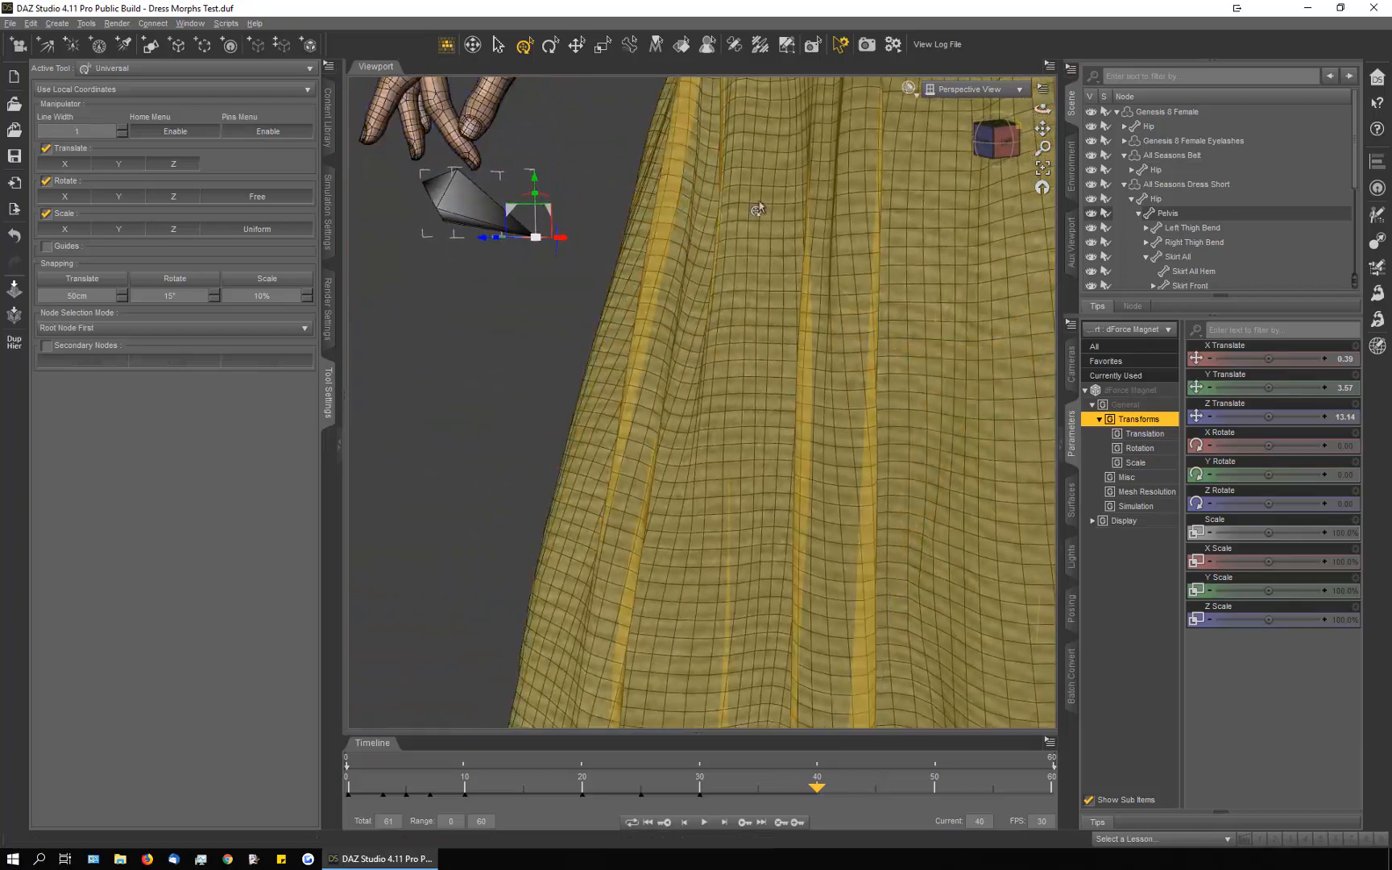
drag(504, 218, 438, 118)
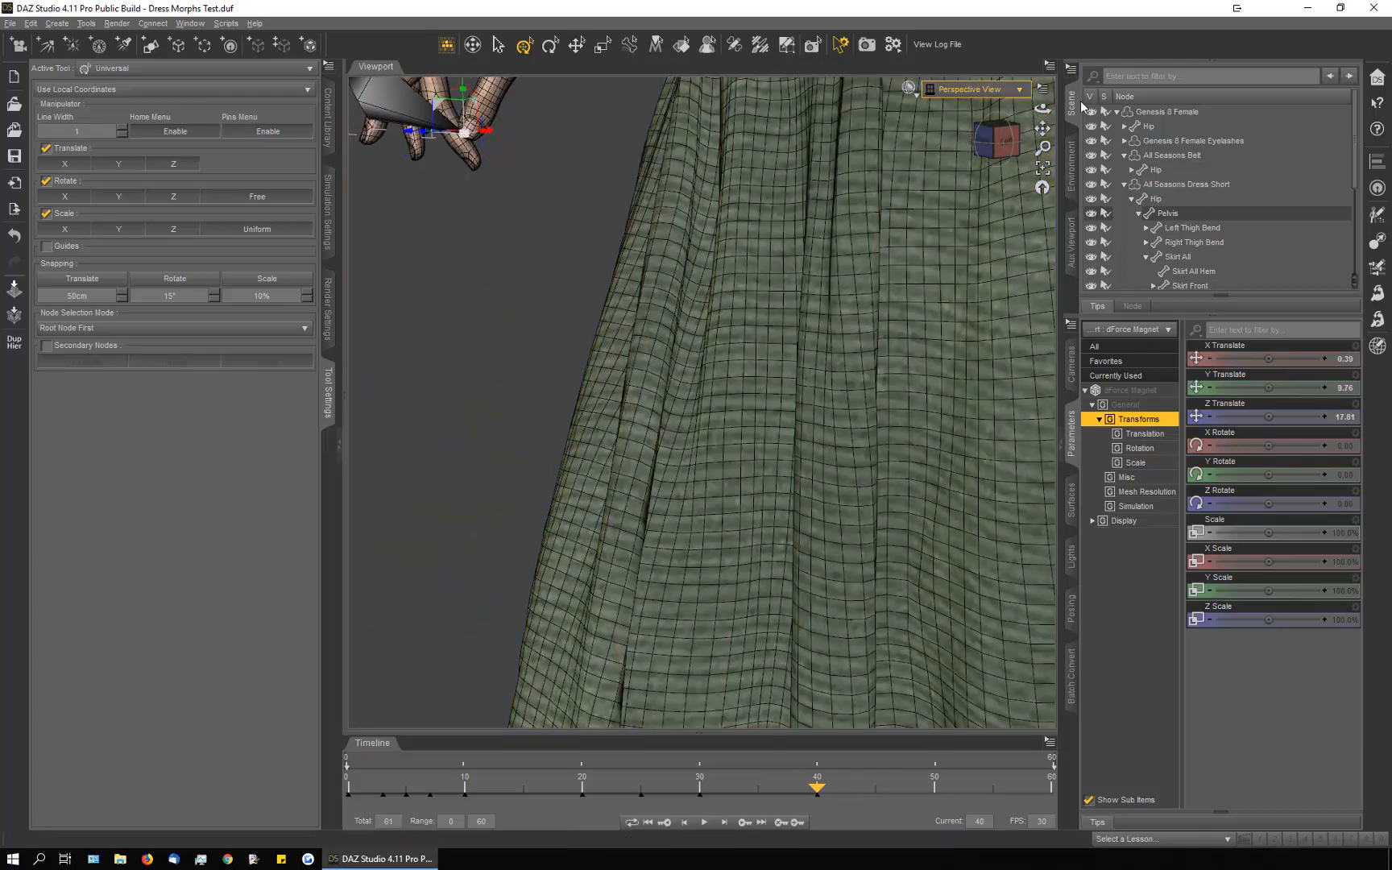
drag(1042, 108, 1031, 161)
drag(580, 592, 478, 502)
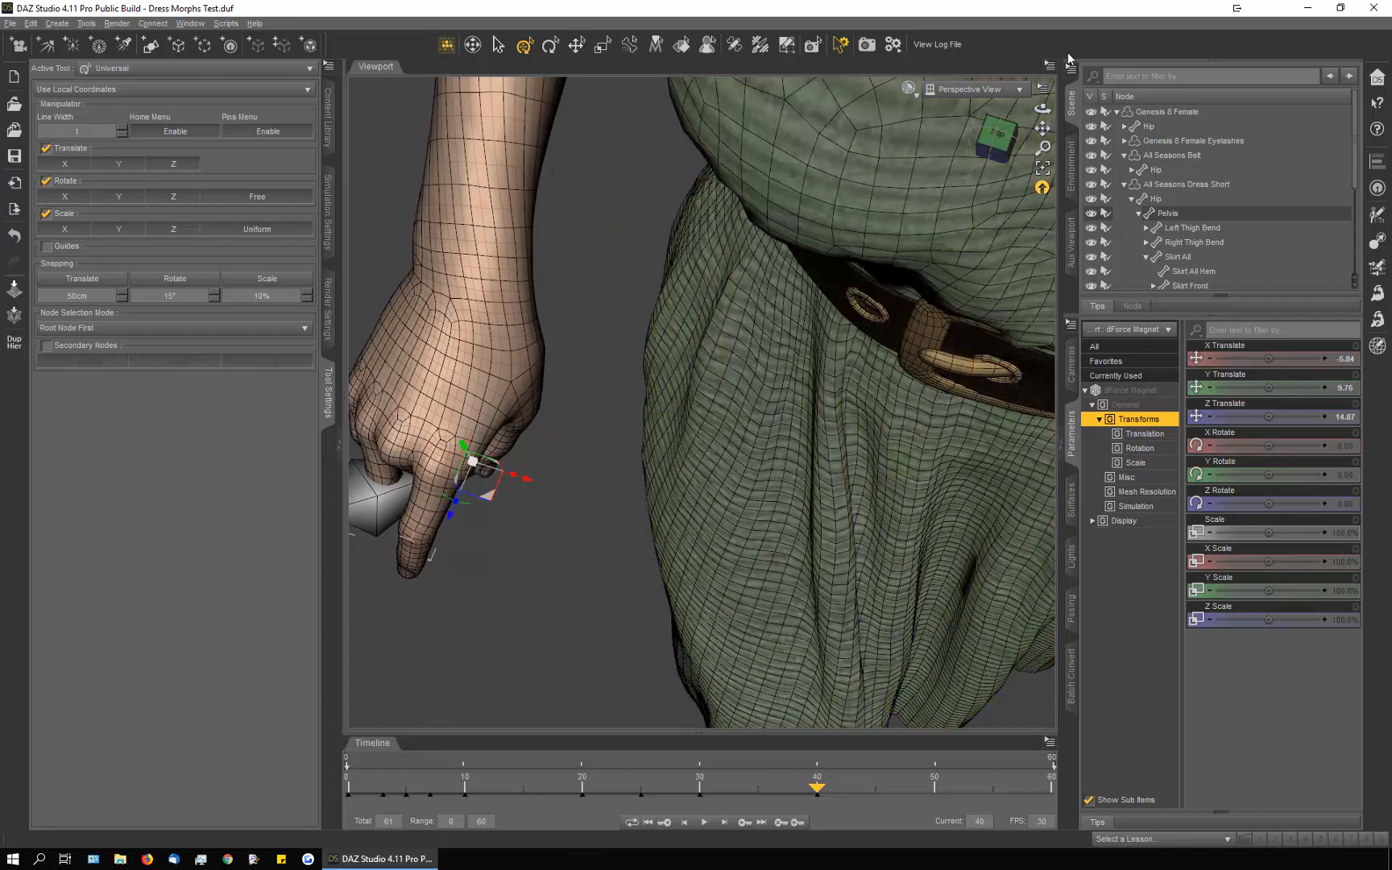
mouse_move(1043, 108)
mouse_down()
mouse_move(1031, 40)
mouse_move(1017, 37)
mouse_move(1039, 34)
mouse_move(1027, 31)
mouse_move(1068, 34)
mouse_move(1054, 95)
mouse_up()
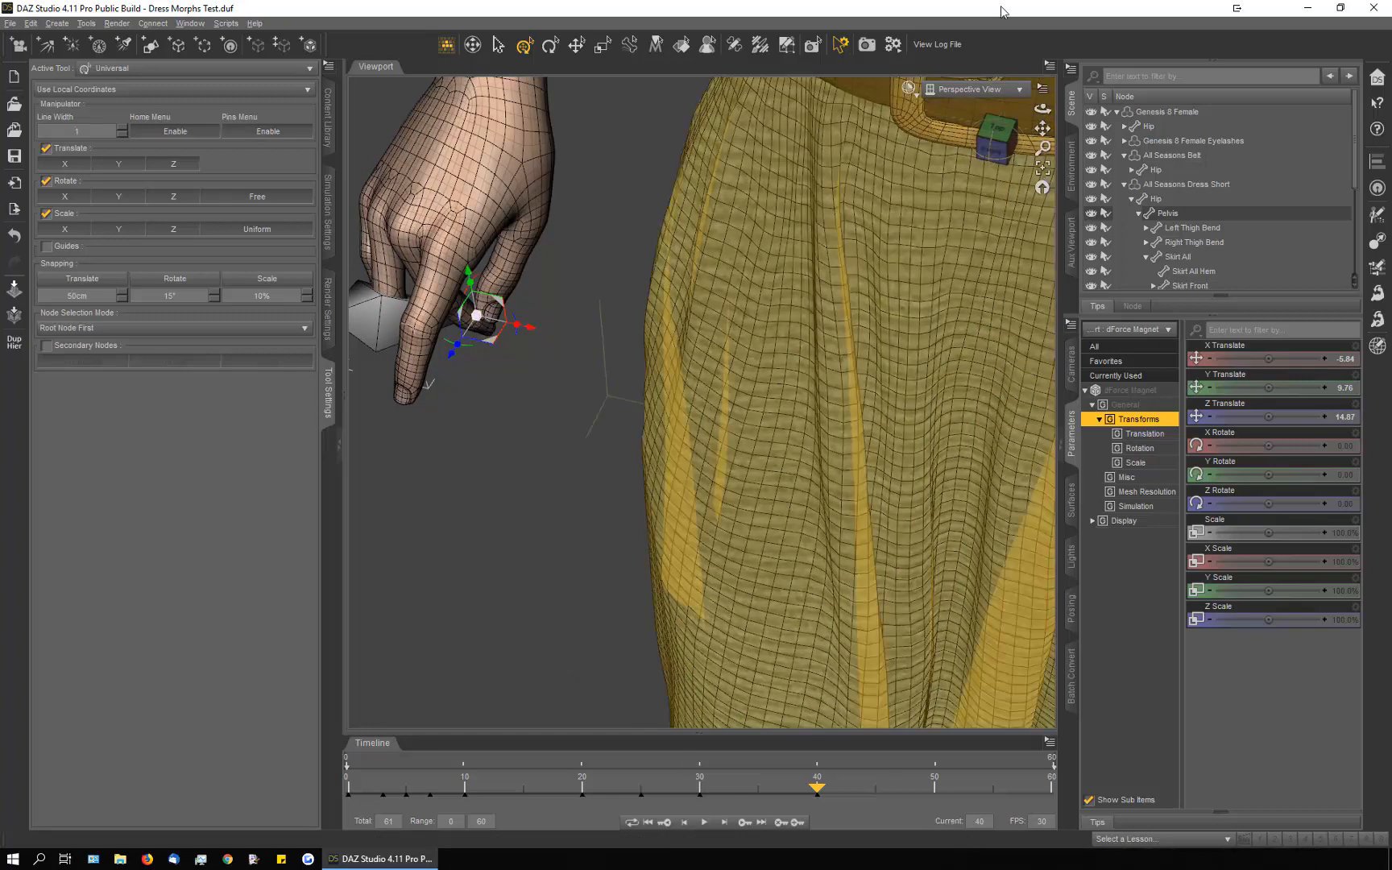
drag(1043, 107, 1049, 103)
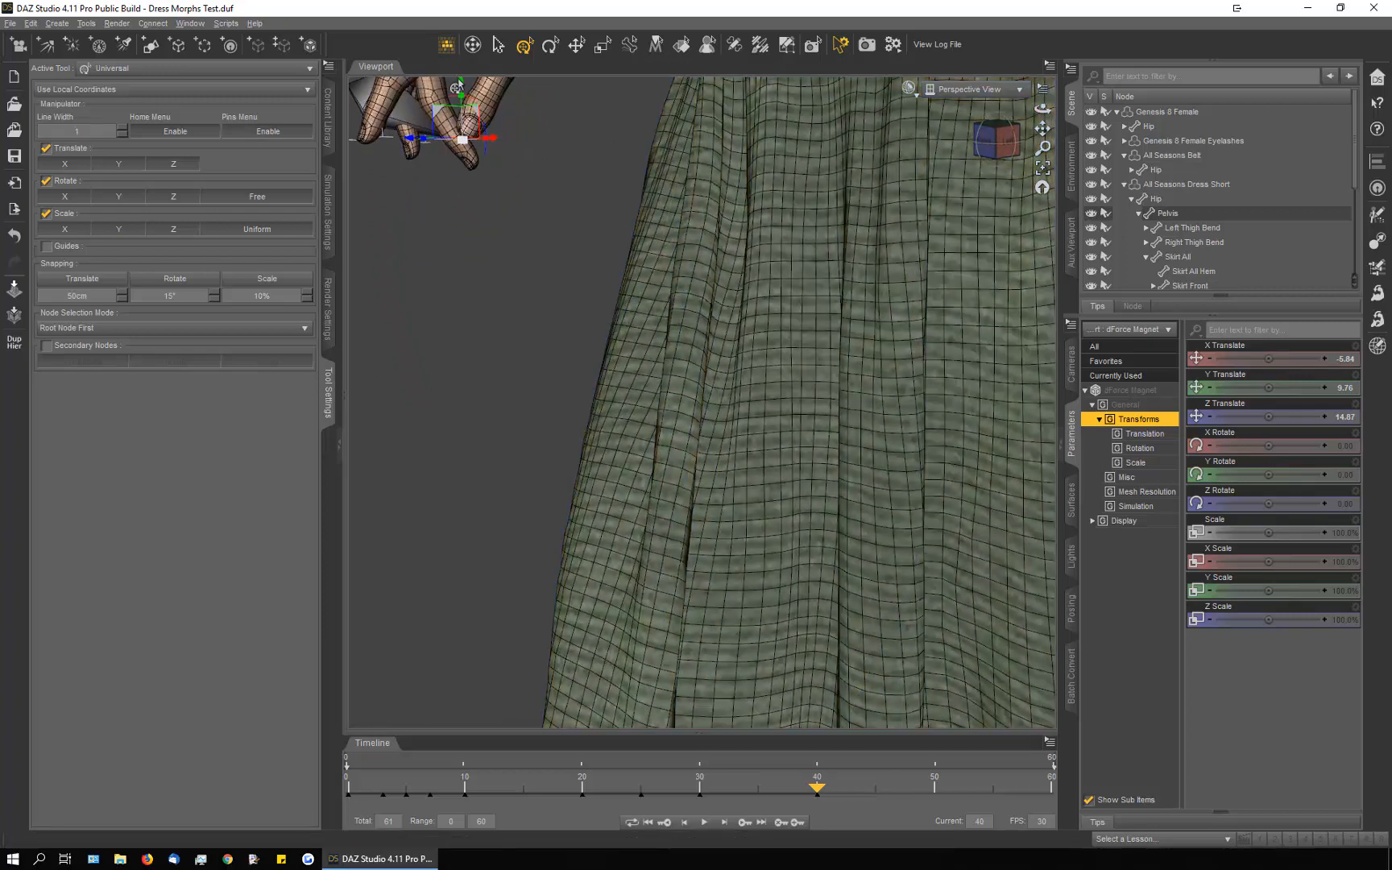
drag(458, 87, 457, 85)
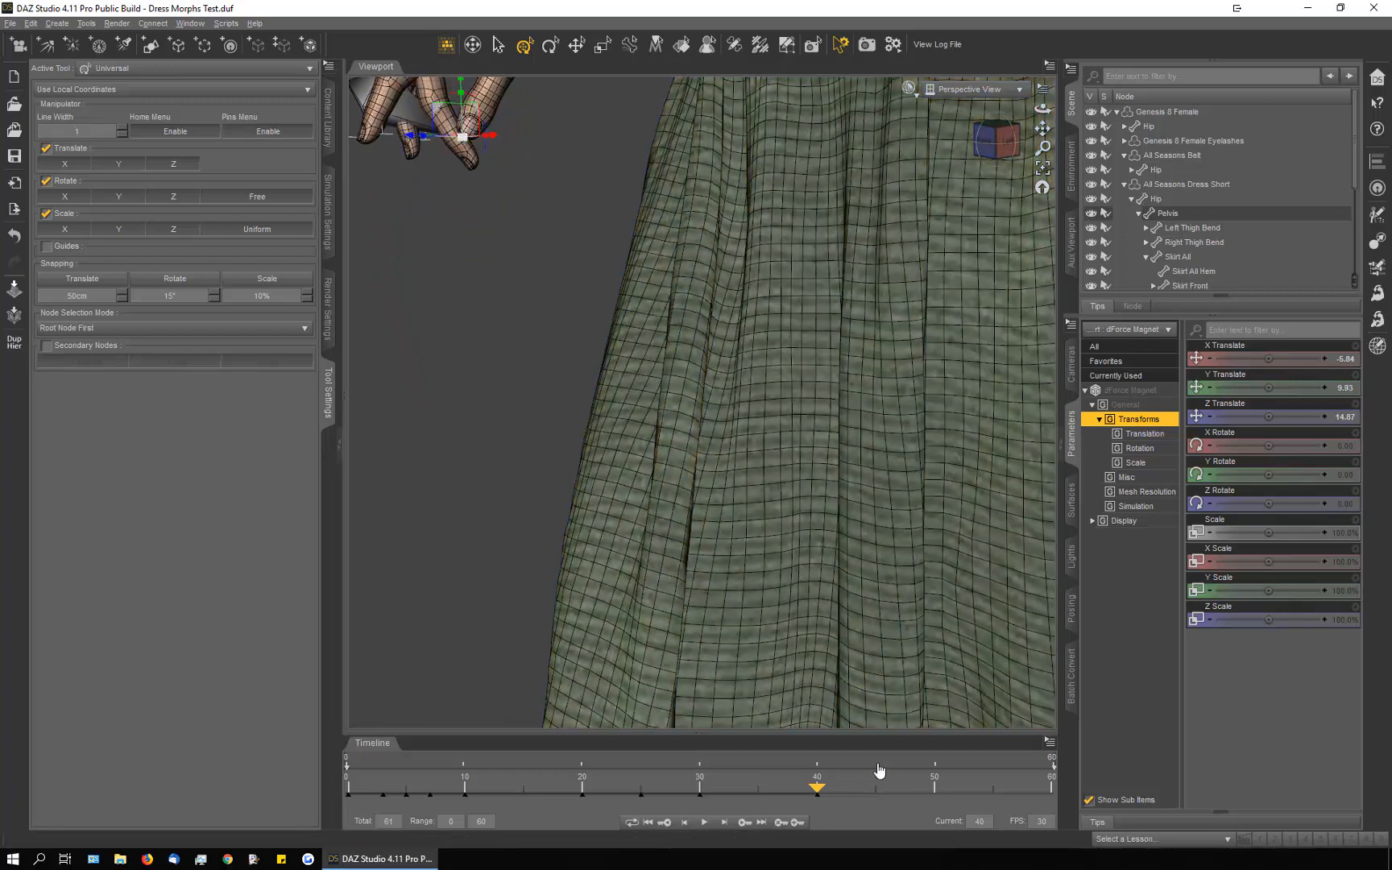
Step: At frame 23, align the magnet with the pinching fingers, at about 0.12 in X and 9.68 in Z
drag(818, 792, 612, 816)
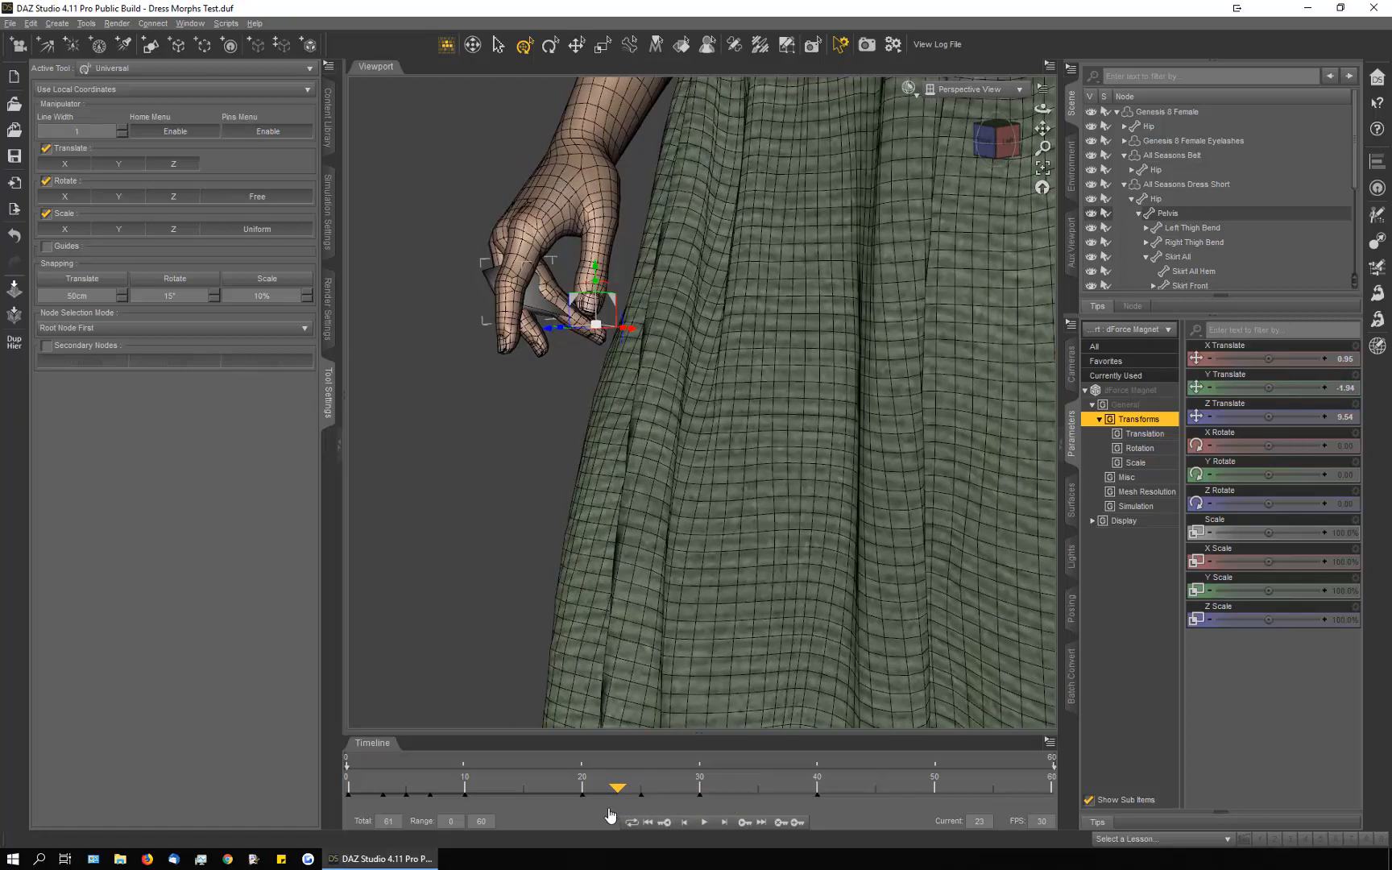
drag(1042, 109, 1043, 185)
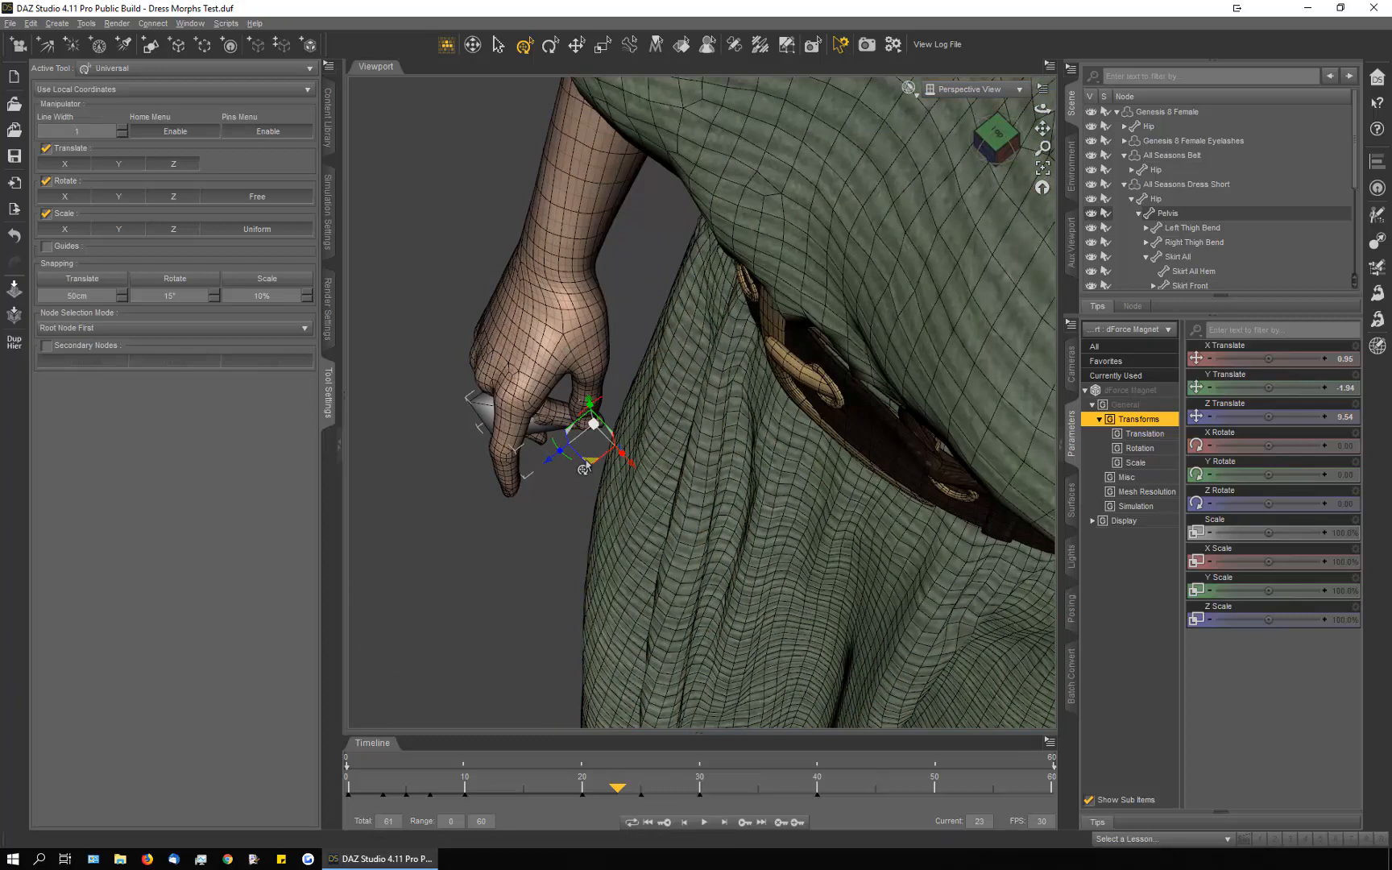
drag(584, 469, 577, 459)
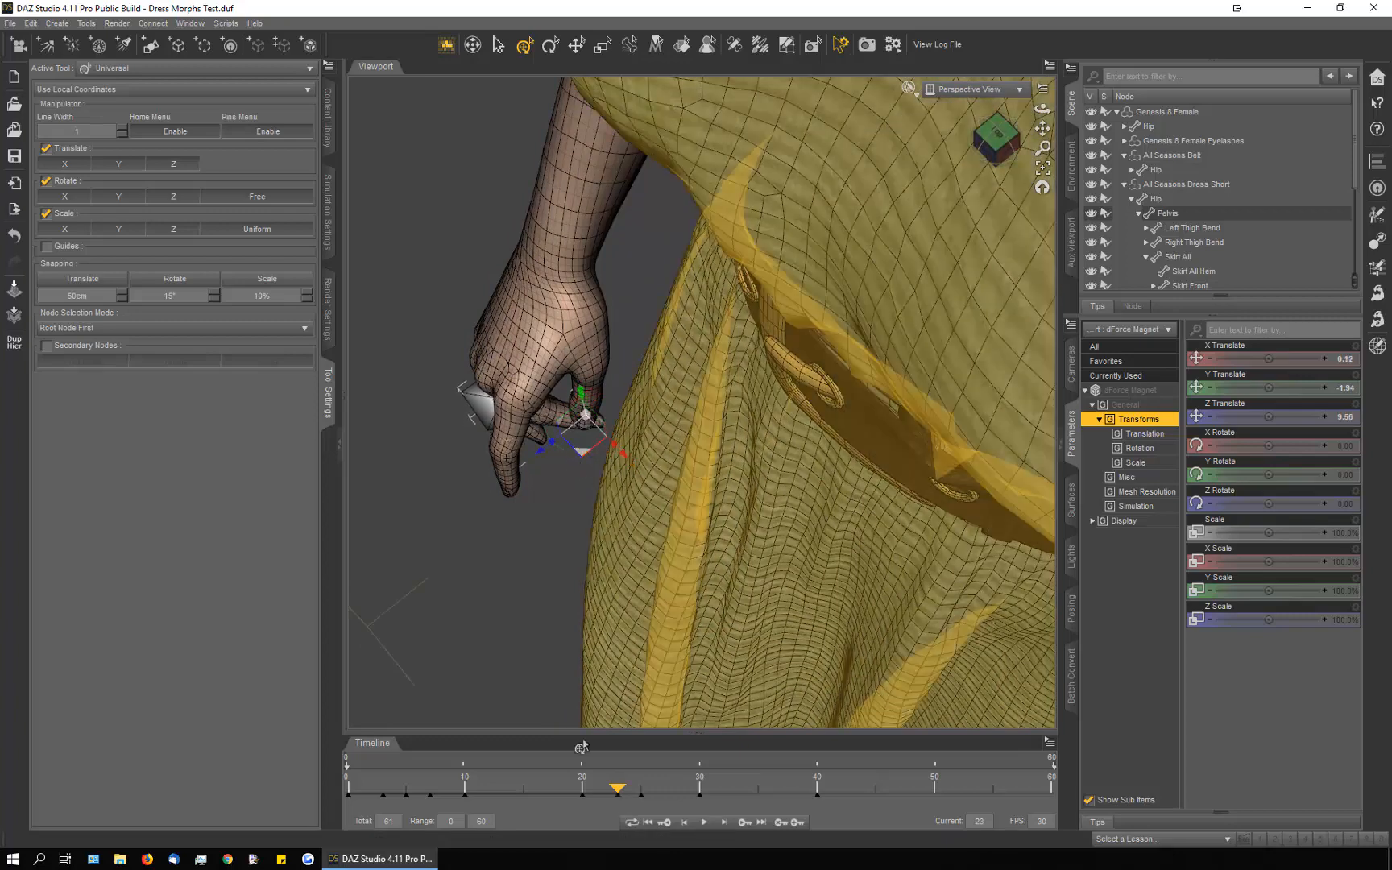
Step: Scrub back to frame 0 and examine the whole figure with the dress and magnet from the front
drag(613, 793, 593, 794)
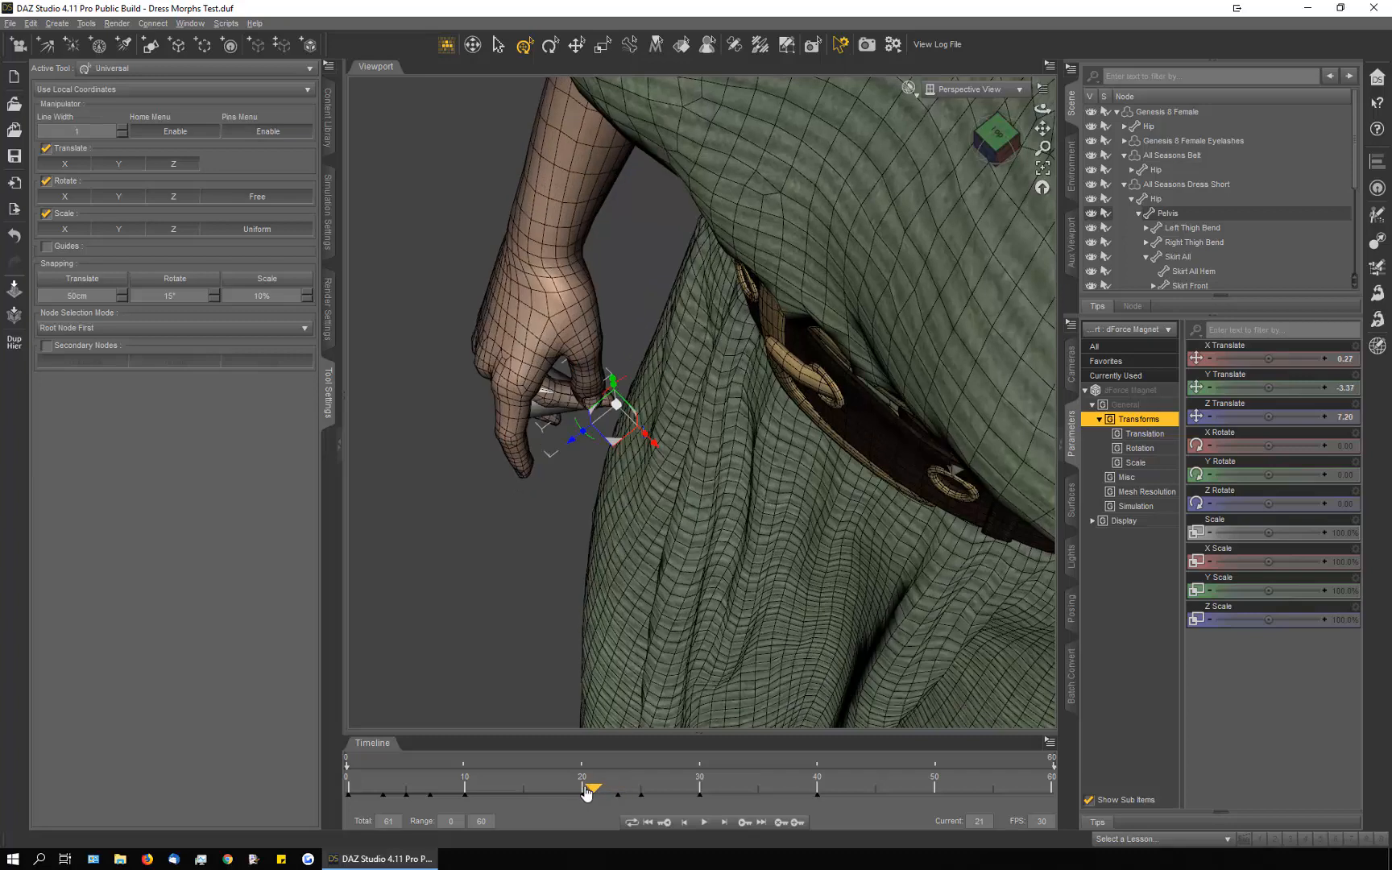
drag(586, 793, 319, 789)
scroll(896, 358, down, 5)
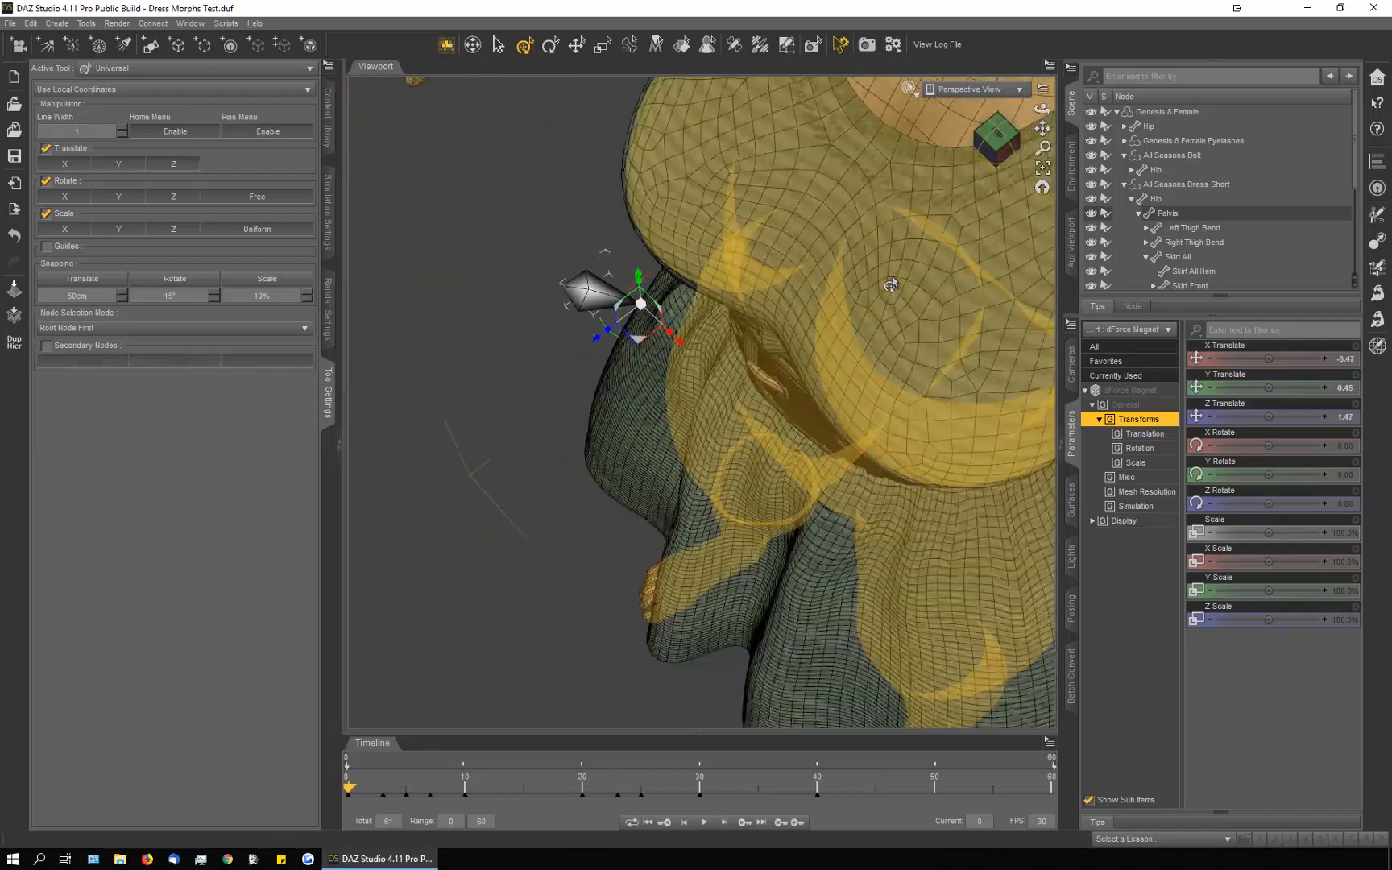
drag(1042, 109, 1037, 82)
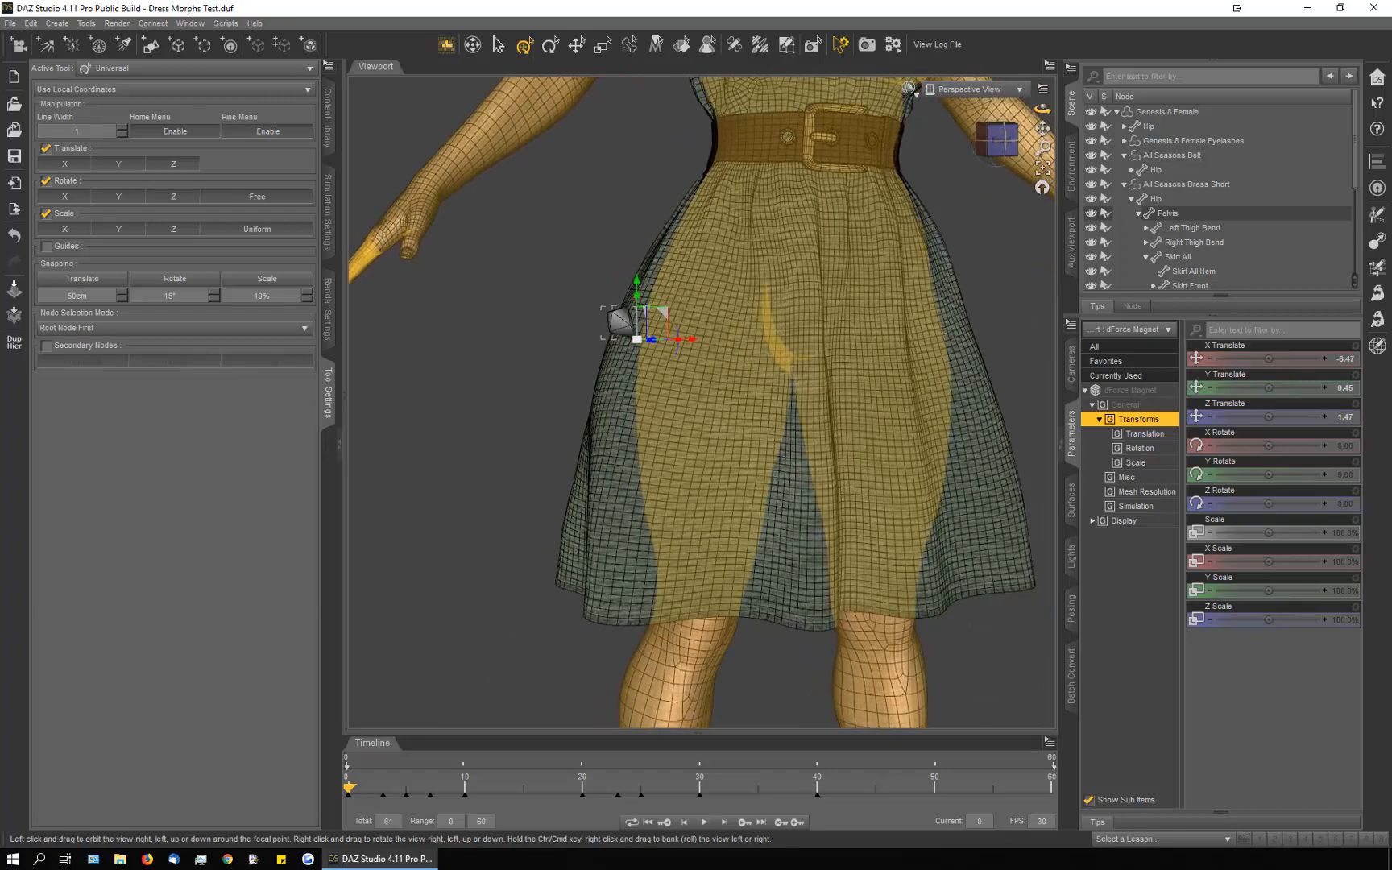
scroll(787, 472, down, 5)
scroll(786, 472, down, 3)
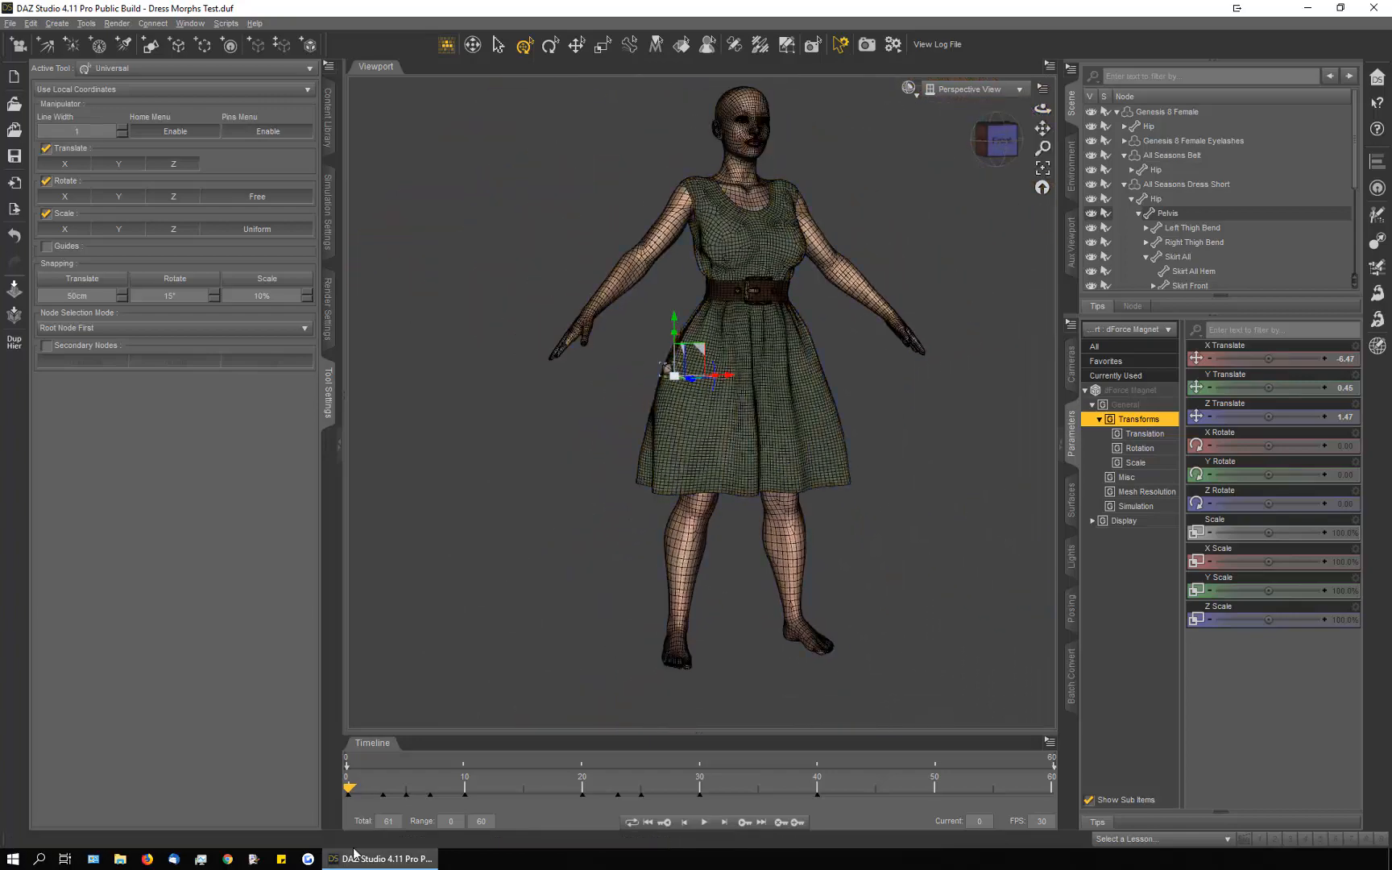
drag(348, 795, 314, 751)
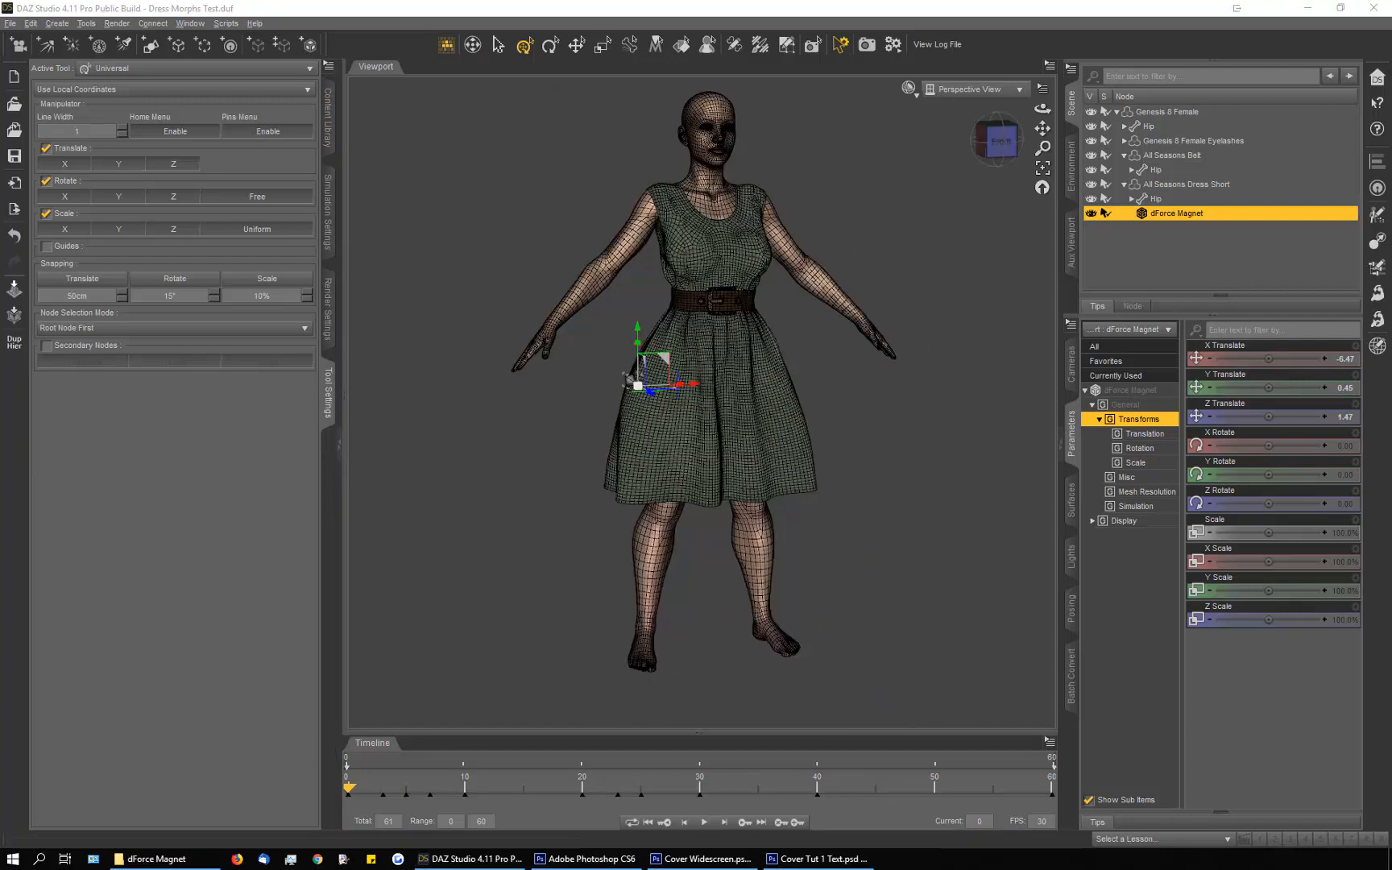
Step: Apply the dForce Magnet preset that makes the simulation ignore the right hand to the Genesis 8 Female figure
click(584, 286)
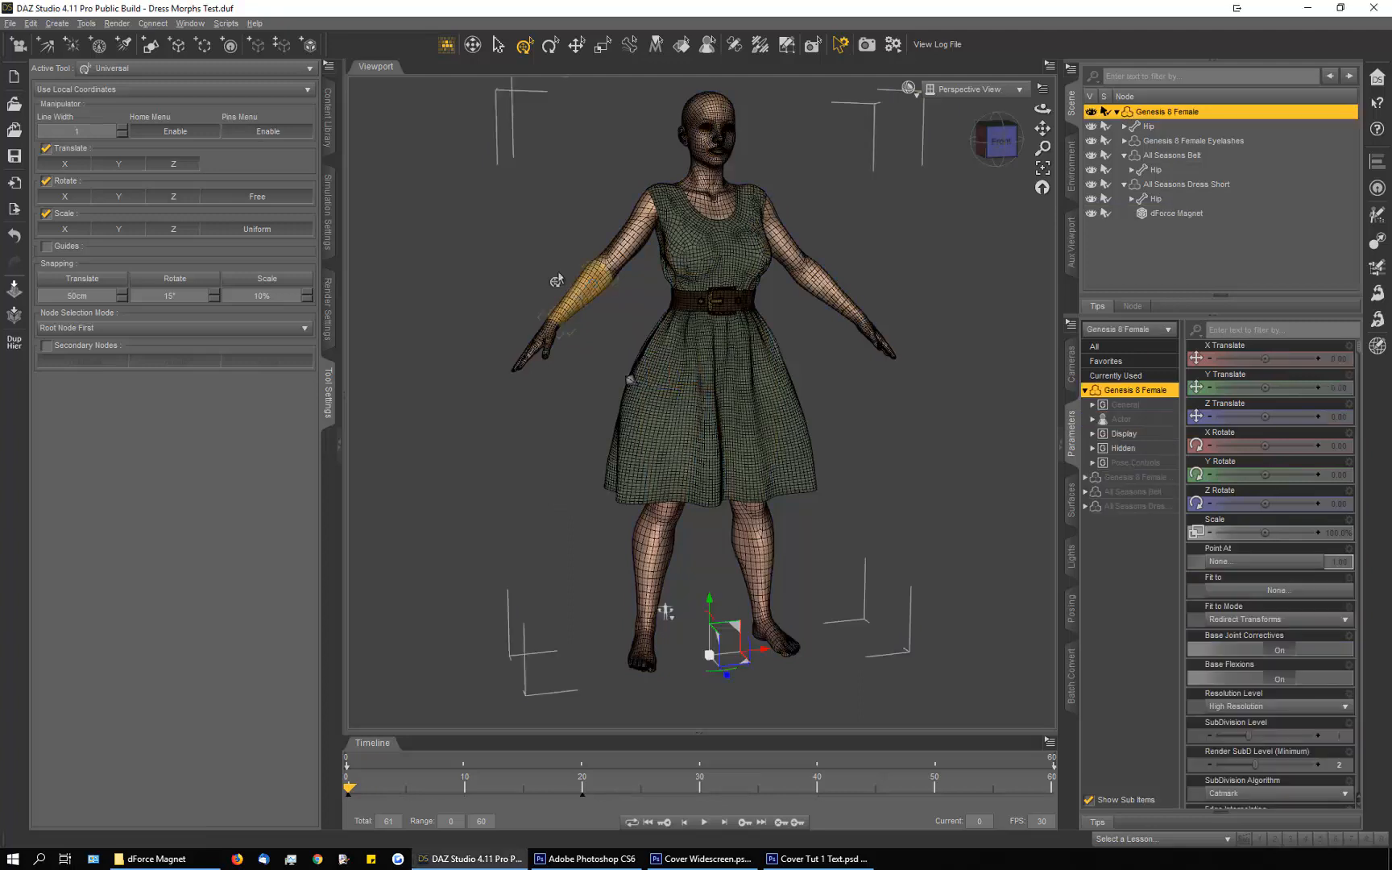
click(328, 117)
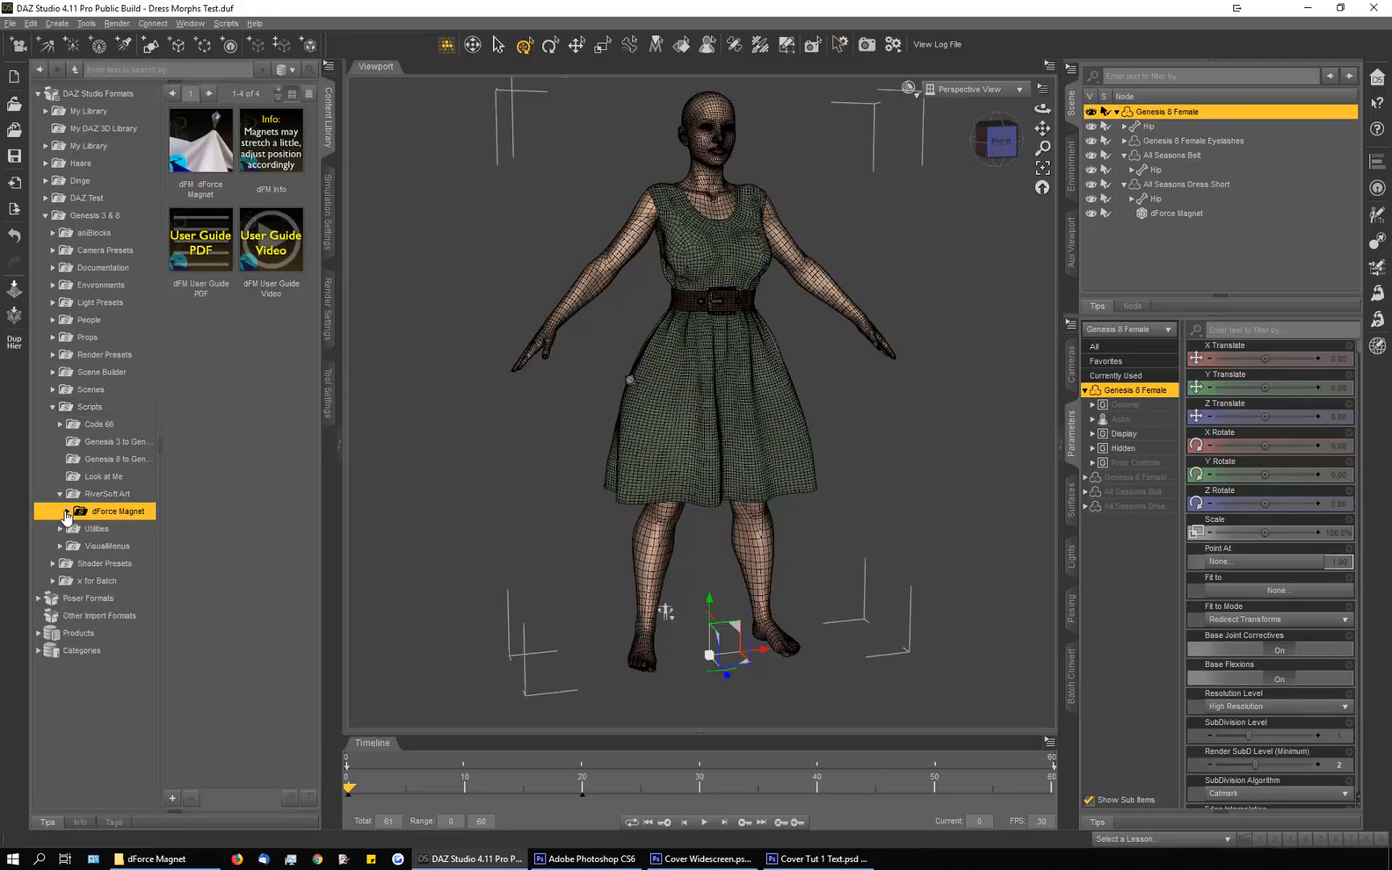
click(68, 512)
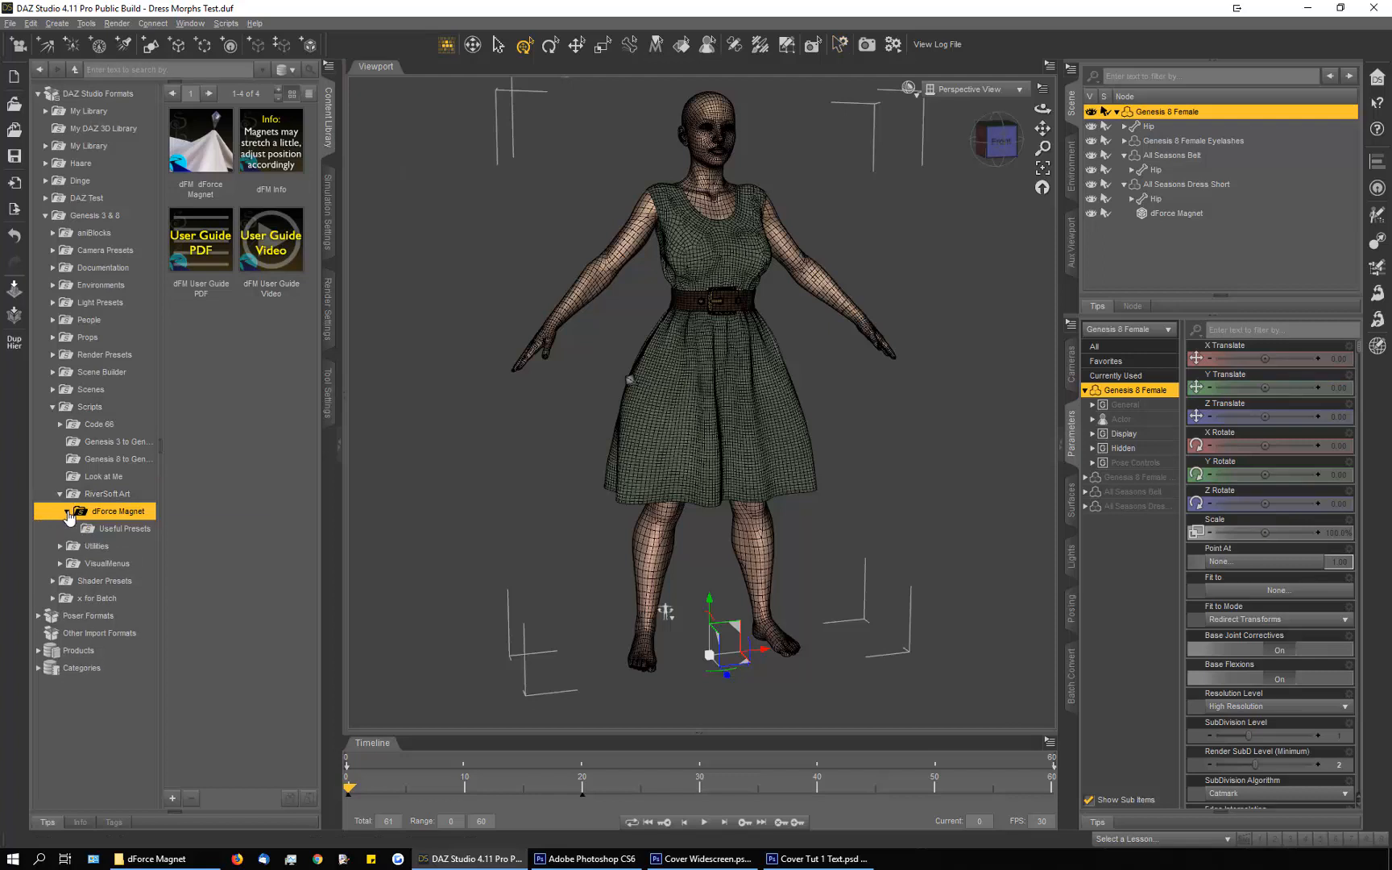
click(127, 530)
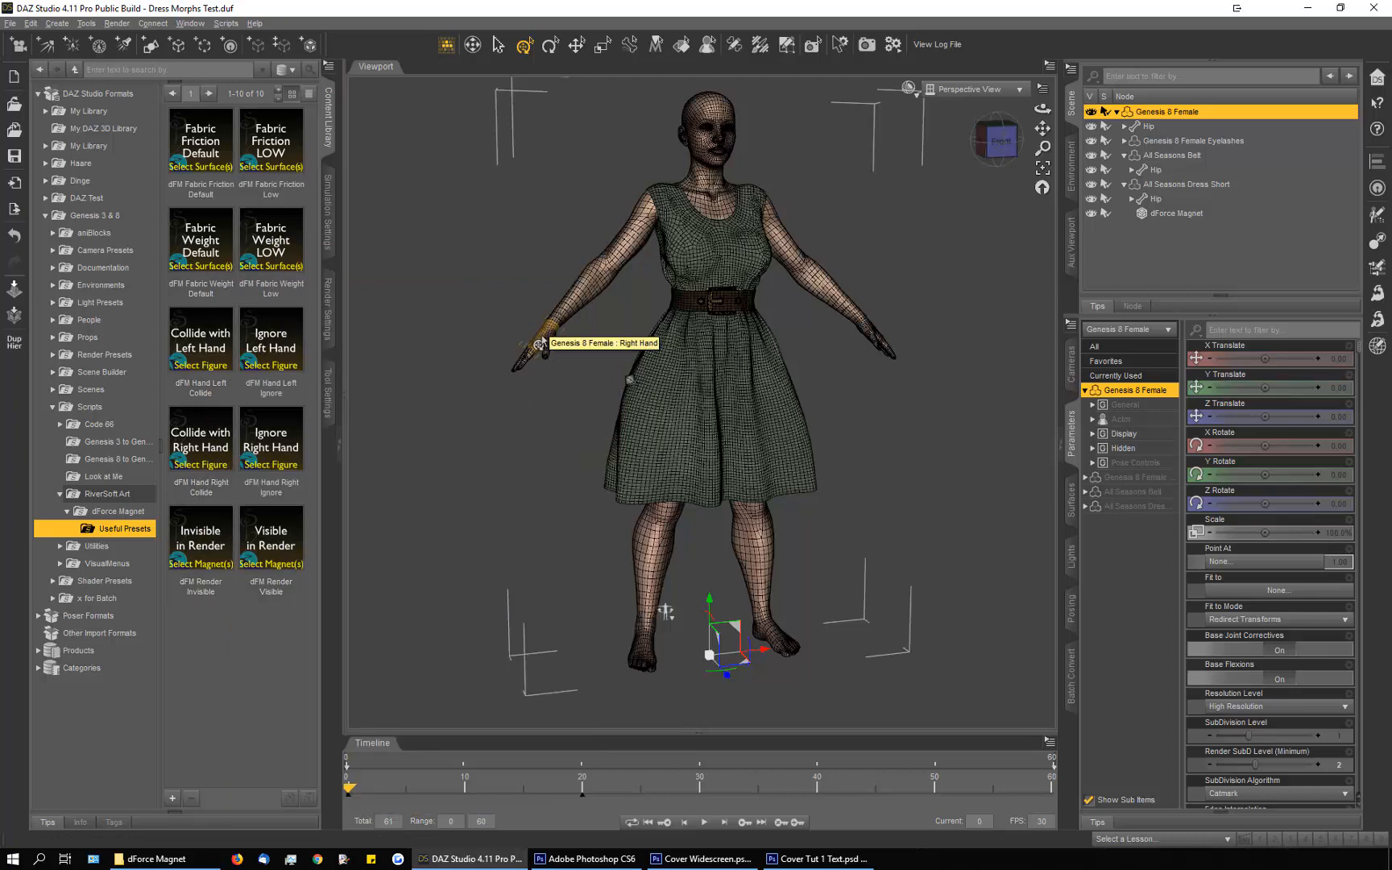
double_click(273, 442)
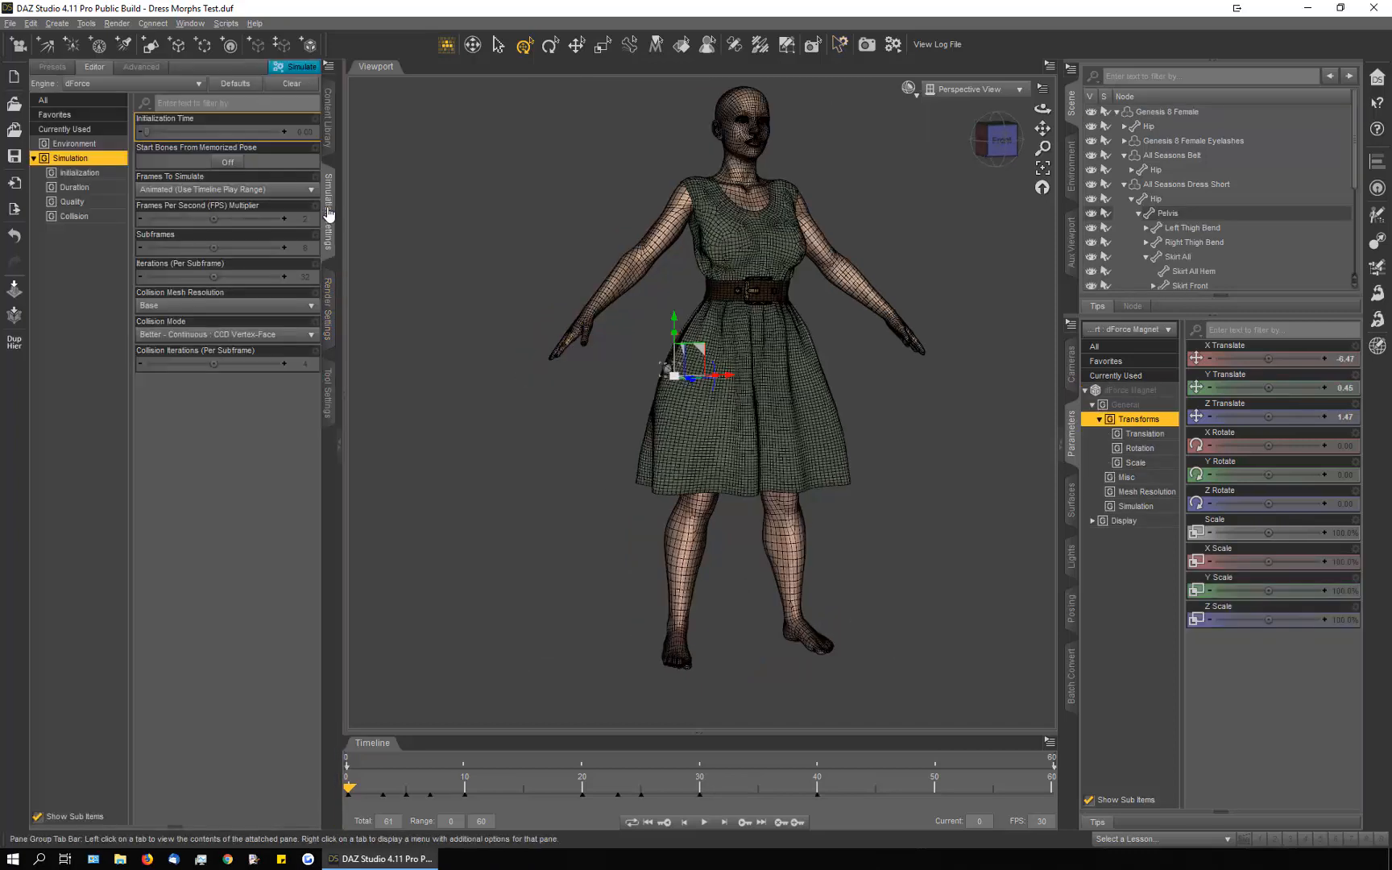
Step: Run the animated dForce simulation and display the draped dress in the Texture Shaded style
click(305, 69)
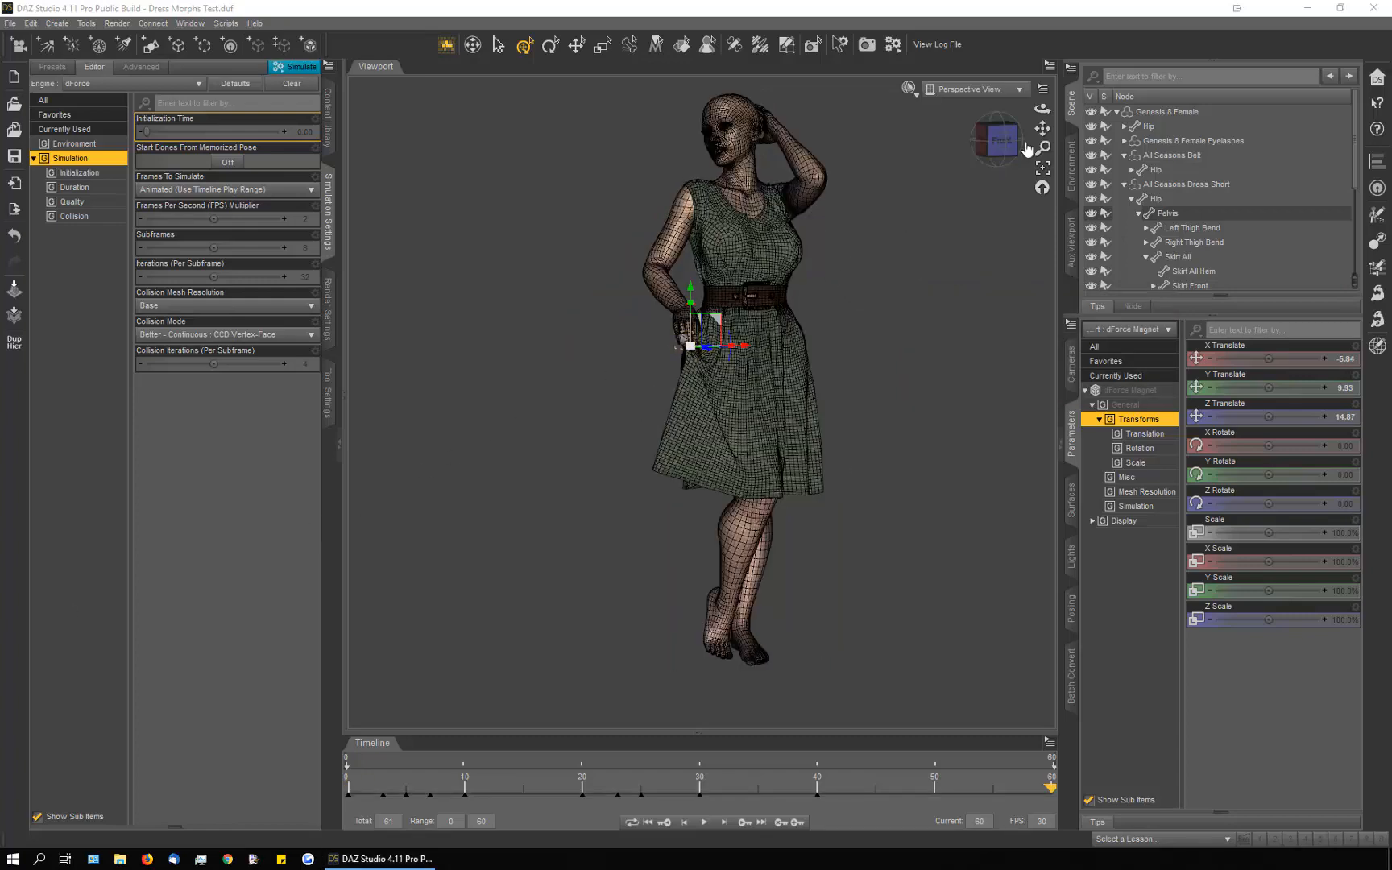
mouse_move(1042, 107)
mouse_down()
mouse_move(973, 111)
mouse_move(1031, 114)
mouse_up()
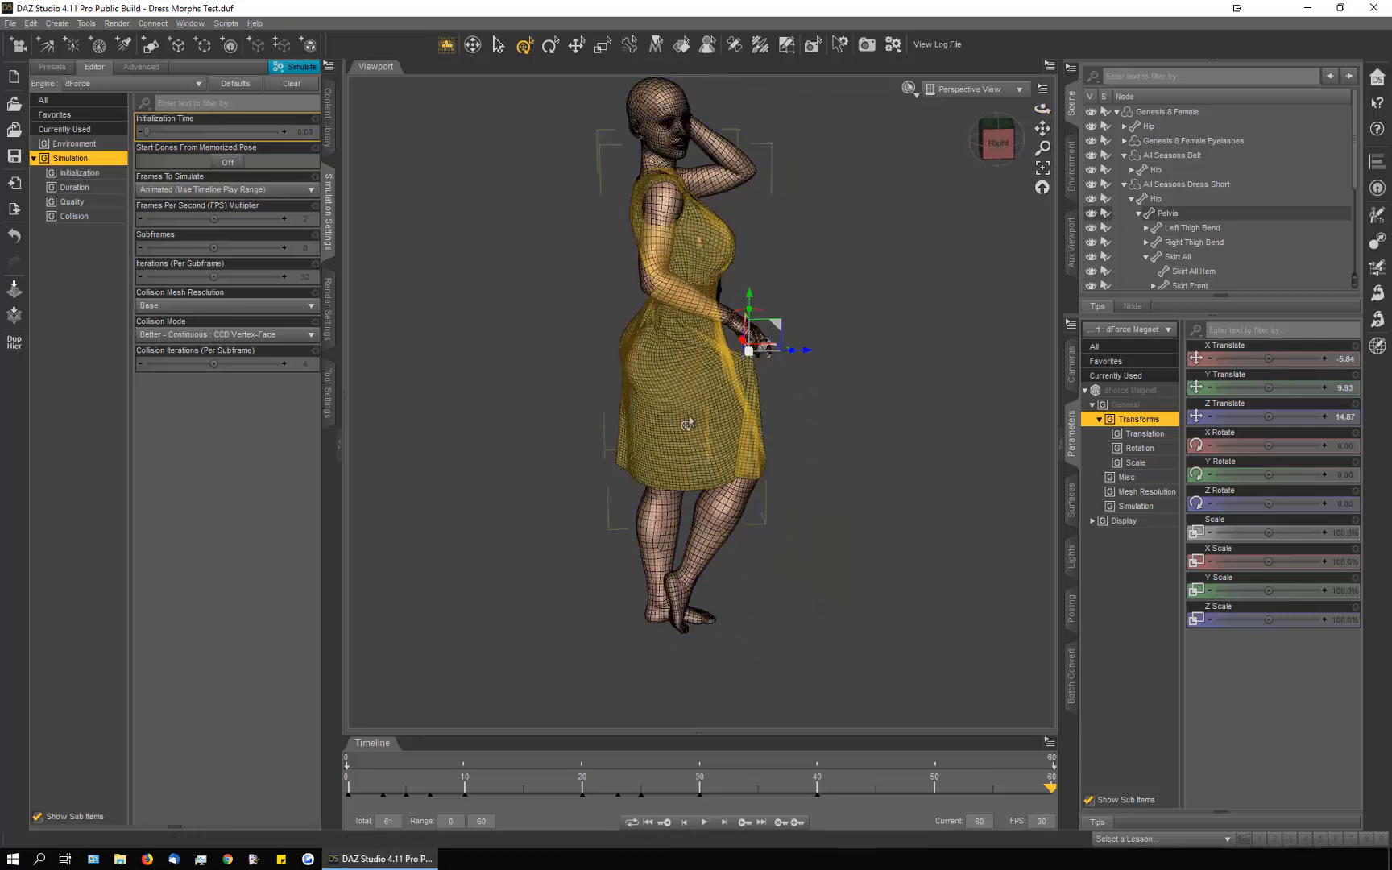
click(909, 88)
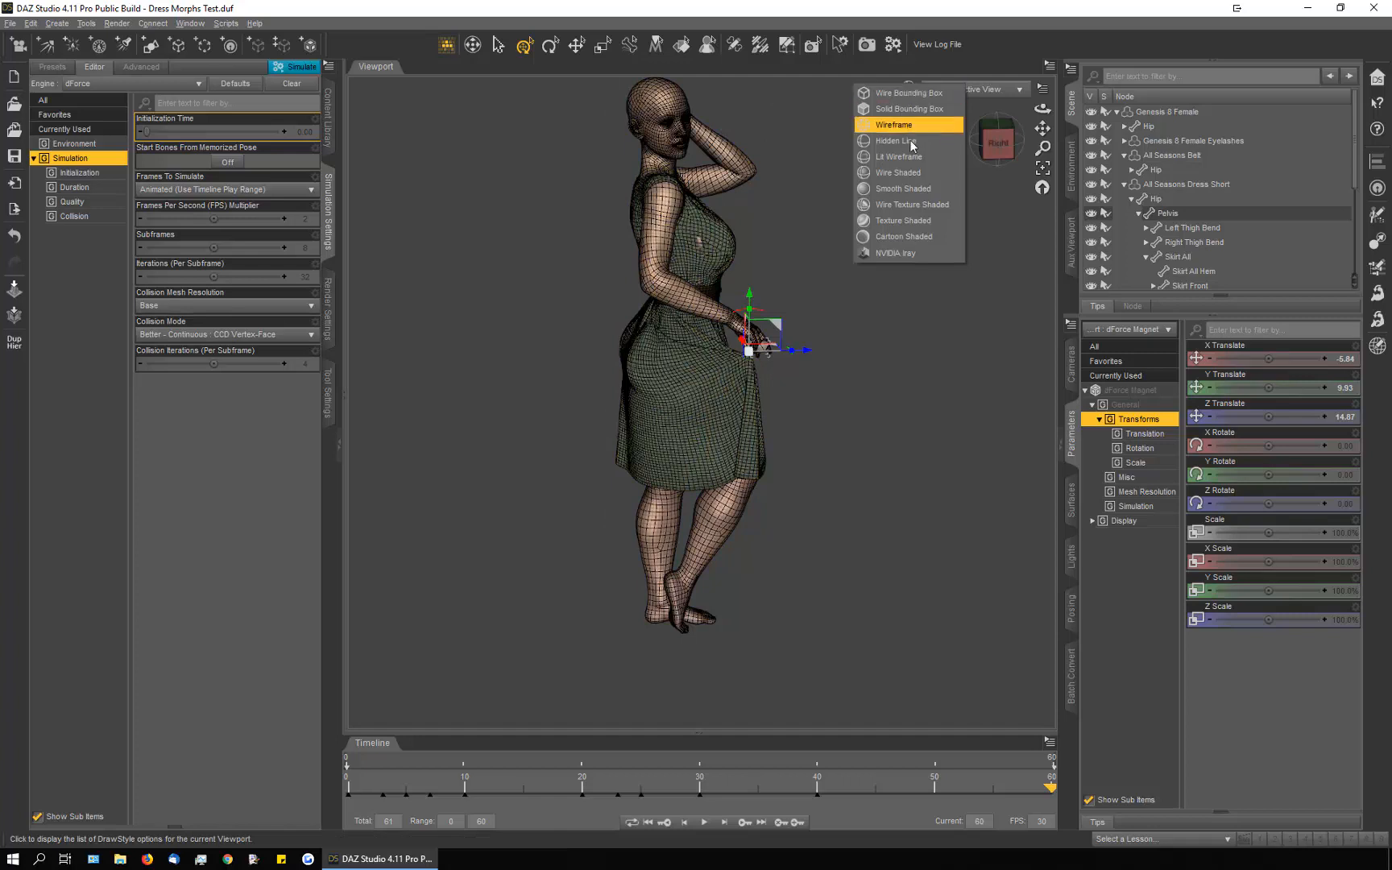
click(921, 221)
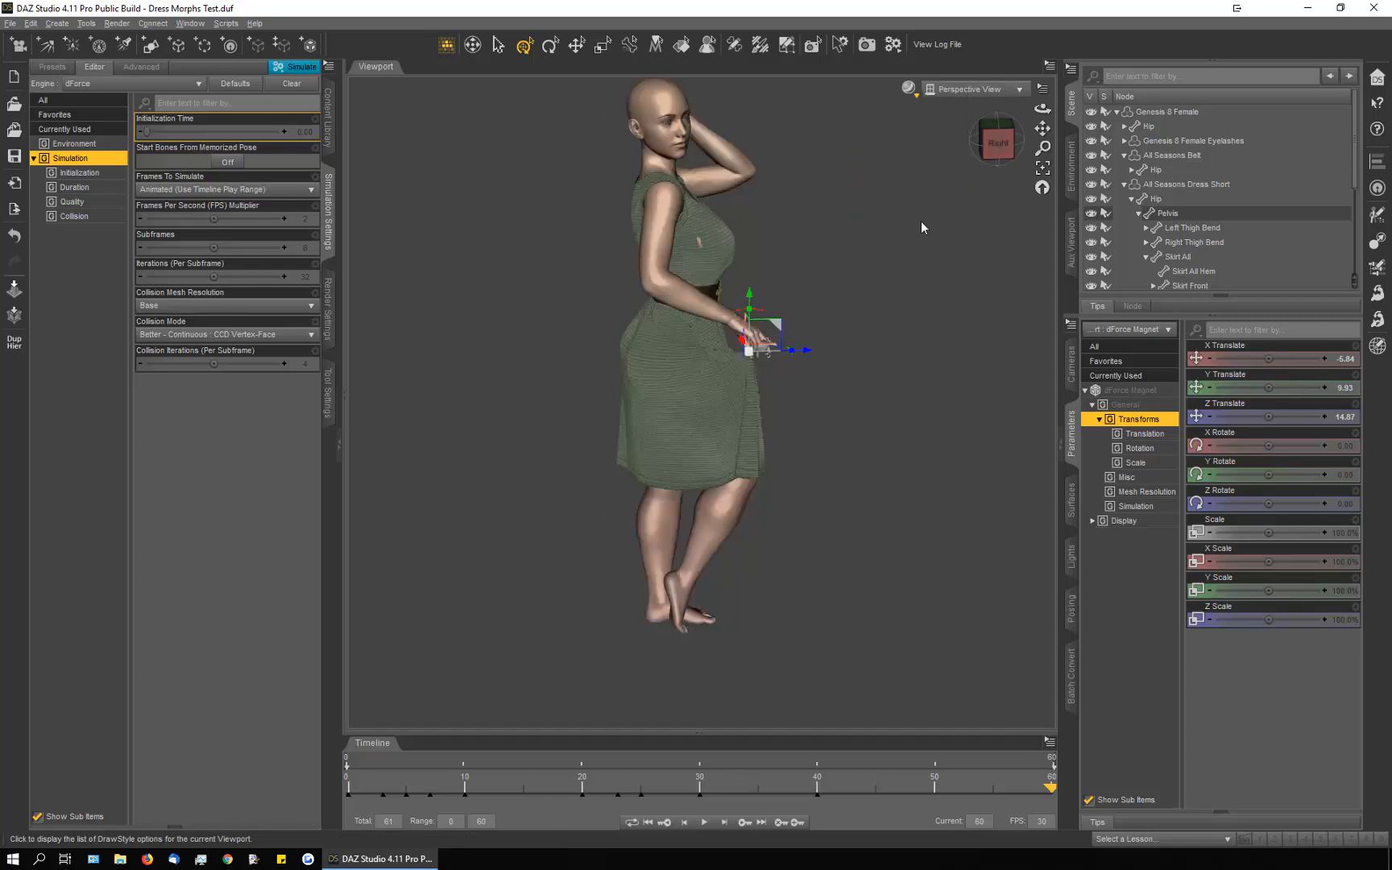
Step: Select the All Seasons Dress Short and enable its mesh smoothing
key(alt+shift+m)
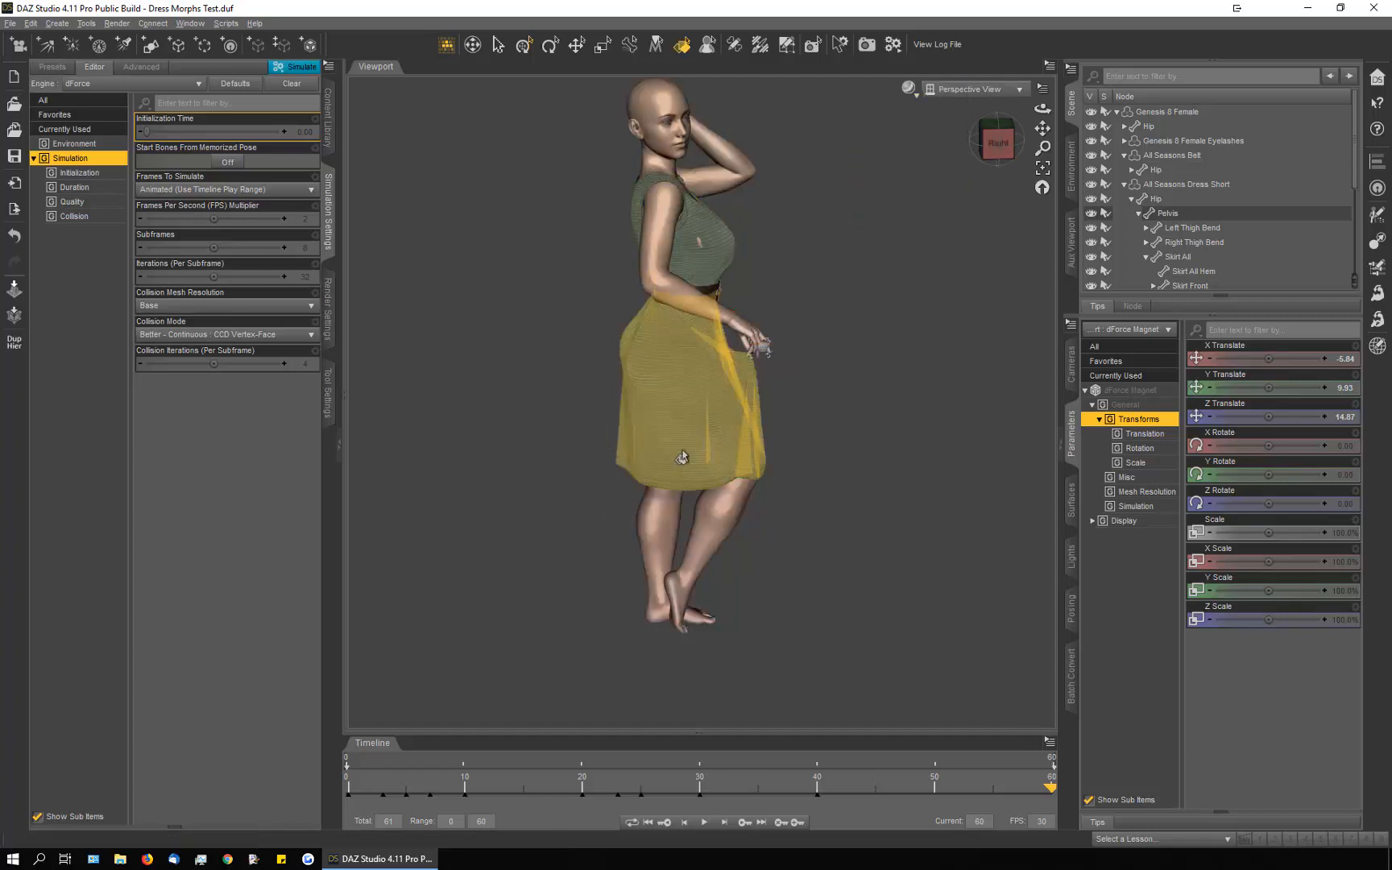
click(683, 457)
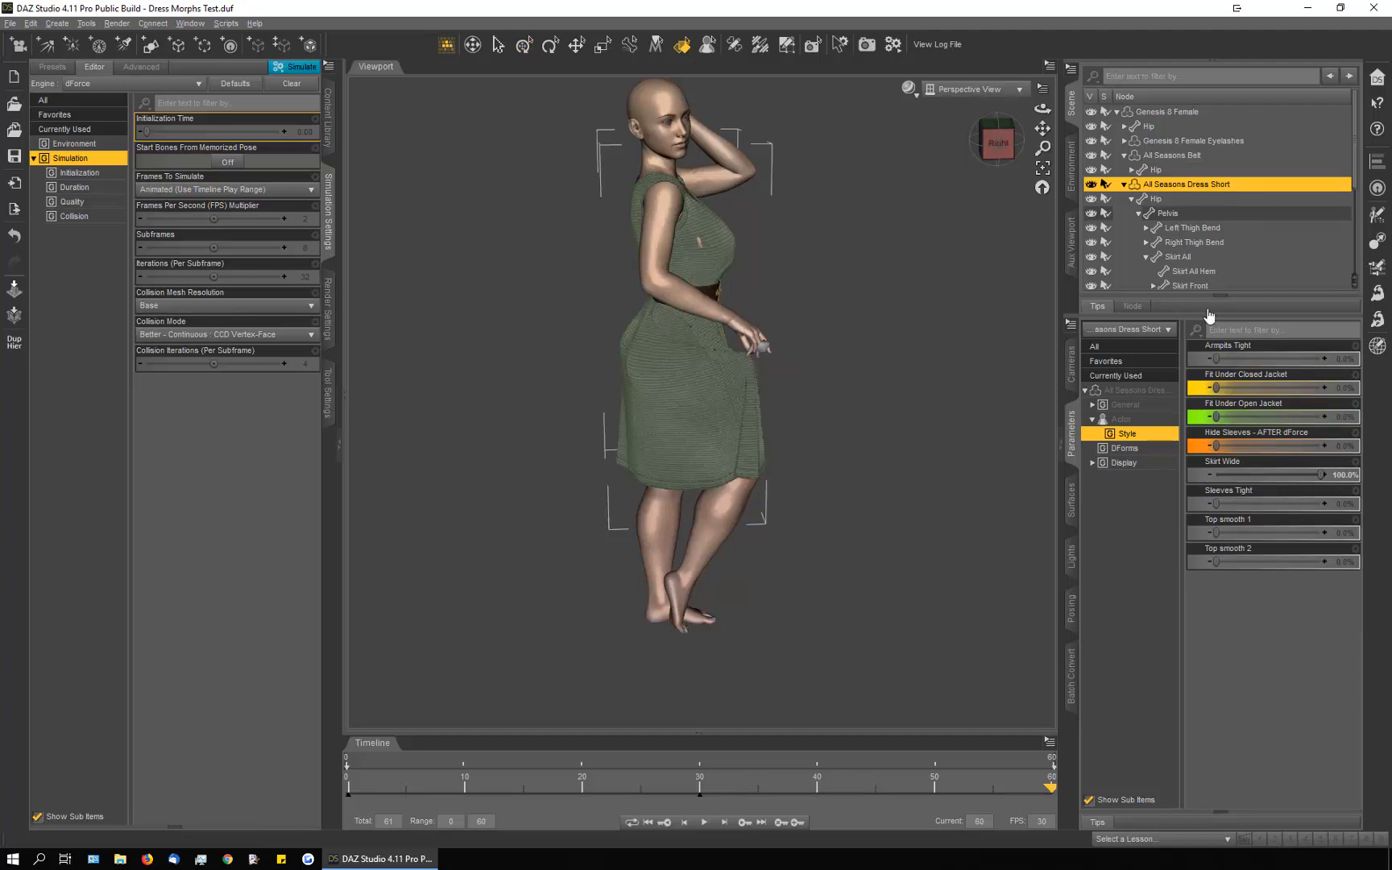
click(1138, 391)
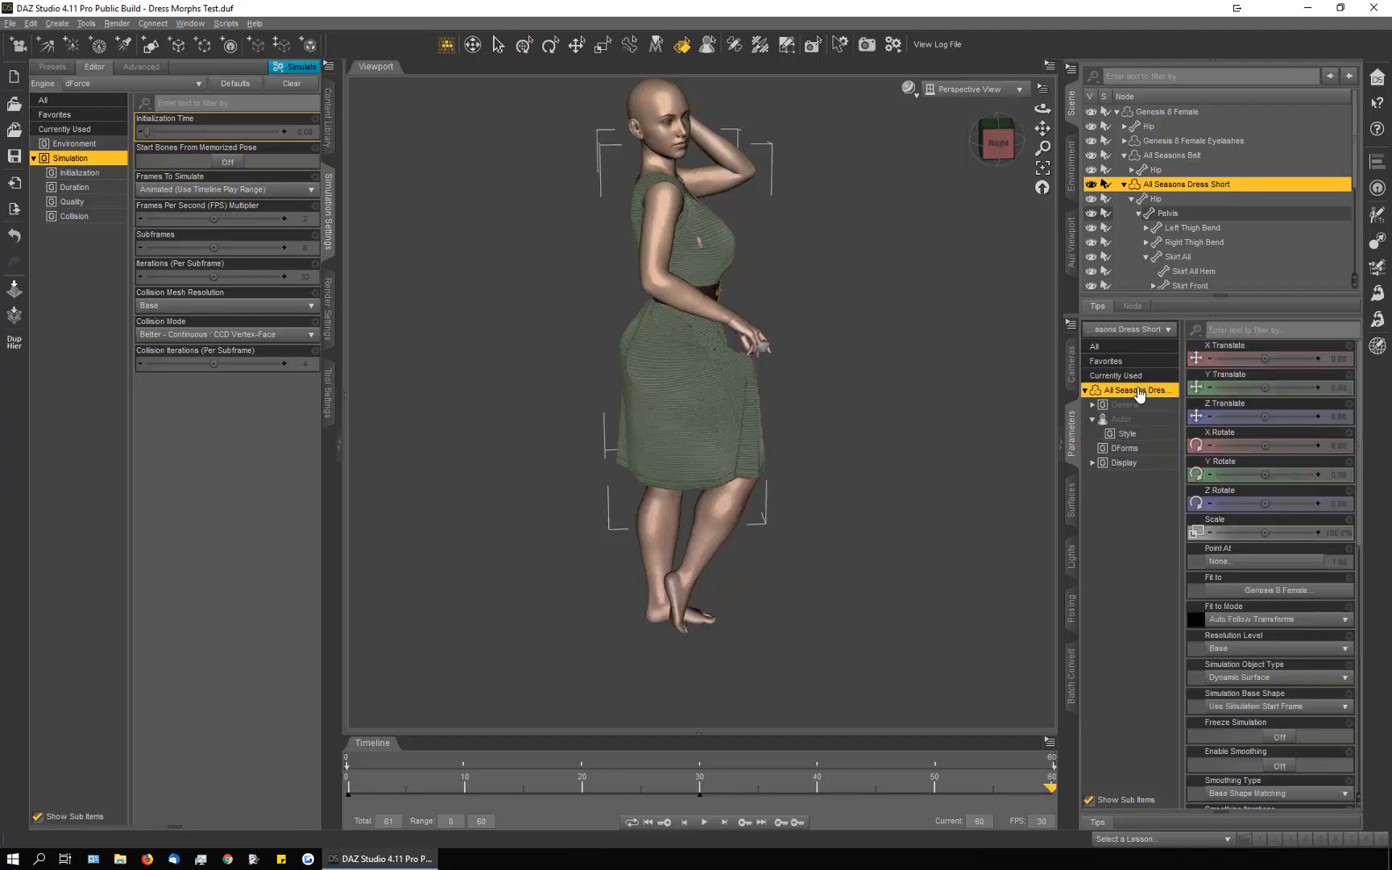
click(1093, 405)
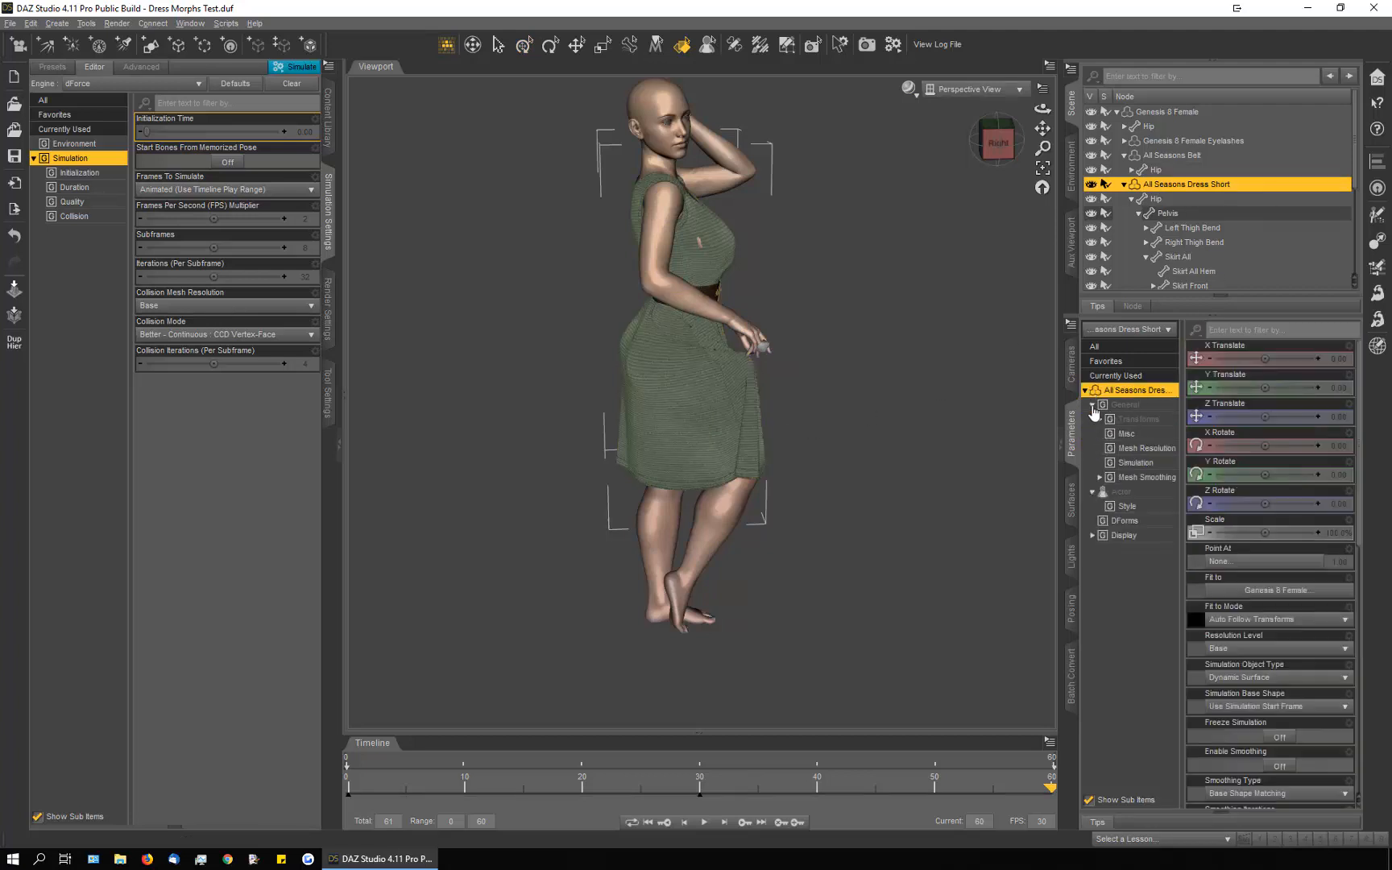
click(1161, 478)
click(1280, 361)
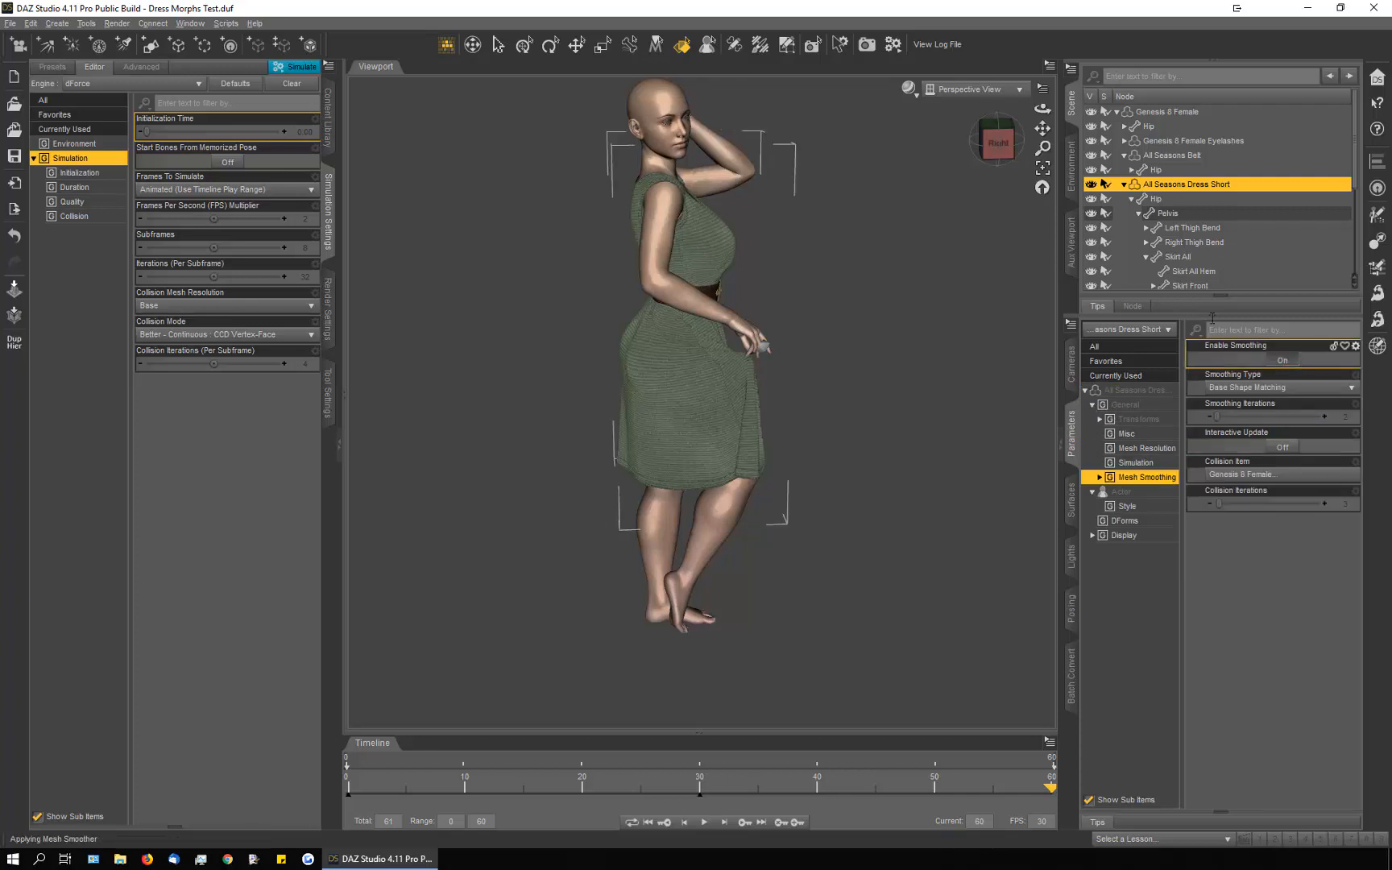
Step: Examine the lifted skirt and pinching fingers at the final frame from the back, side and front, close up and full figure
drag(1042, 108, 1080, 103)
scroll(854, 364, up, 3)
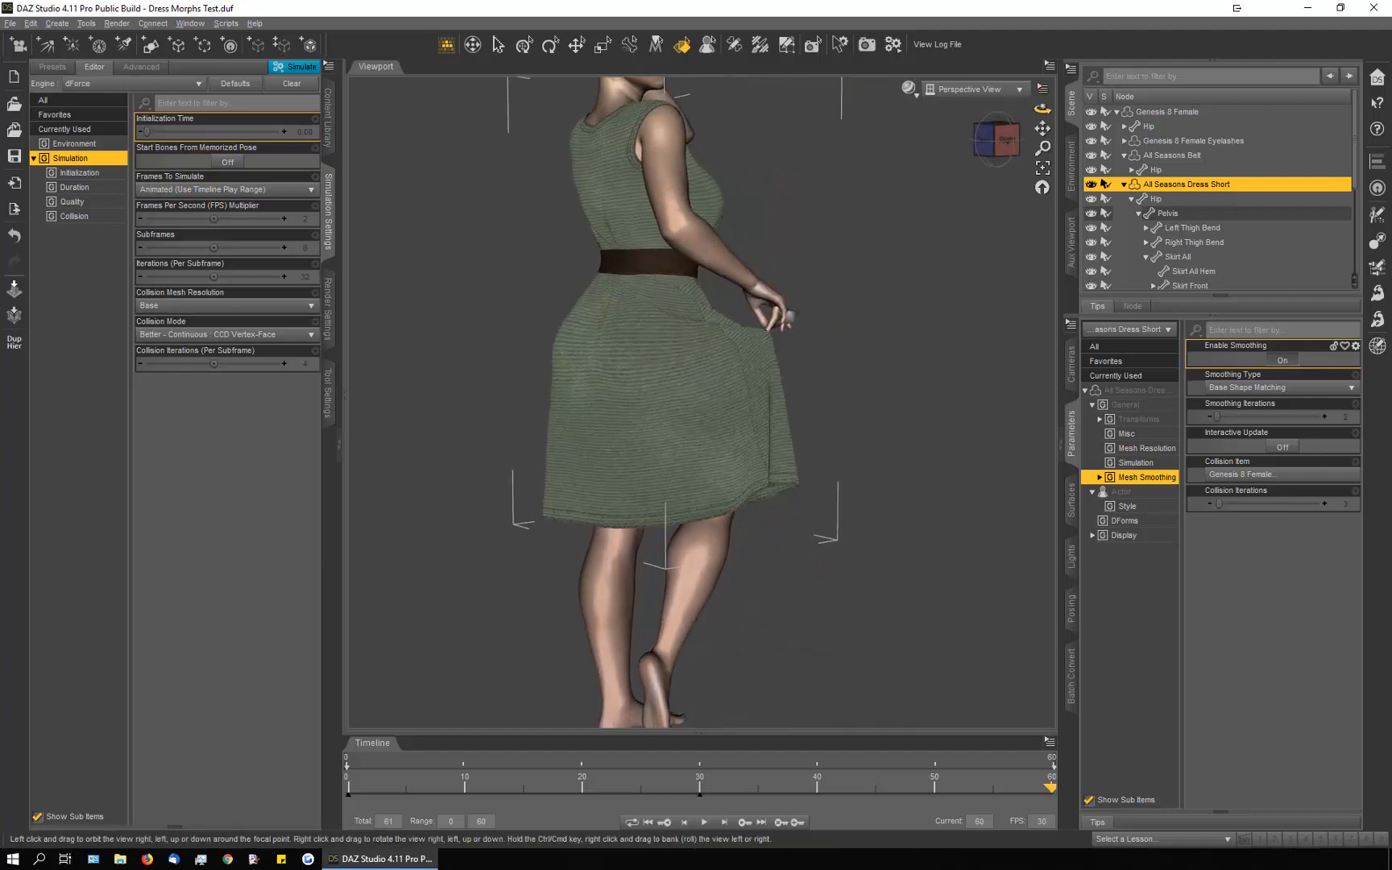
scroll(769, 358, up, 3)
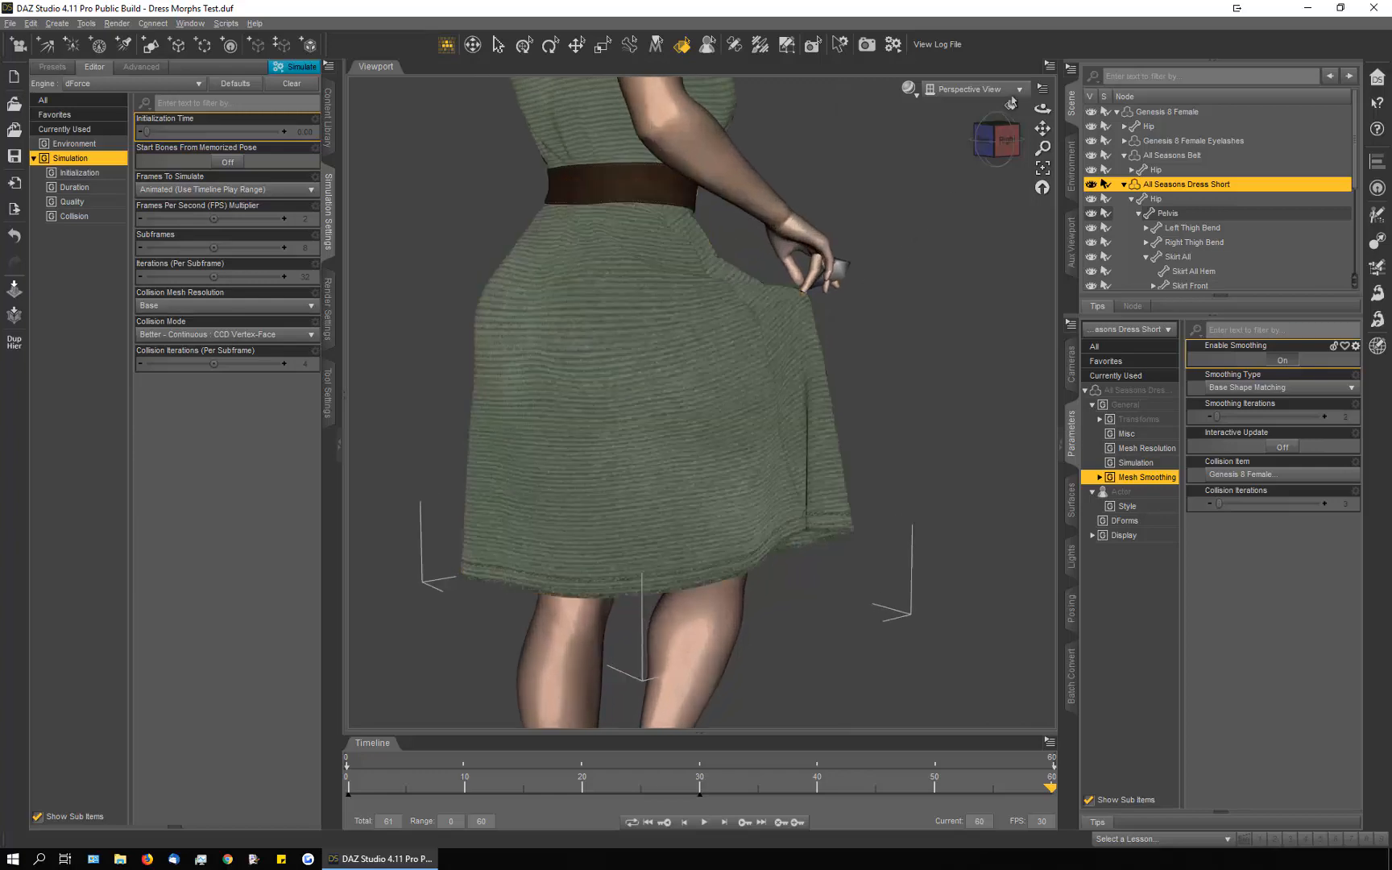
mouse_move(1042, 107)
mouse_down()
mouse_move(1128, 108)
mouse_move(1035, 108)
mouse_up()
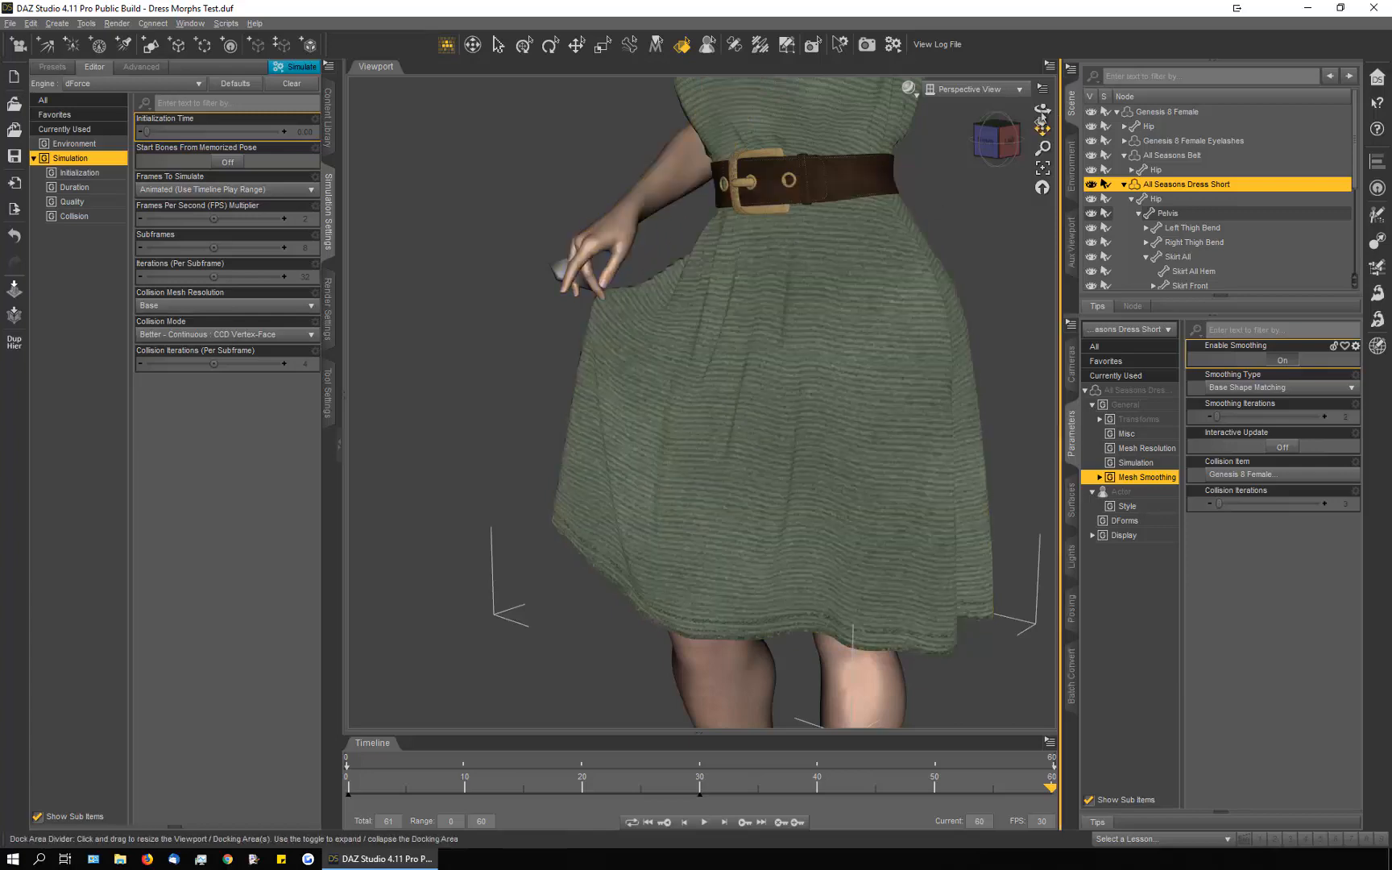
drag(1043, 107, 1124, 107)
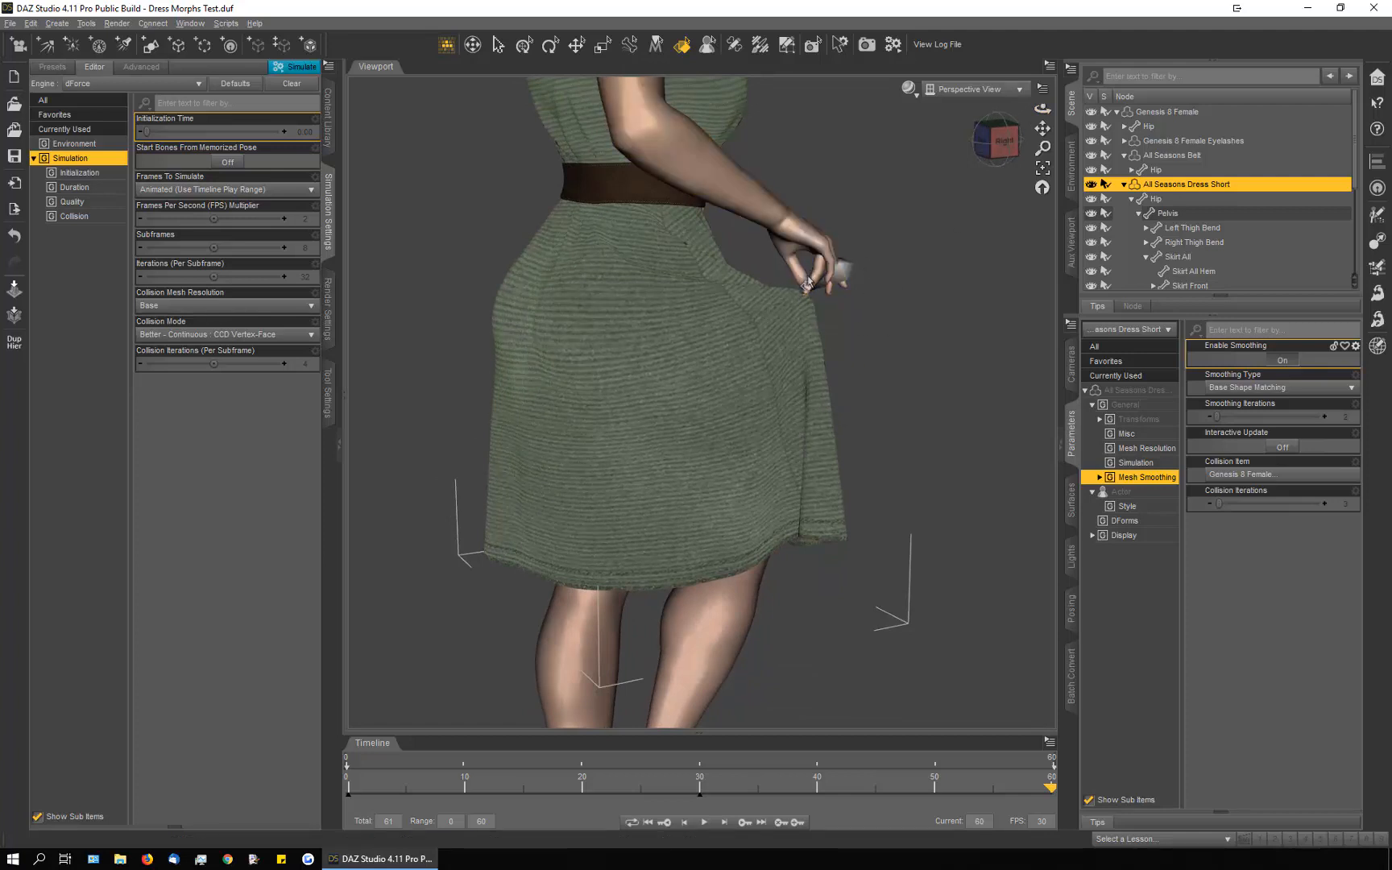
drag(1042, 108, 962, 110)
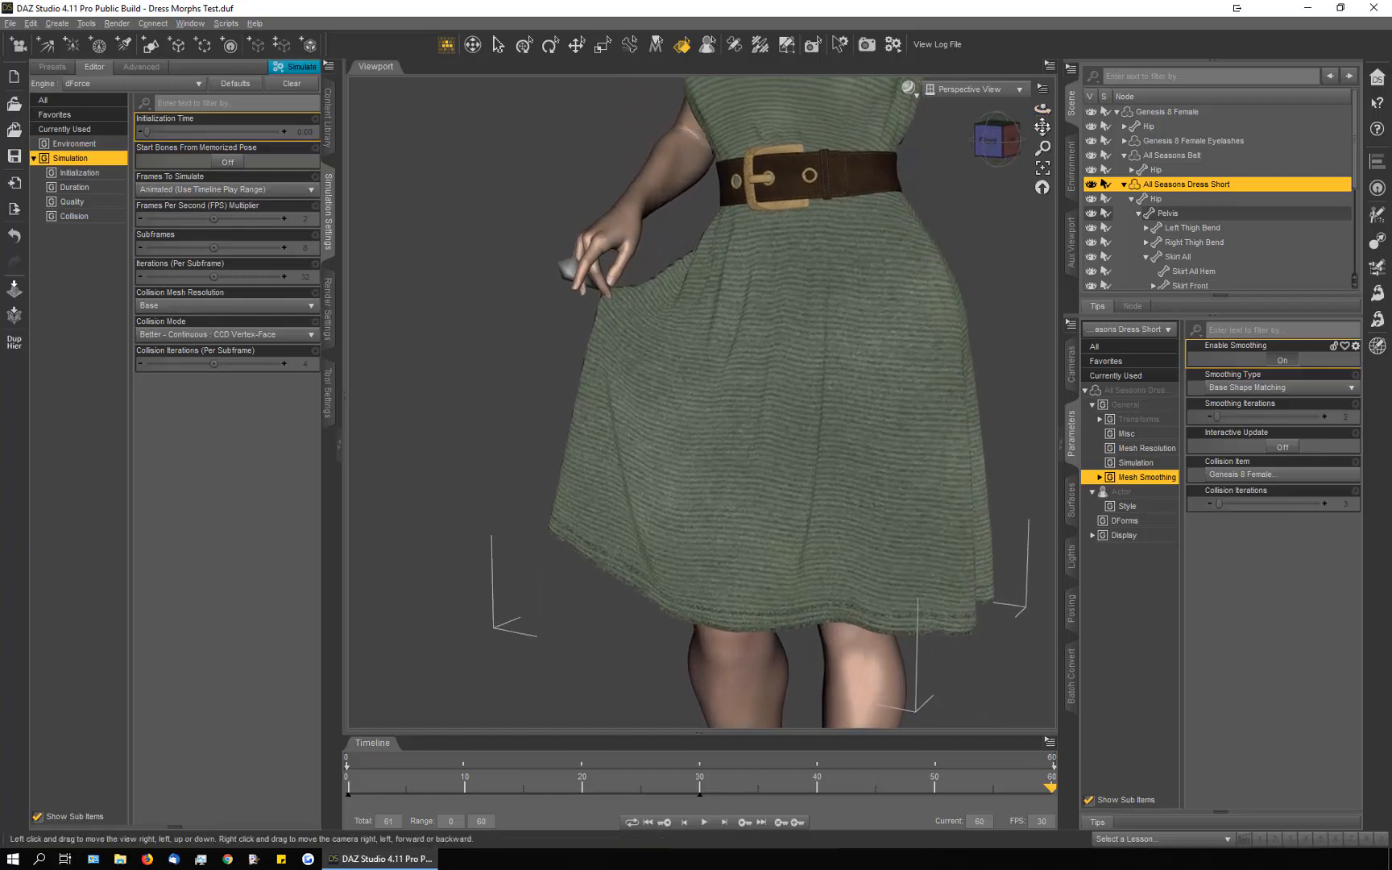
drag(1043, 126, 1015, 176)
scroll(850, 522, down, 5)
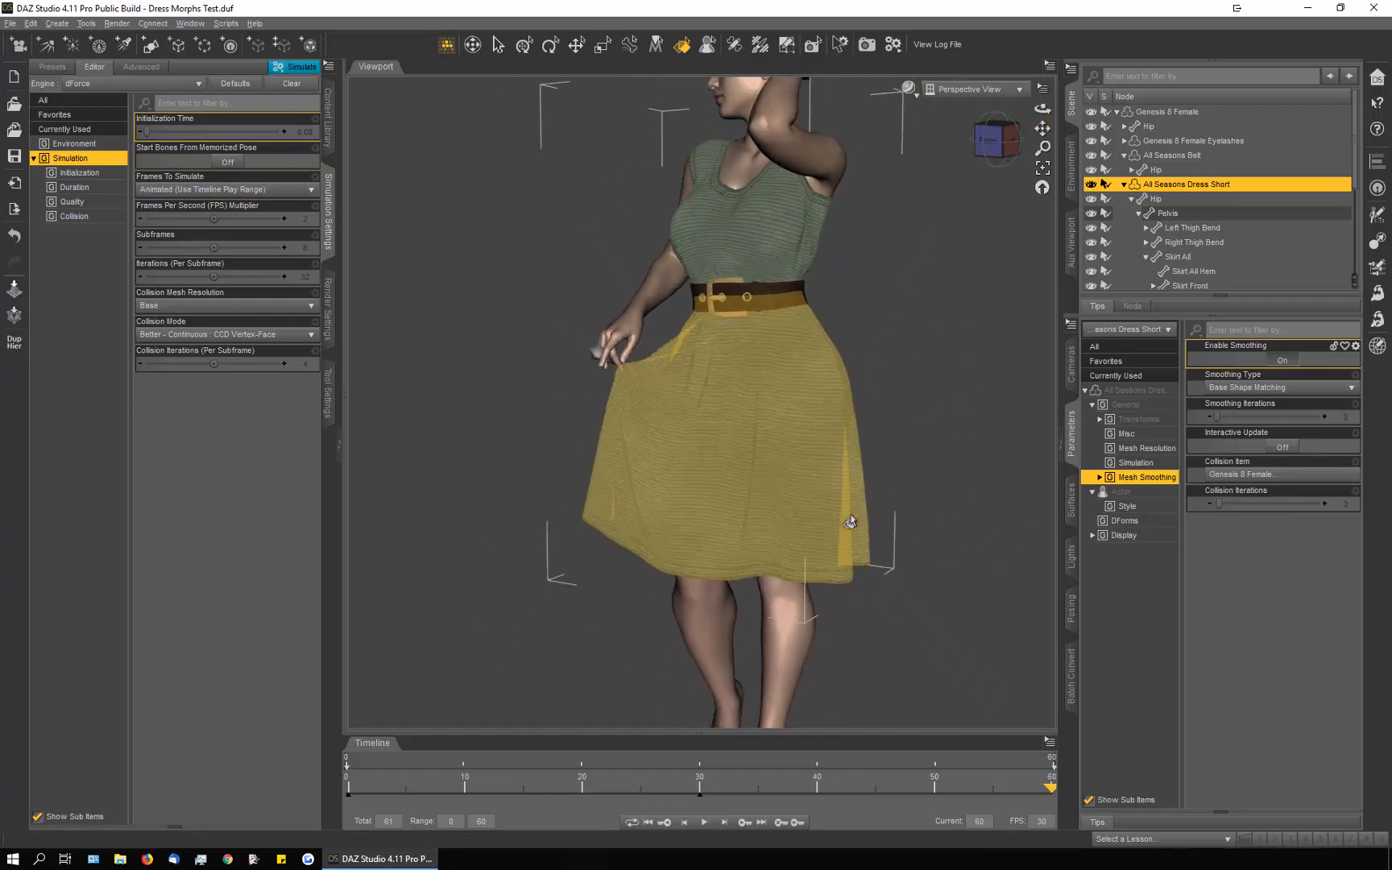
scroll(849, 522, down, 3)
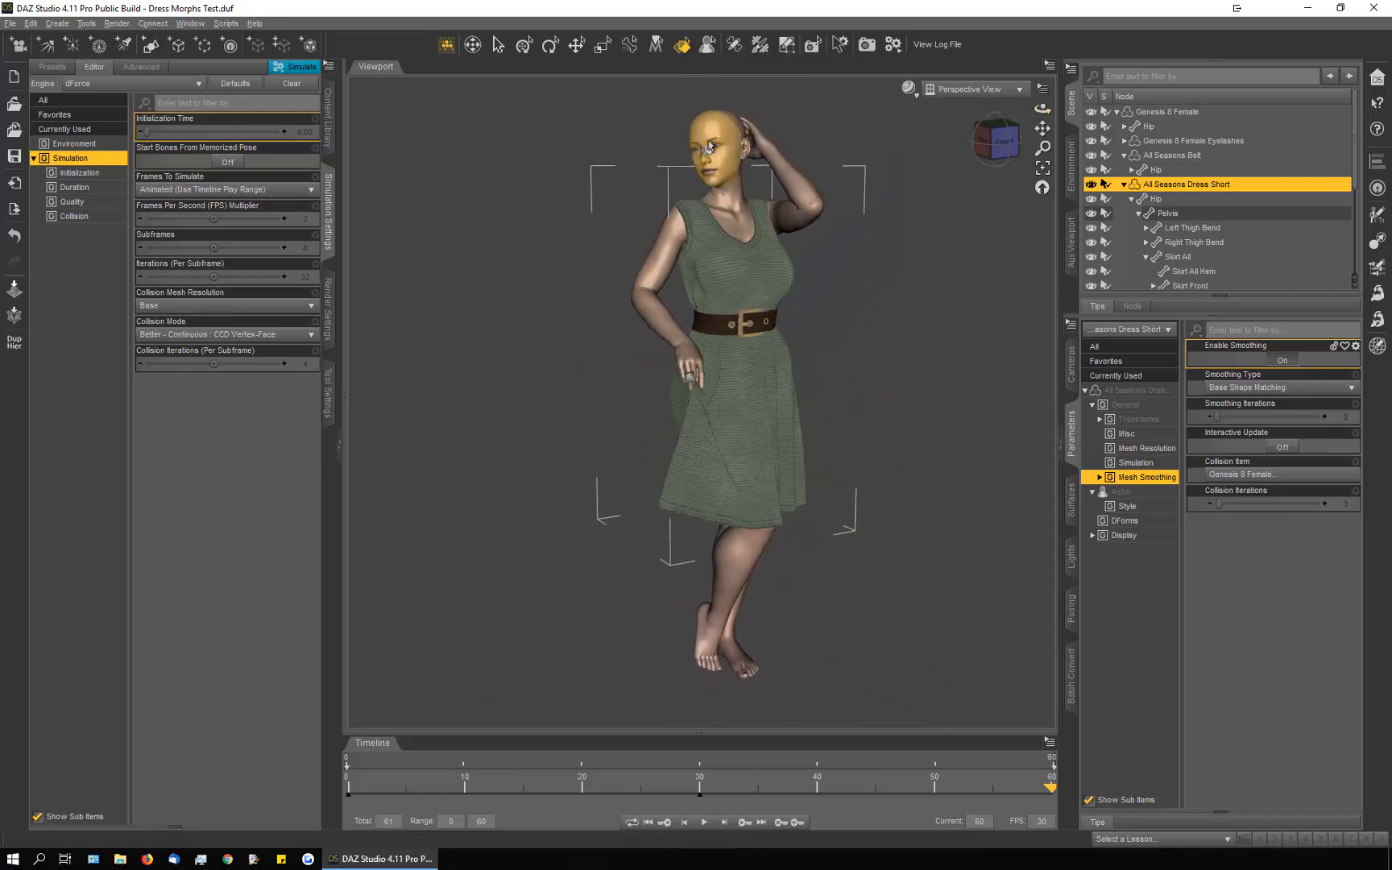
Step: At the final frame, select the Genesis 8 Female figure and shift it to about -32.52 in X
click(709, 147)
click(1110, 391)
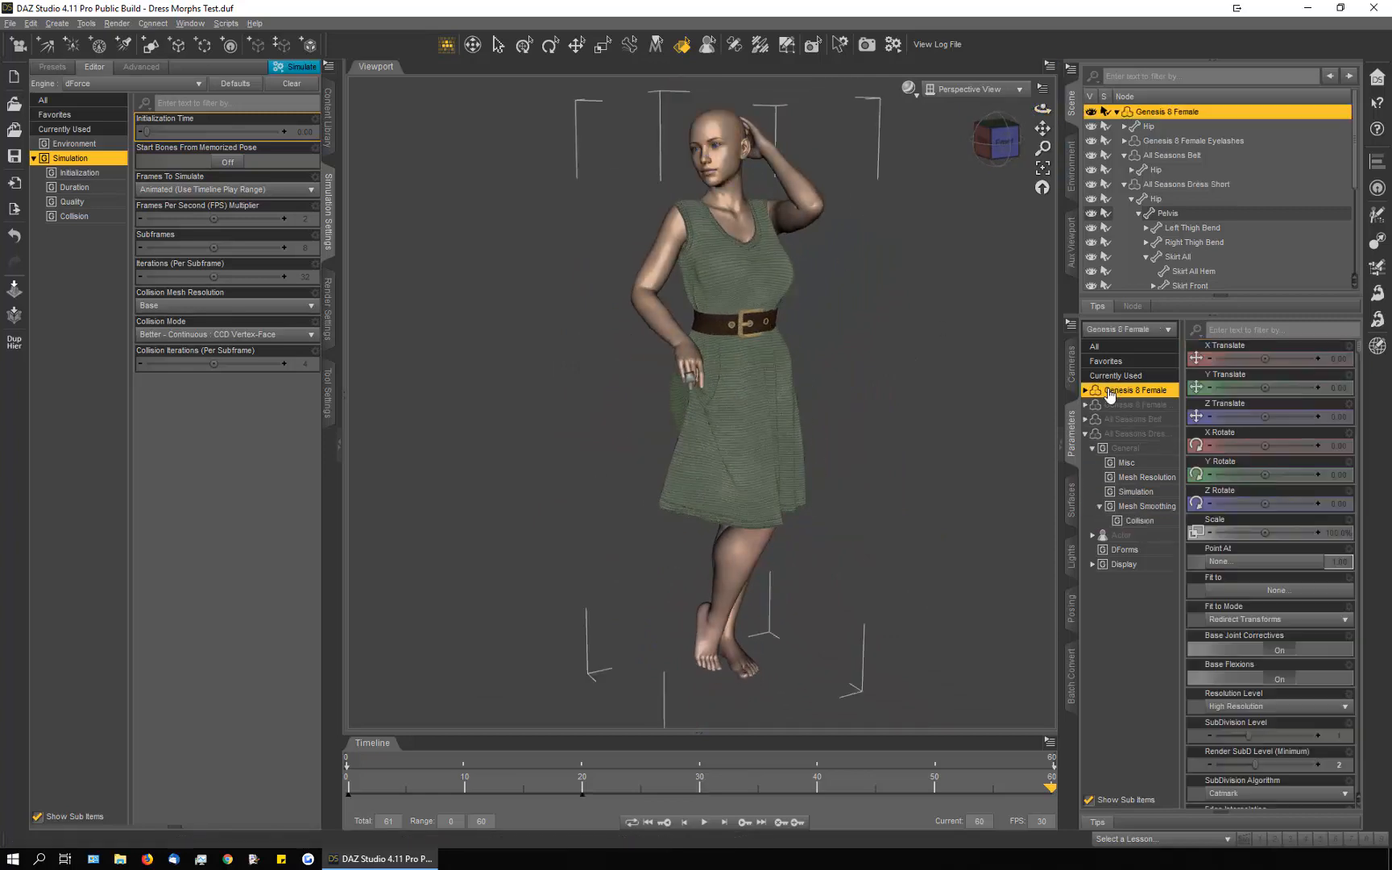
click(1289, 377)
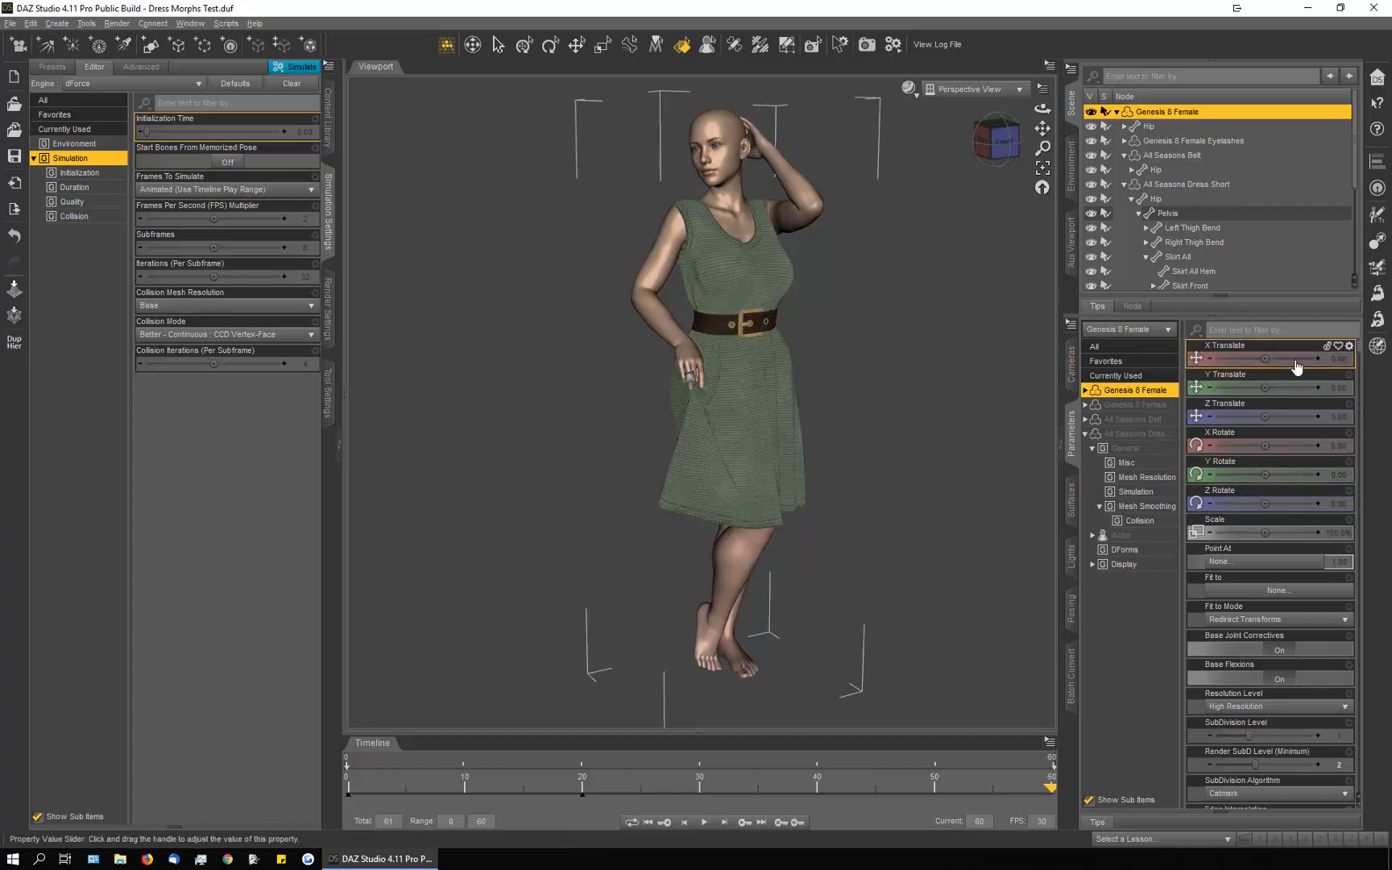
click(1279, 471)
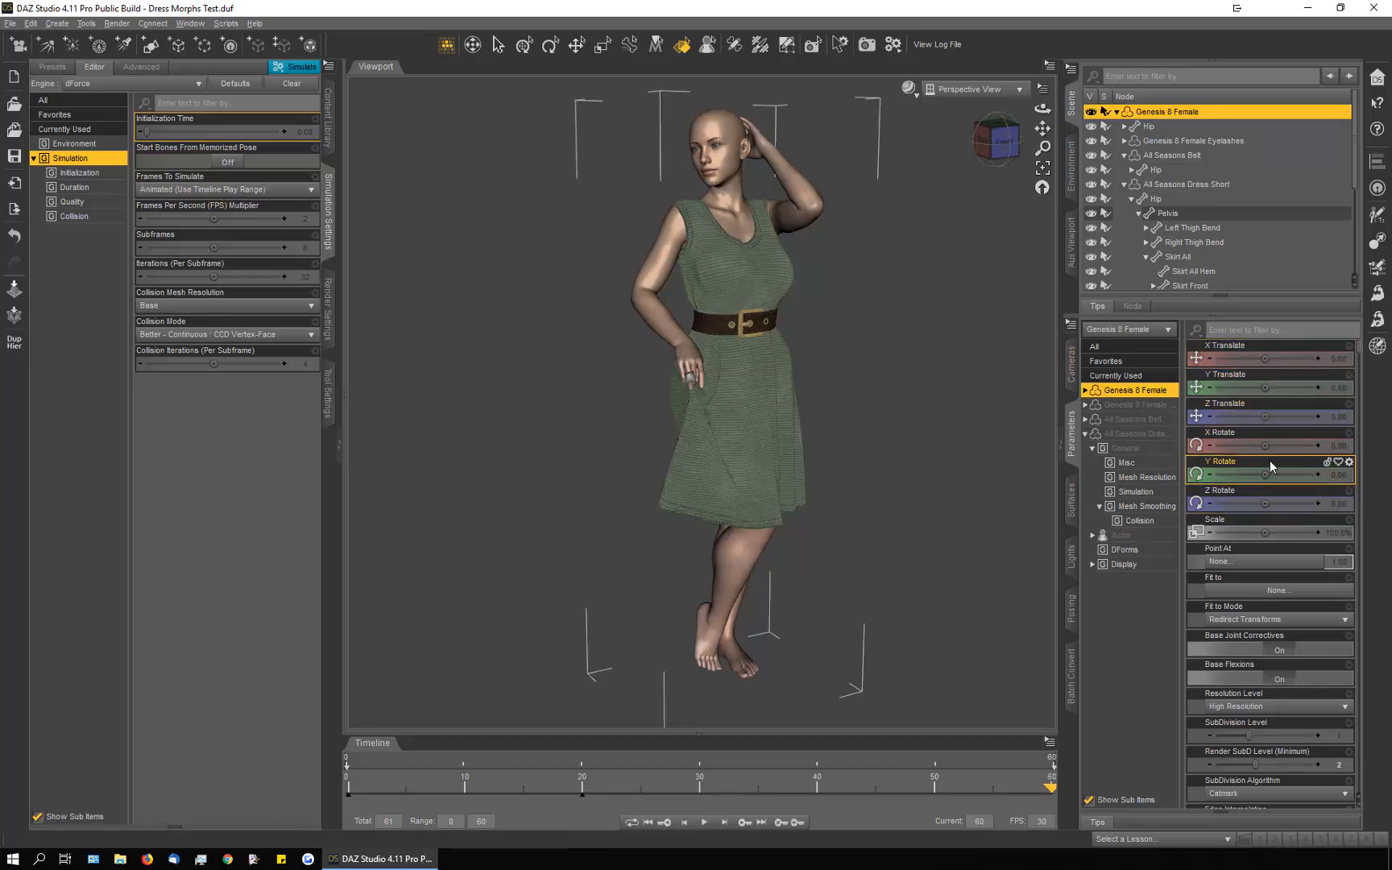
click(1257, 436)
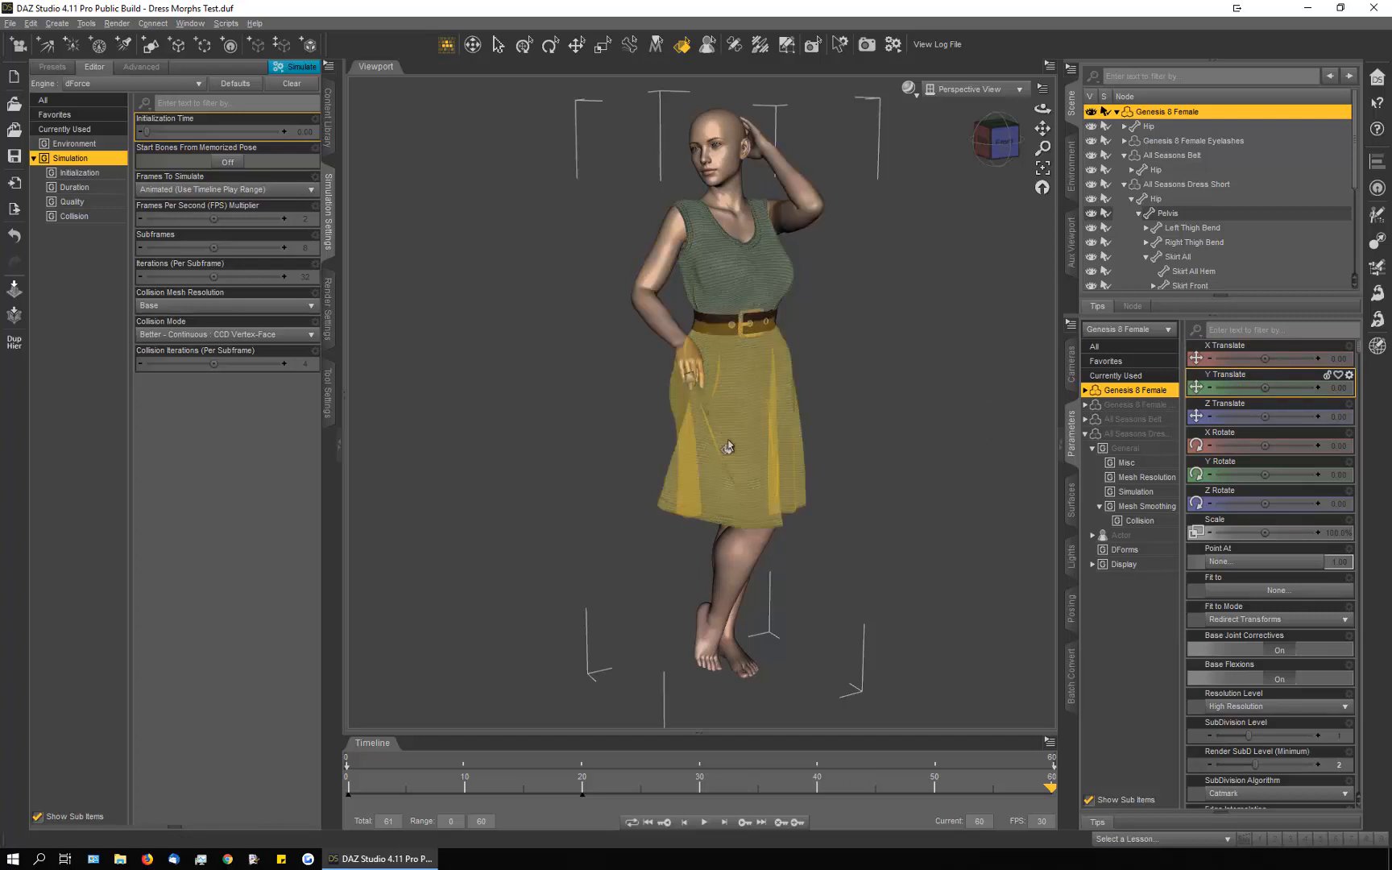
drag(1259, 359, 1225, 358)
scroll(829, 430, down, 4)
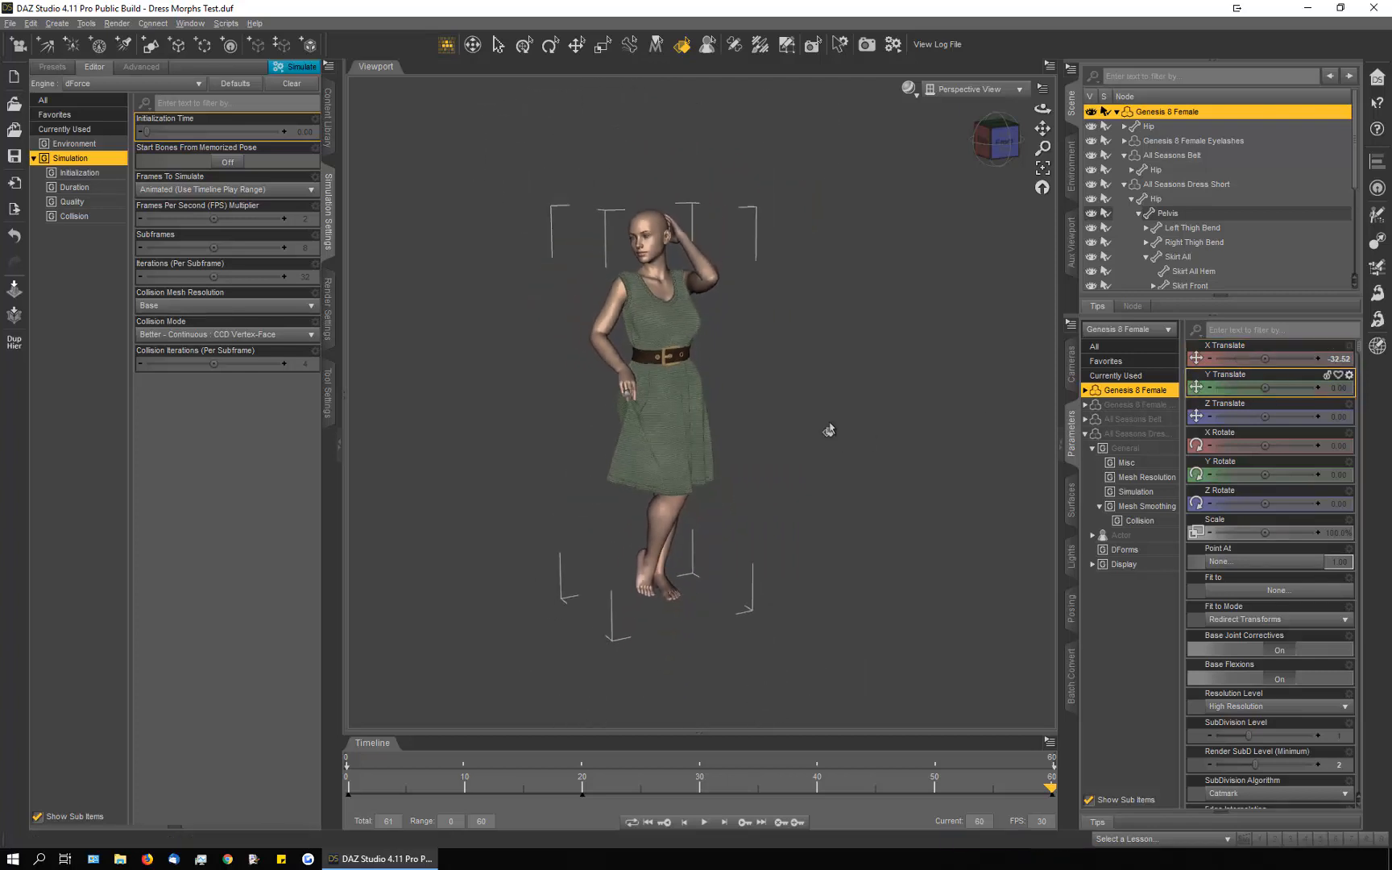
scroll(828, 430, down, 2)
Step: Move the figure with the Universal tool to about 60.39 in X and -646.15 in Z, and rotate it to about -99.25 in Y
click(525, 44)
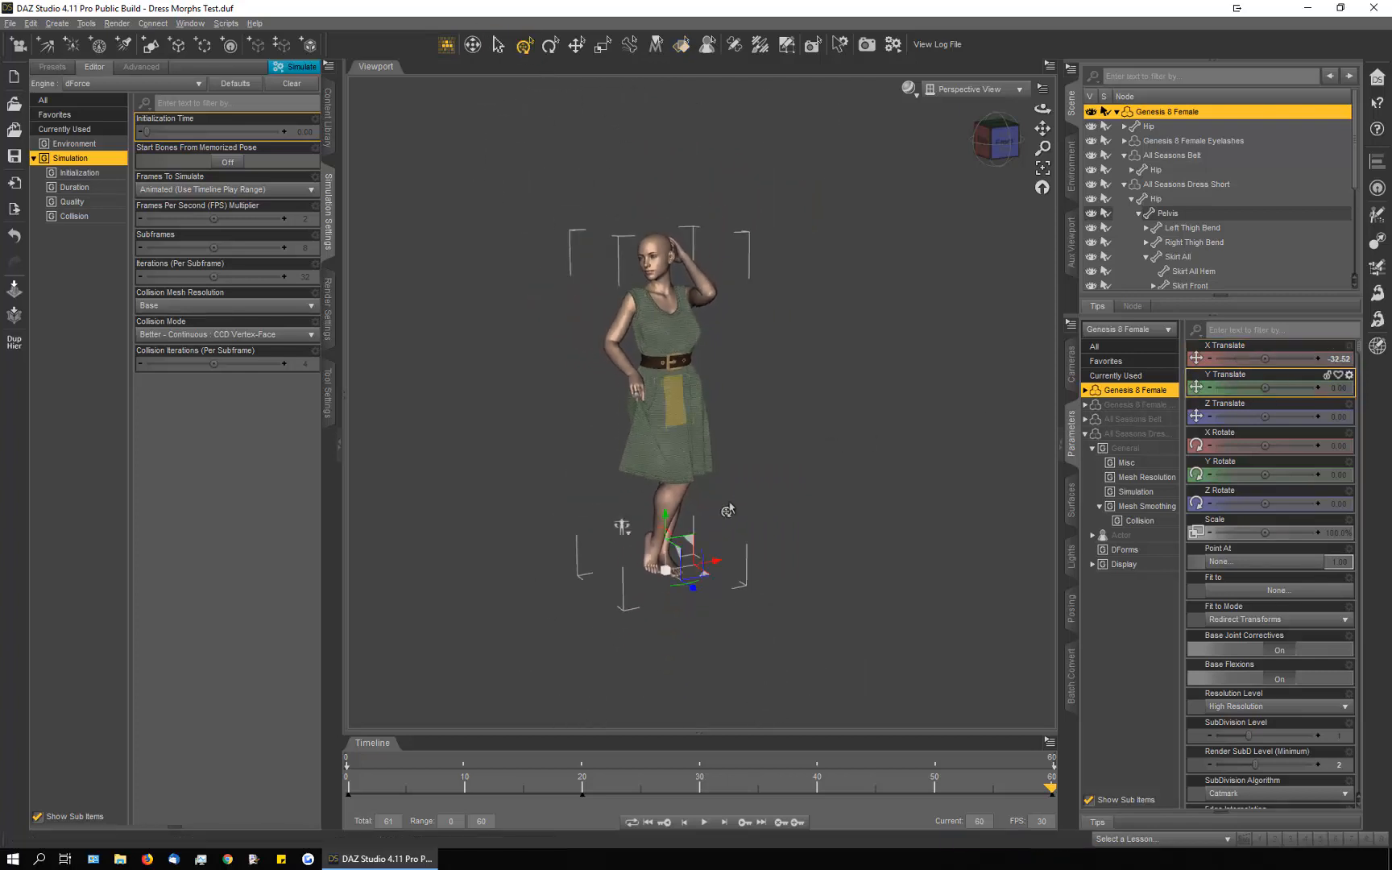
scroll(701, 564, down, 1)
drag(707, 568, 500, 385)
mouse_move(1245, 464)
mouse_down()
mouse_move(1215, 465)
mouse_move(1238, 474)
mouse_up()
drag(1042, 108, 1077, 120)
click(1042, 167)
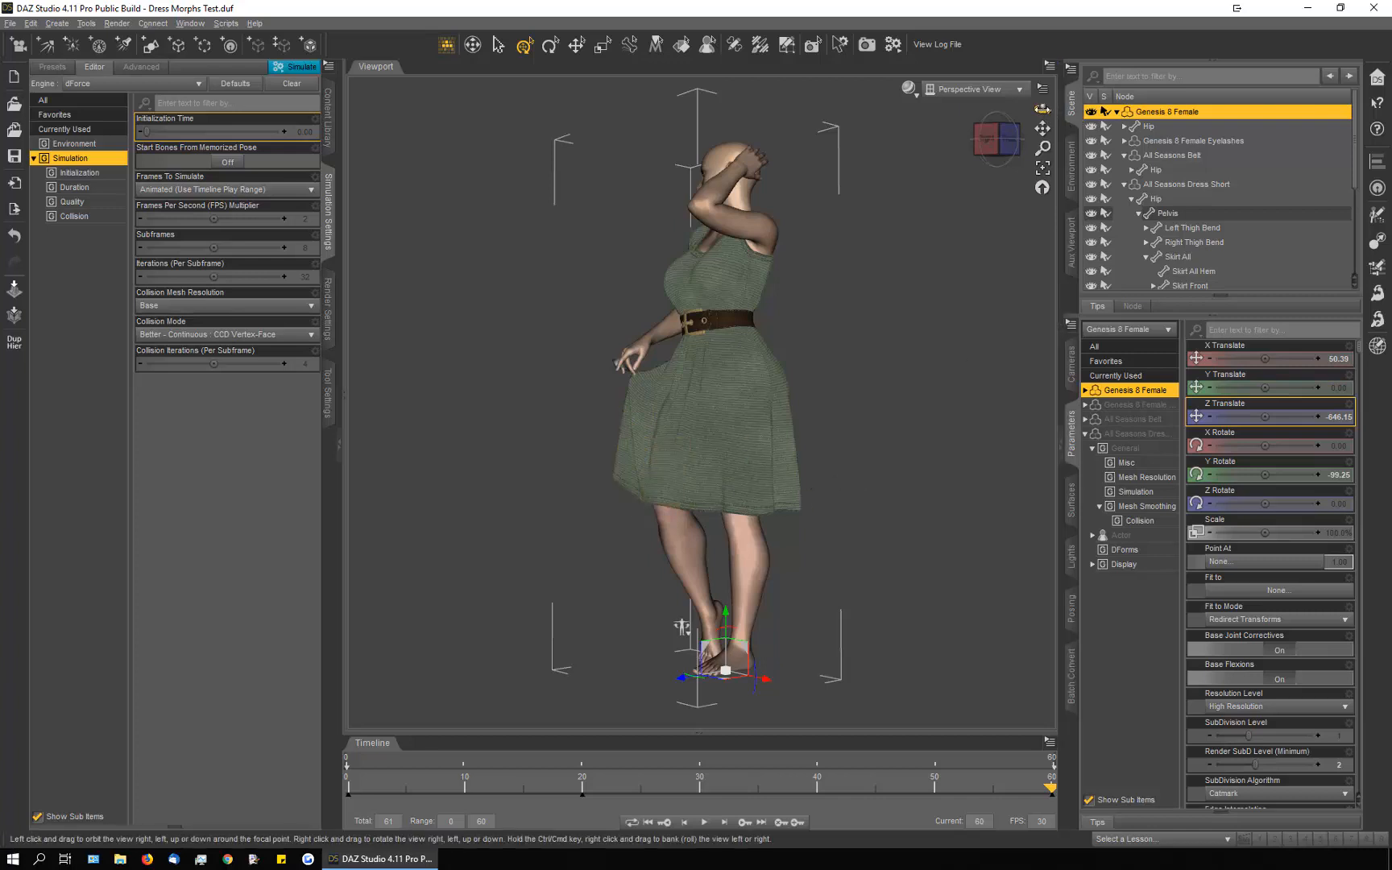
drag(1042, 108, 1080, 113)
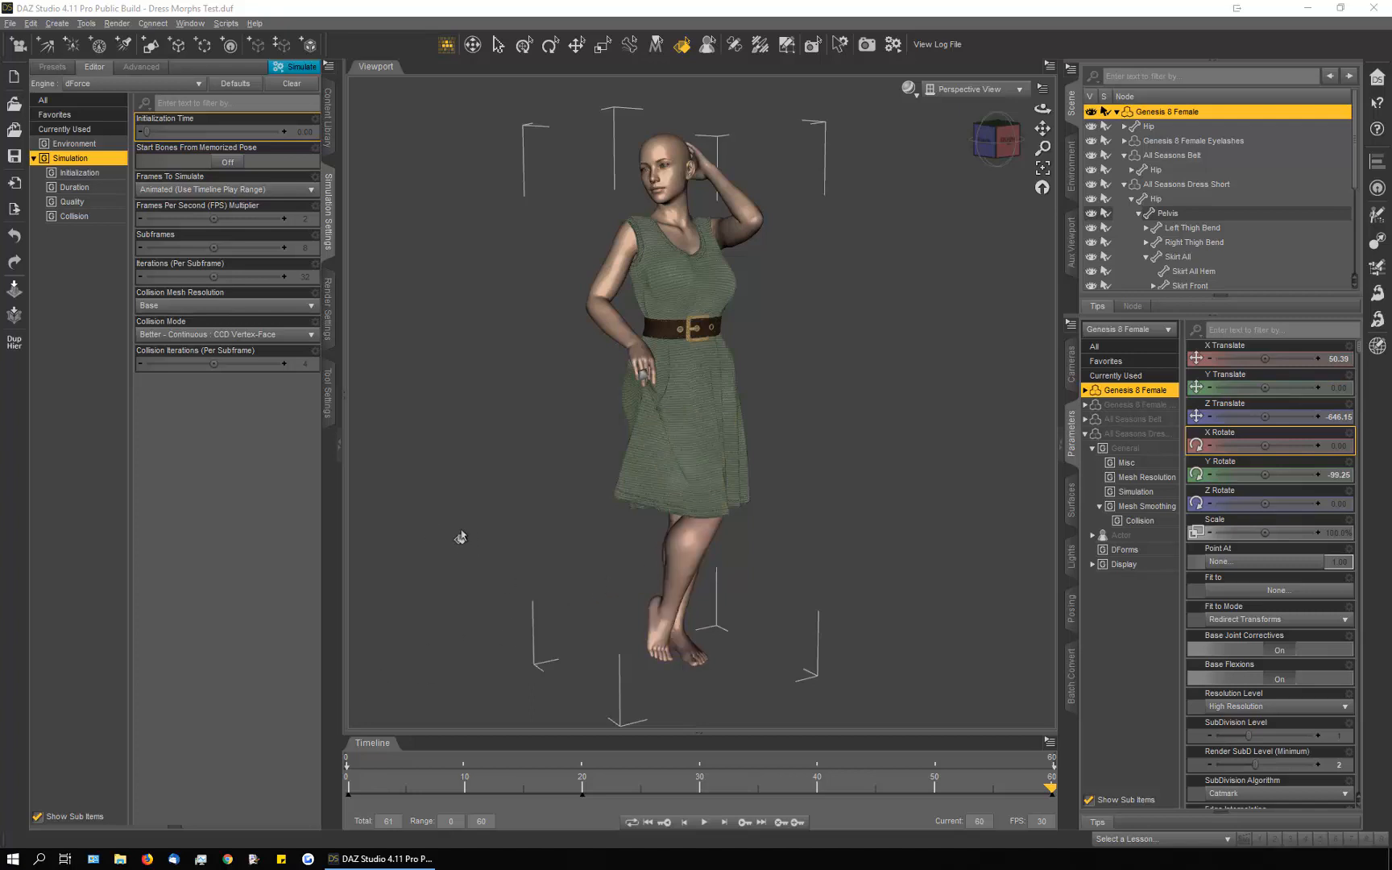
Step: Reset the figure's Y rotation and its Z and X translation to their defaults
alt+click(1291, 477)
alt+click(1293, 419)
alt+click(1287, 360)
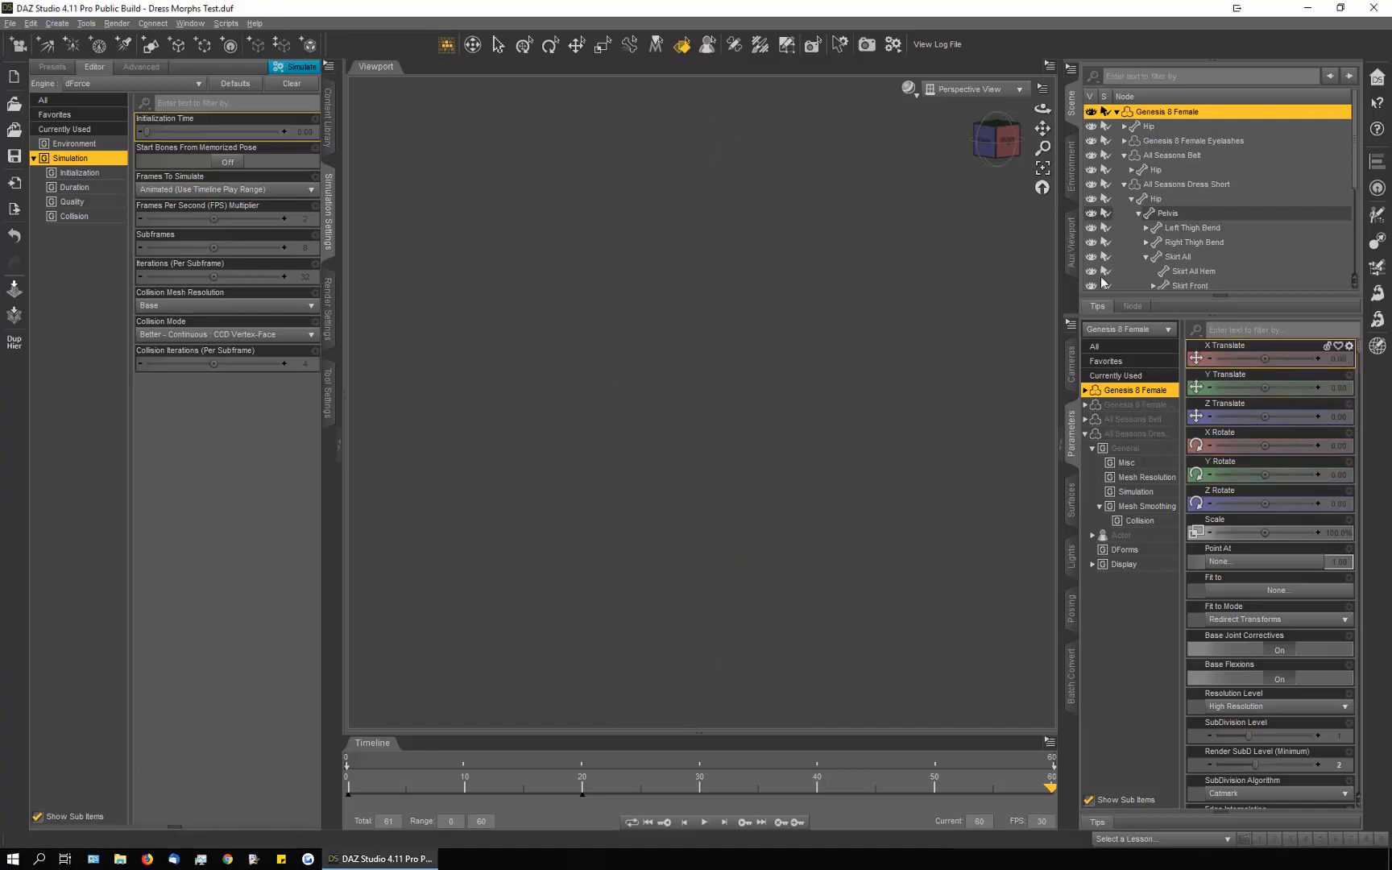
scroll(878, 439, down, 5)
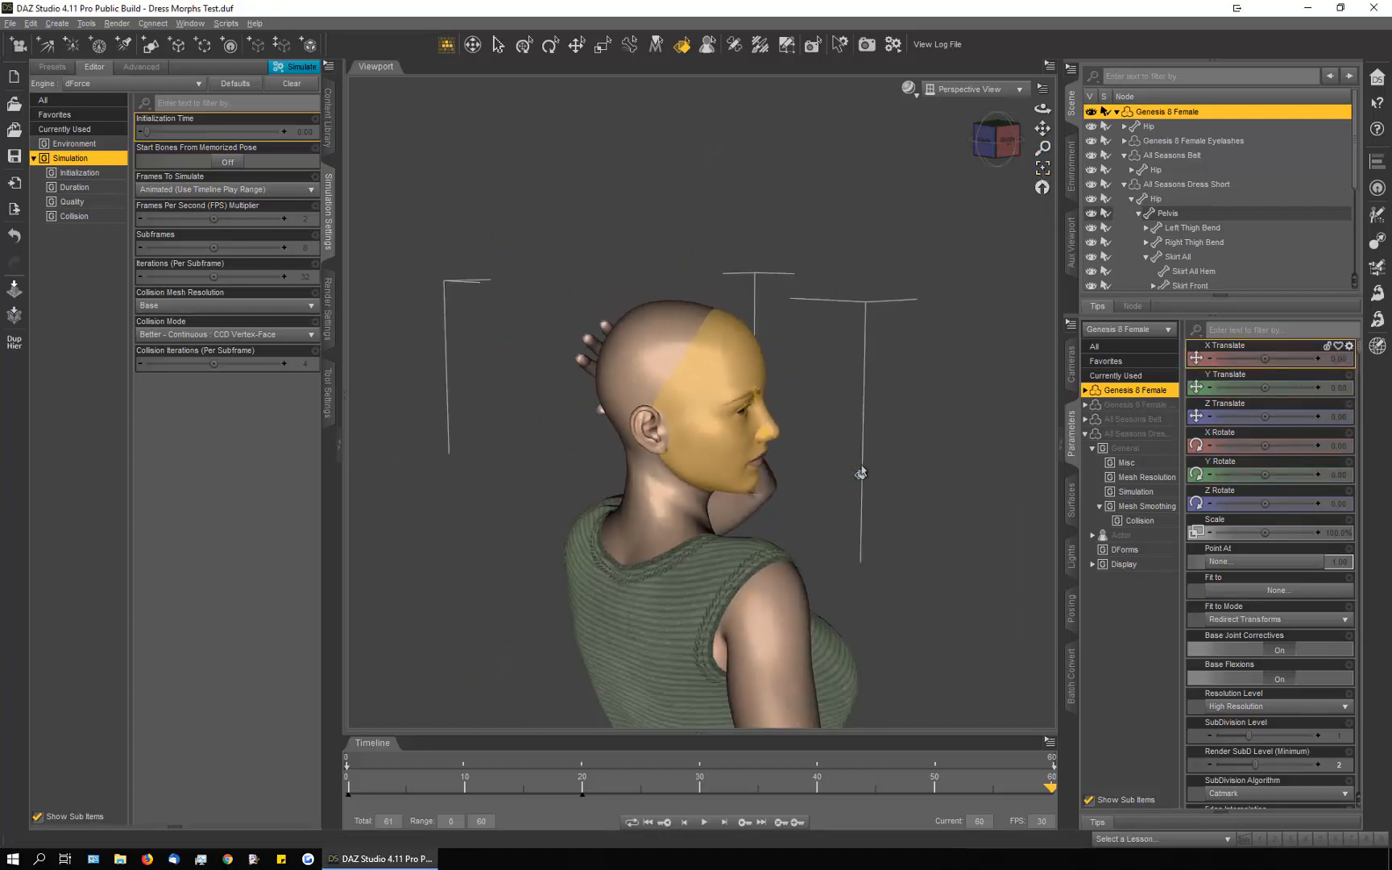
Step: At frame 0, move the Genesis 8 Female figure to about 181.45 in X, 84.46 in Y and -194.92 in Z
drag(1049, 796, 311, 786)
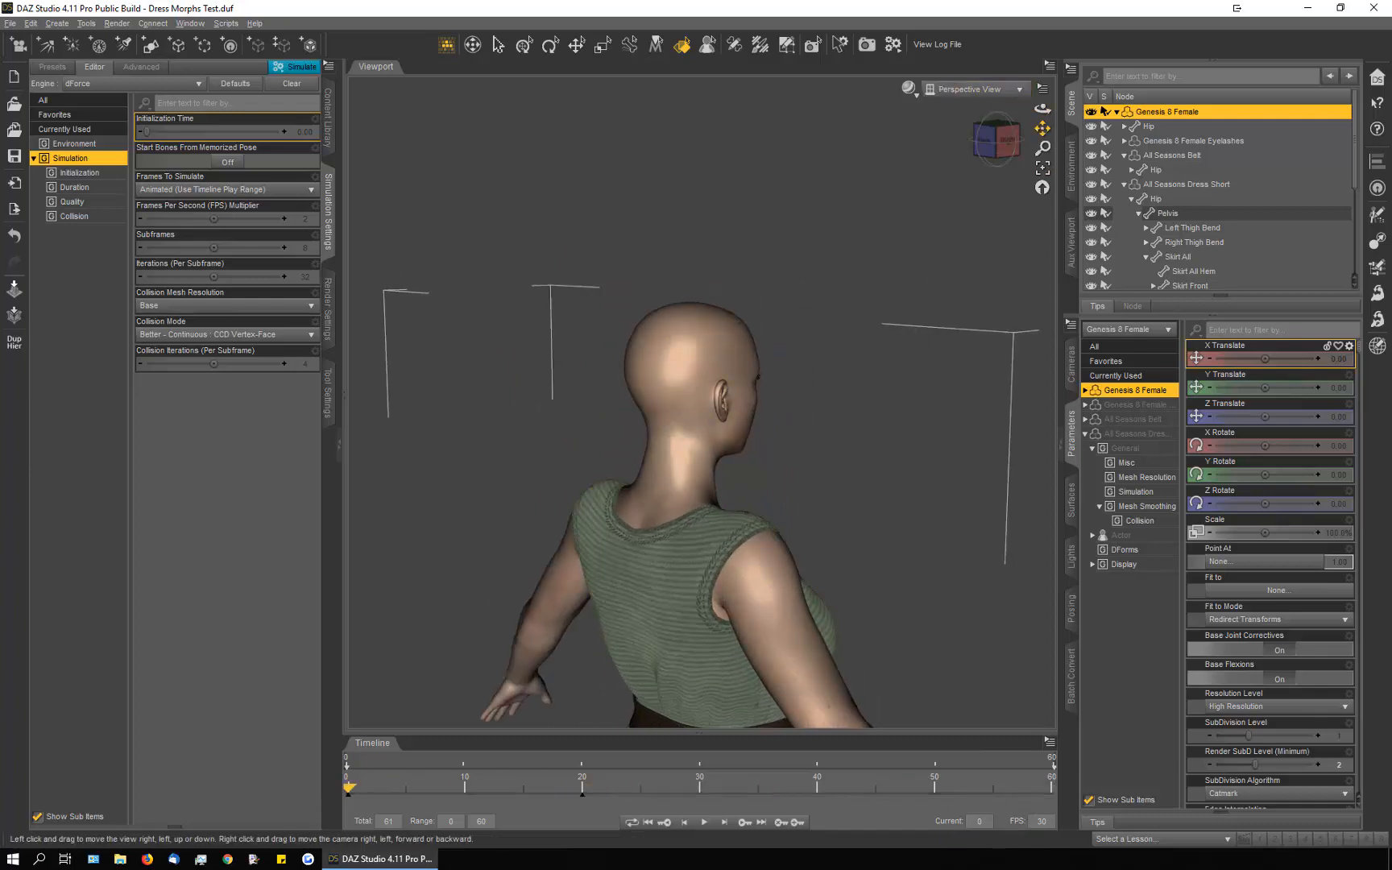
drag(1043, 128, 1027, 32)
scroll(856, 404, down, 3)
scroll(857, 404, down, 8)
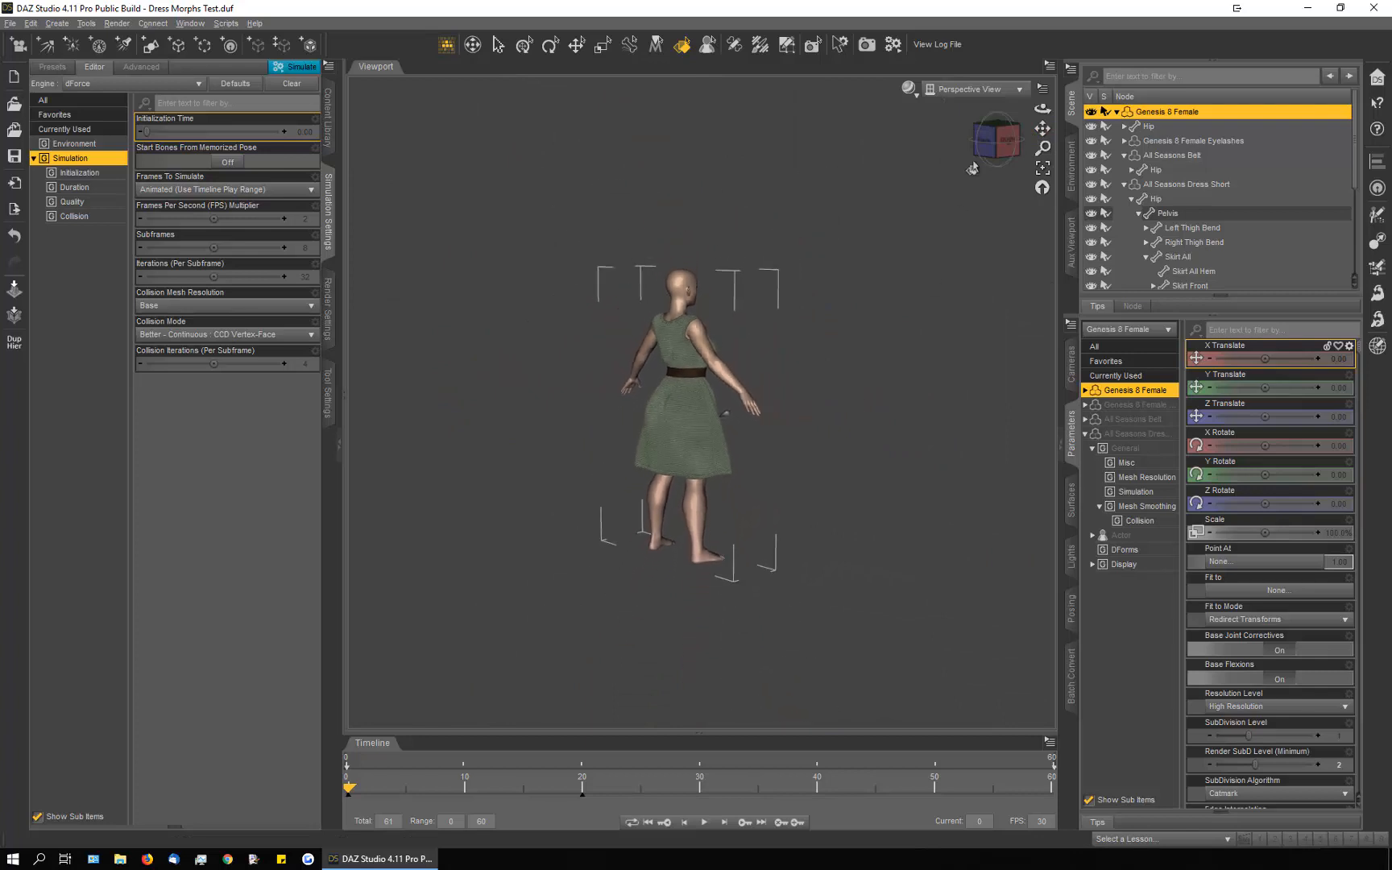
drag(1042, 107, 1078, 109)
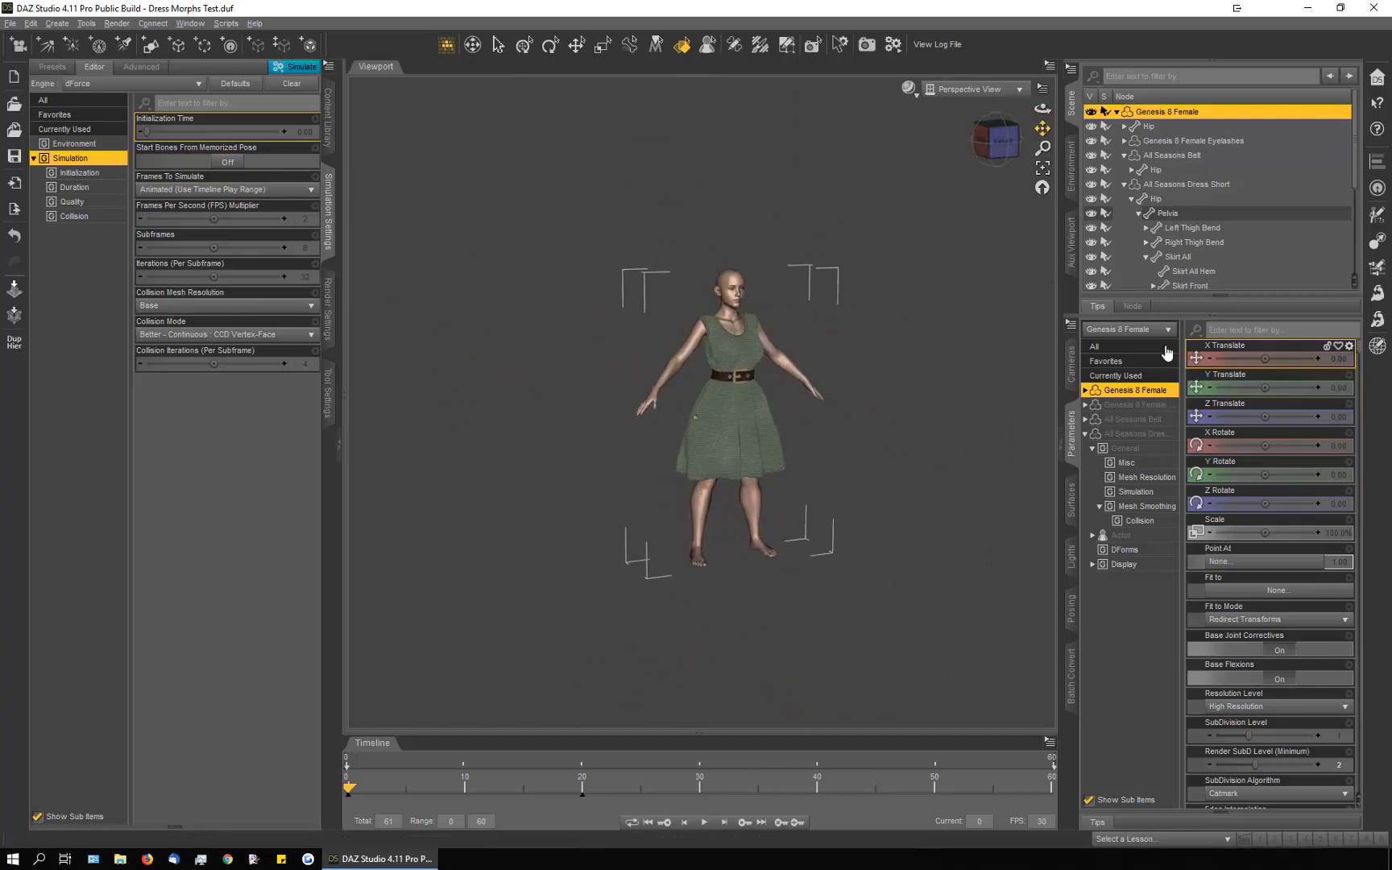
drag(1265, 359, 1341, 359)
drag(1279, 417, 1293, 387)
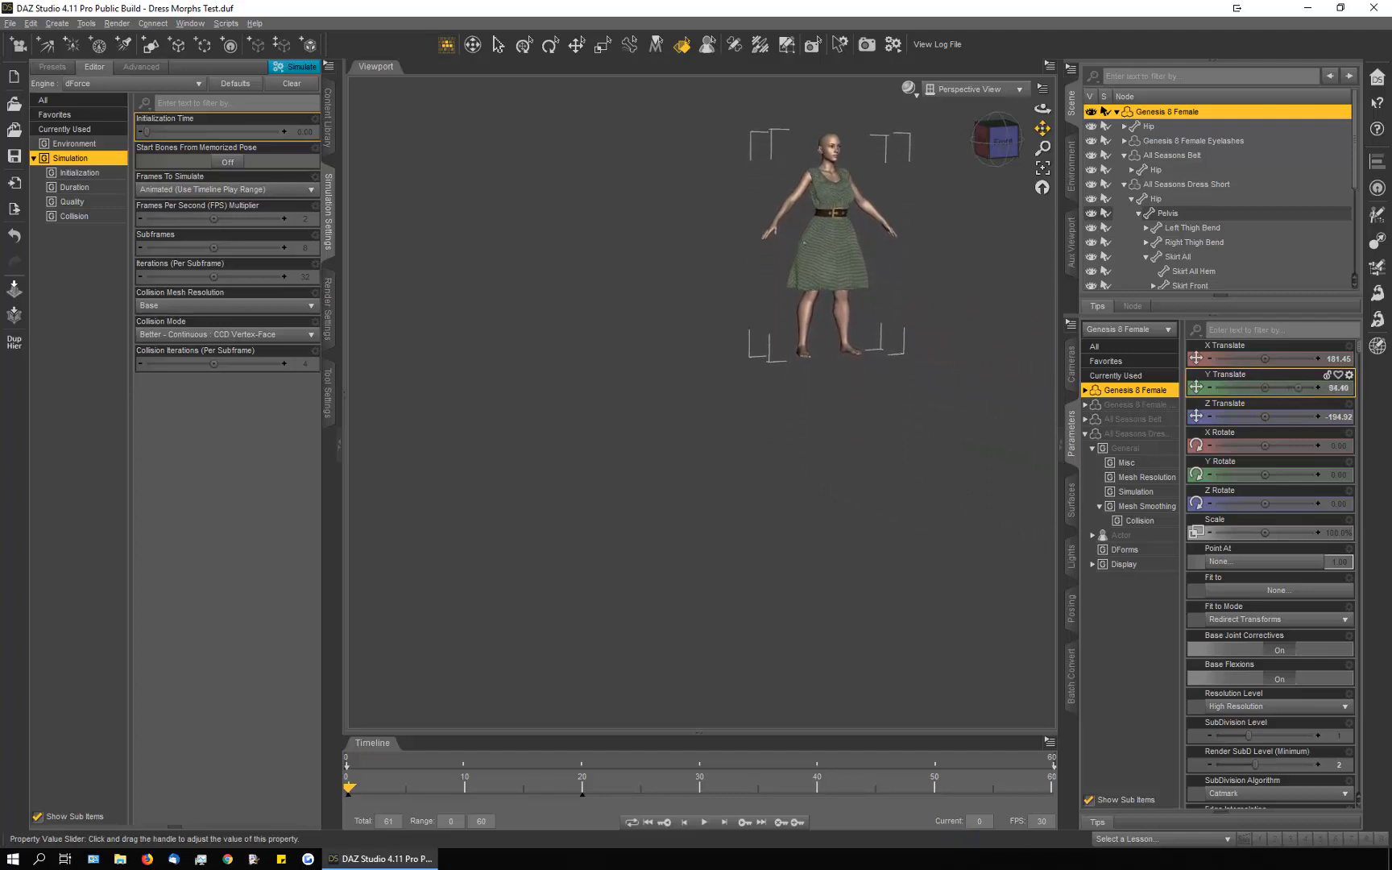
Step: Rotate the Genesis 8 Female figure to about 33 in X, -56.30 in Y and 27.46 in Z
drag(1265, 475, 1292, 446)
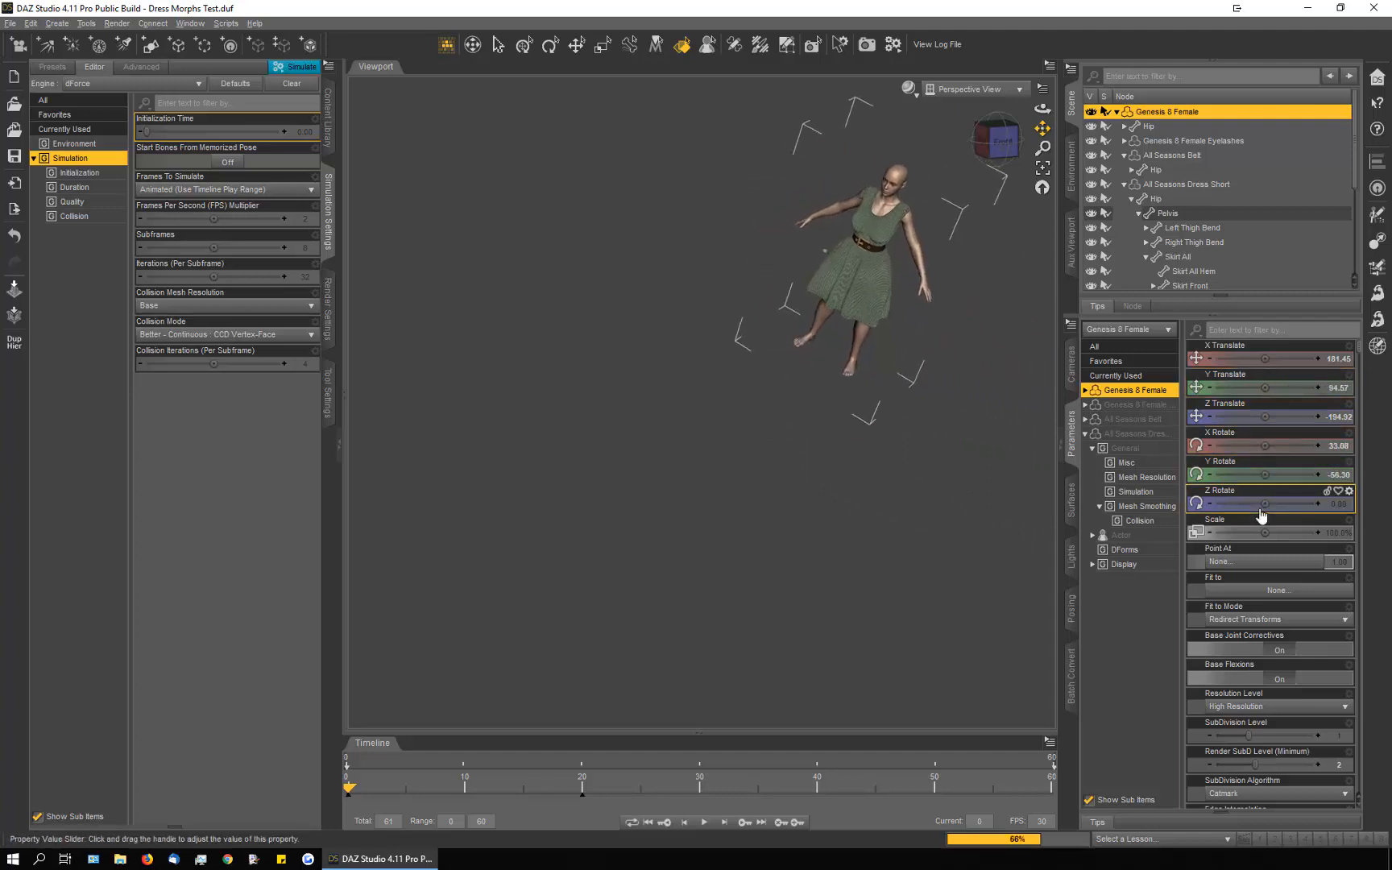
drag(1264, 504, 1286, 503)
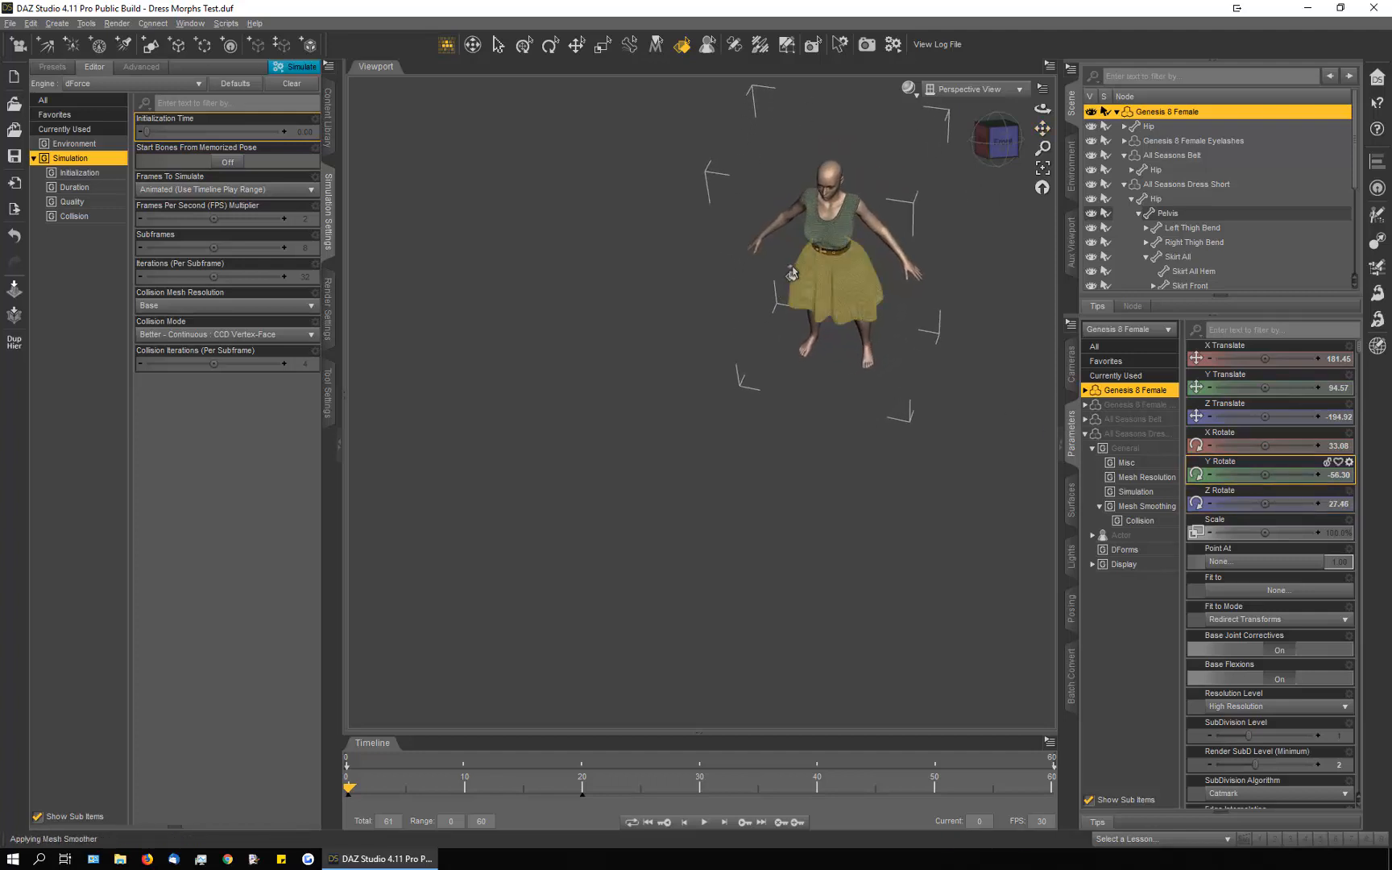
Step: Select the dForce Magnet to inspect its placement beside the skirt, and collapse the dress's Hip hierarchy in the scene tree
click(787, 274)
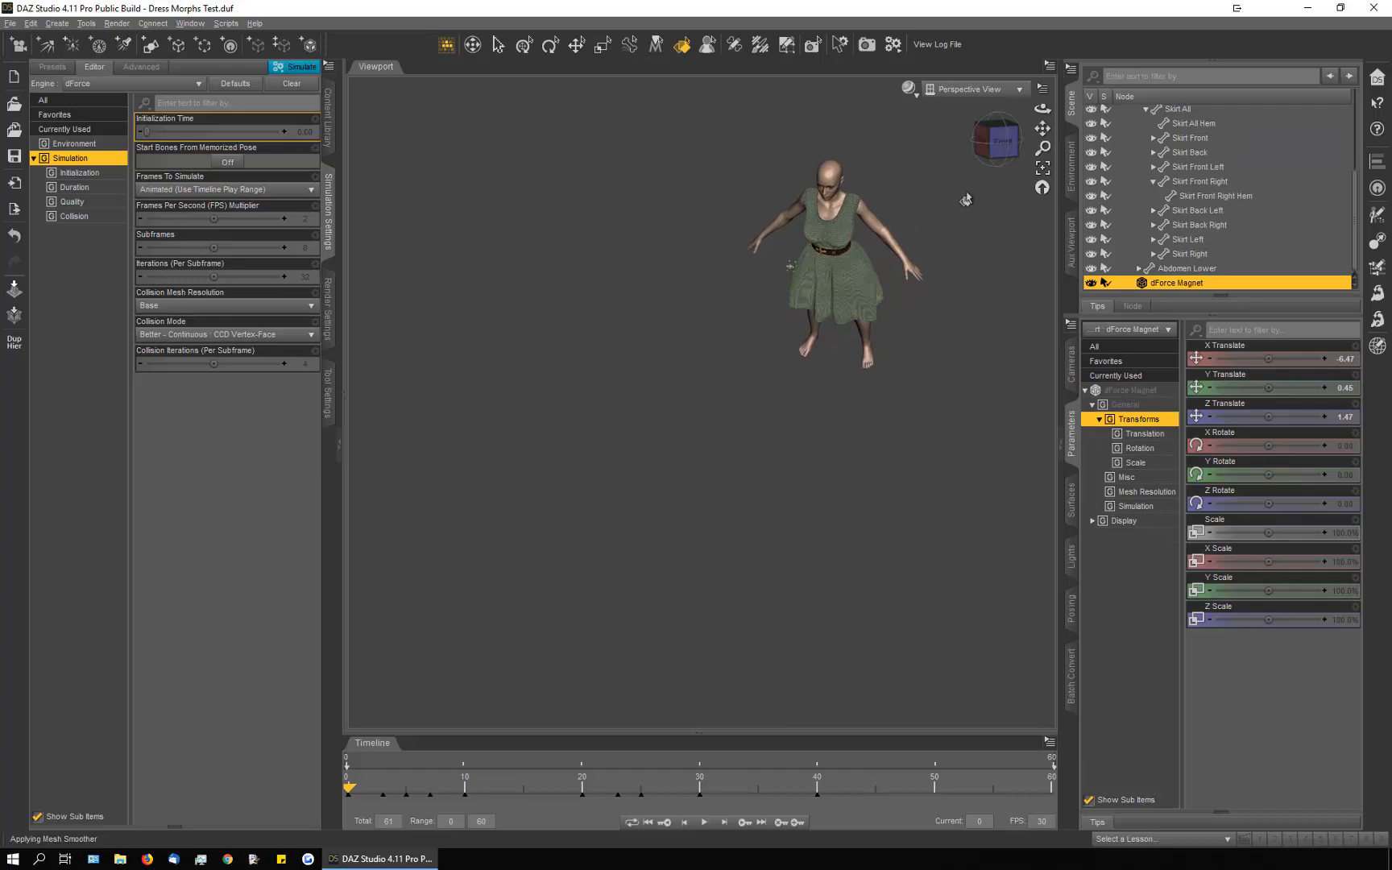
click(1042, 166)
drag(1041, 108, 1007, 112)
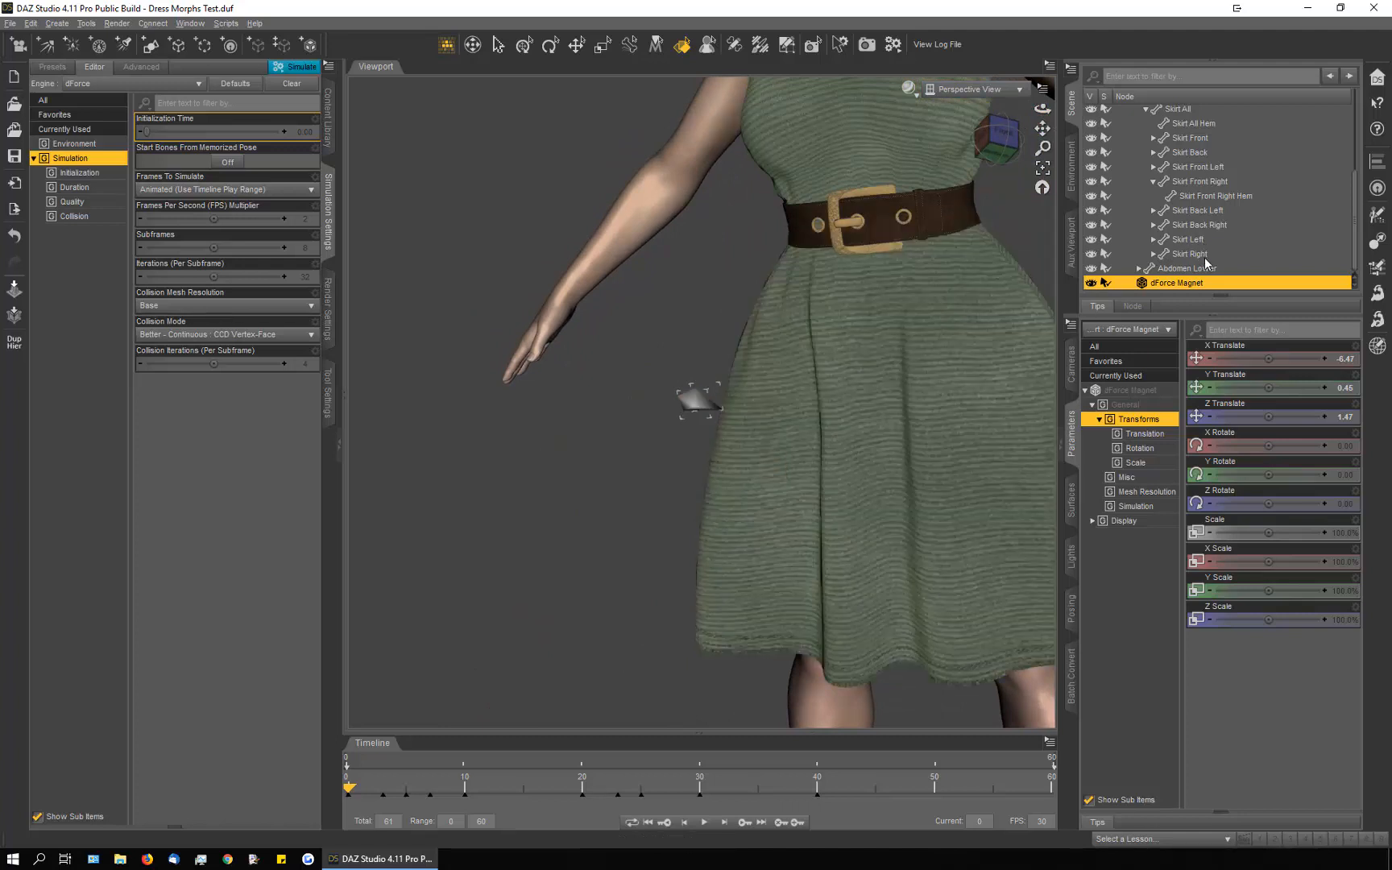
scroll(1203, 257, up, 4)
click(1131, 198)
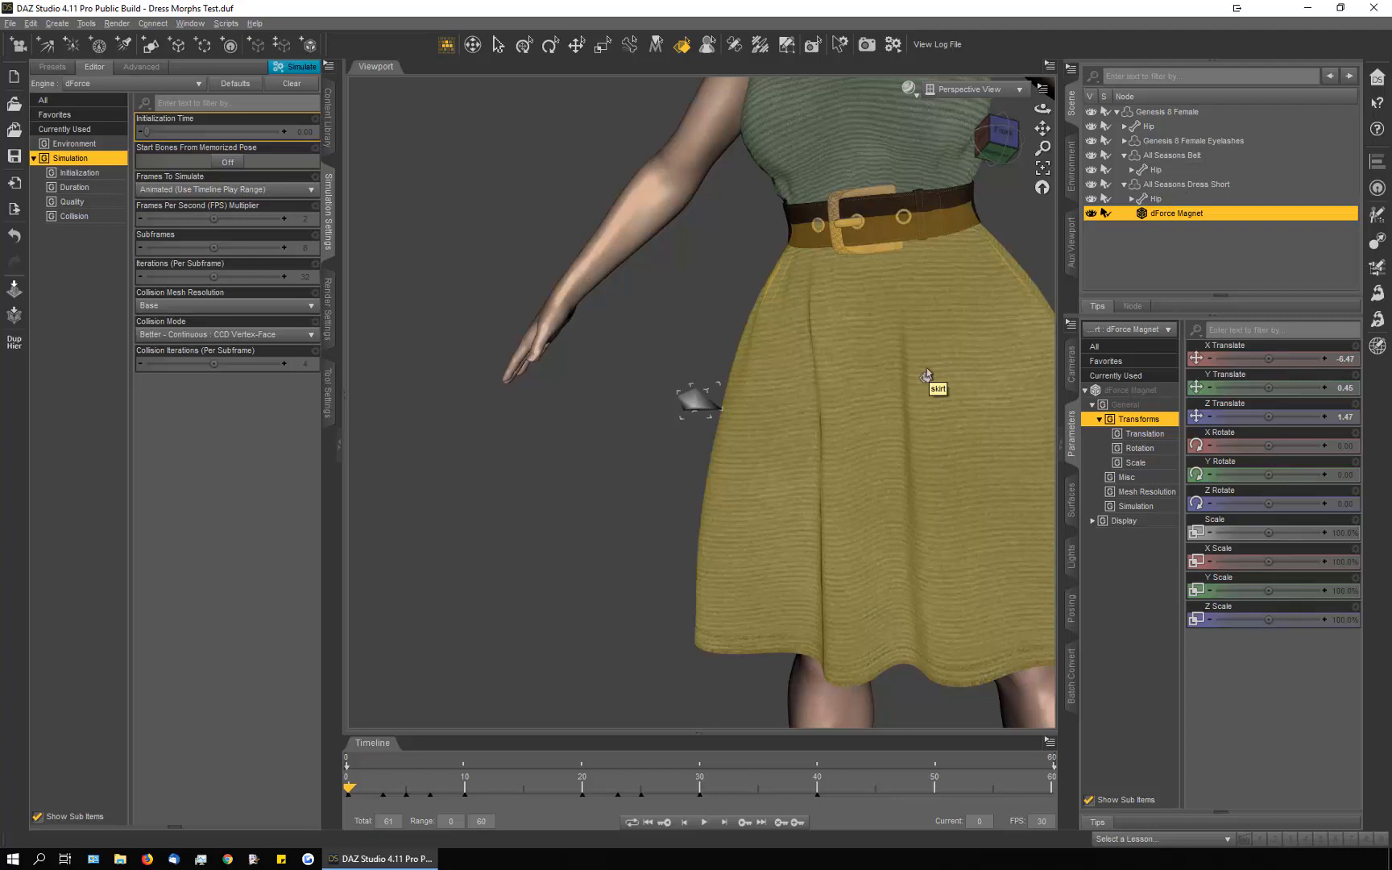
Step: Select All Seasons Dress Short and use the Geometry Editor in vertex selection mode to pick a vertex on the front of the skirt
click(789, 482)
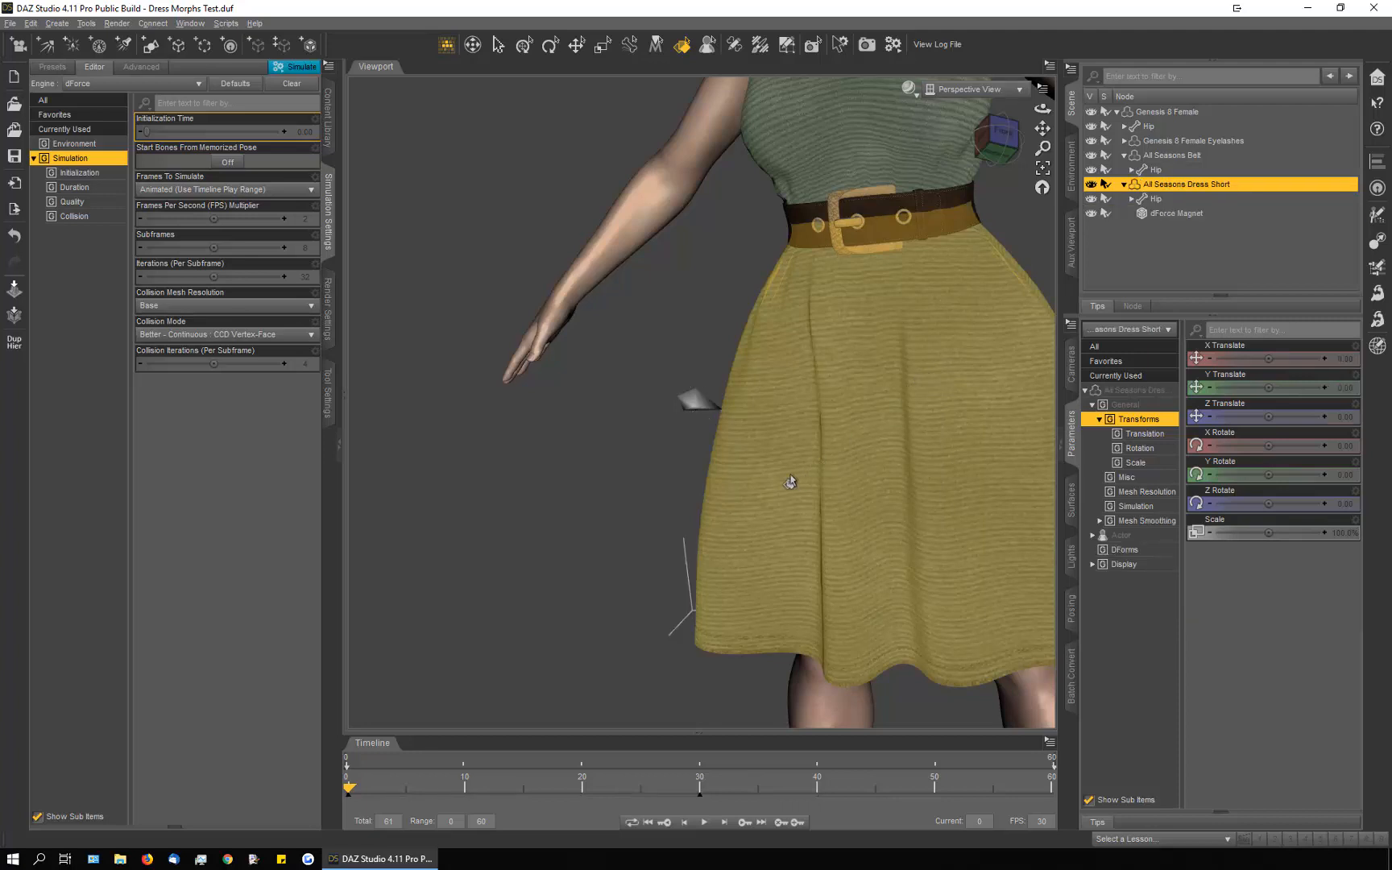
click(787, 44)
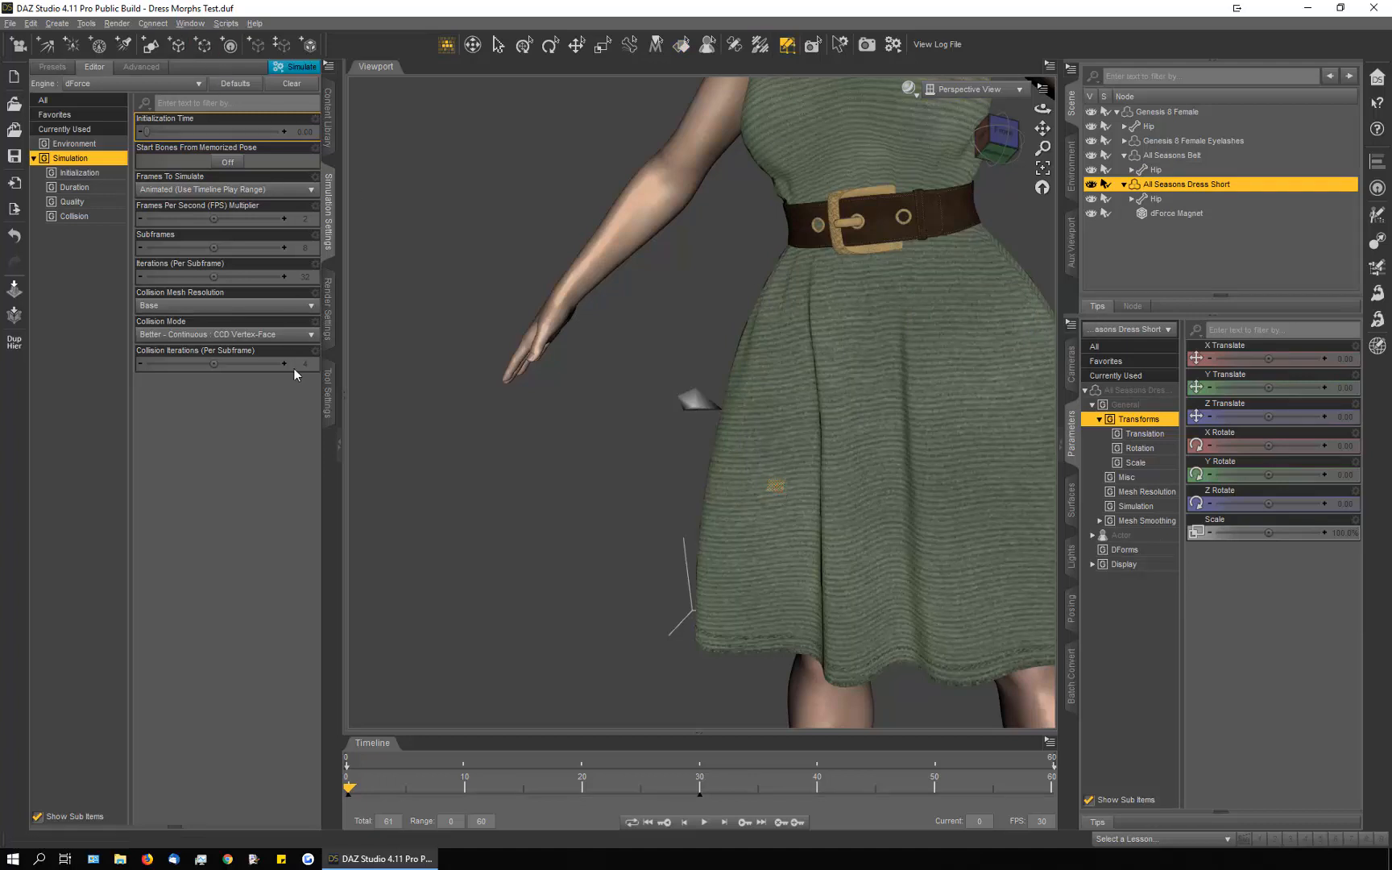
click(328, 393)
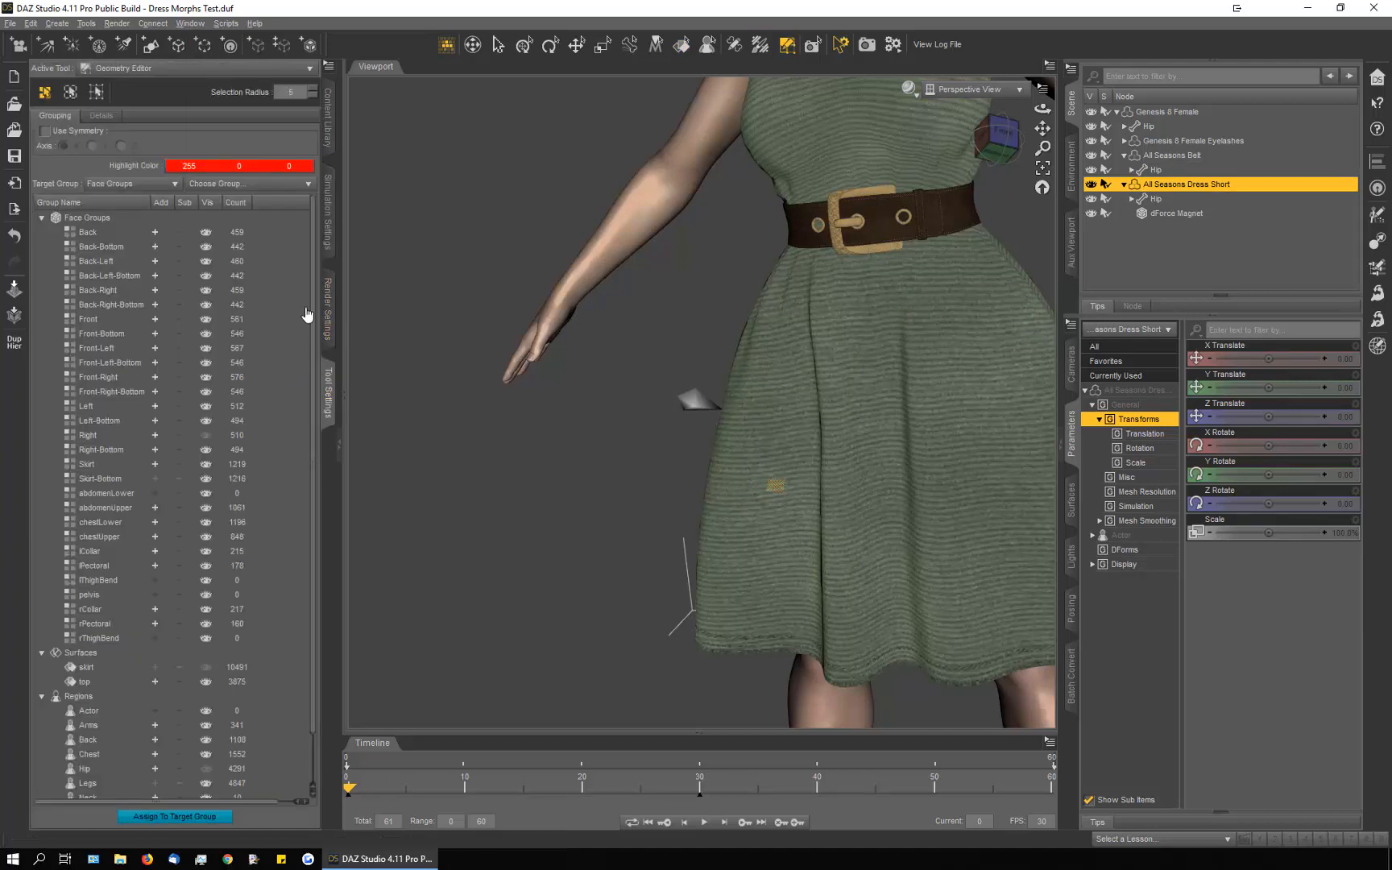
click(95, 92)
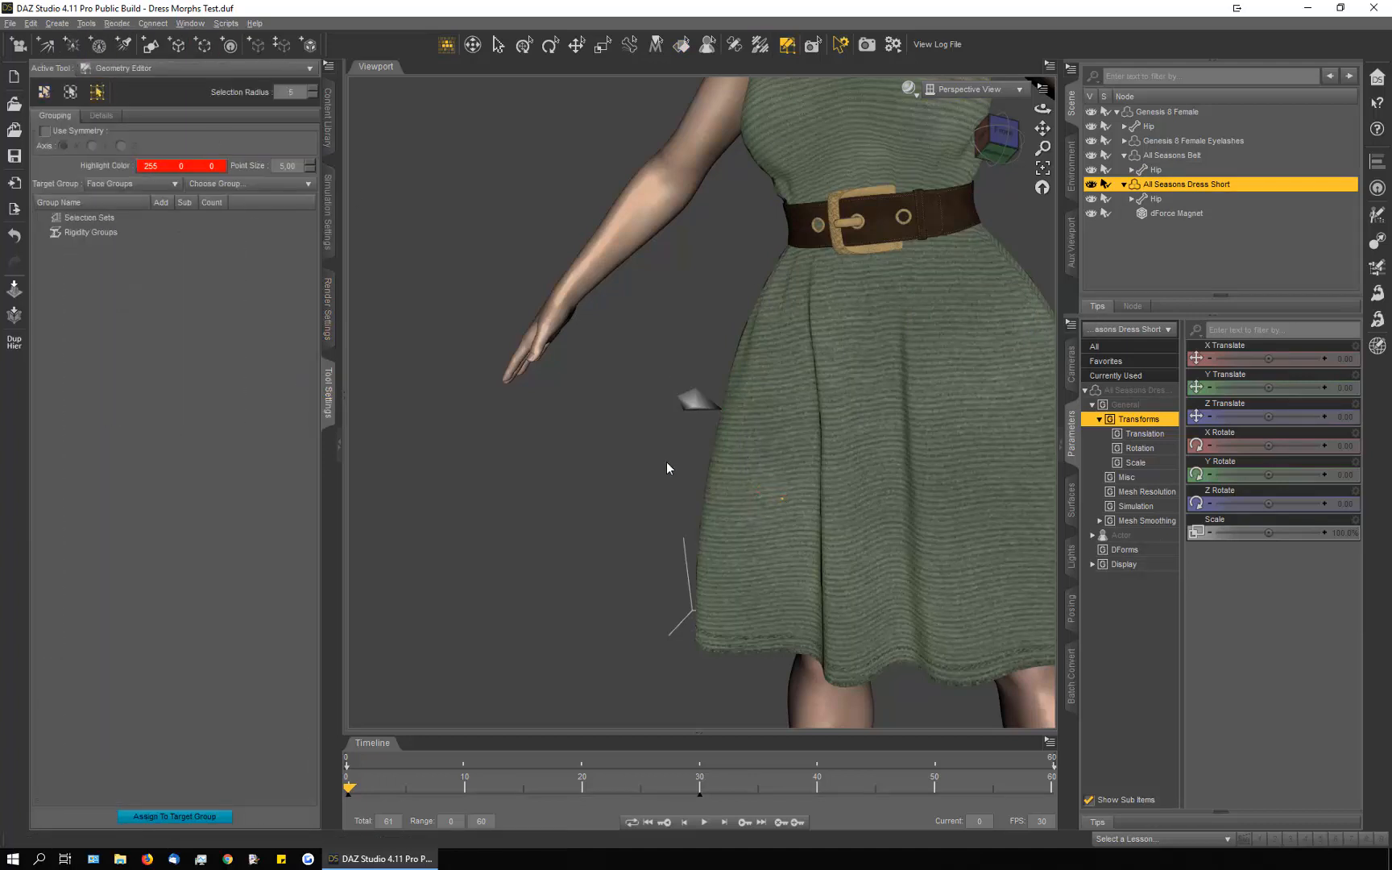
Step: Create a second dForce Magnet at the selected vertex with X Rotate 42.91, Y Rotate 0, Z Rotate 54.06 and Size 4
click(328, 113)
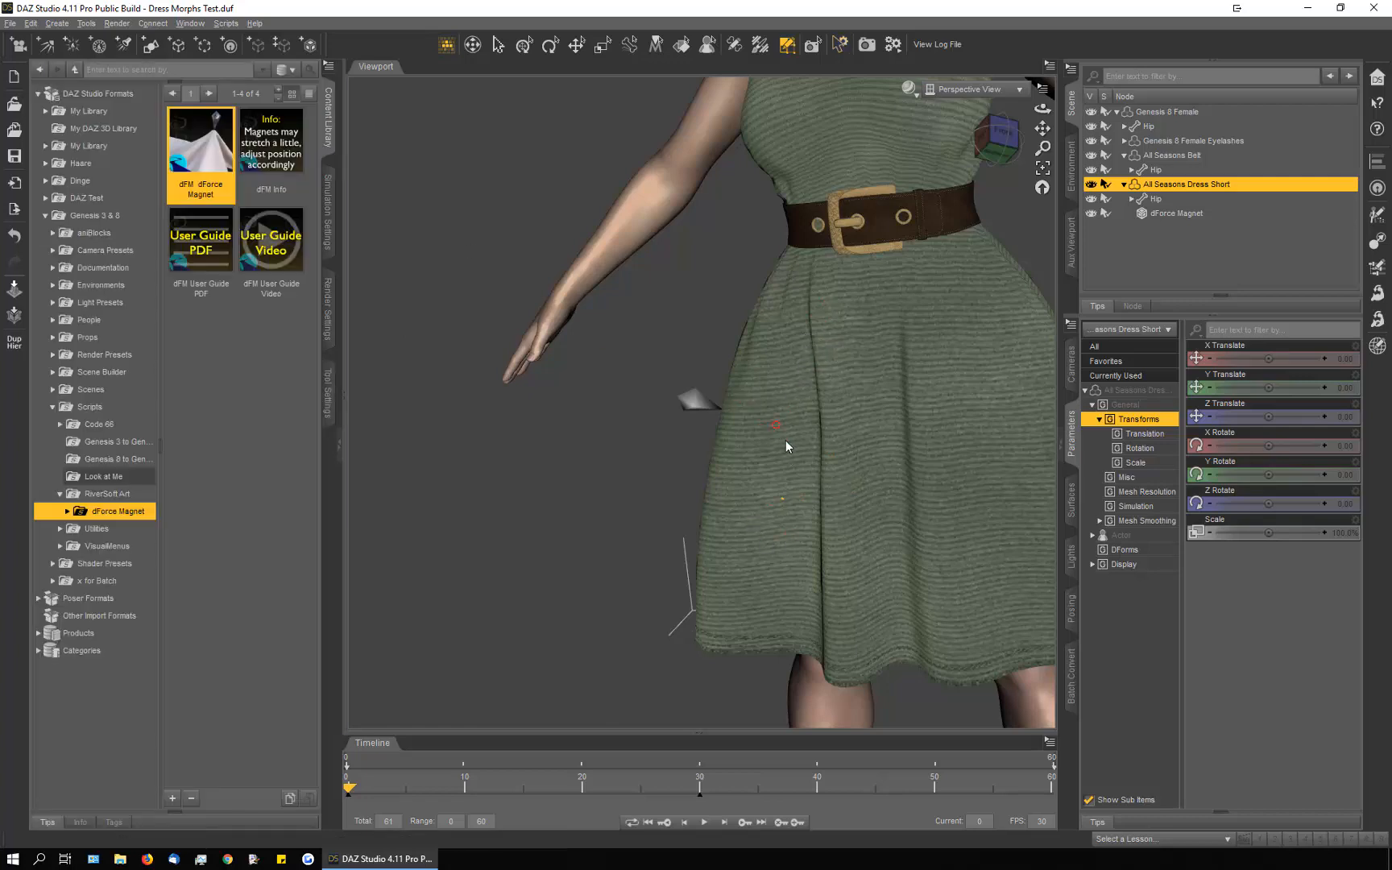
double_click(201, 144)
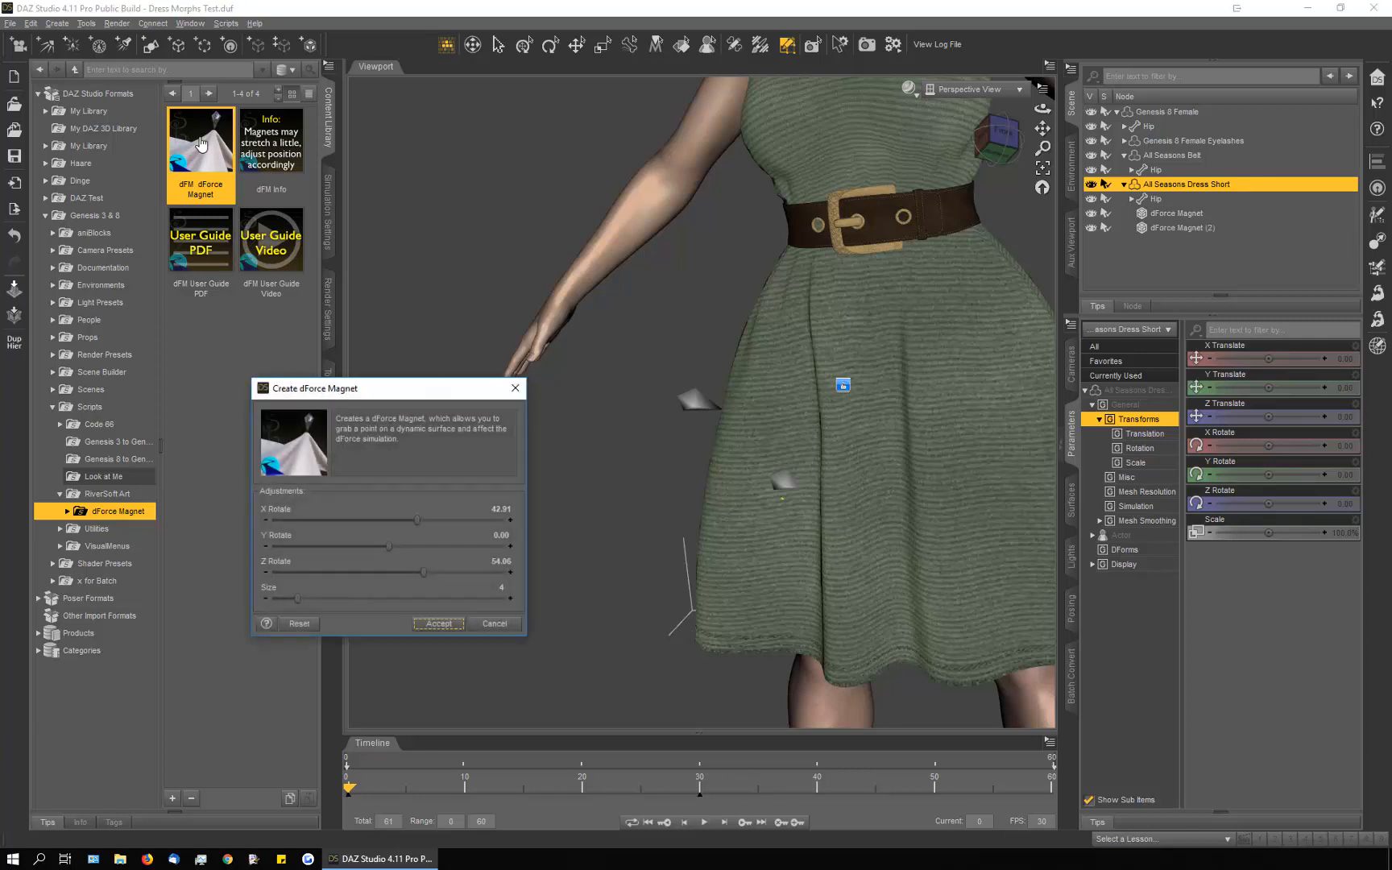
click(439, 623)
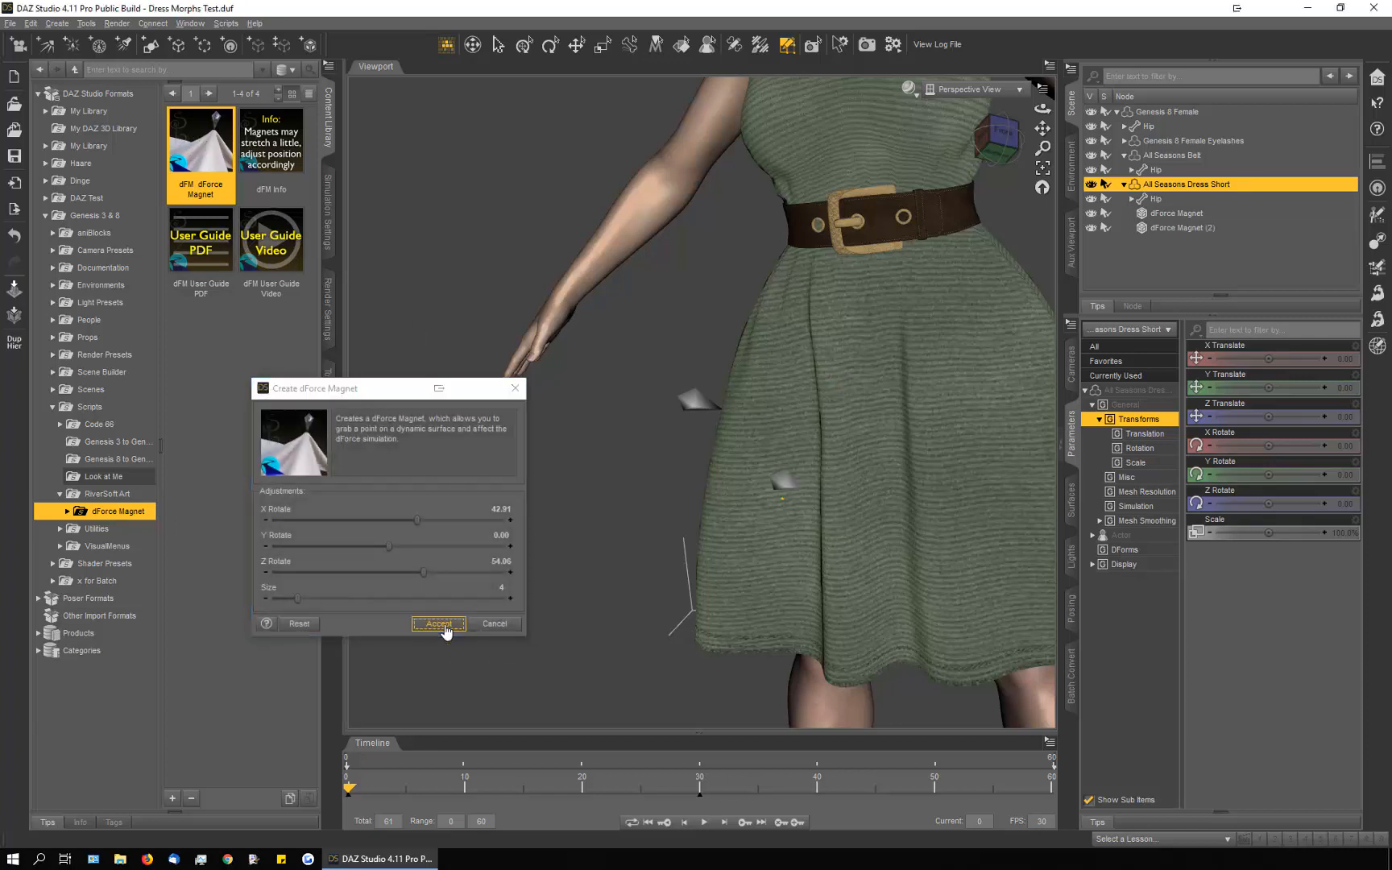
Step: With the Universal tool, move the second dForce Magnet to about -2.84 in X and 4.39 in Z
drag(1044, 115, 989, 146)
key(alt+shift+u)
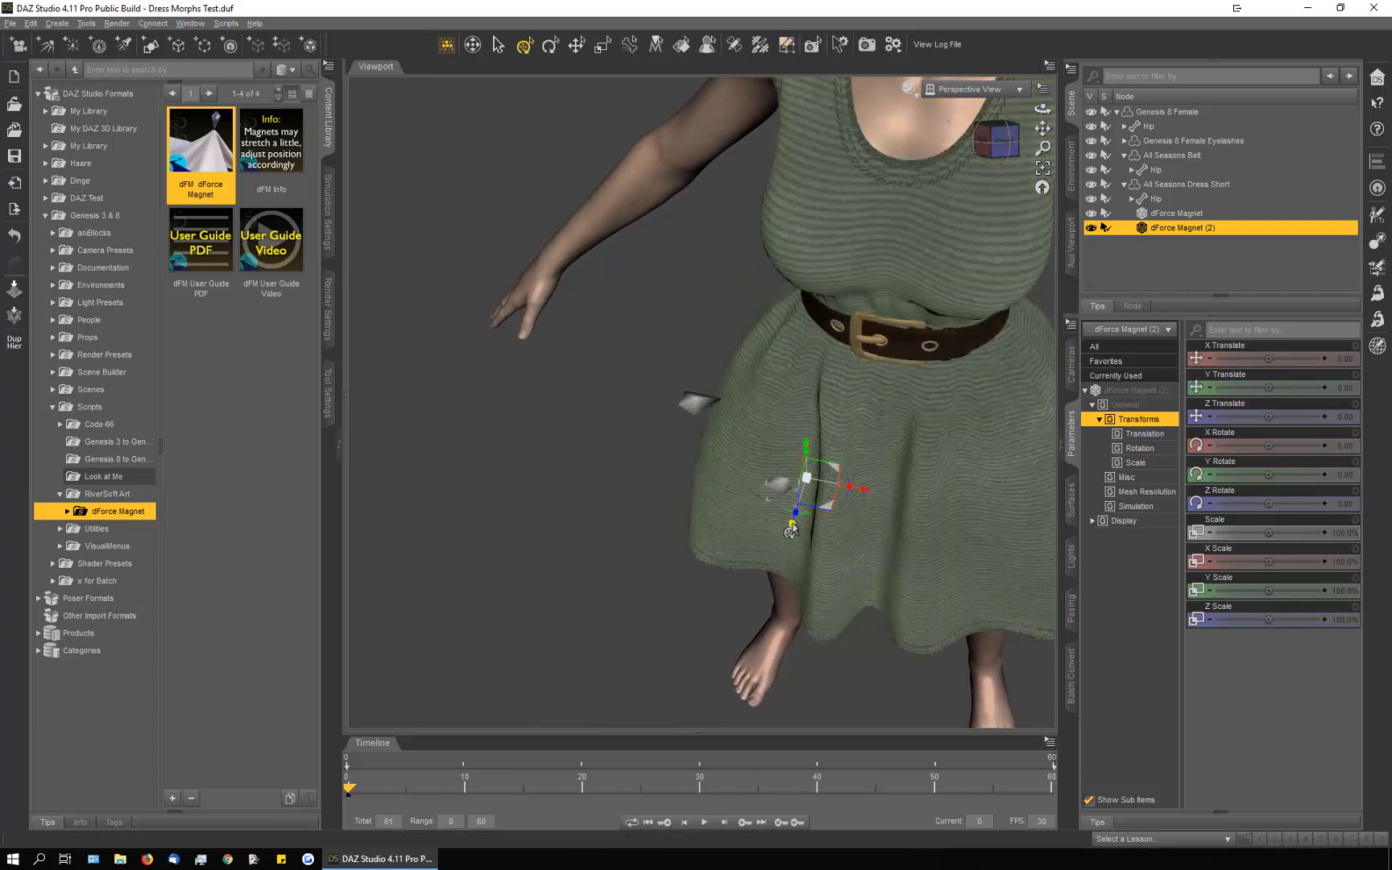
drag(793, 524, 780, 551)
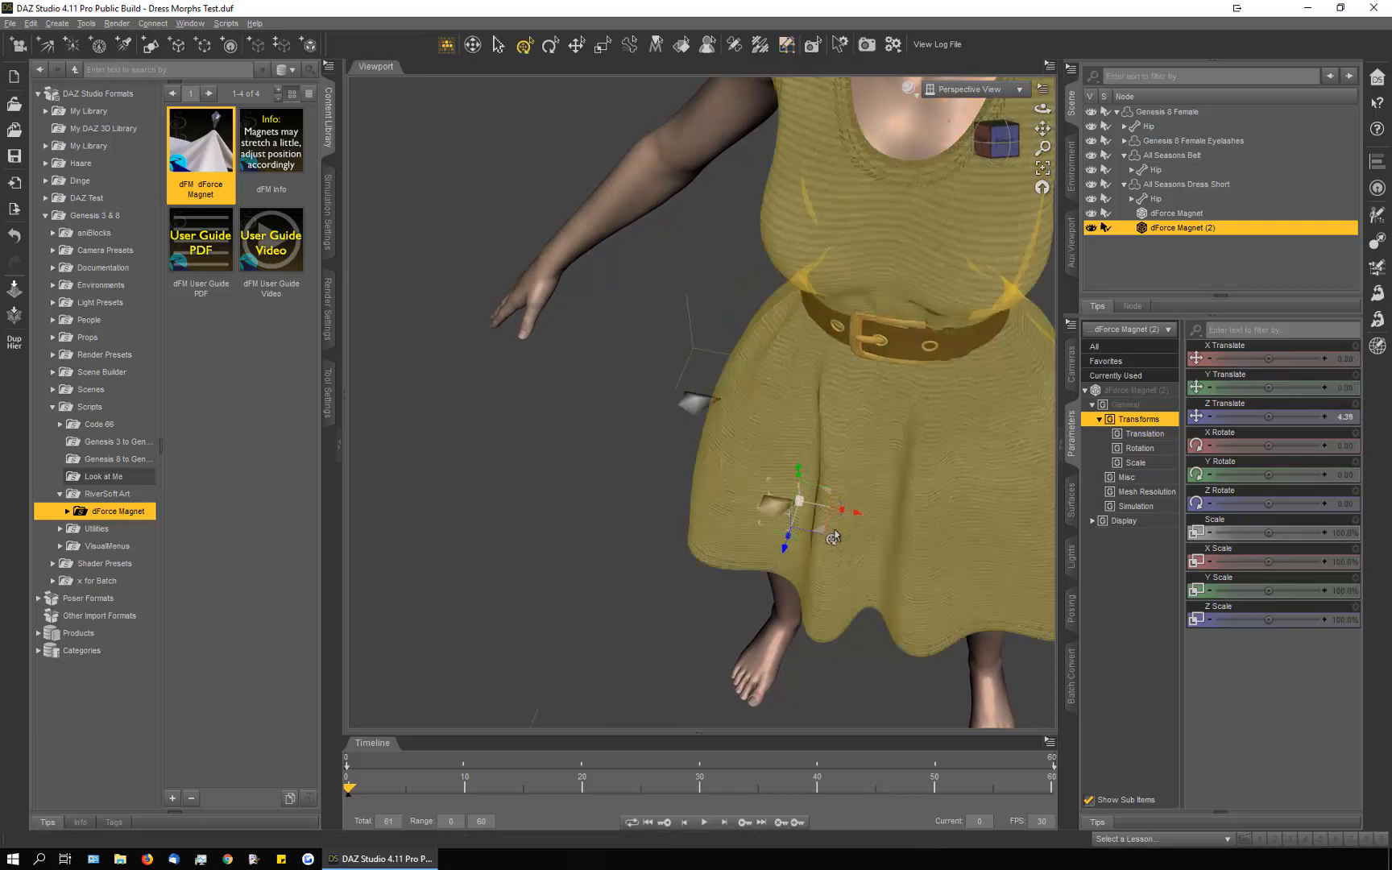
drag(855, 514, 832, 520)
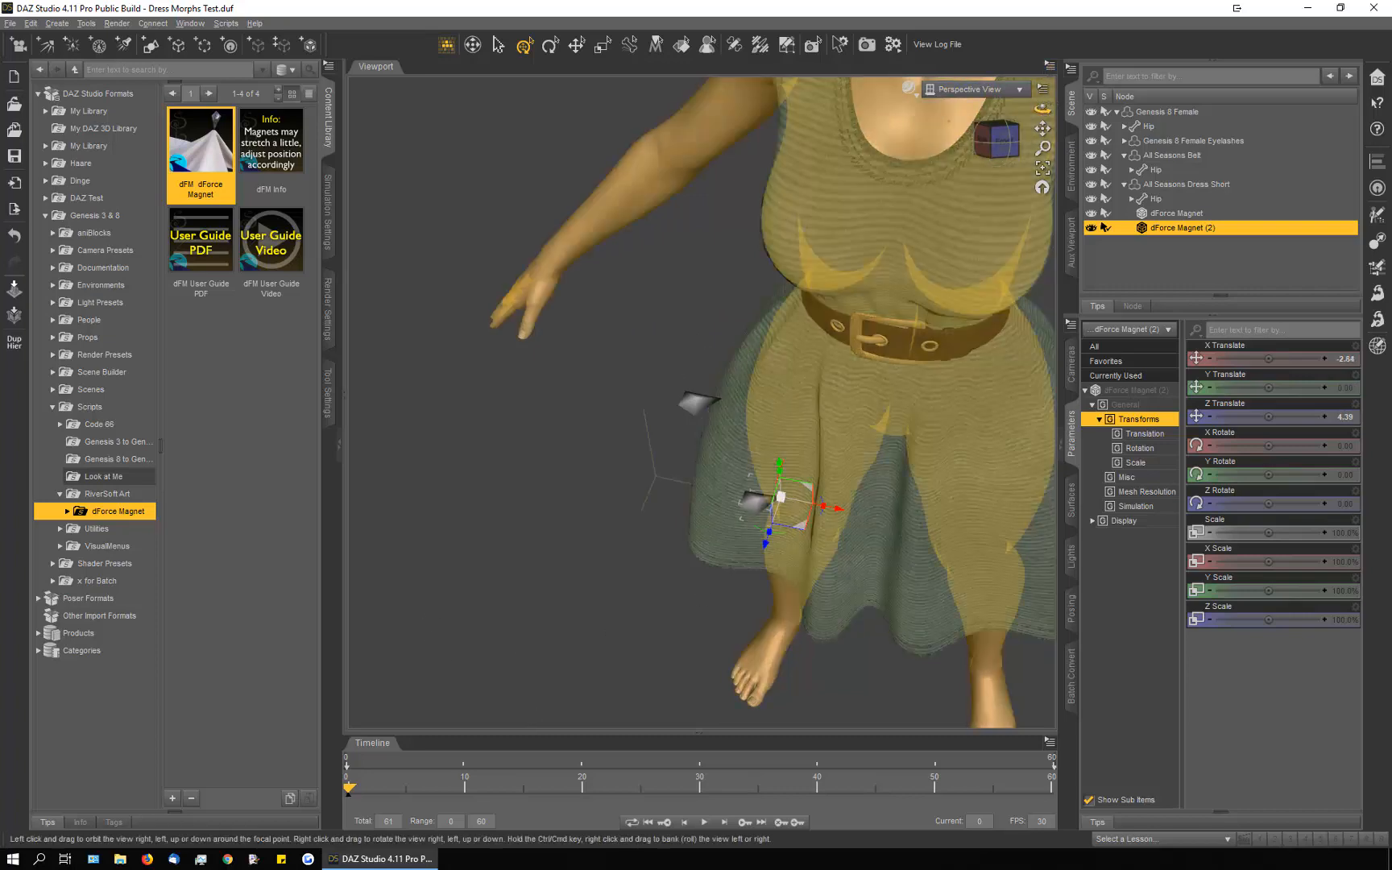
Step: Examine the second magnet's position against the skirt from above, from the side and from the front
drag(1042, 108, 1041, 145)
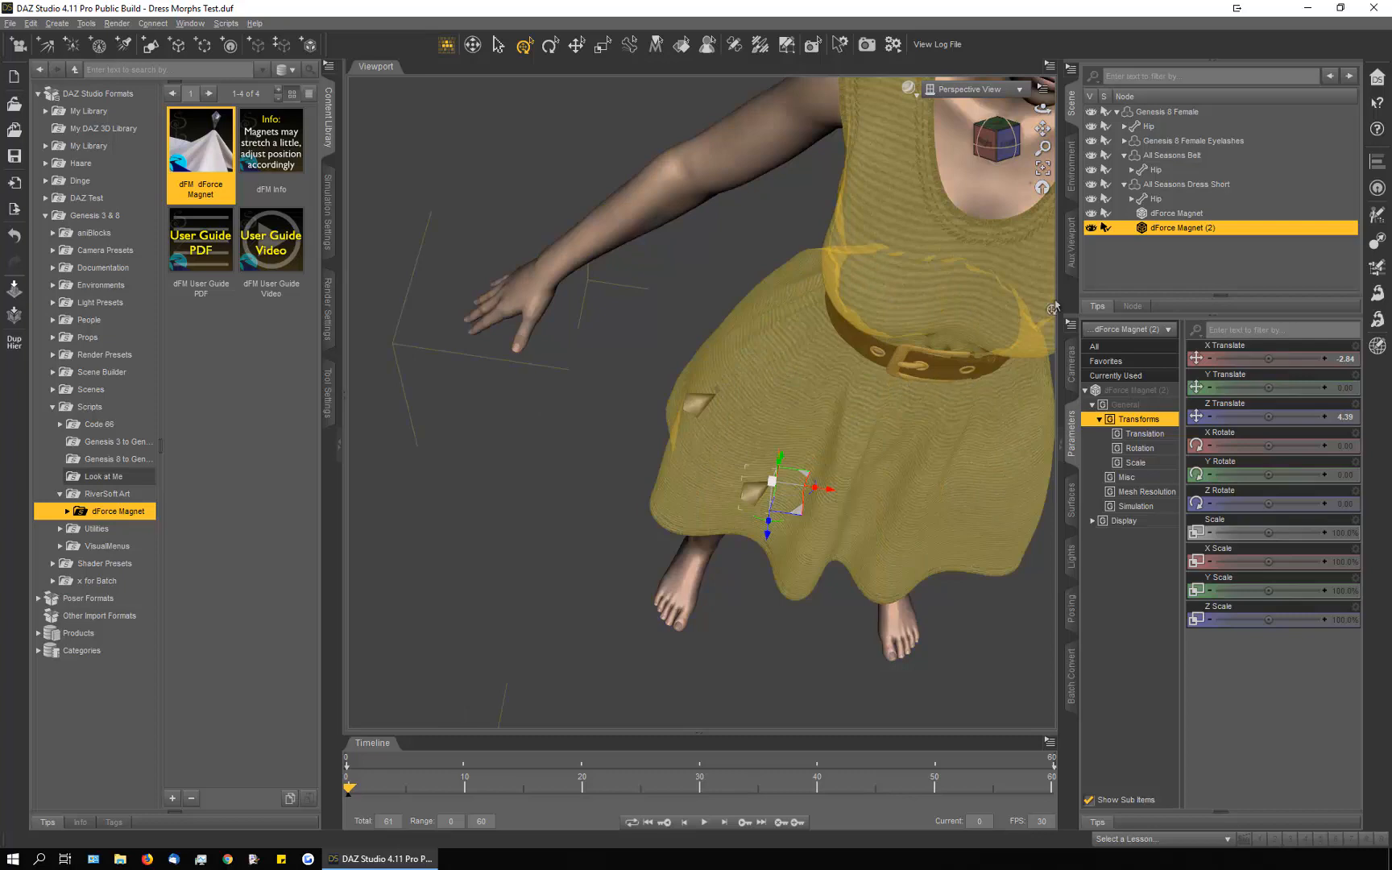
mouse_move(1042, 130)
mouse_down()
mouse_move(1017, 137)
mouse_move(1039, 121)
mouse_move(1033, 87)
mouse_move(1068, 127)
mouse_up()
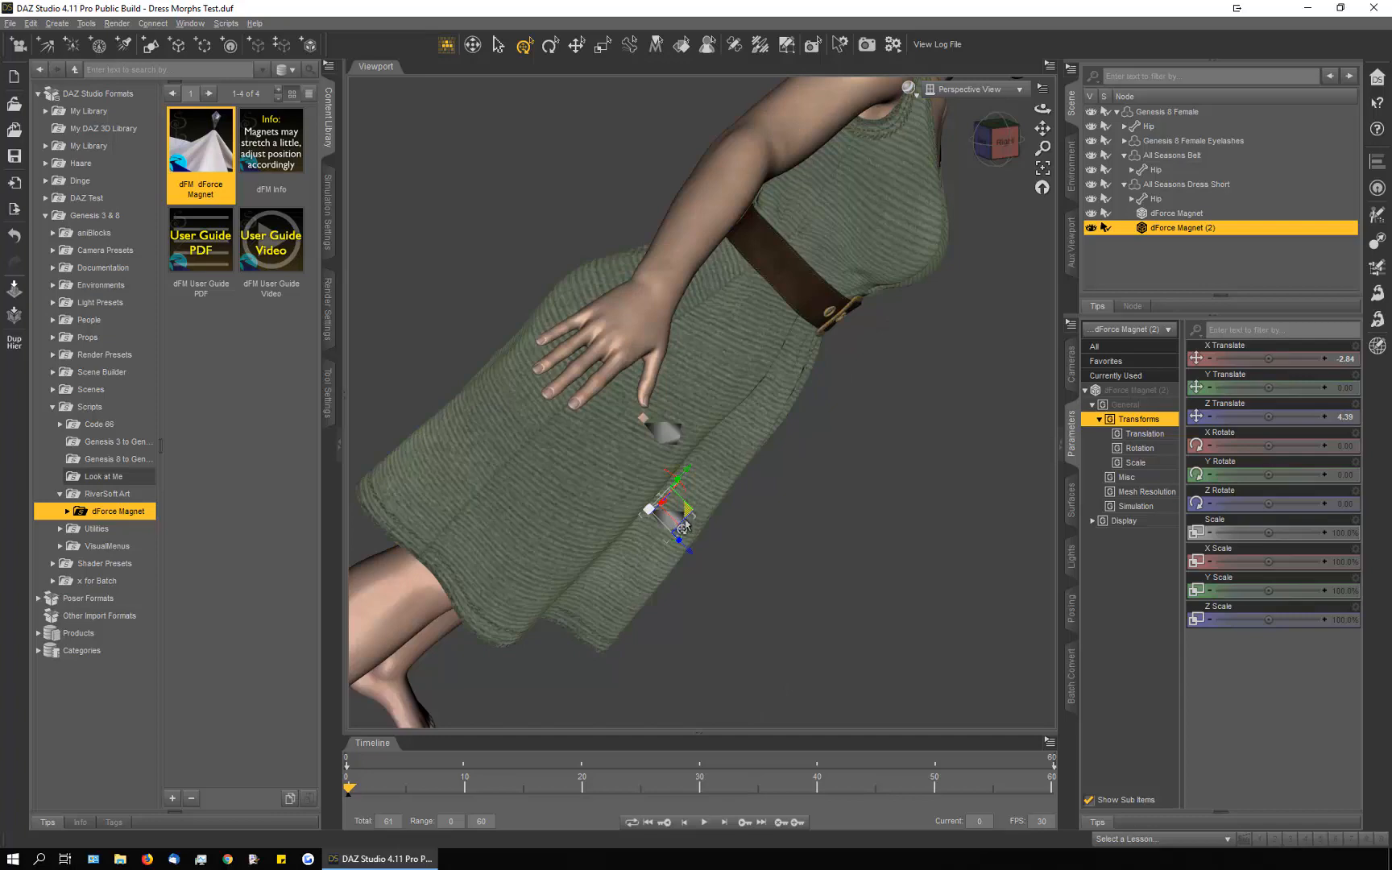
drag(1042, 108, 981, 137)
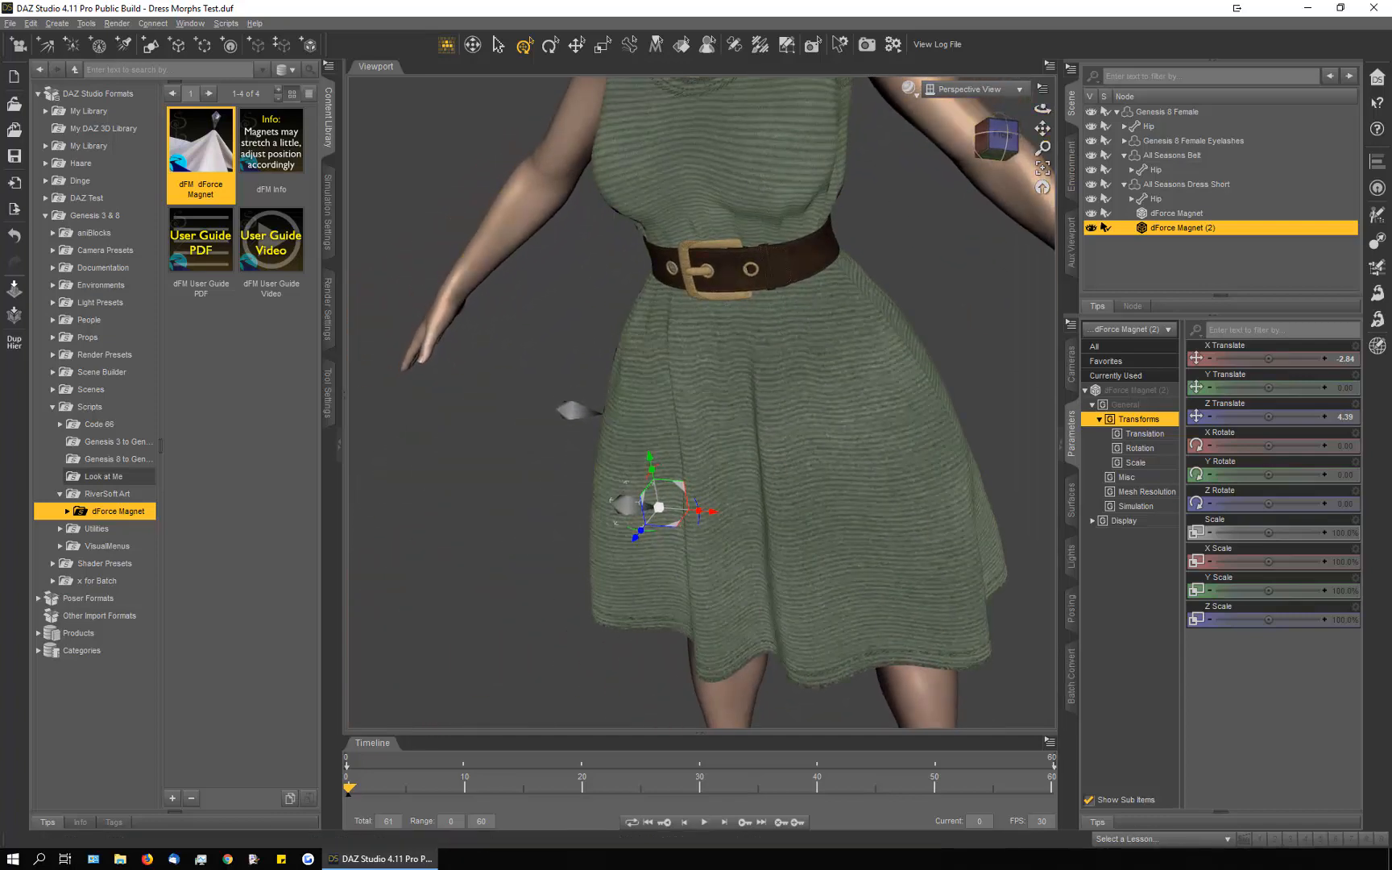
scroll(738, 481, down, 5)
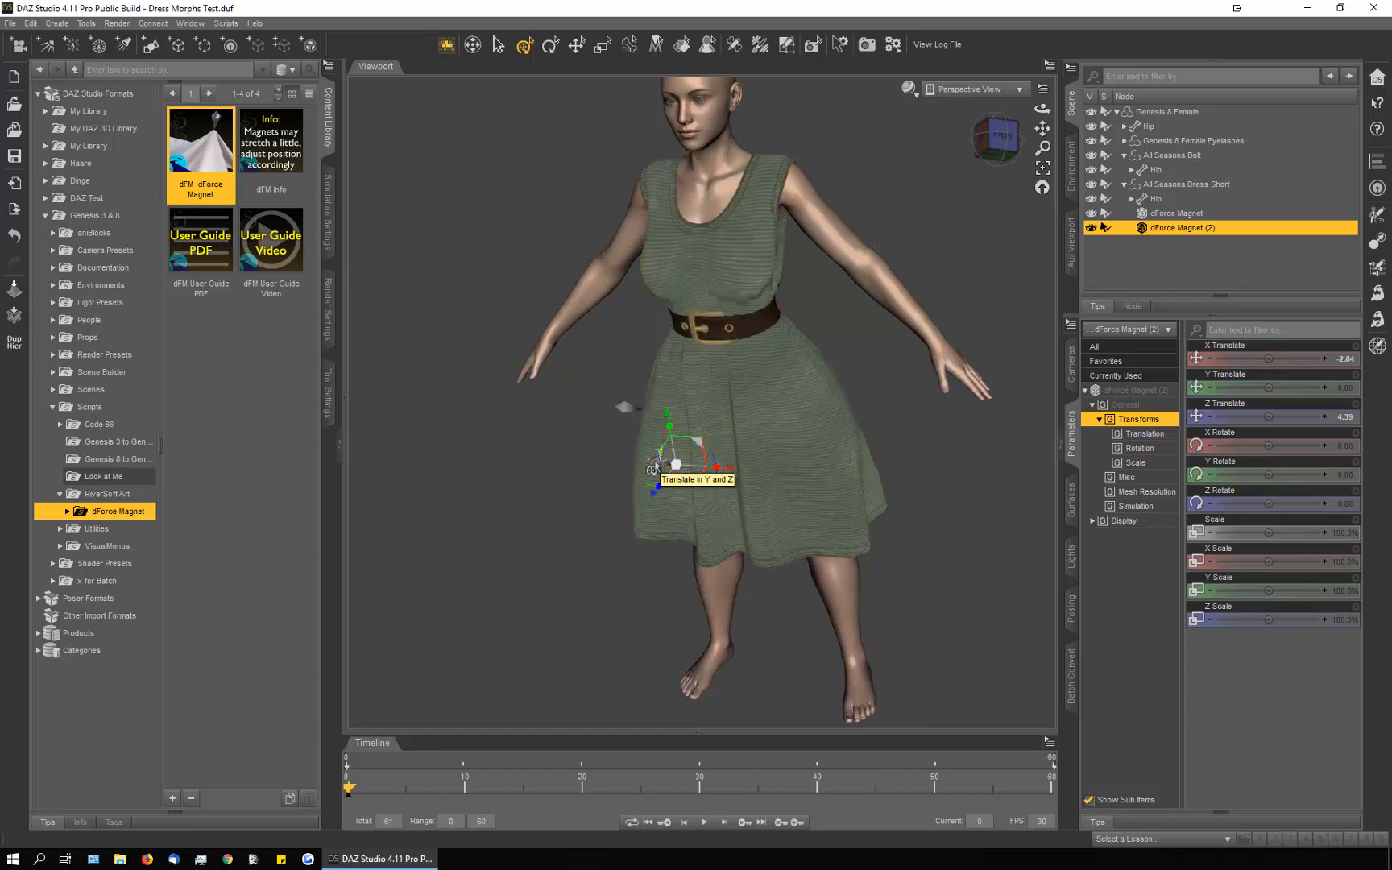
scroll(662, 500, up, 5)
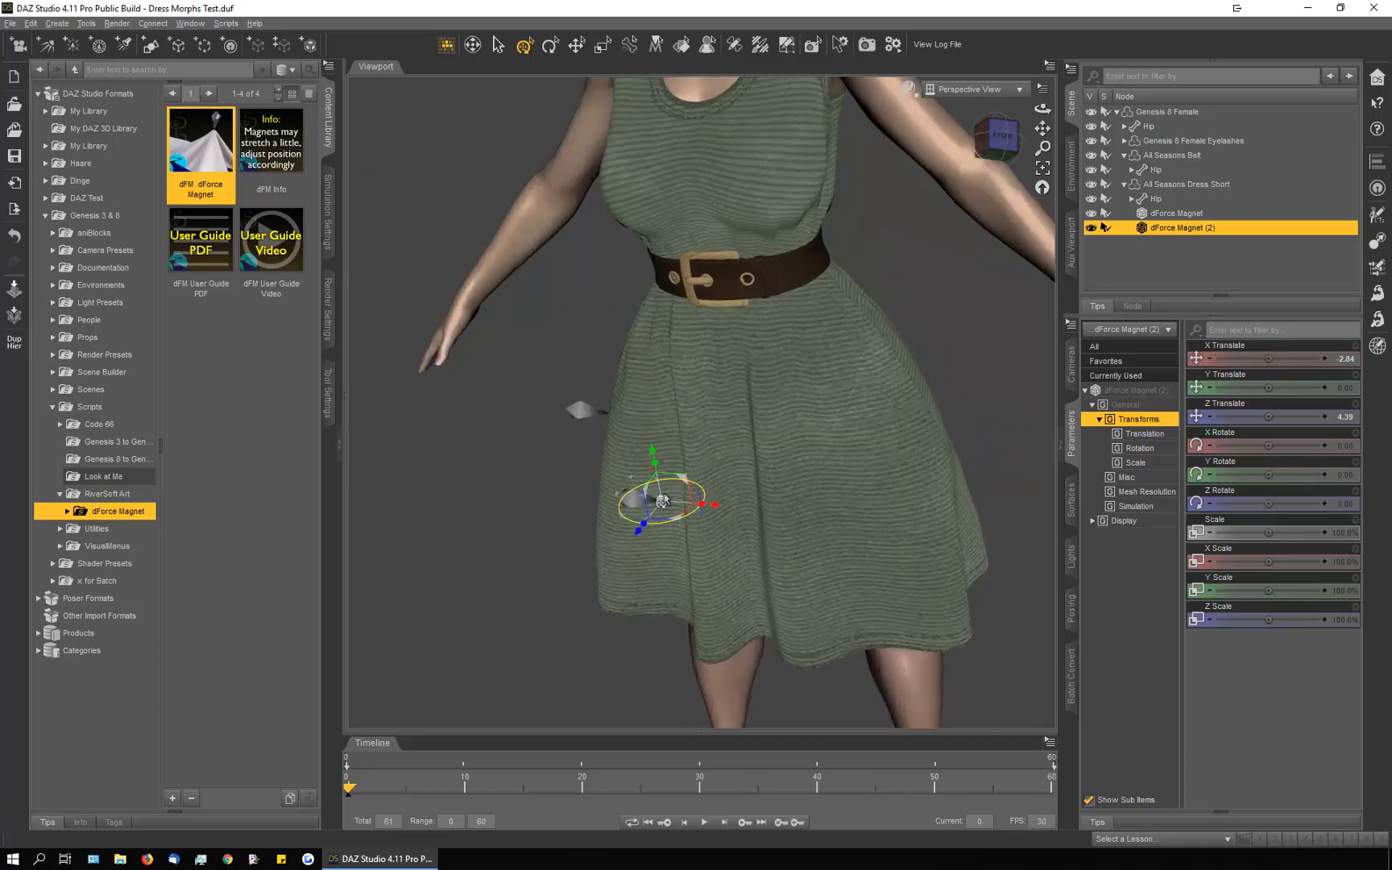
scroll(663, 499, up, 2)
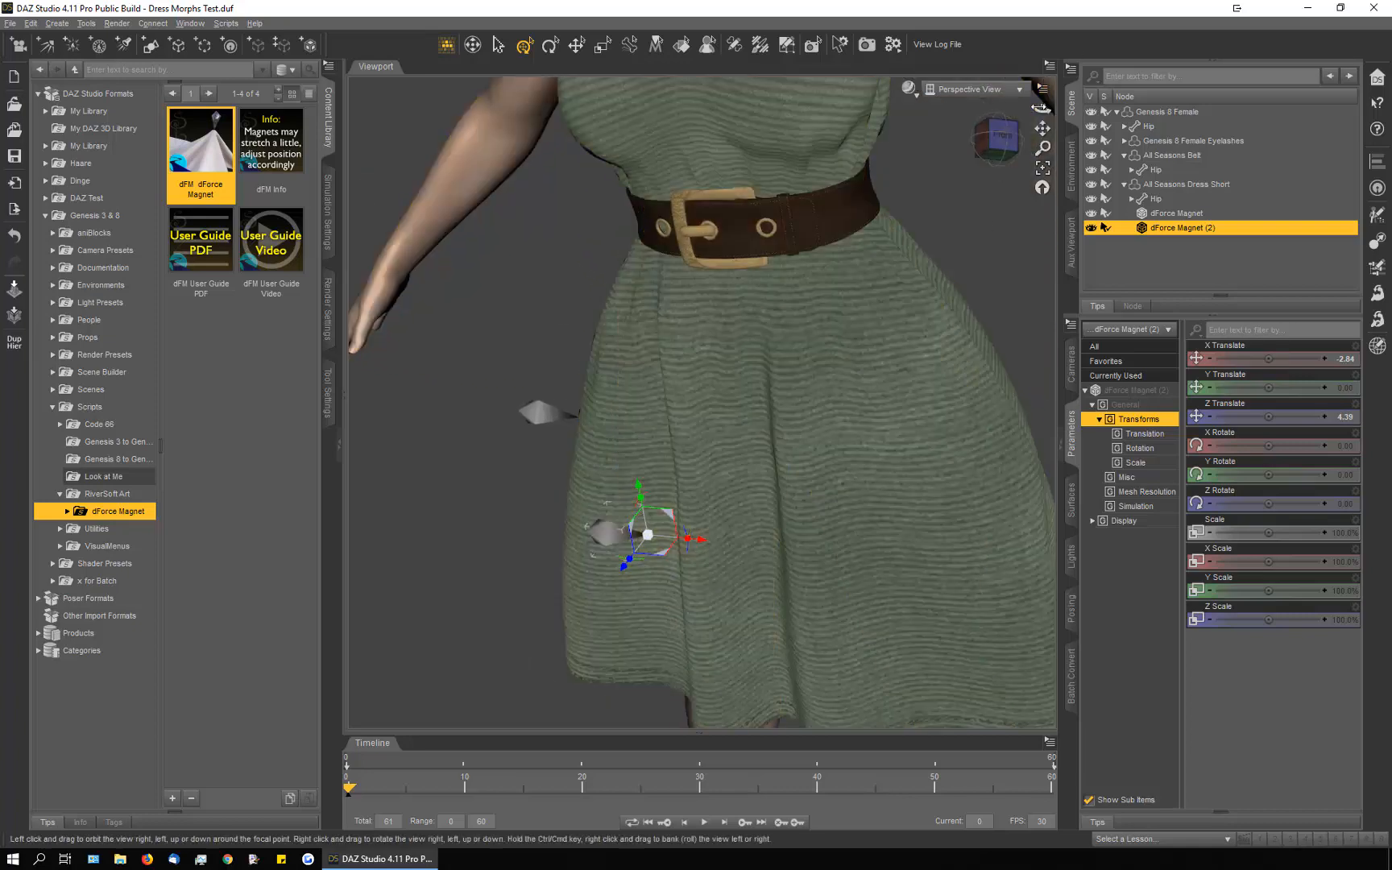
drag(1042, 109, 1062, 186)
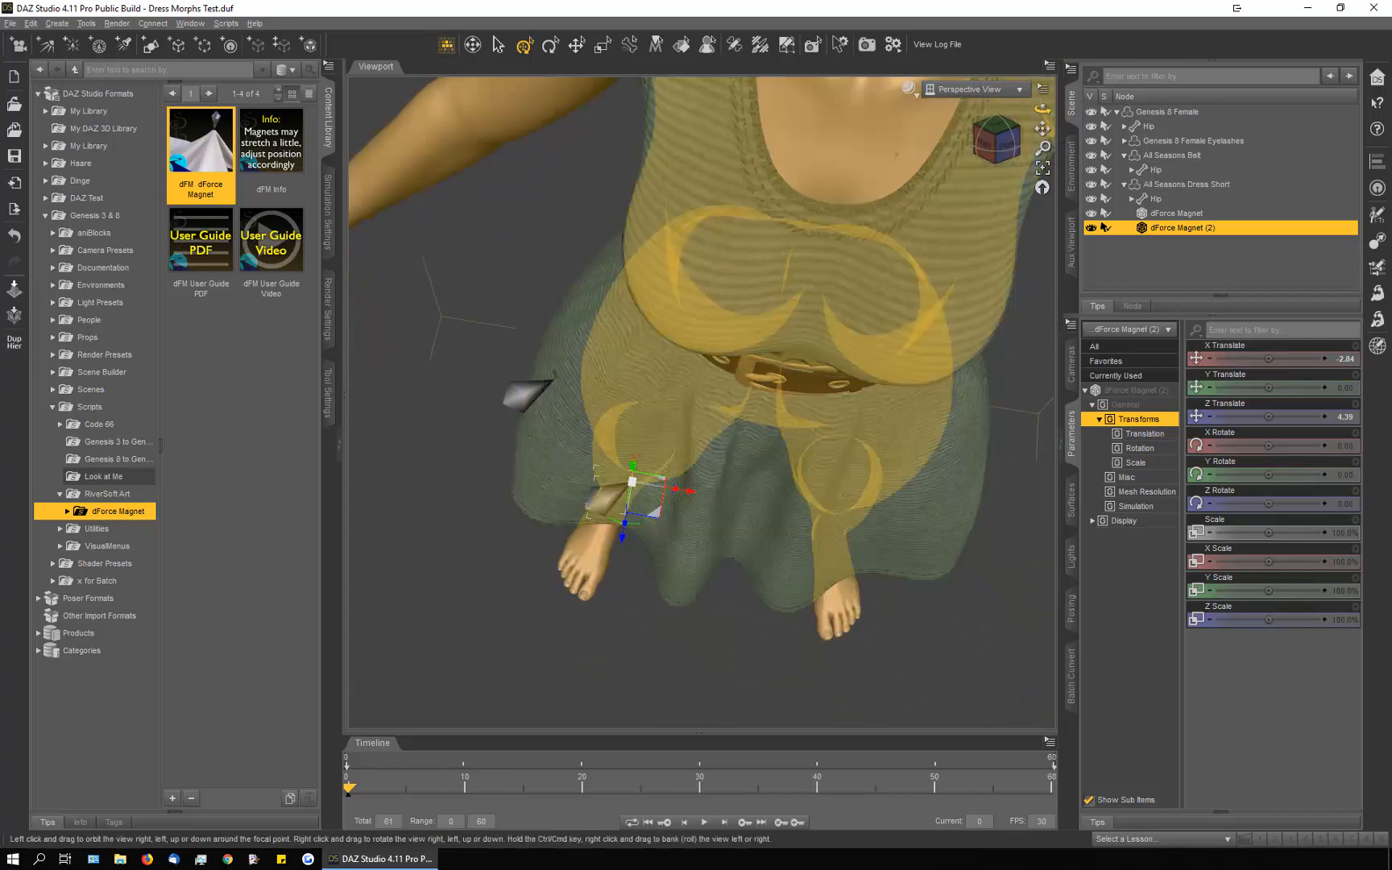
drag(1042, 109, 958, 290)
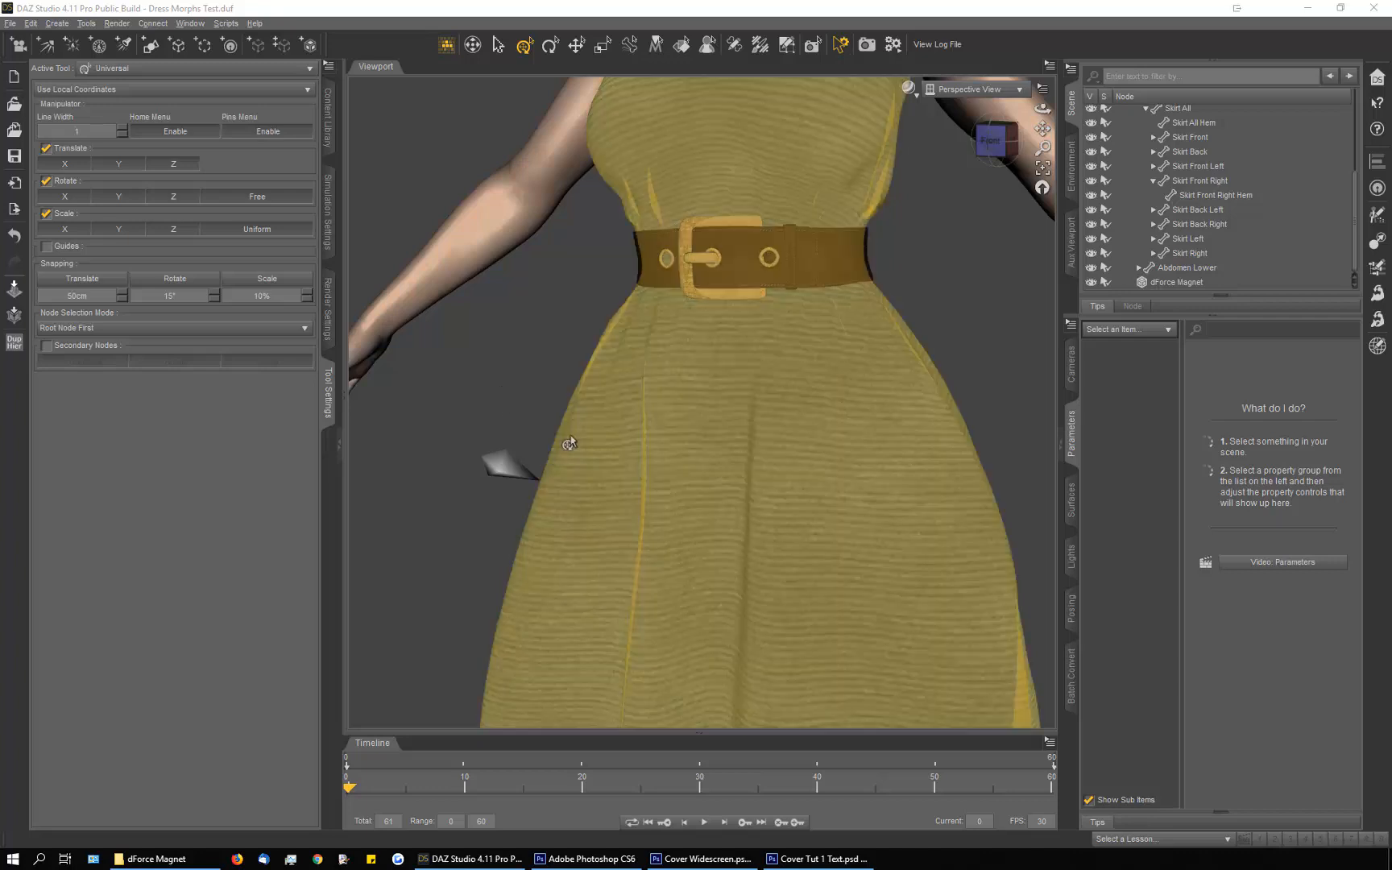
Step: Select the figure's Right Thigh Bend bone and bend it to about -87 so the right leg lifts forward
scroll(568, 438, down, 5)
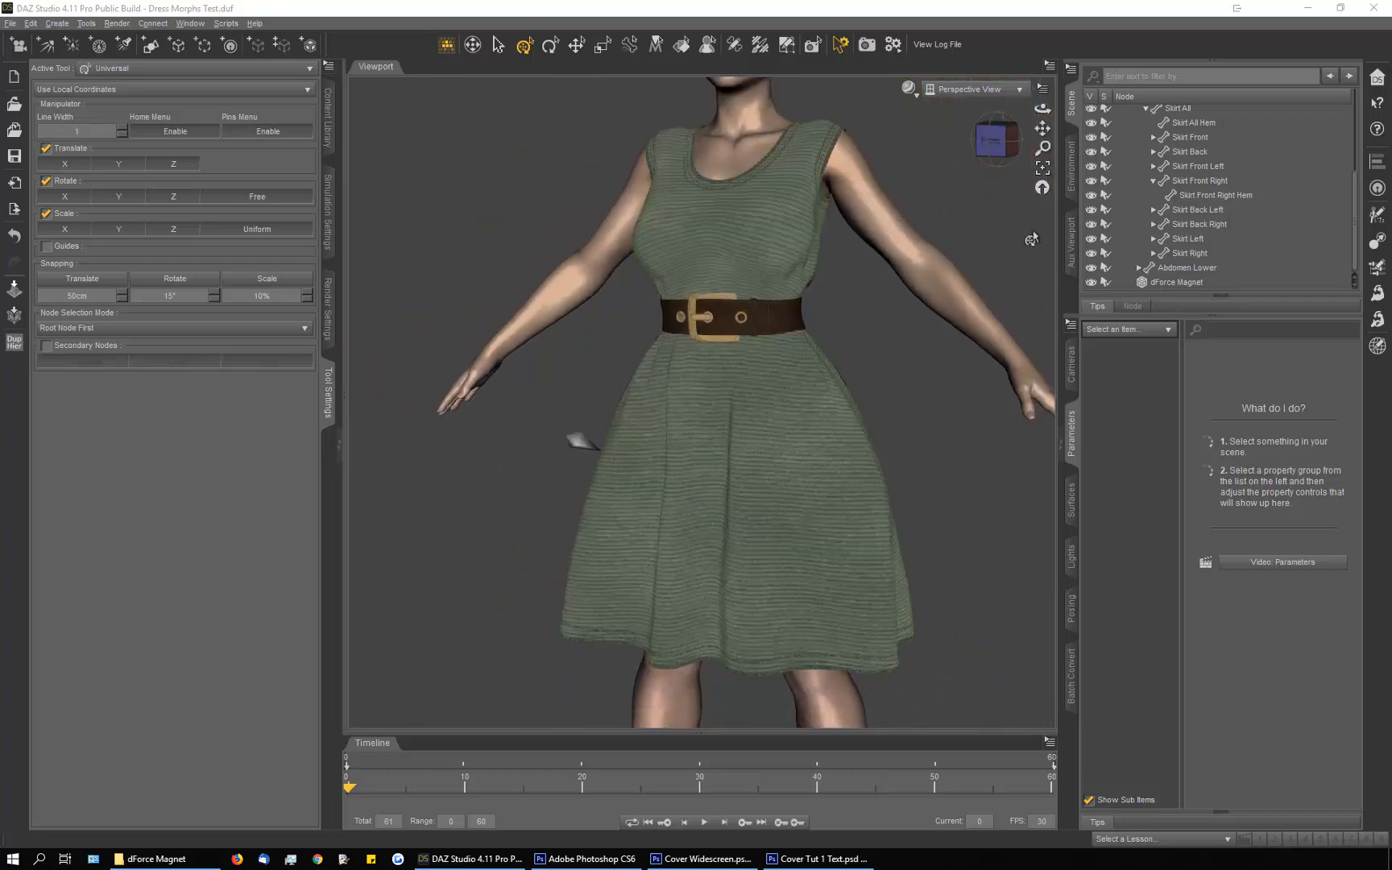
click(674, 493)
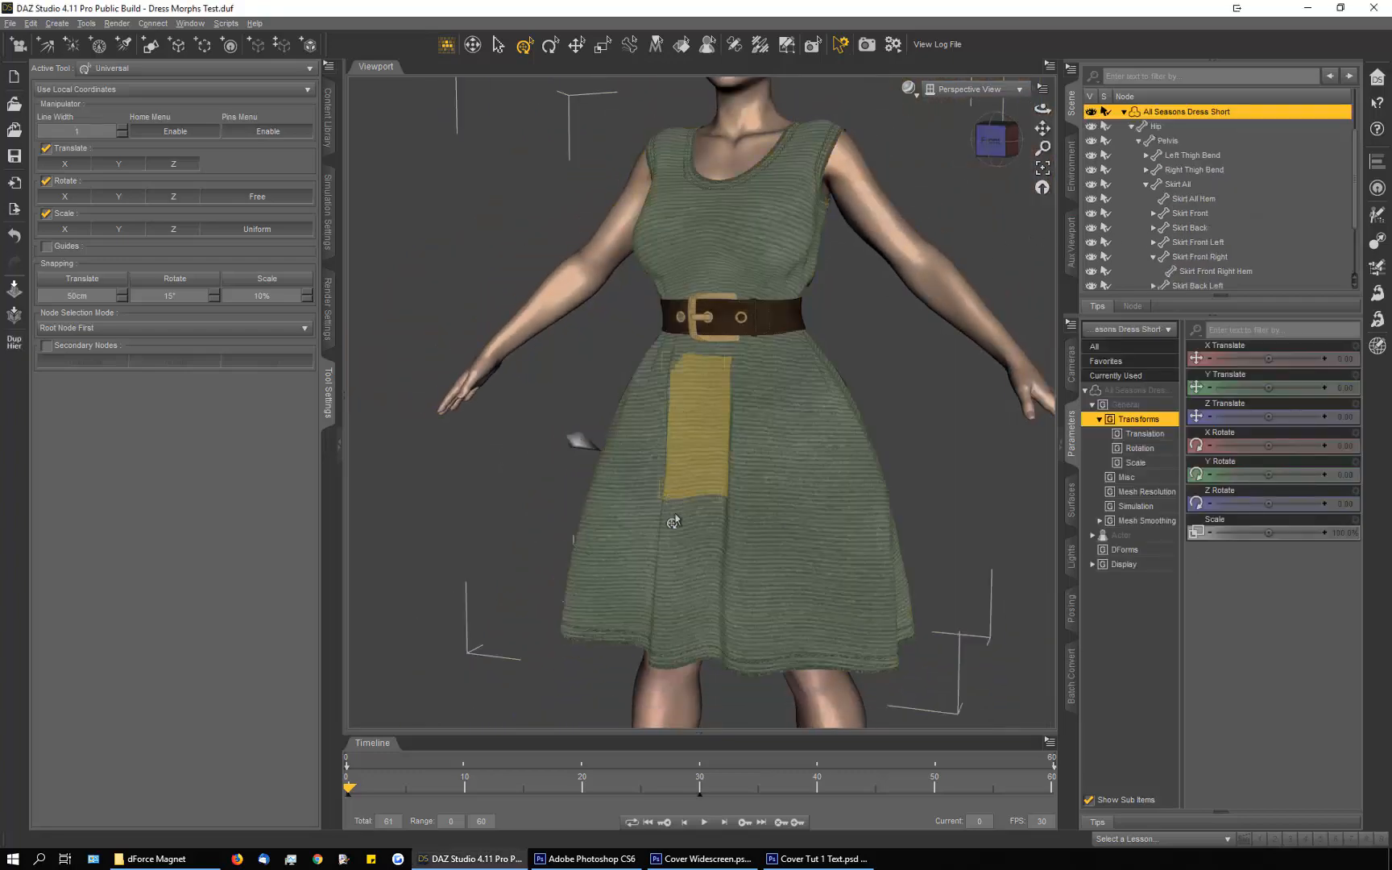
click(685, 670)
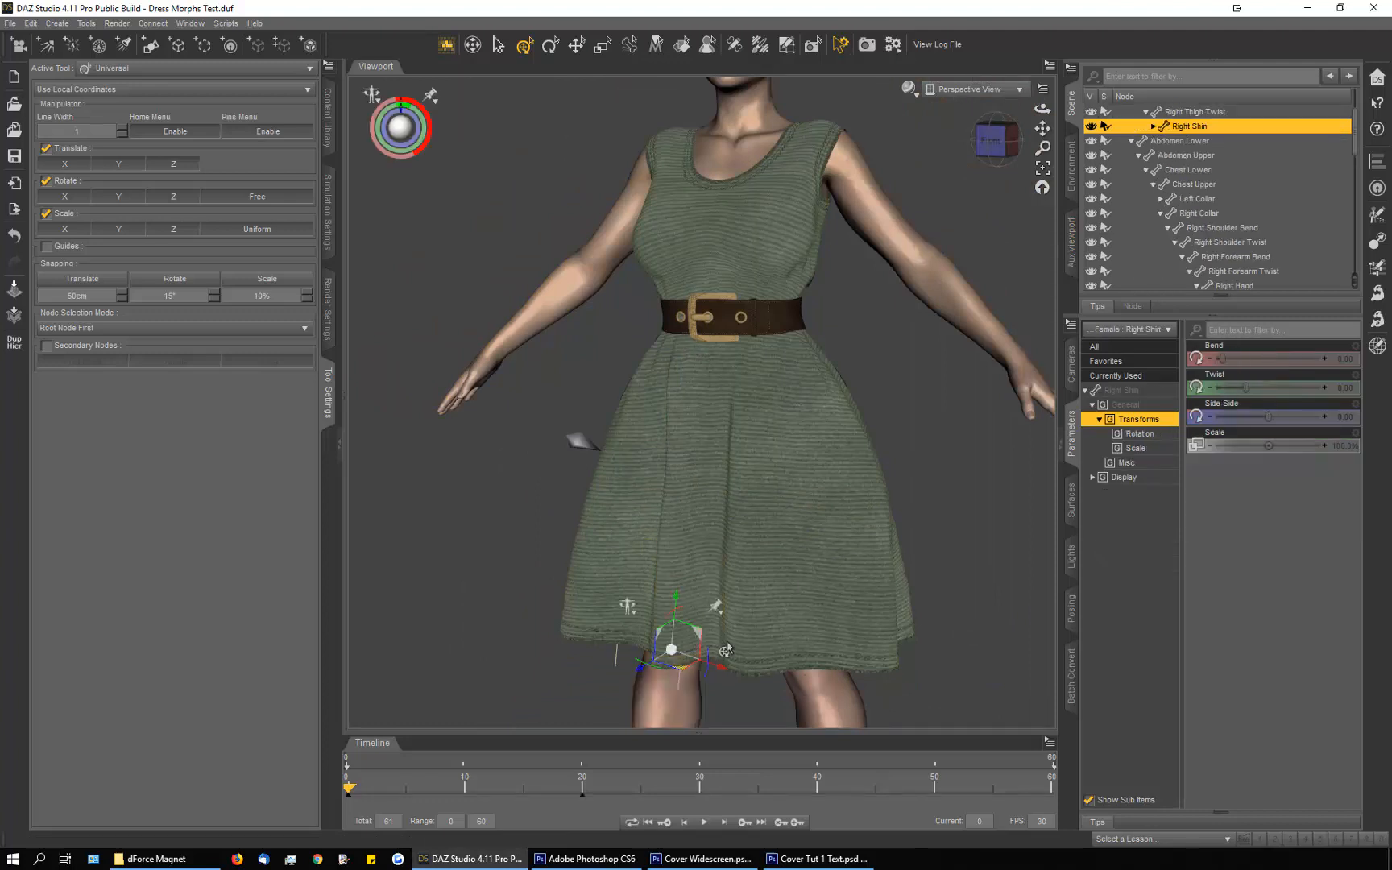
scroll(1200, 130, up, 1)
click(1190, 138)
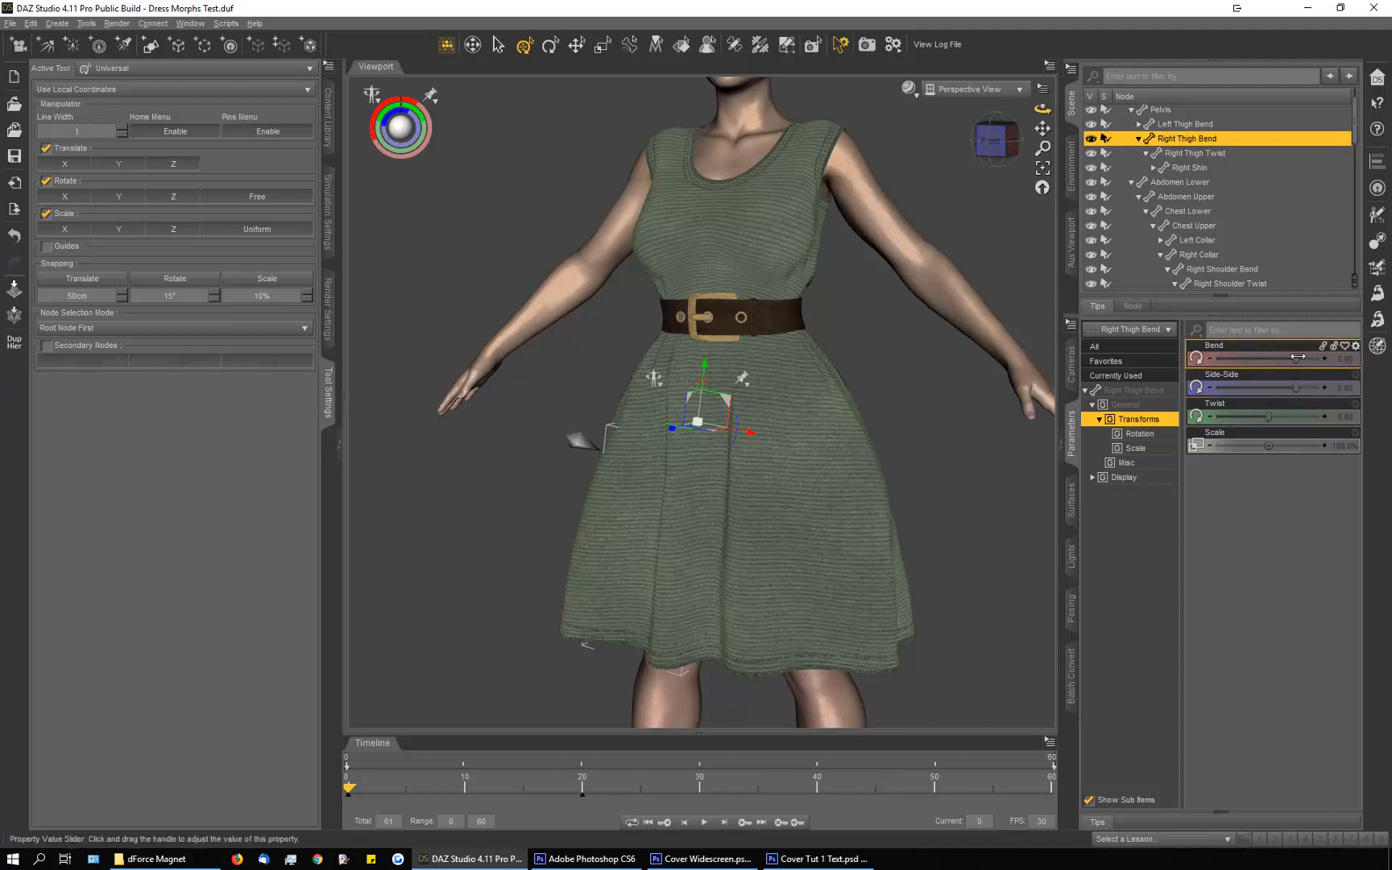
drag(1295, 359, 1234, 359)
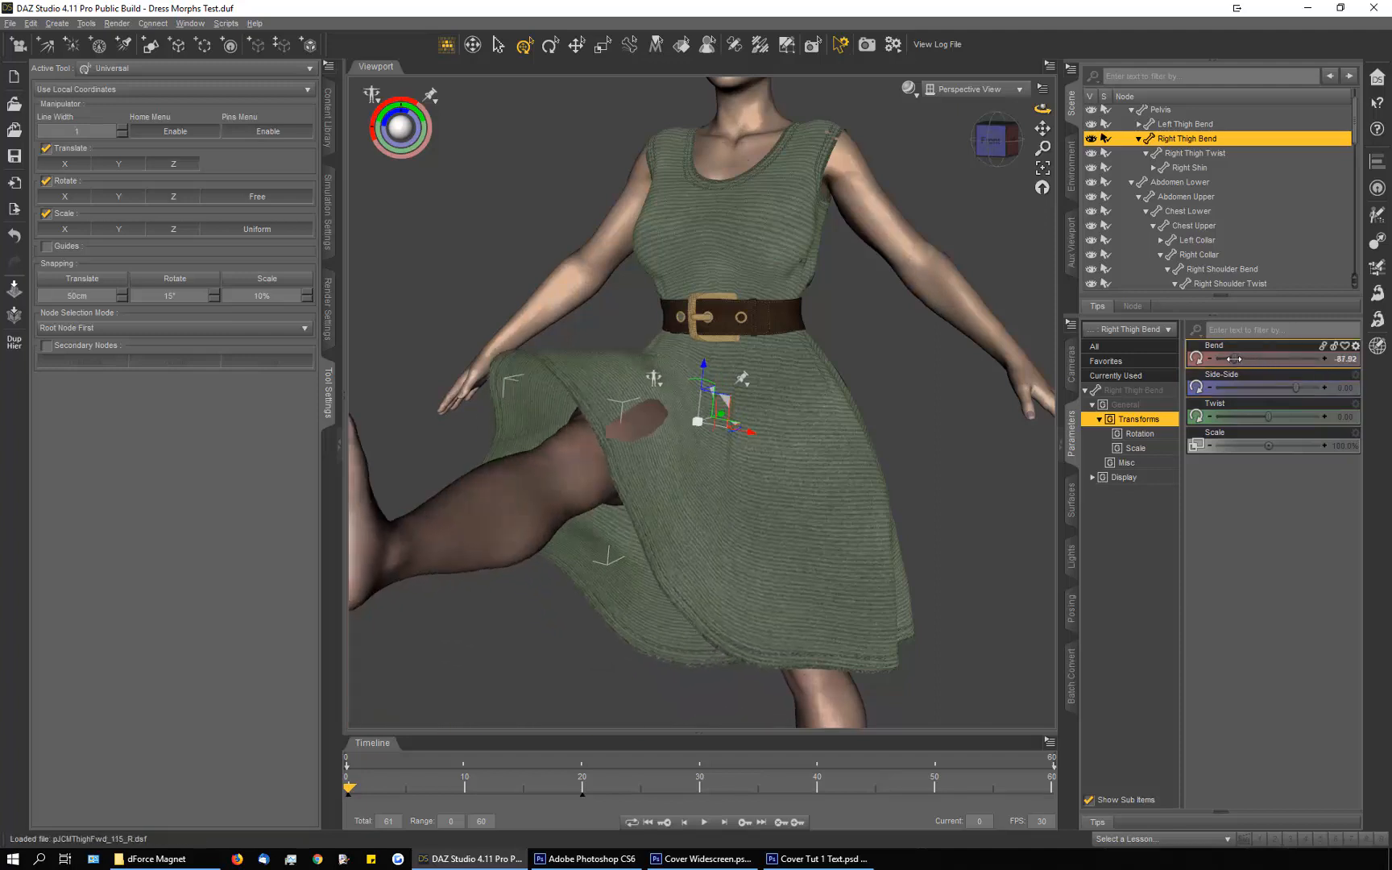
Step: Select the dress with the Surface Selection tool and pick a vertex on the raised part of the skirt with the Geometry Editor
drag(1042, 109, 987, 143)
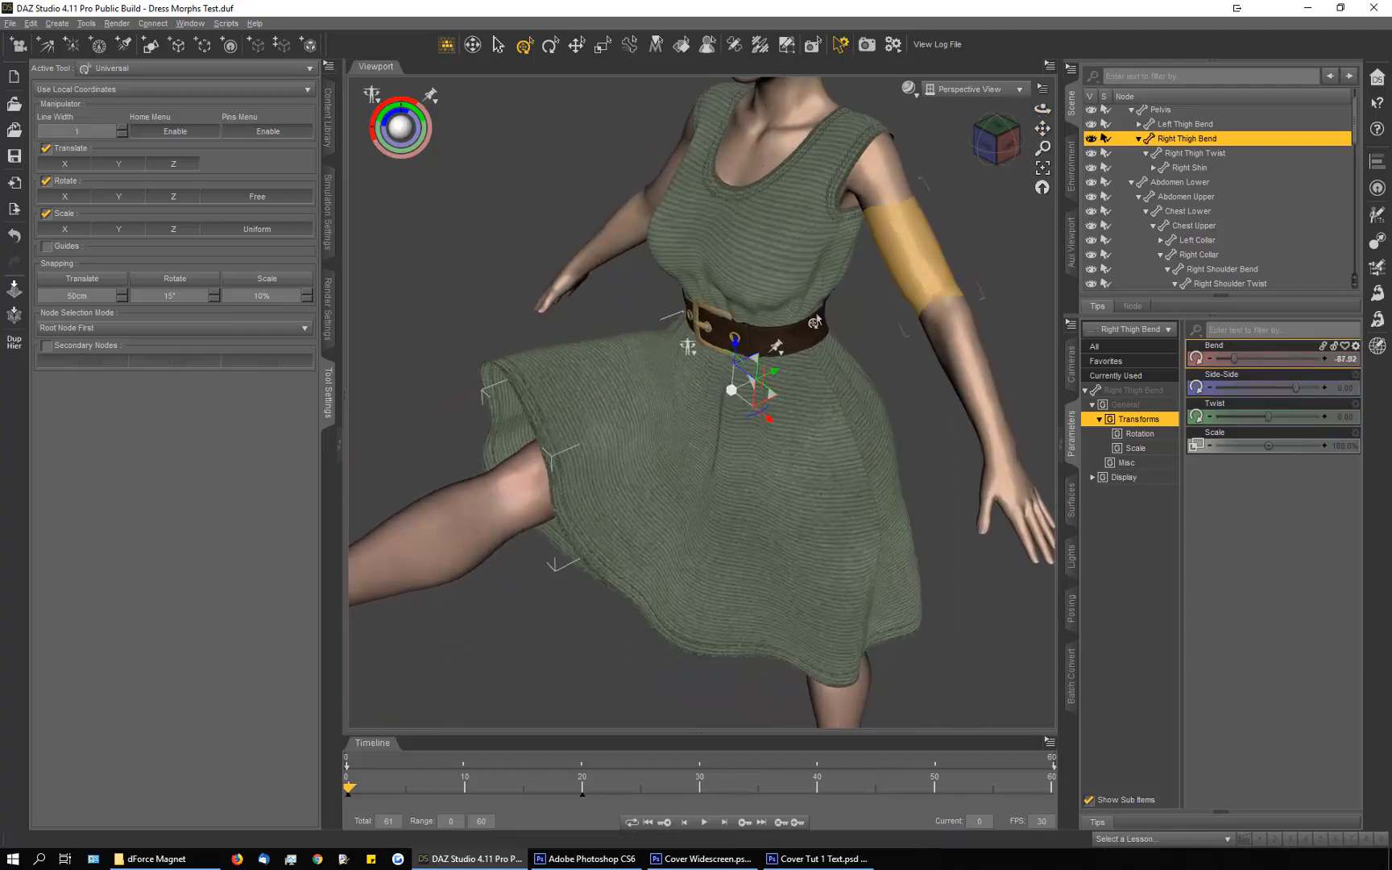
key(alt+shift+m)
click(589, 415)
scroll(590, 391, up, 3)
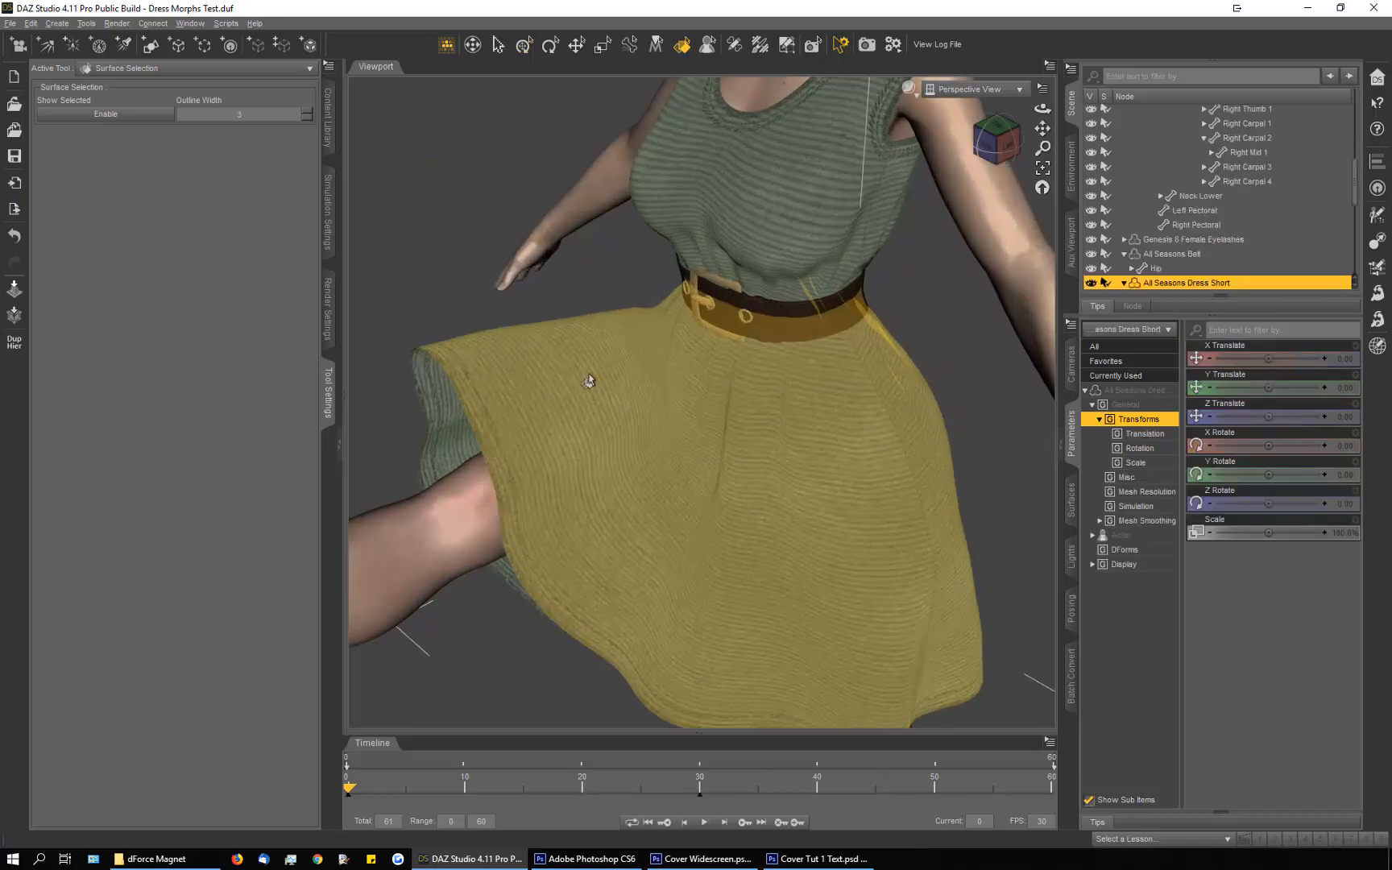
scroll(589, 381, up, 3)
key(alt+shift+g)
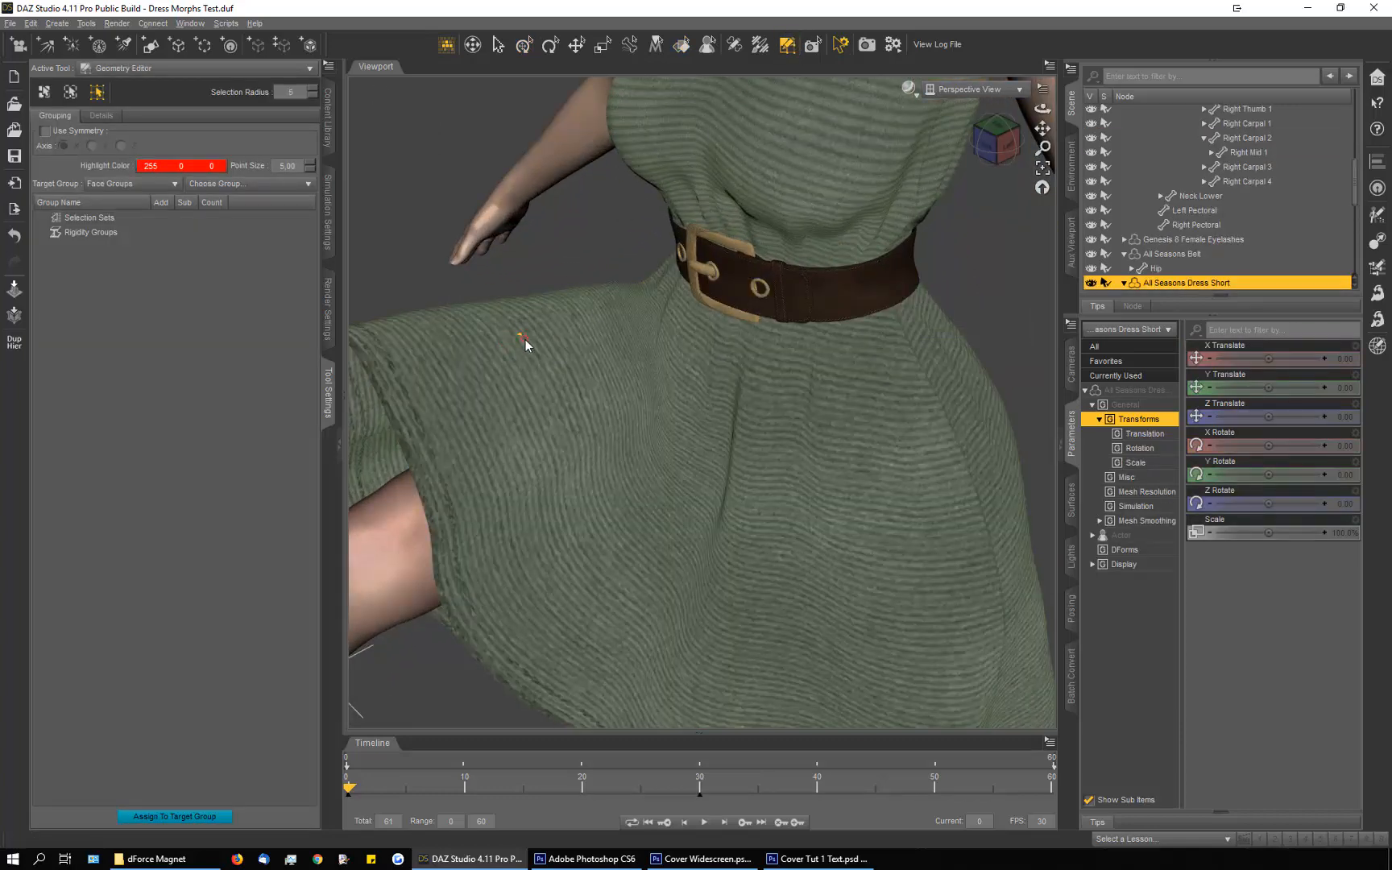
Step: Create a dForce Magnet at the vertex on the raised skirt, keeping Size 4 and the preset rotations, and check its placement
click(327, 119)
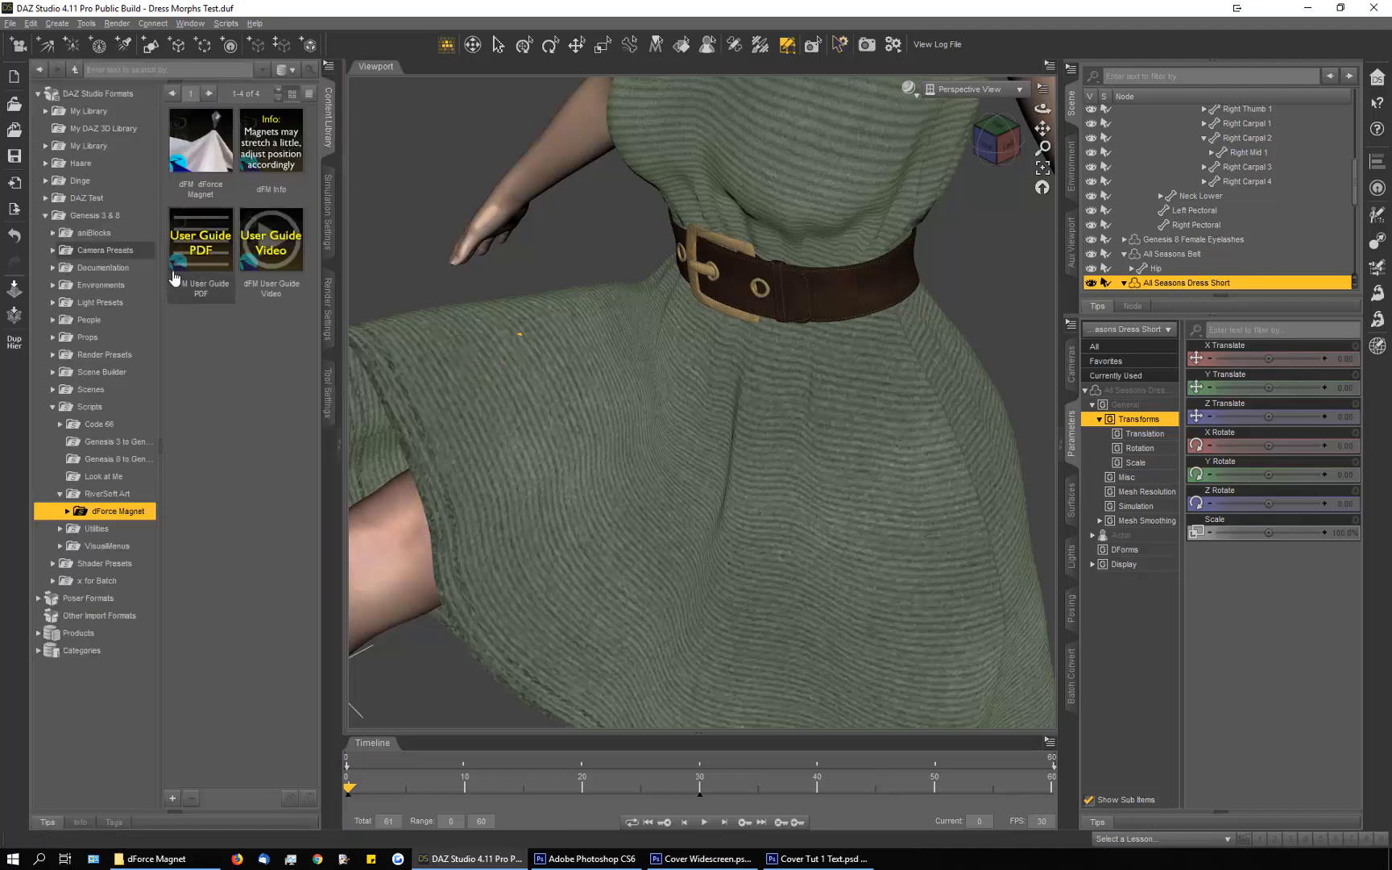
double_click(206, 140)
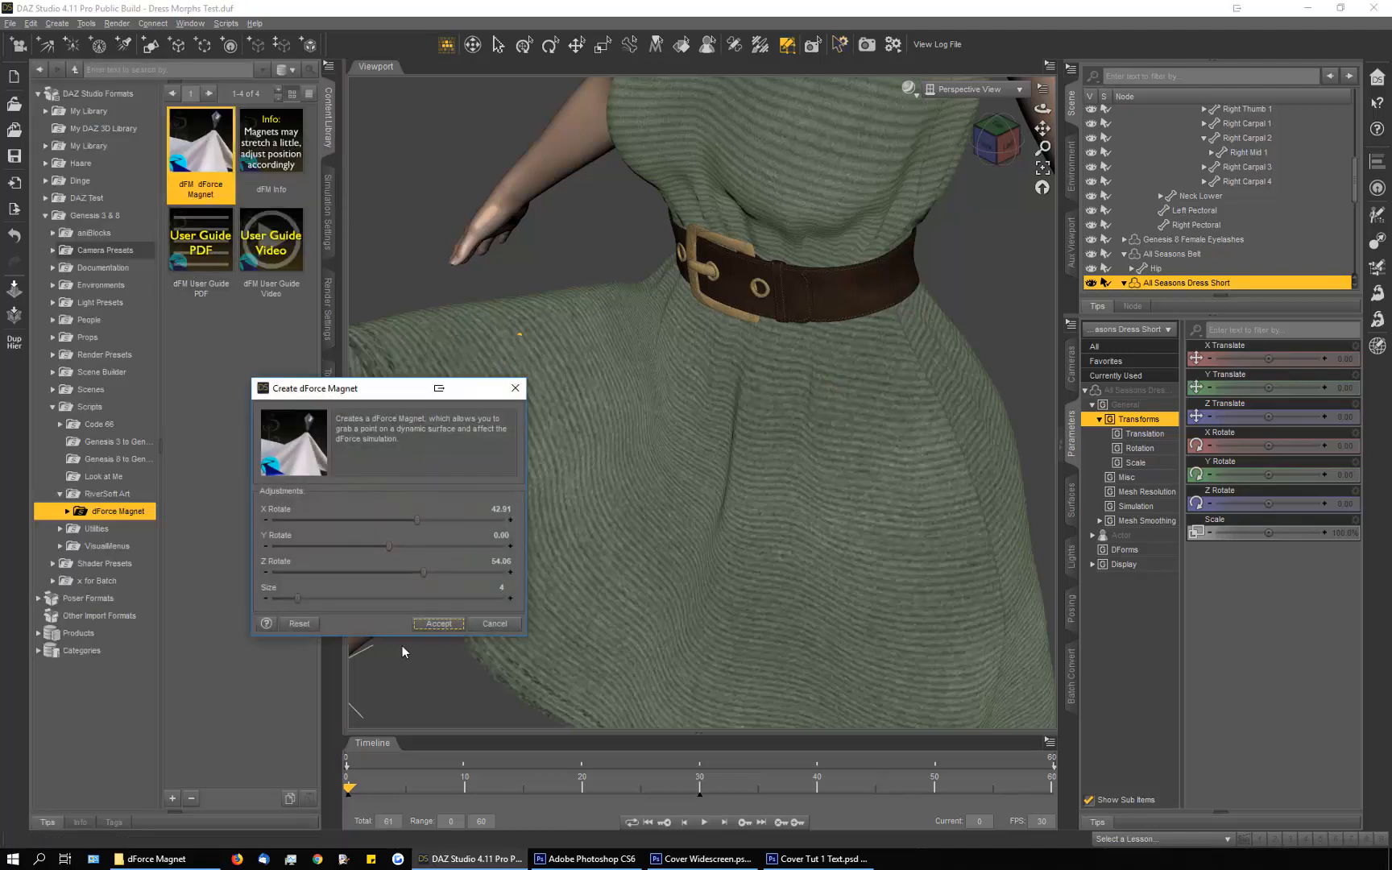
click(439, 624)
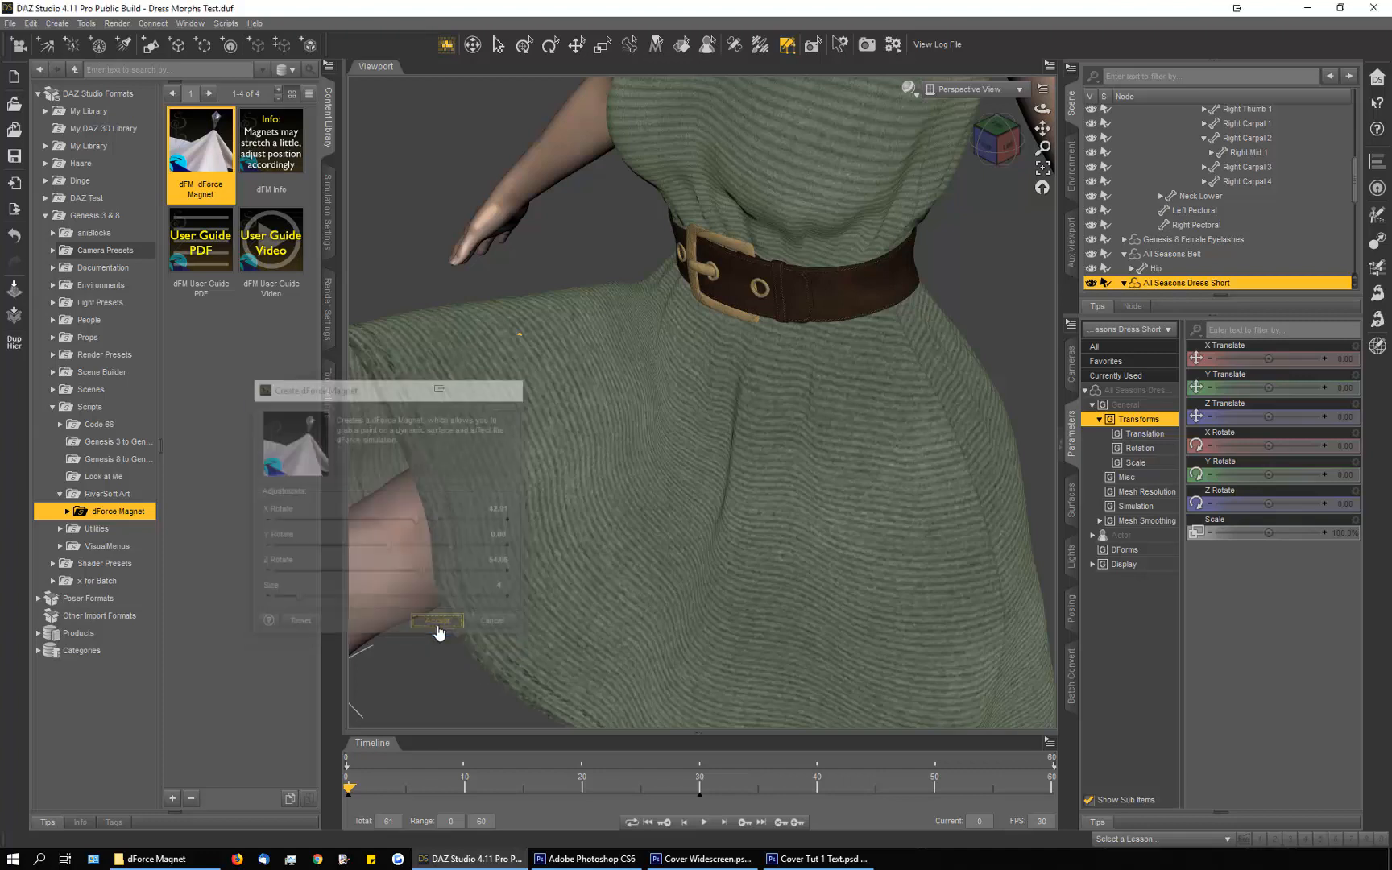
mouse_move(885, 394)
ctrl+alt+mouse_down()
mouse_move(934, 330)
mouse_move(982, 307)
mouse_move(885, 394)
ctrl+alt+mouse_up()
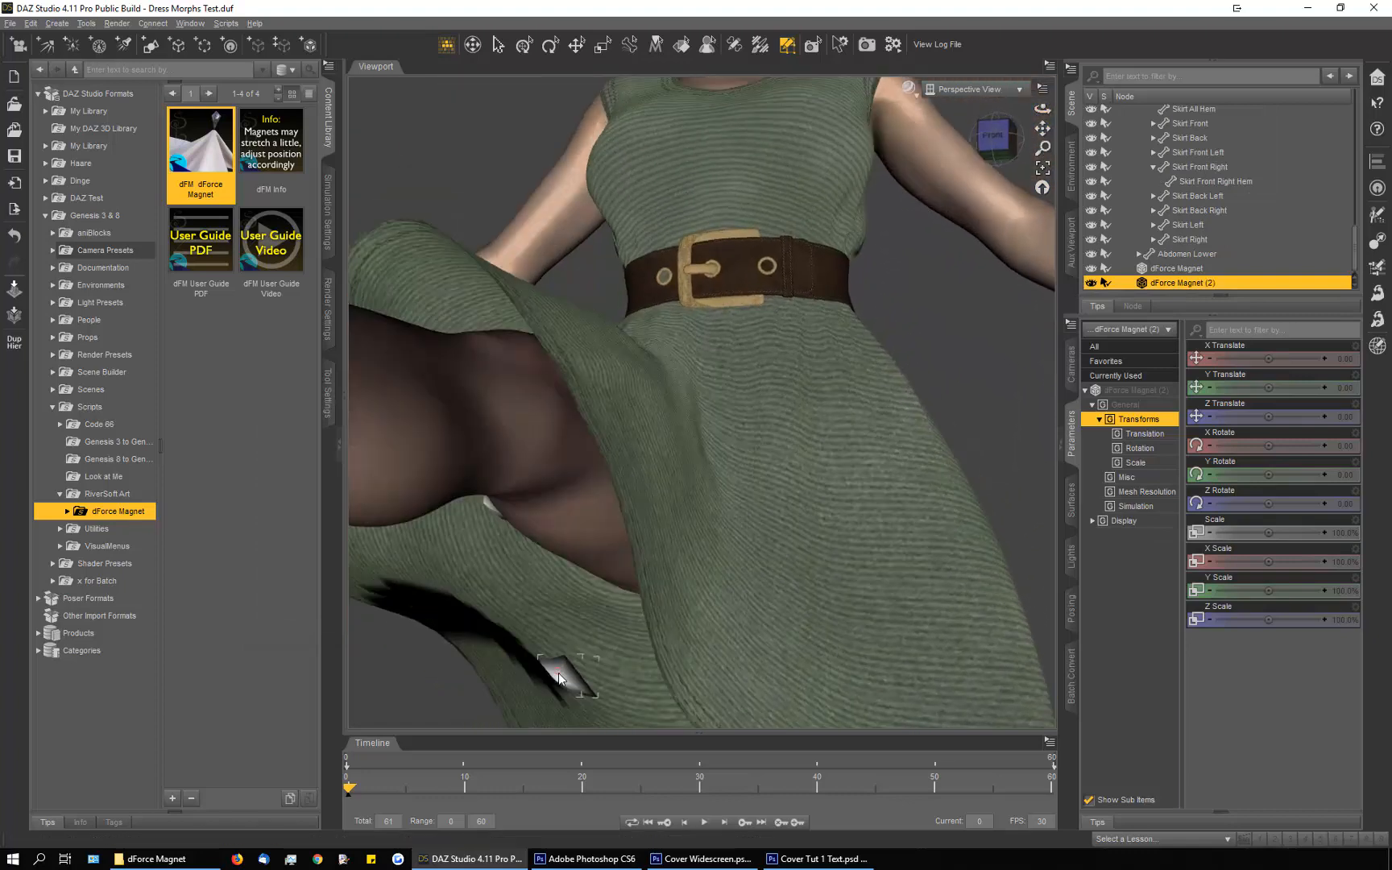
Step: Move the second magnet up off the skirt with the Universal tool, to about -8 X Translate and 44 Y Translate
scroll(836, 351, down, 3)
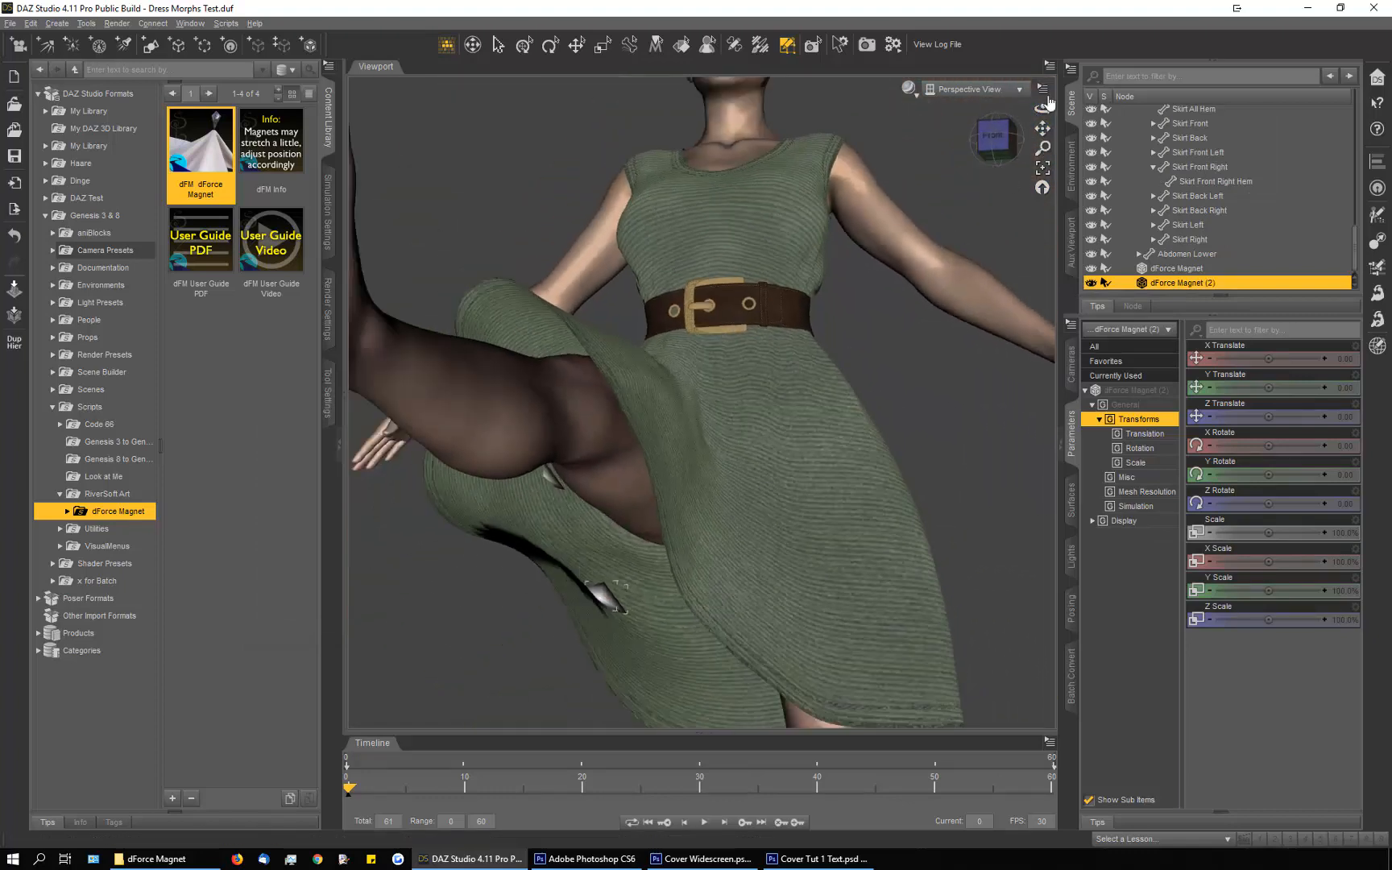
mouse_move(1043, 107)
mouse_down()
mouse_move(926, 113)
mouse_move(986, 97)
mouse_move(942, 93)
mouse_move(898, 121)
mouse_move(1060, 112)
mouse_up()
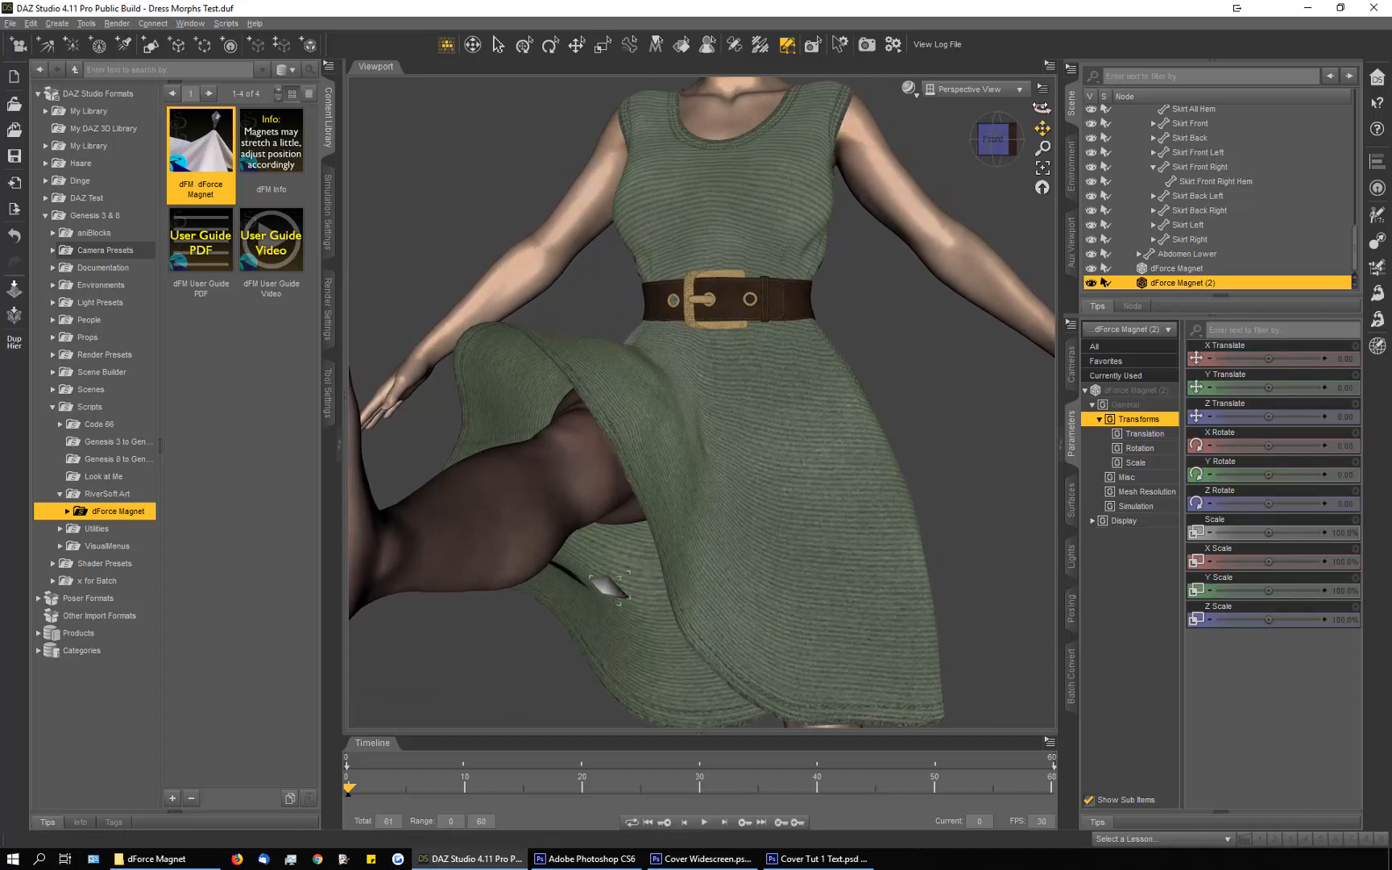
drag(1042, 108, 1022, 109)
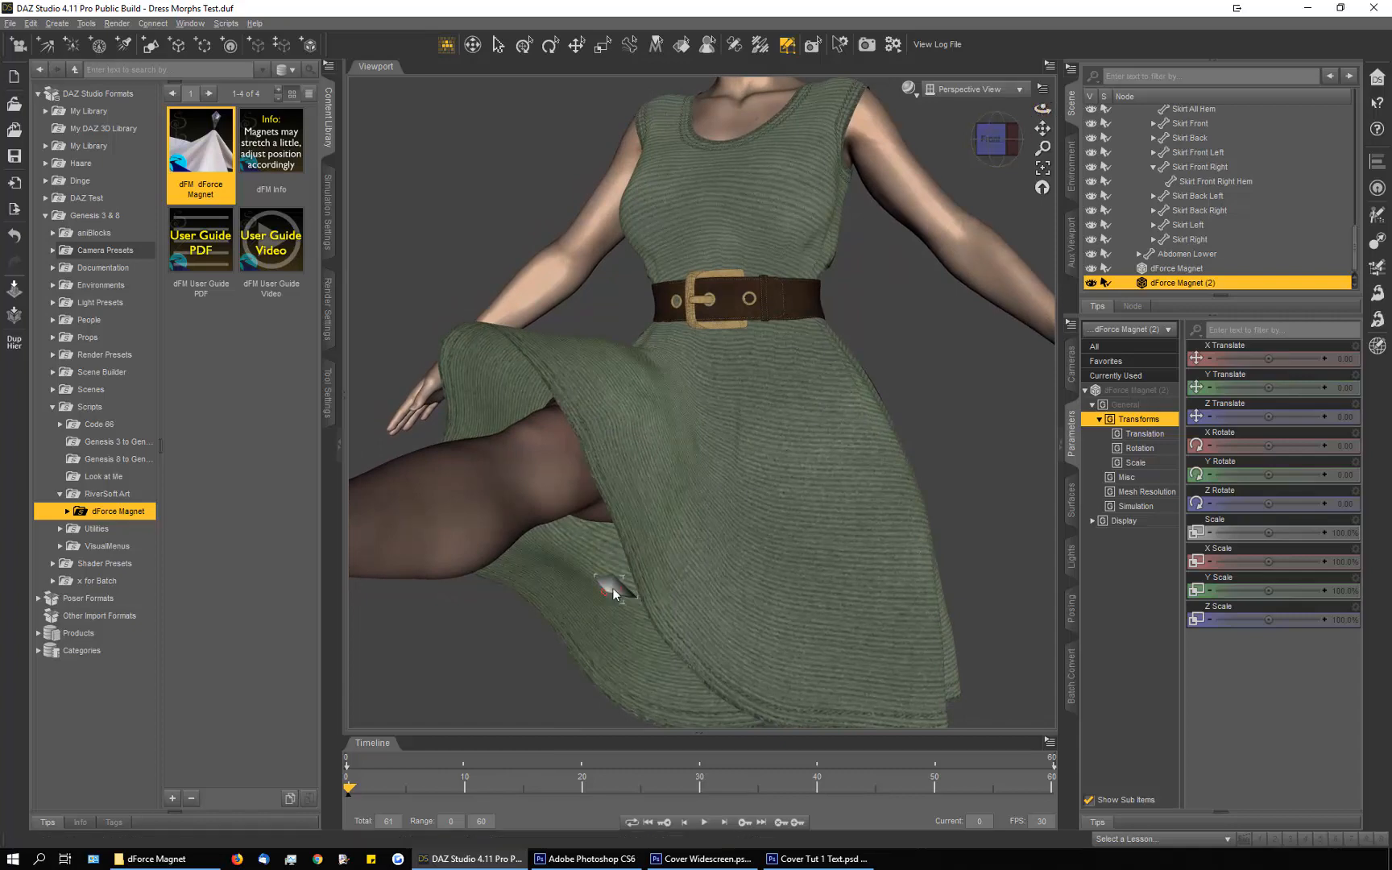
key(ctrl+u)
drag(662, 577, 613, 285)
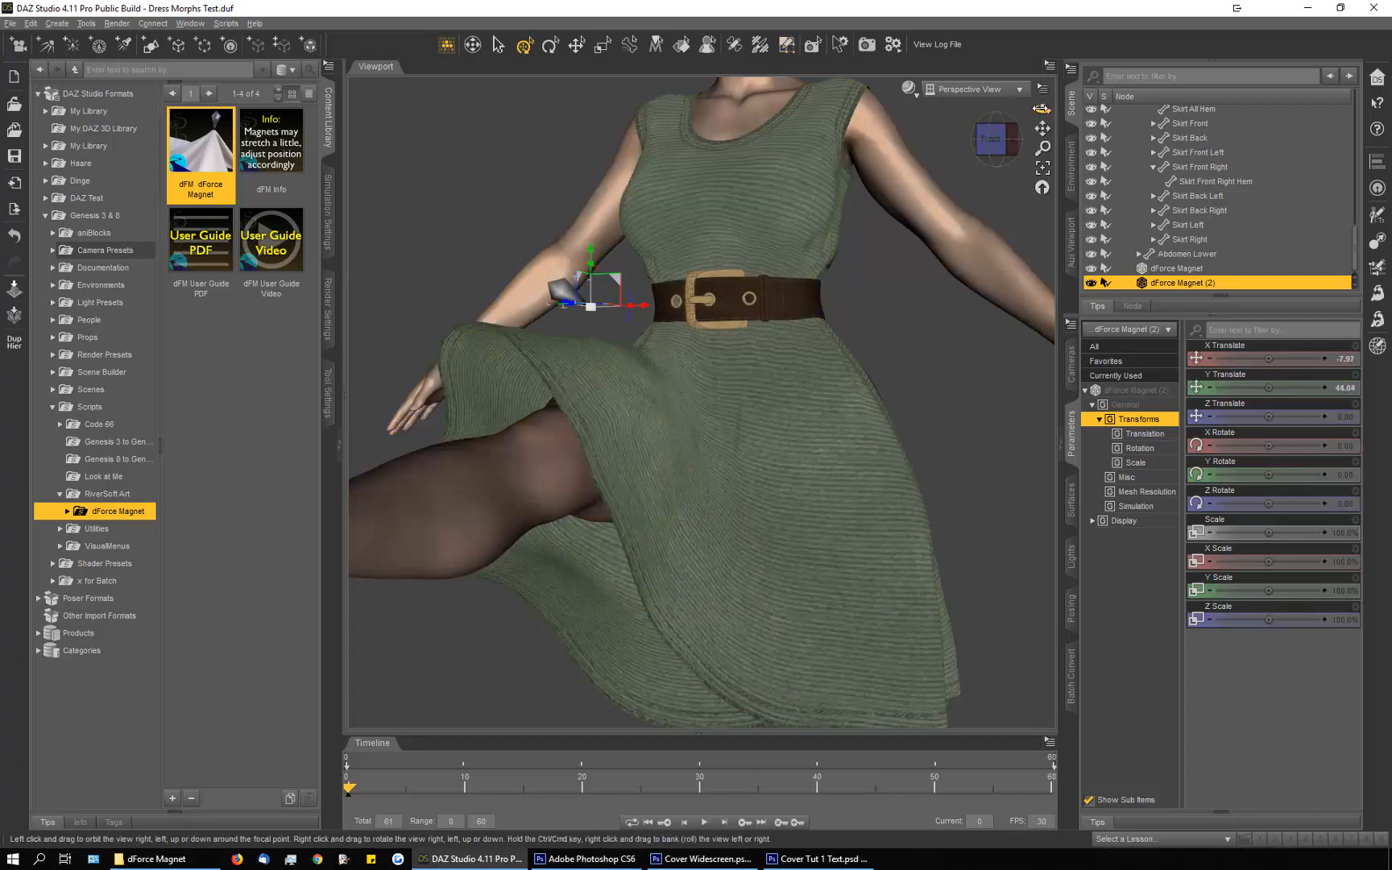
Step: Select All Seasons Dress Short and bring up the Geometry Editor's tool settings, with the selected vertex on the raised skirt in view
drag(1042, 108, 1028, 149)
scroll(573, 372, up, 4)
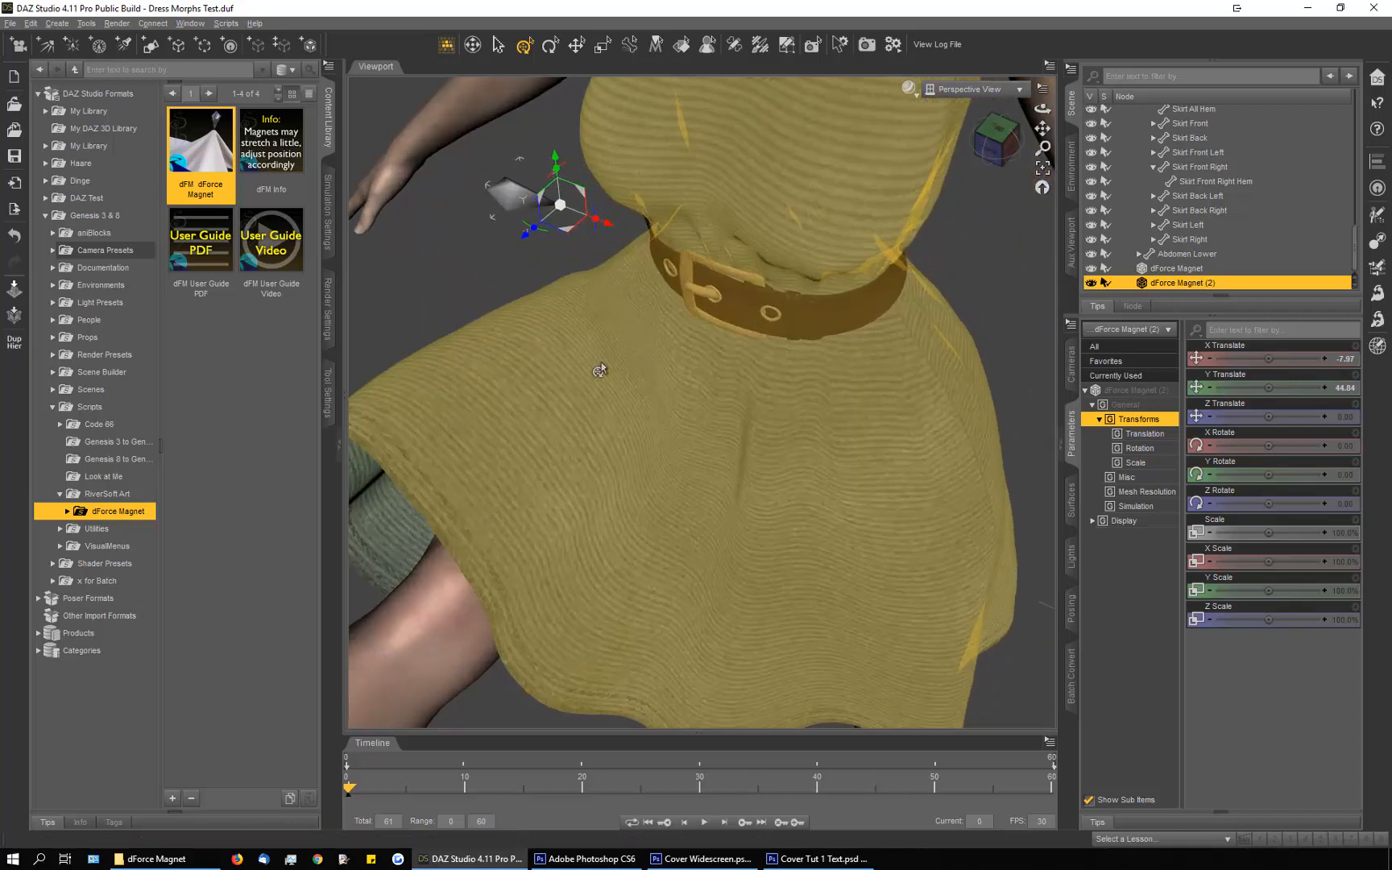
scroll(1230, 239, up, 3)
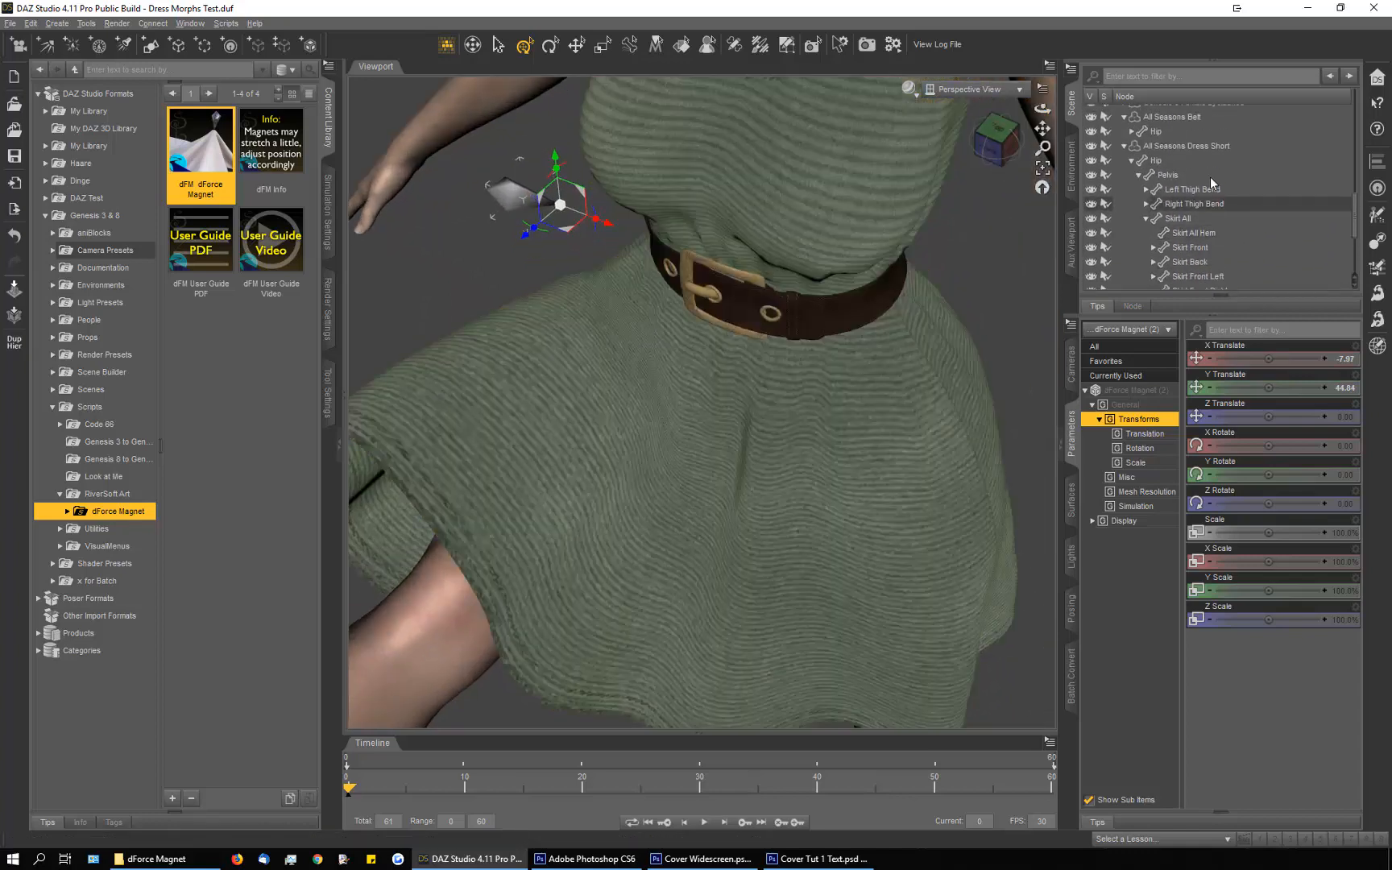
click(1184, 148)
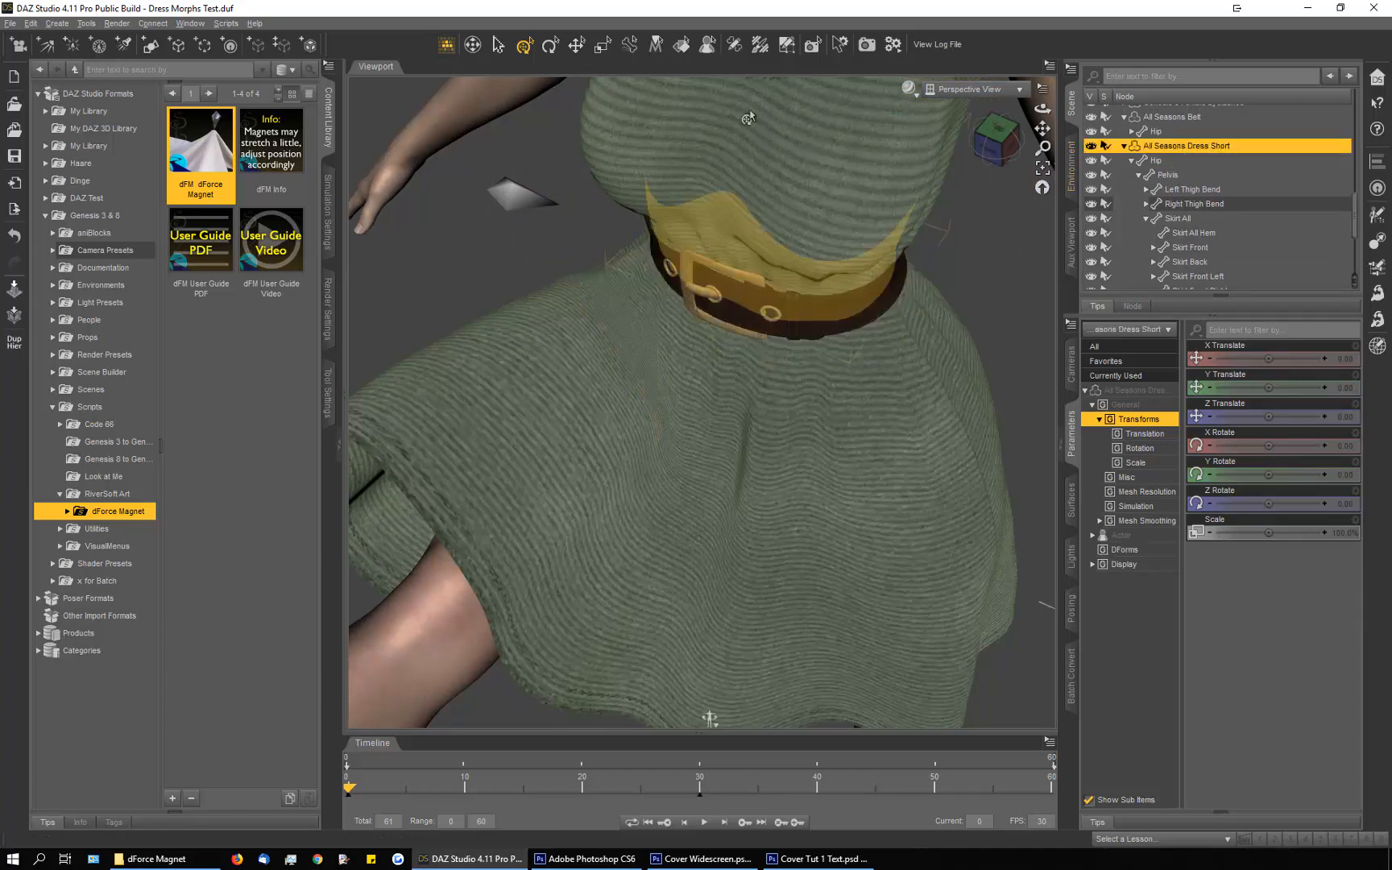
click(787, 45)
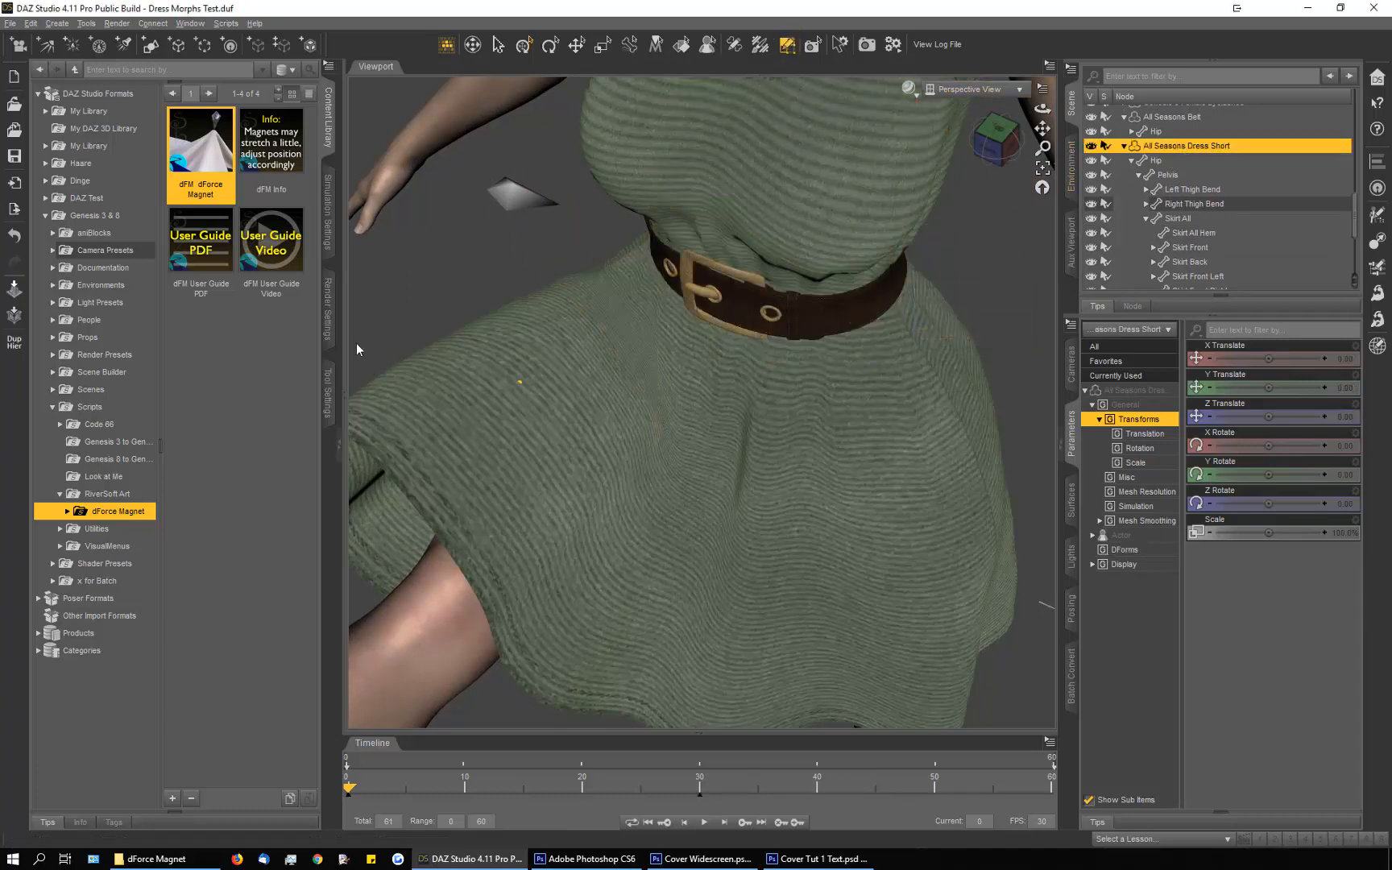
click(328, 393)
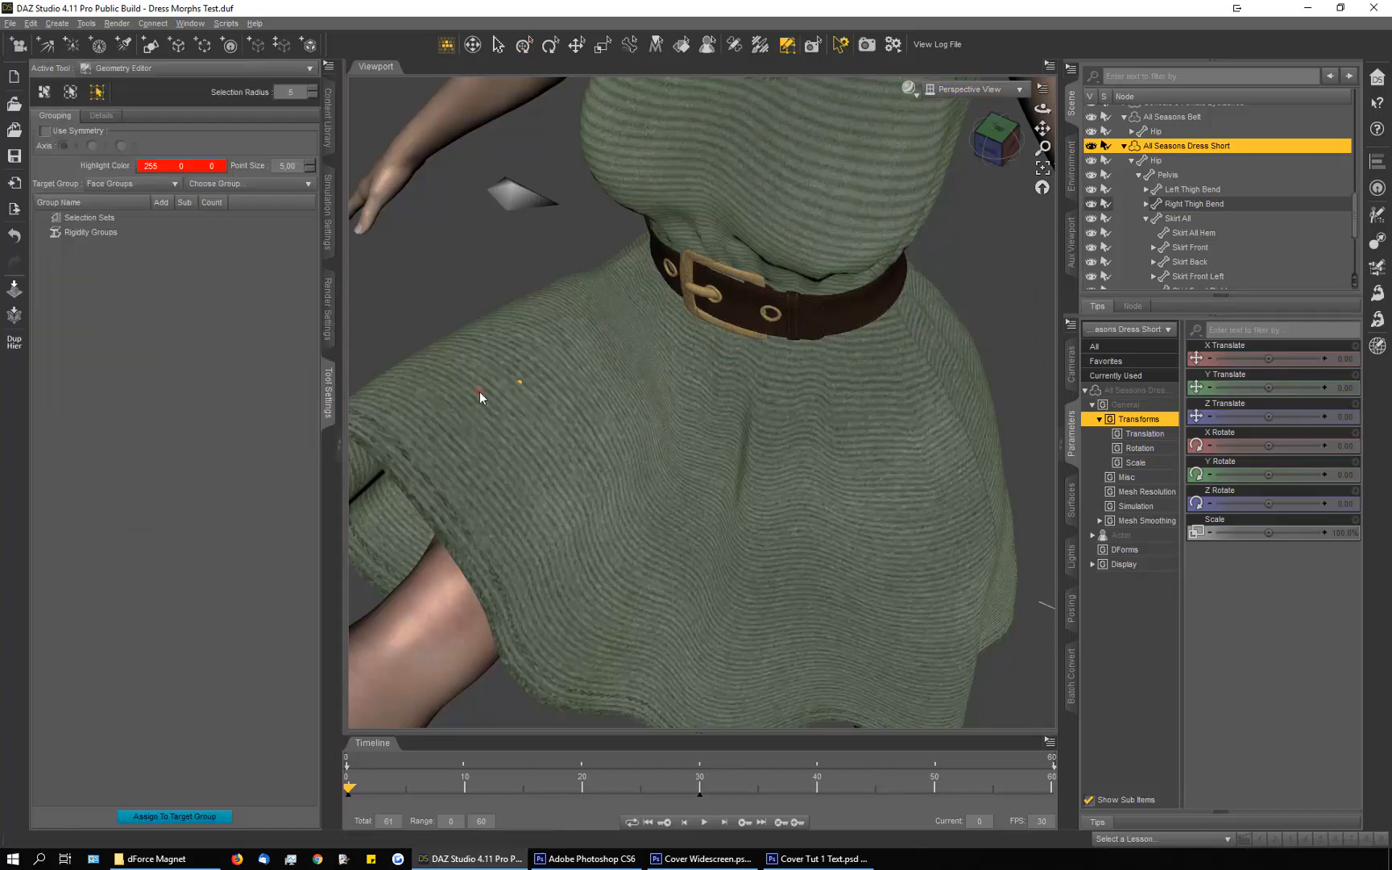
scroll(480, 395, up, 3)
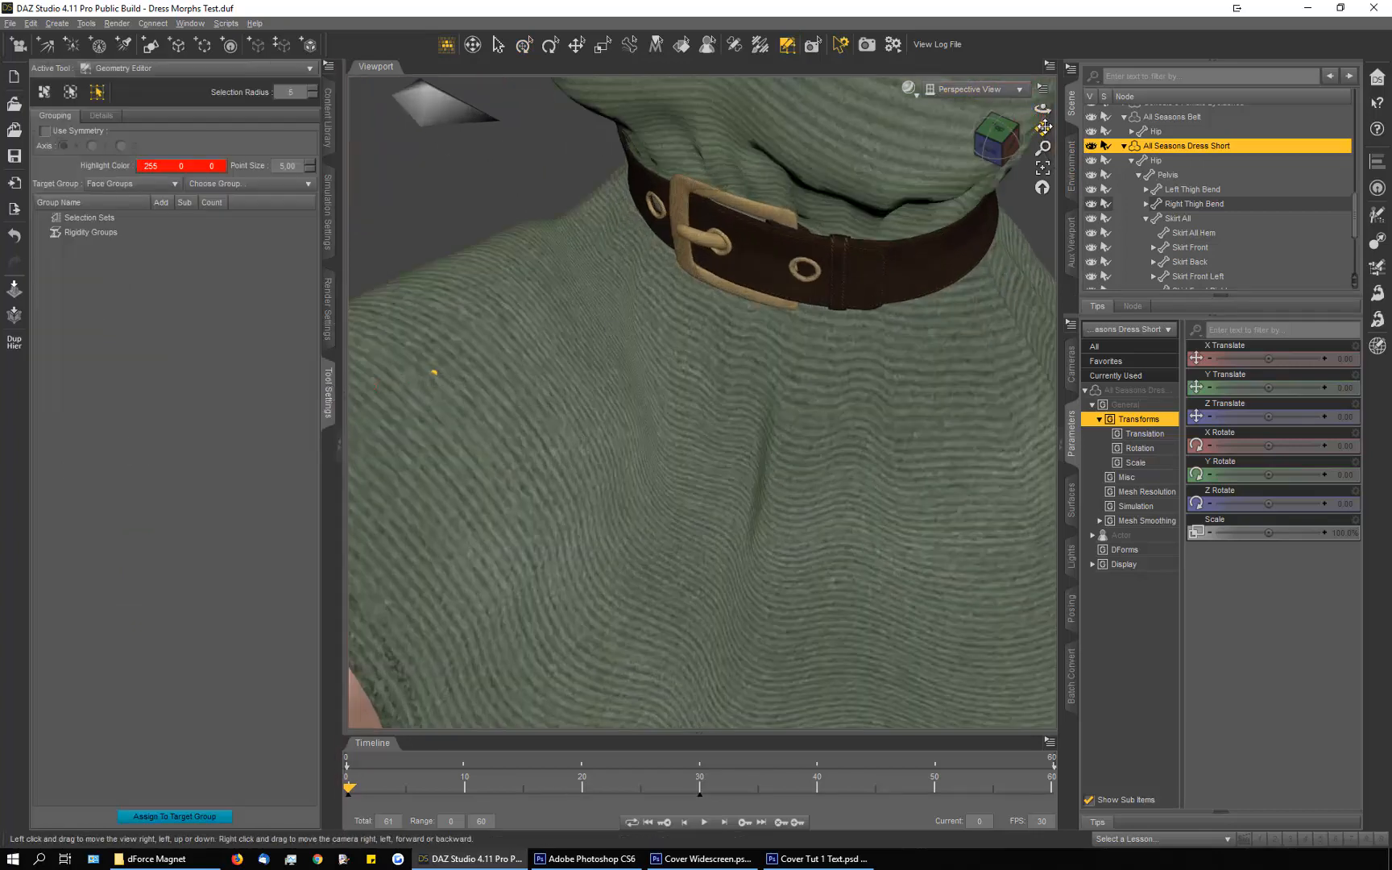
drag(1043, 127, 1023, 133)
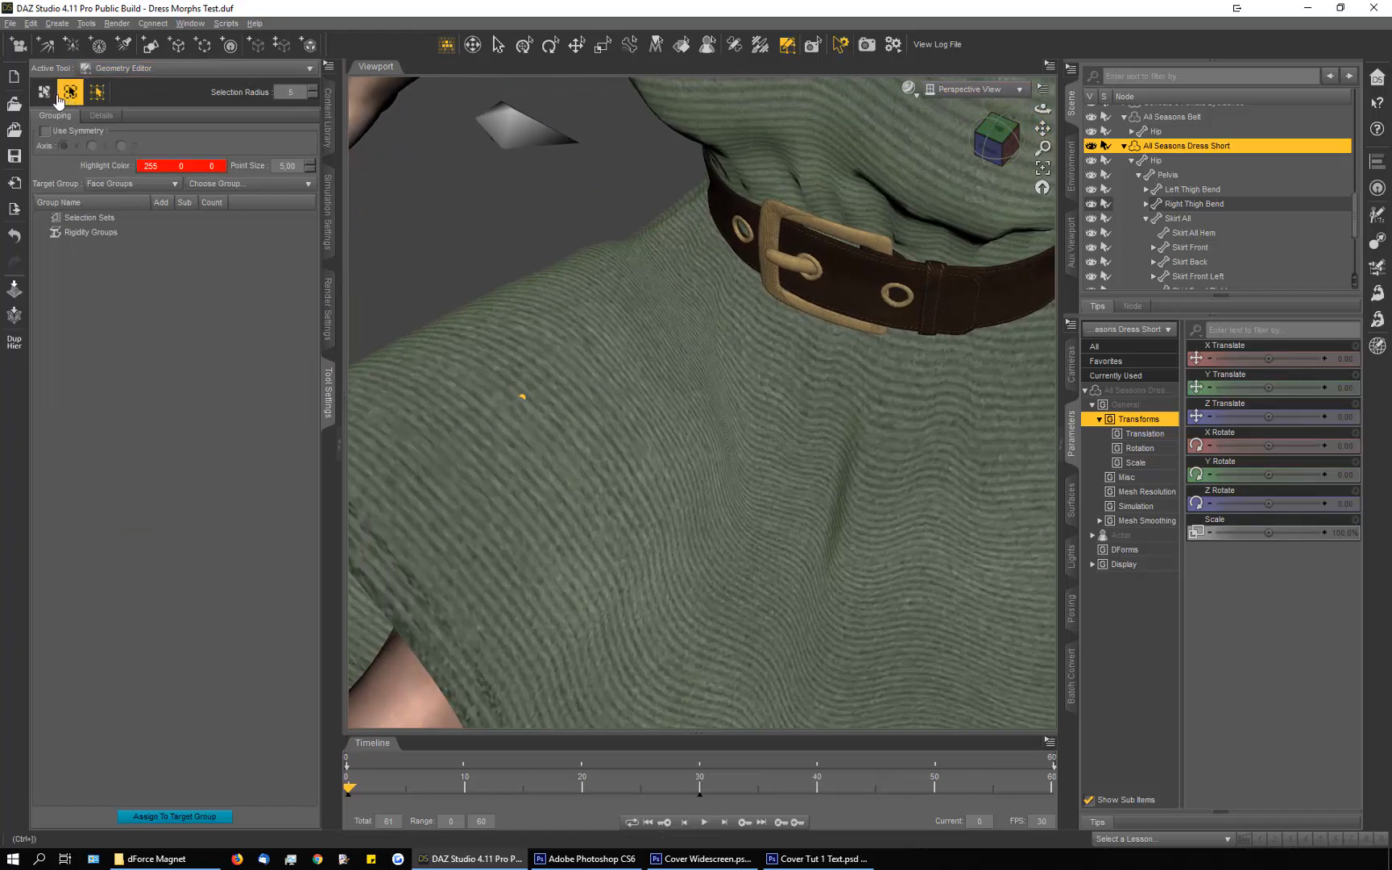
Step: In polygon selection mode, assign the selected skirt polygon to the Marker selection set and hide that set
click(46, 93)
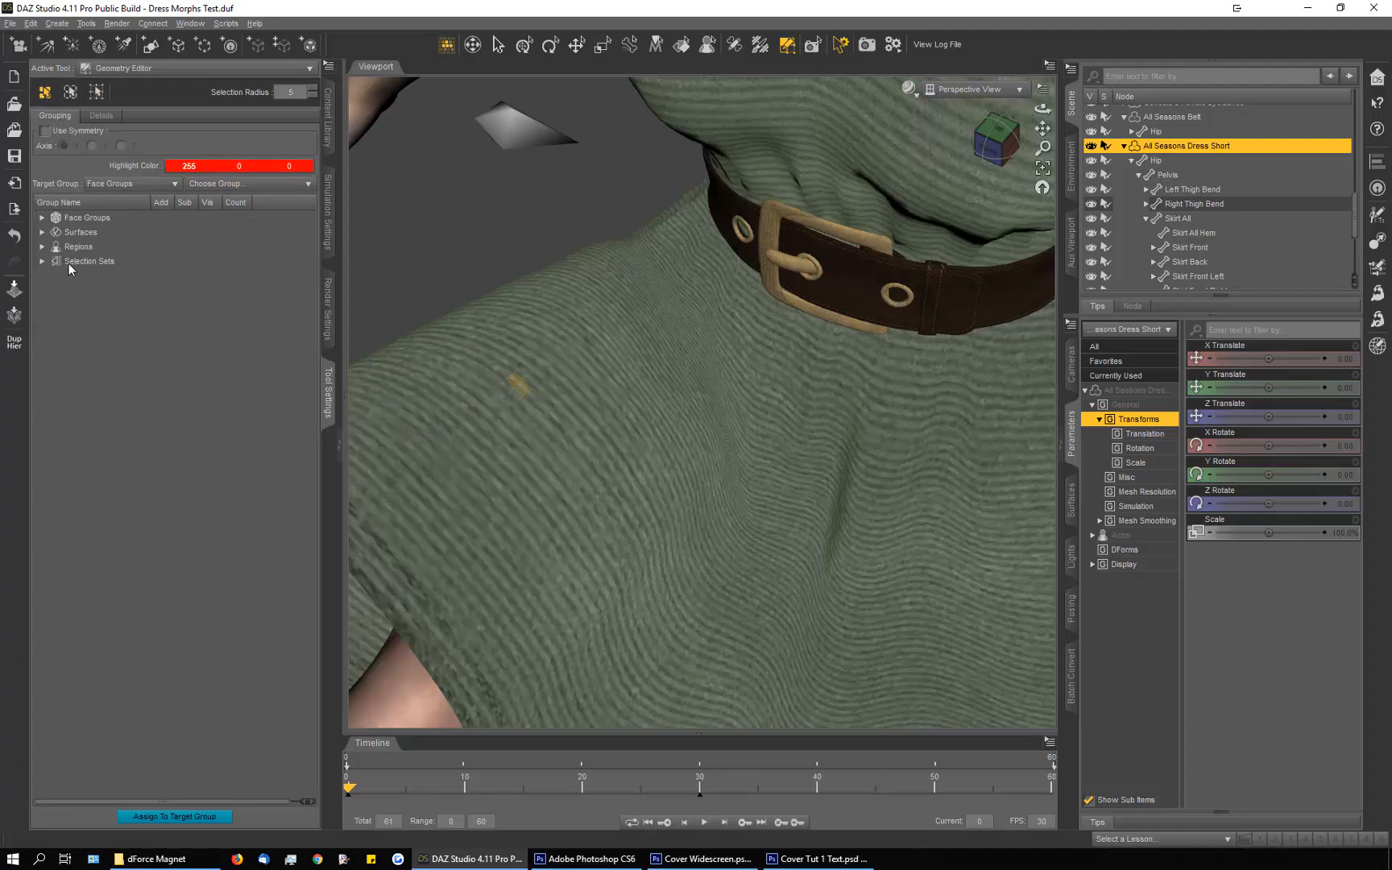
click(42, 261)
click(97, 276)
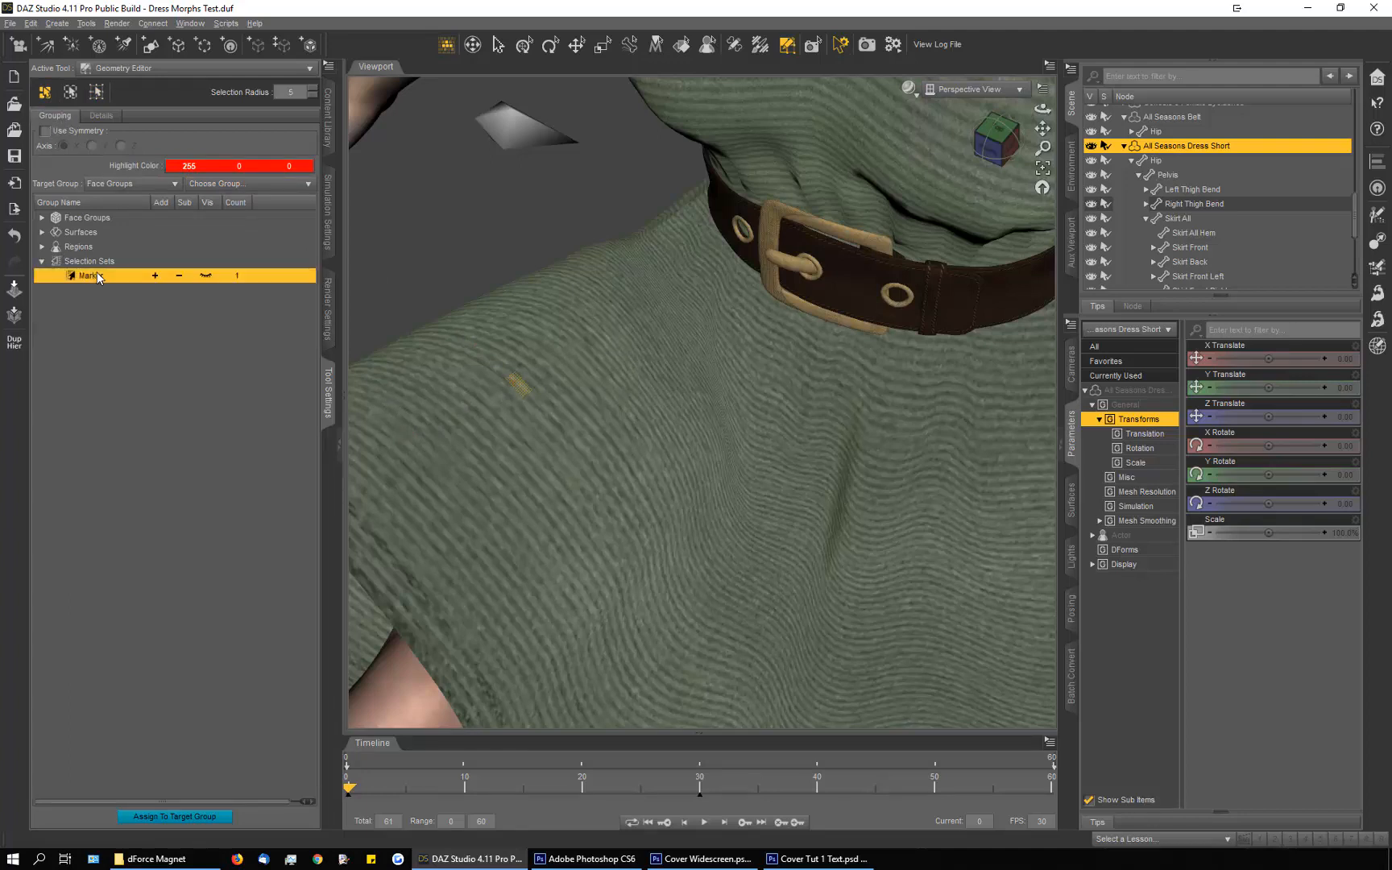
right_click(98, 277)
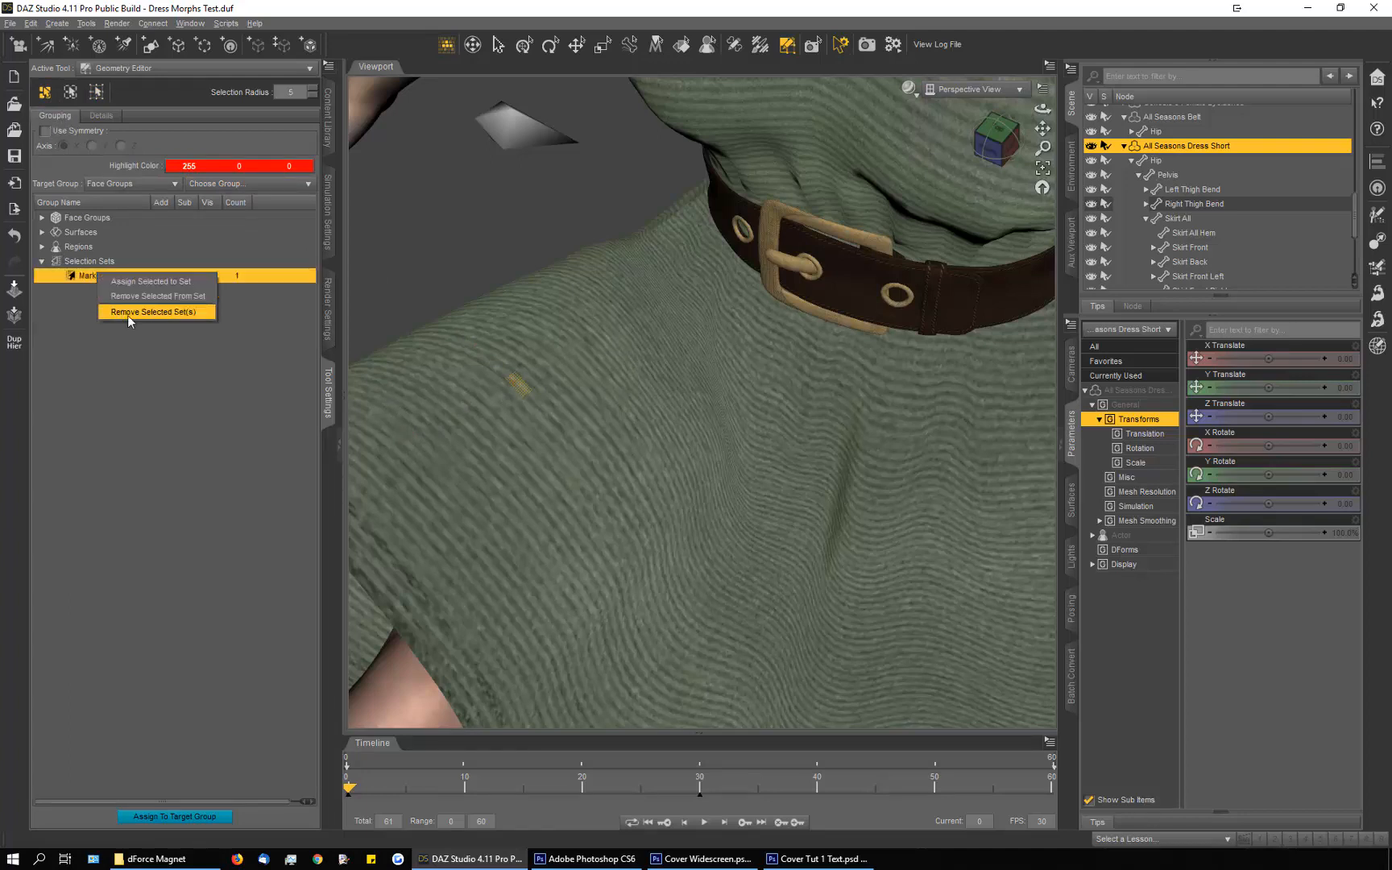
click(125, 282)
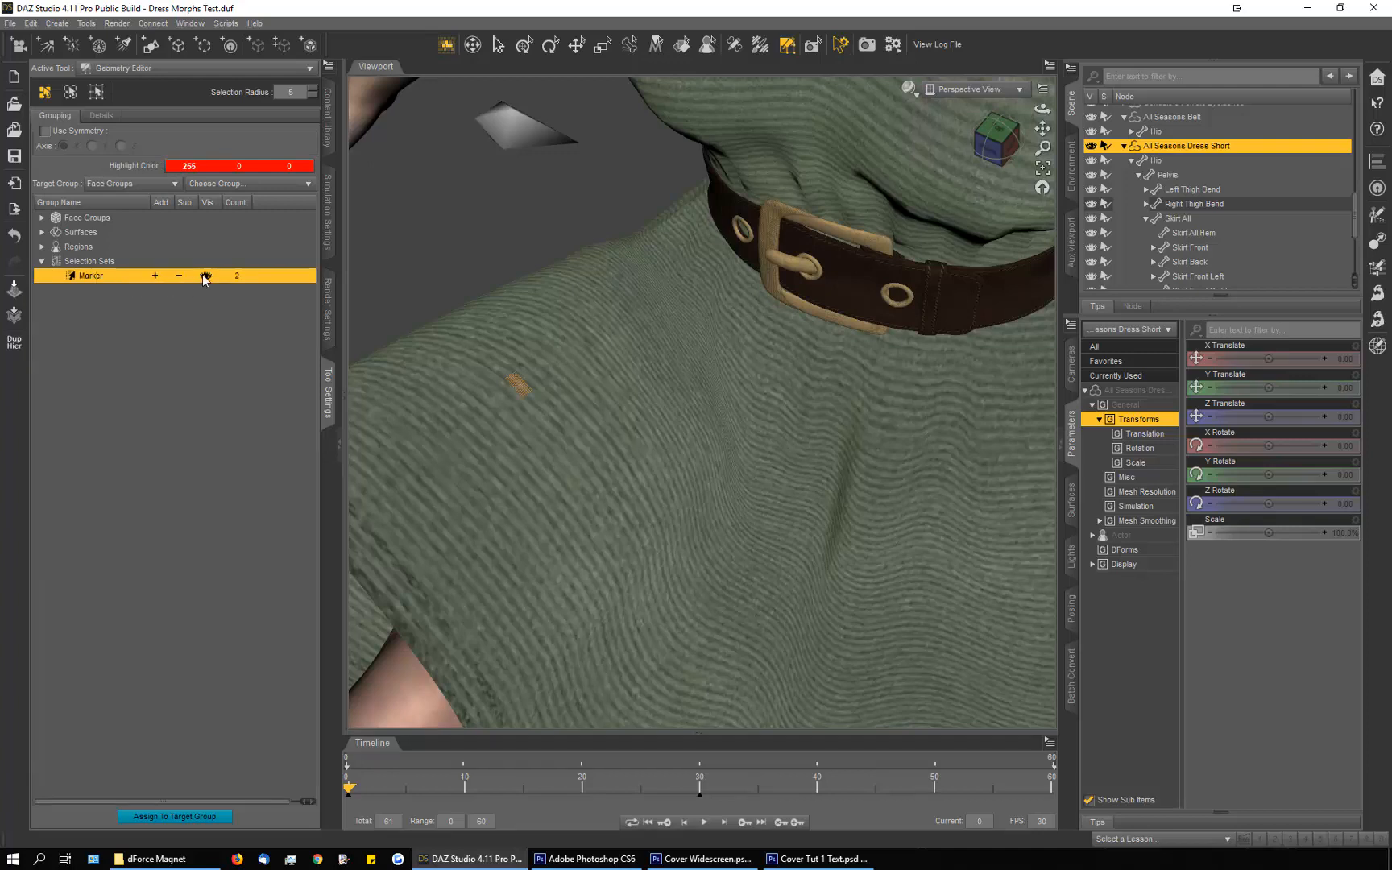
click(203, 275)
Step: Select dForce Magnet (2) and move it near the hidden skirt polygon, to about 4.4 X, 38 Y and 18 Z Translate
scroll(1216, 260, down, 4)
click(1187, 284)
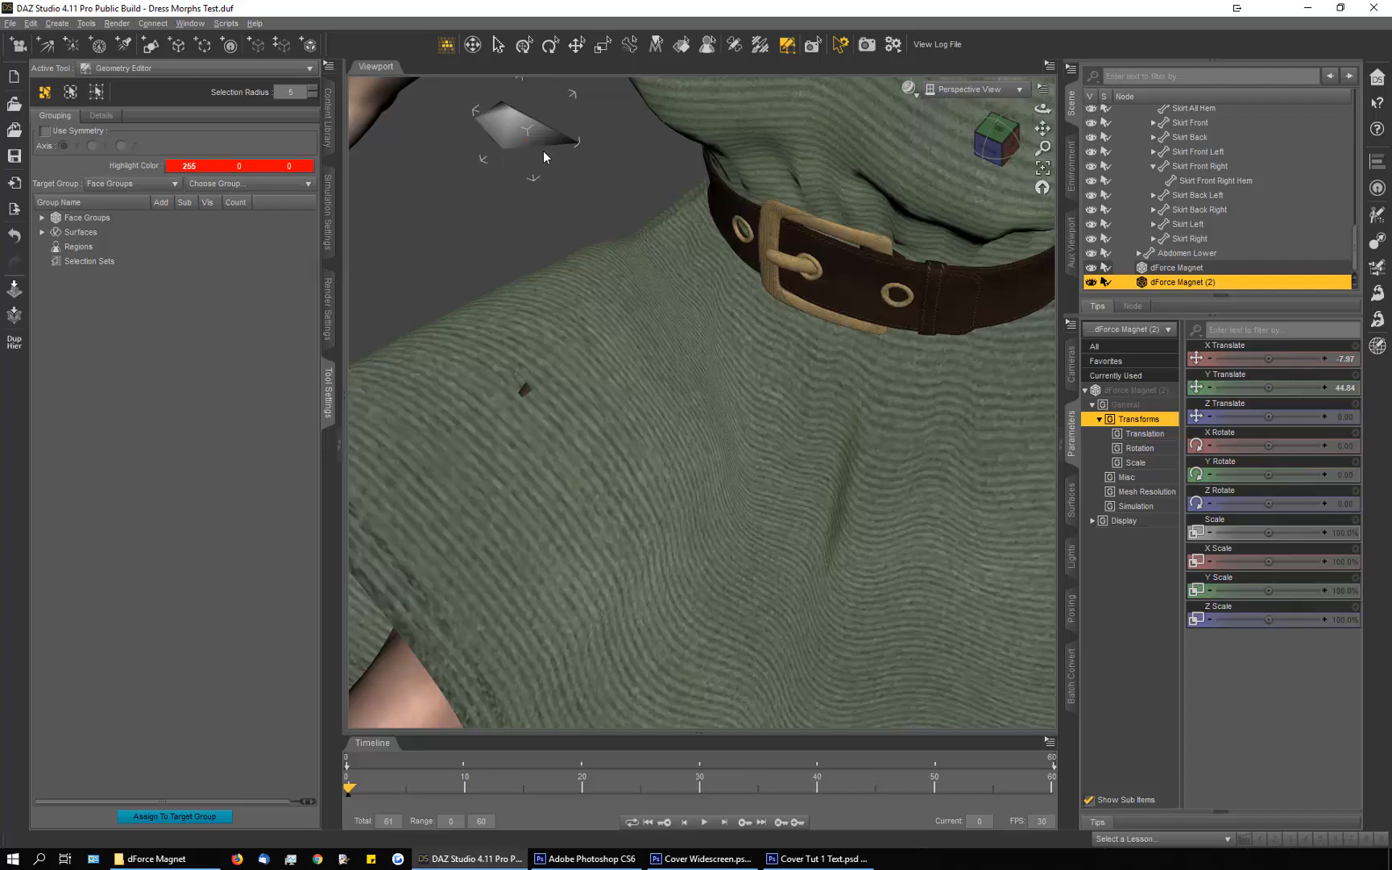
key(ctrl+u)
drag(582, 179, 533, 439)
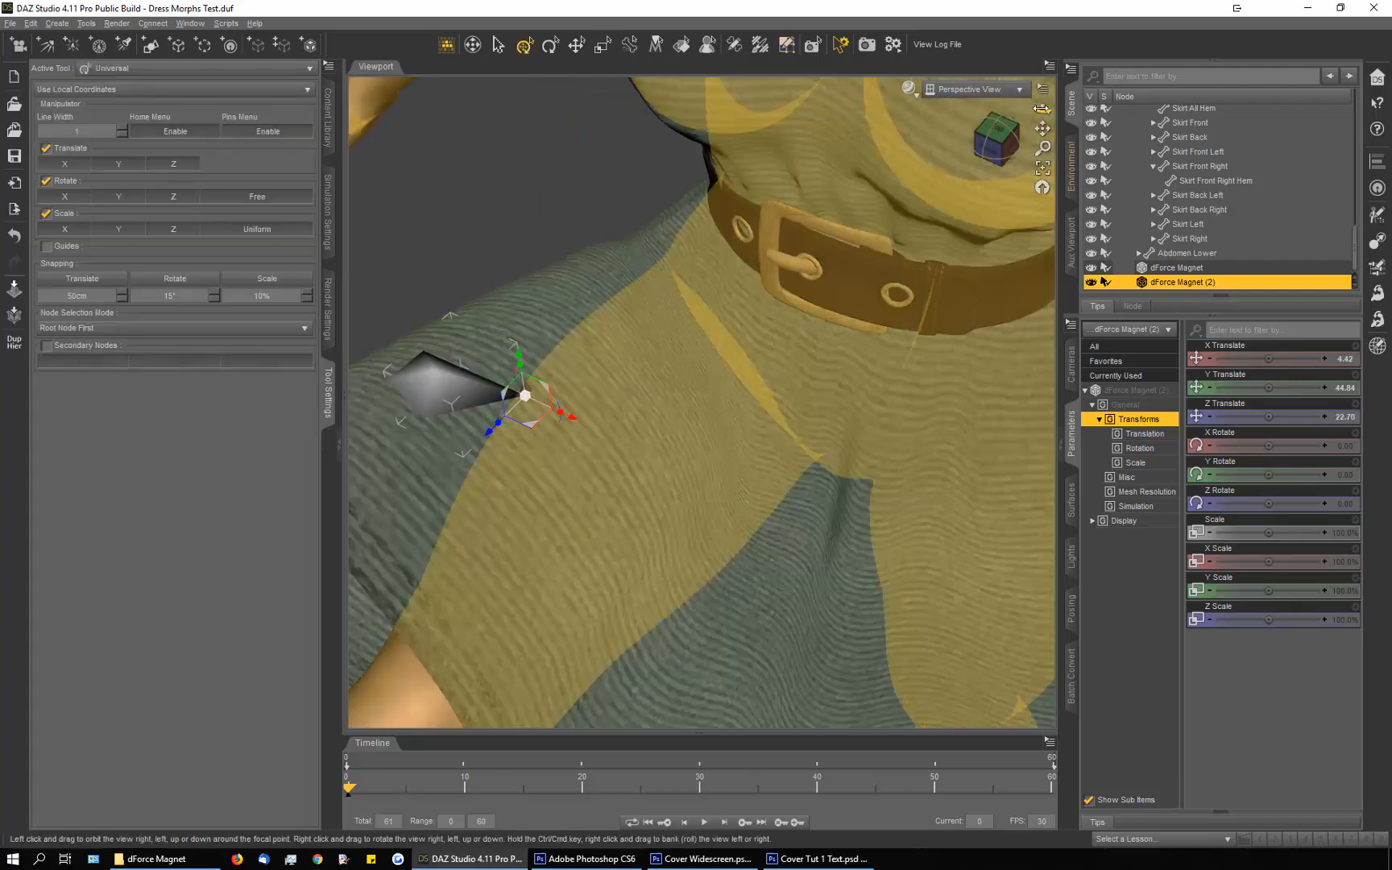
drag(1042, 108, 942, 83)
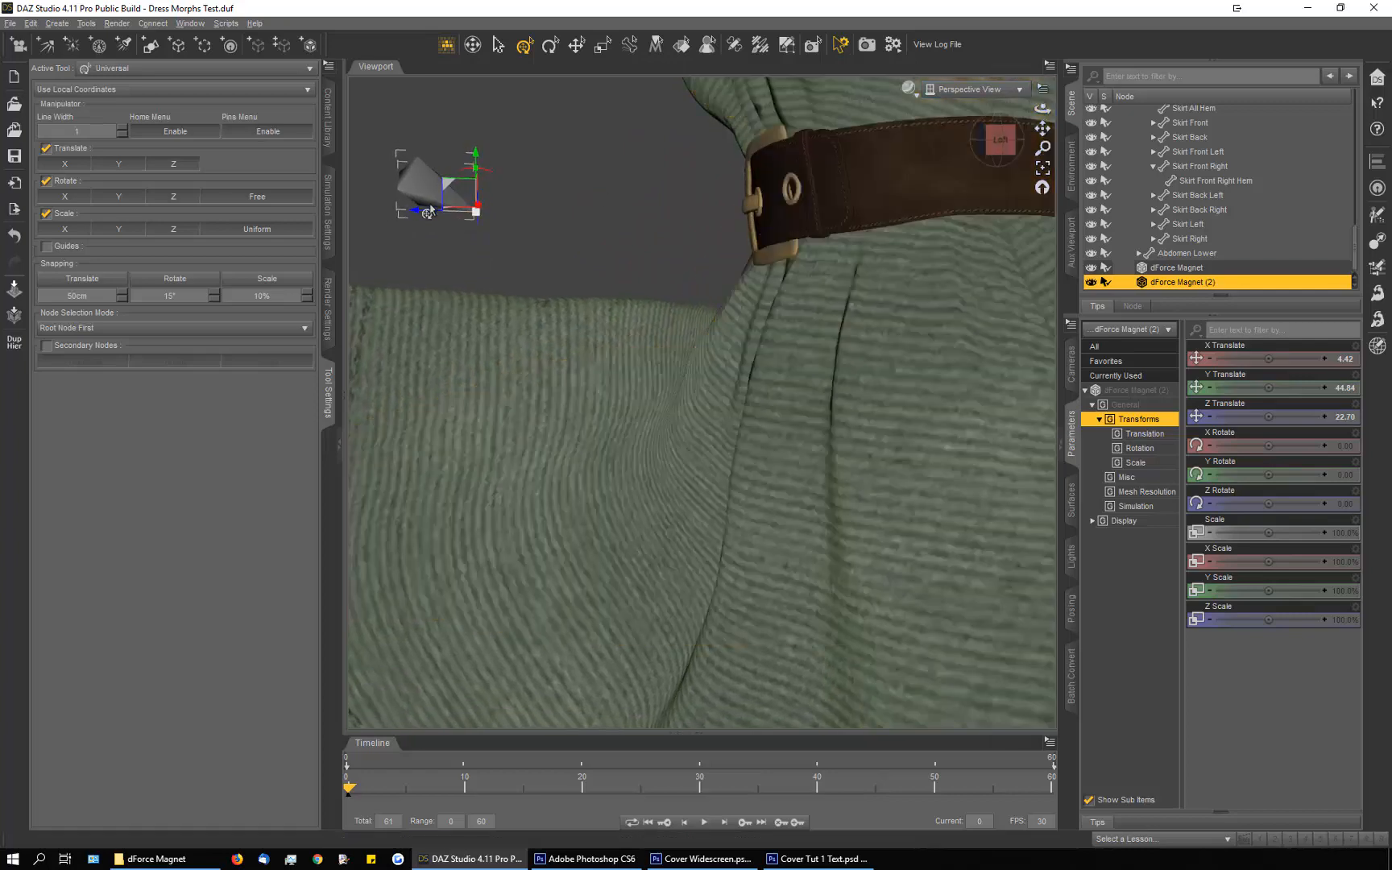
drag(429, 212, 511, 287)
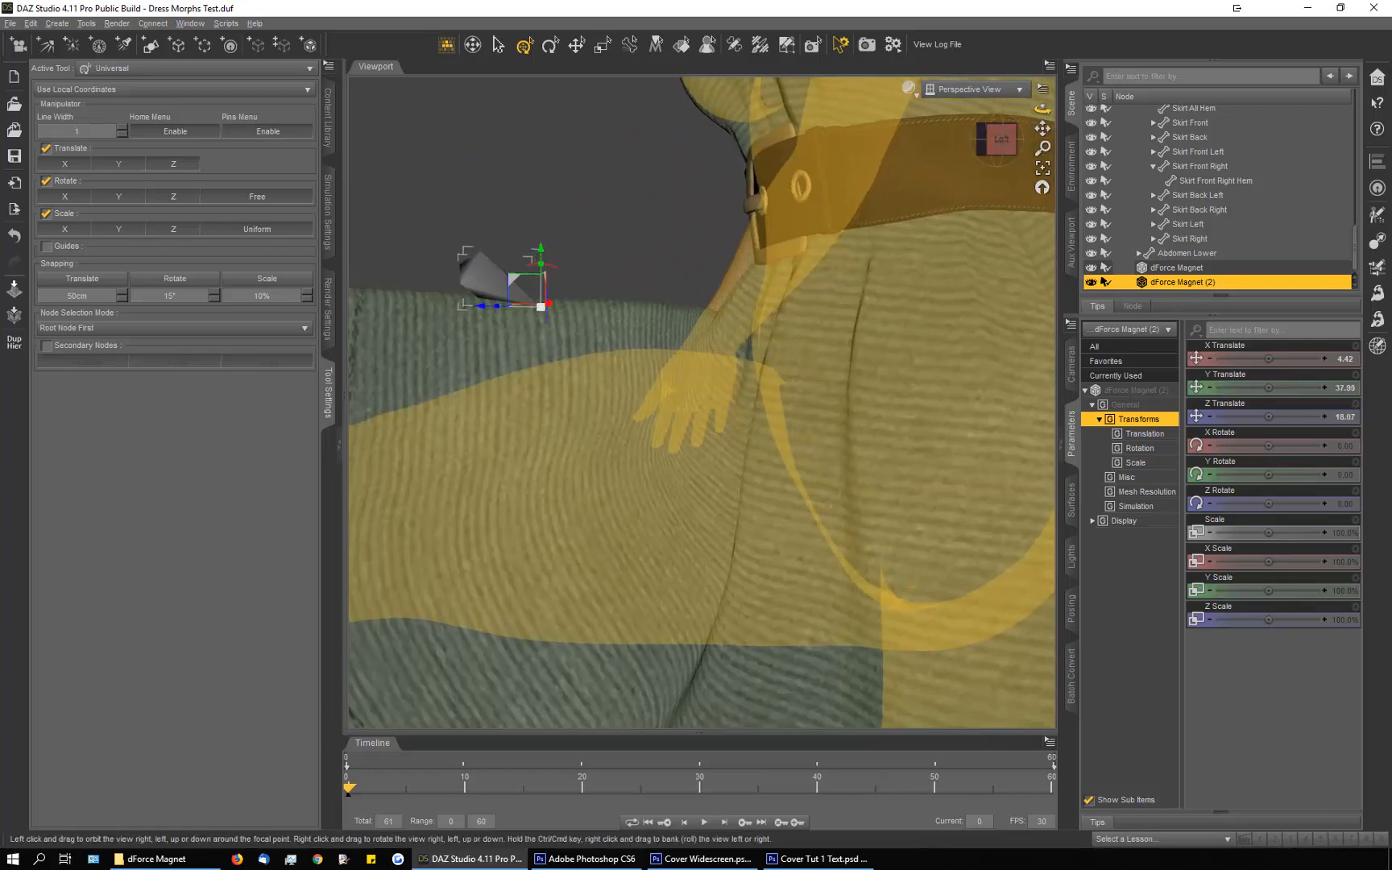
Step: Rotate the magnet to about -24 X, -44 Y and -58 Z and place its tip on the marked spot, about -0.3 X, 38.1 Y, 17.9 Z
drag(532, 278, 573, 280)
drag(1042, 107, 960, 113)
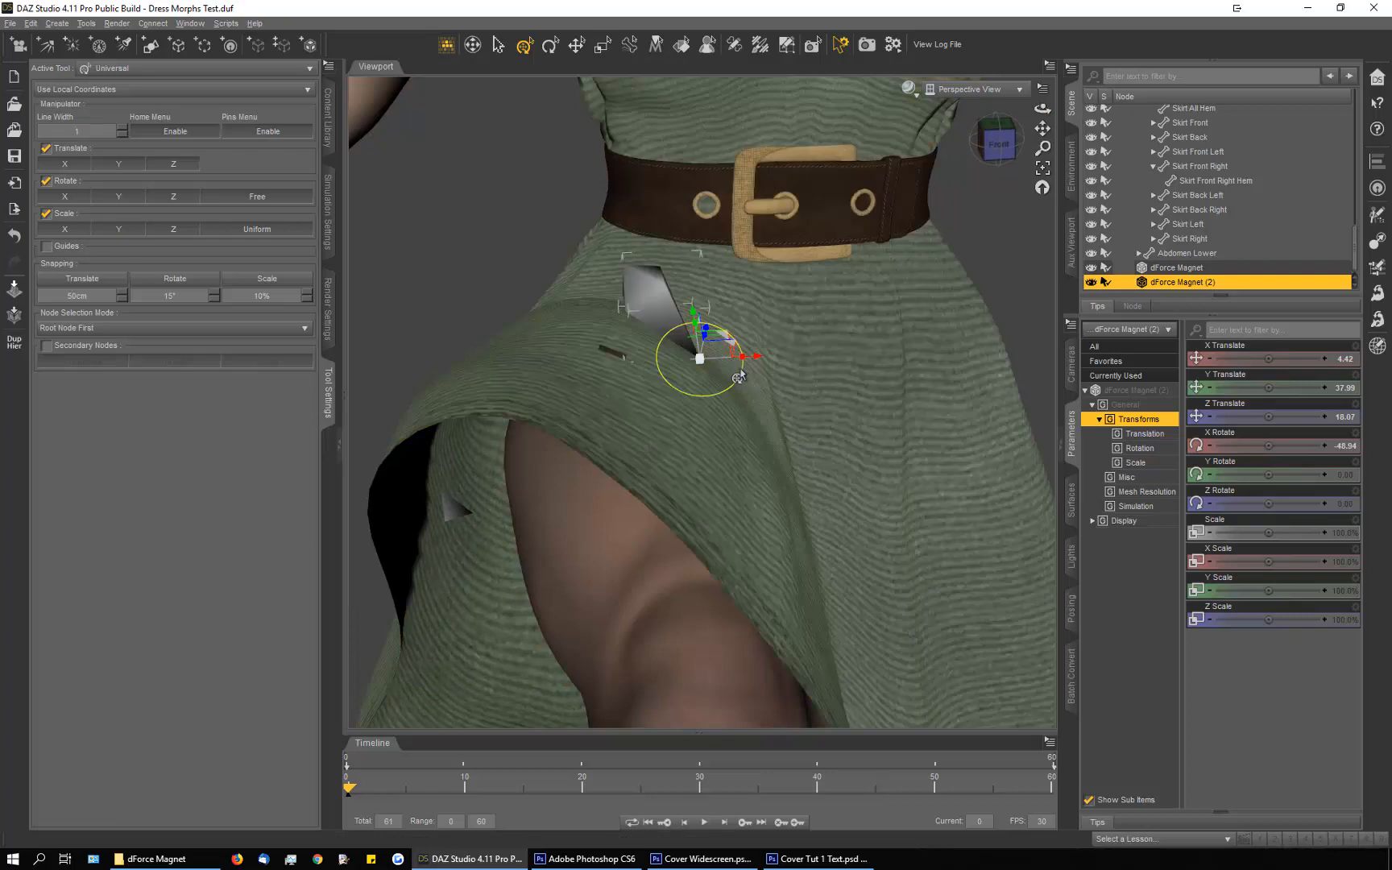
drag(741, 377, 659, 380)
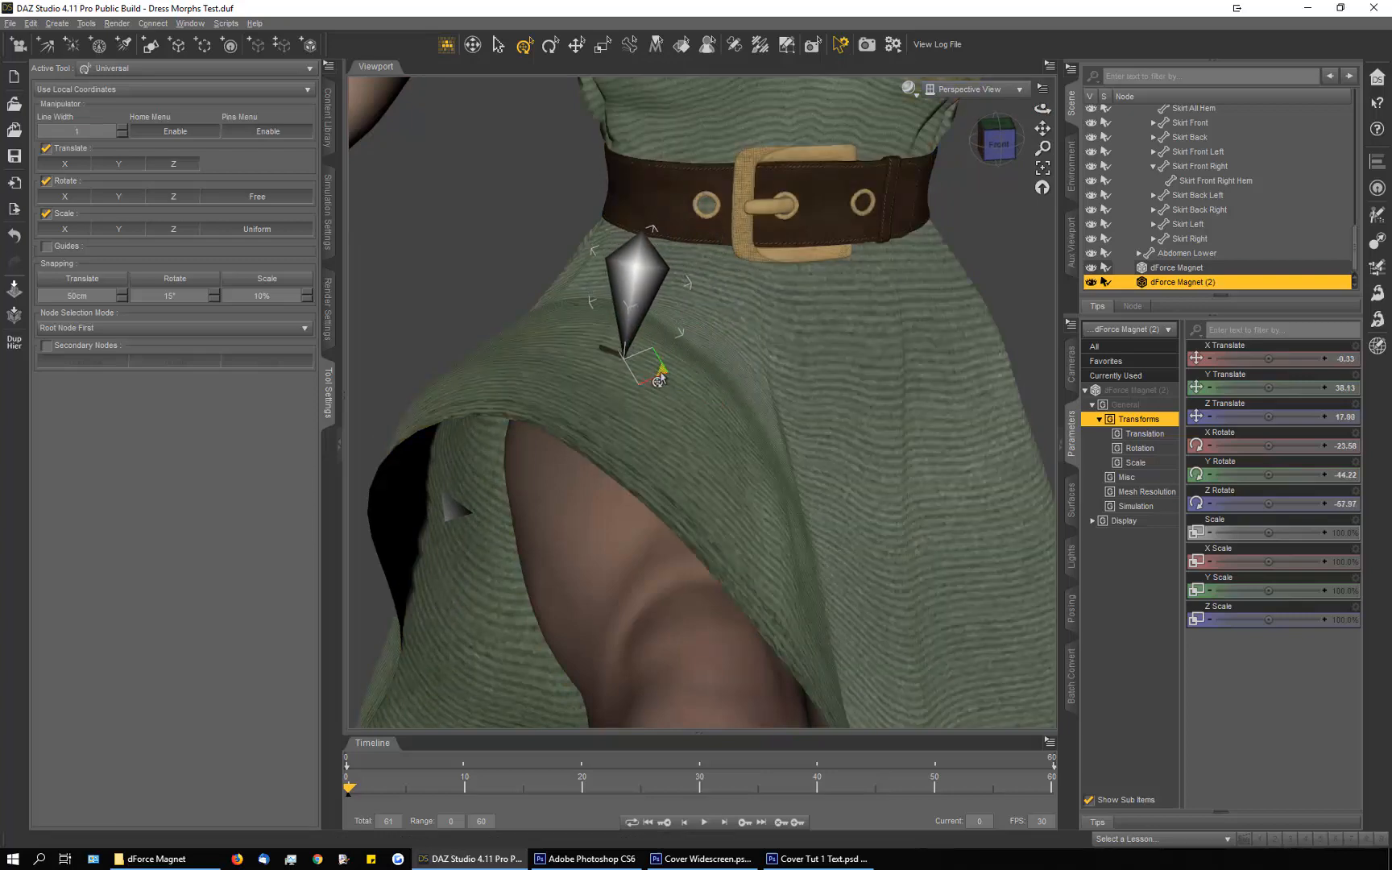
drag(1043, 107, 989, 169)
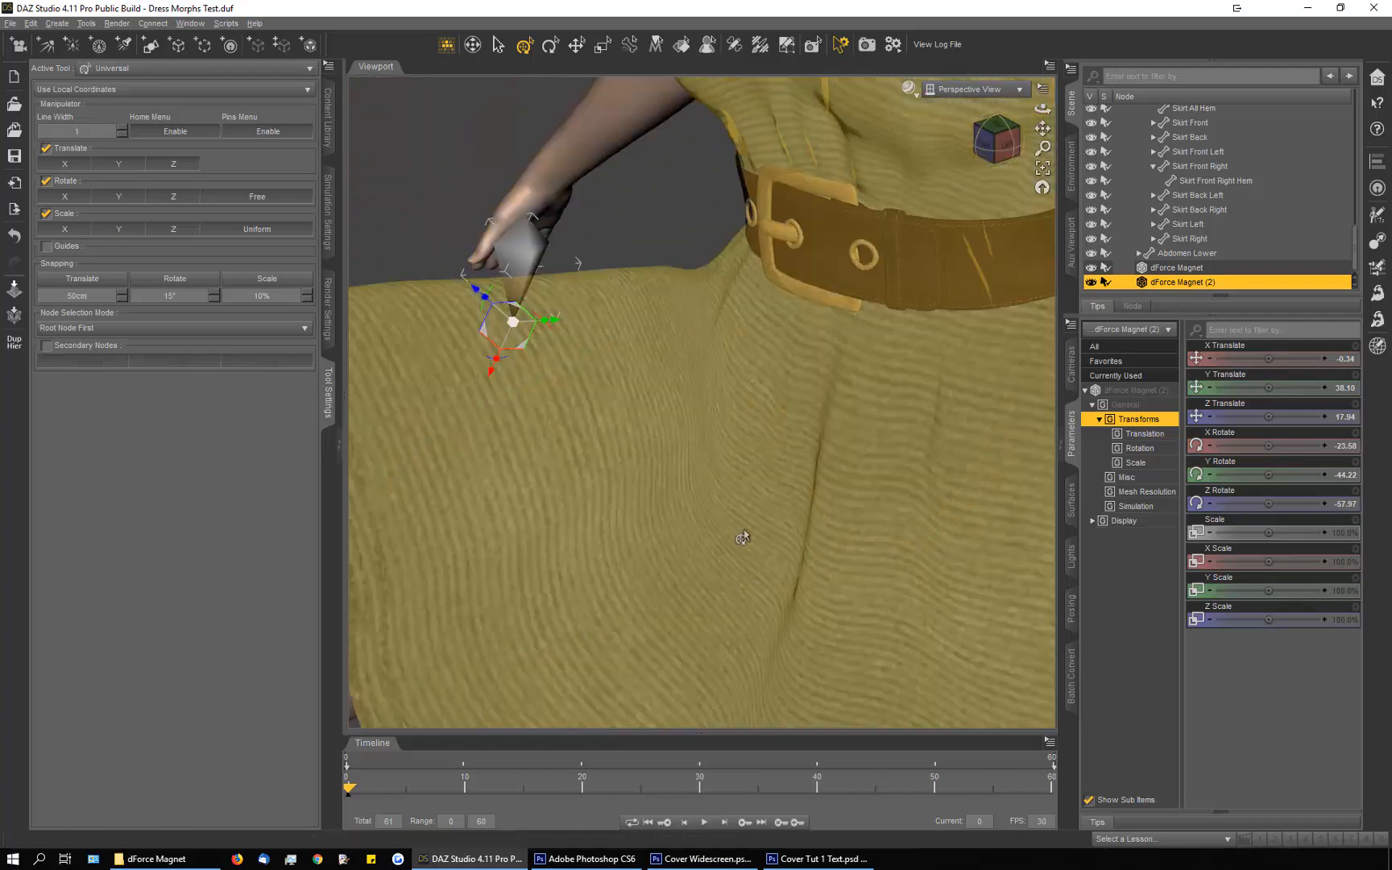
Step: Run the dForce simulation over the animated timeline play range and cancel it at about frame 15
scroll(739, 523, down, 1)
scroll(727, 486, down, 1)
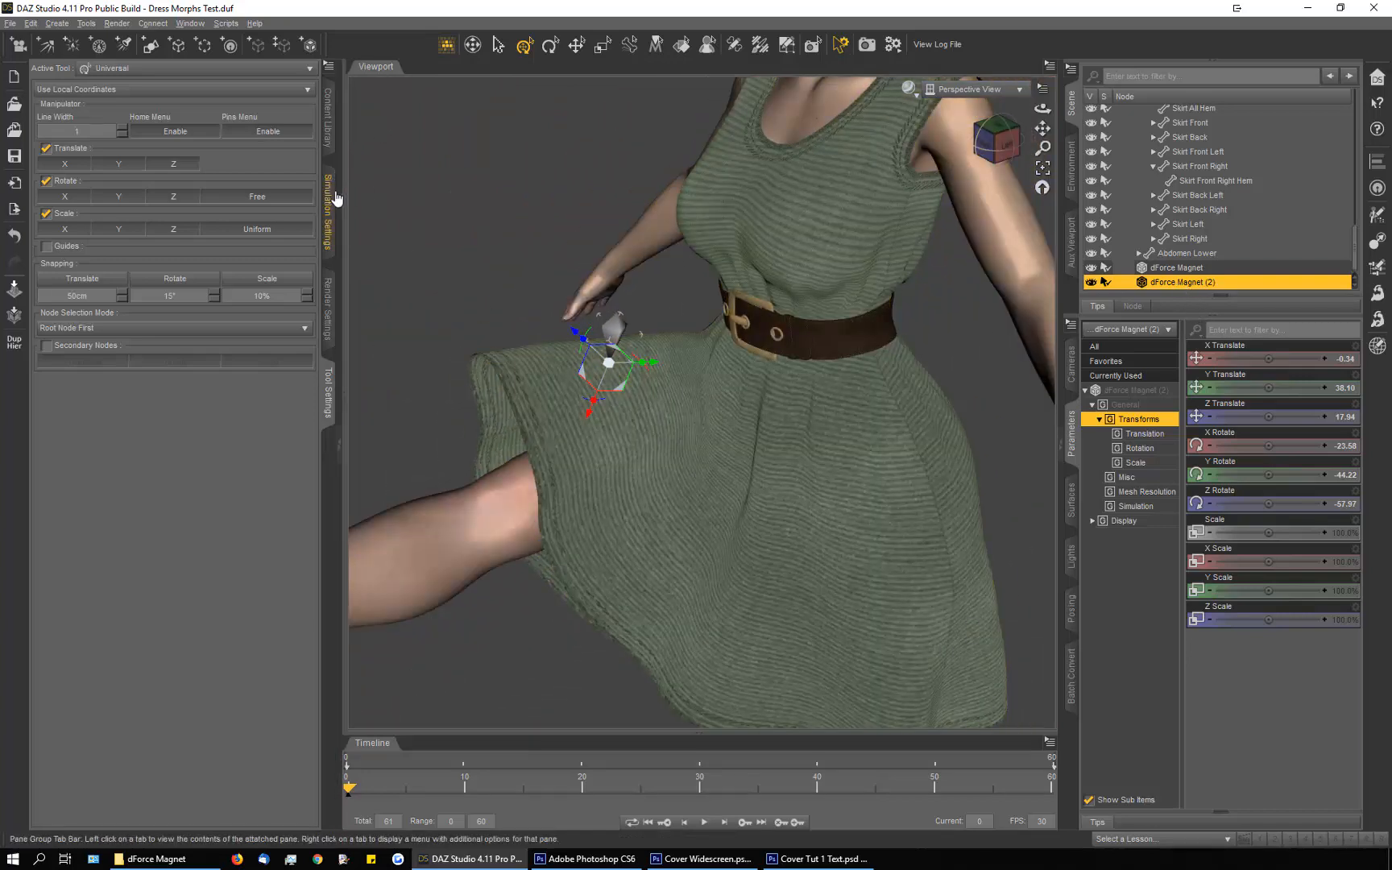
click(332, 198)
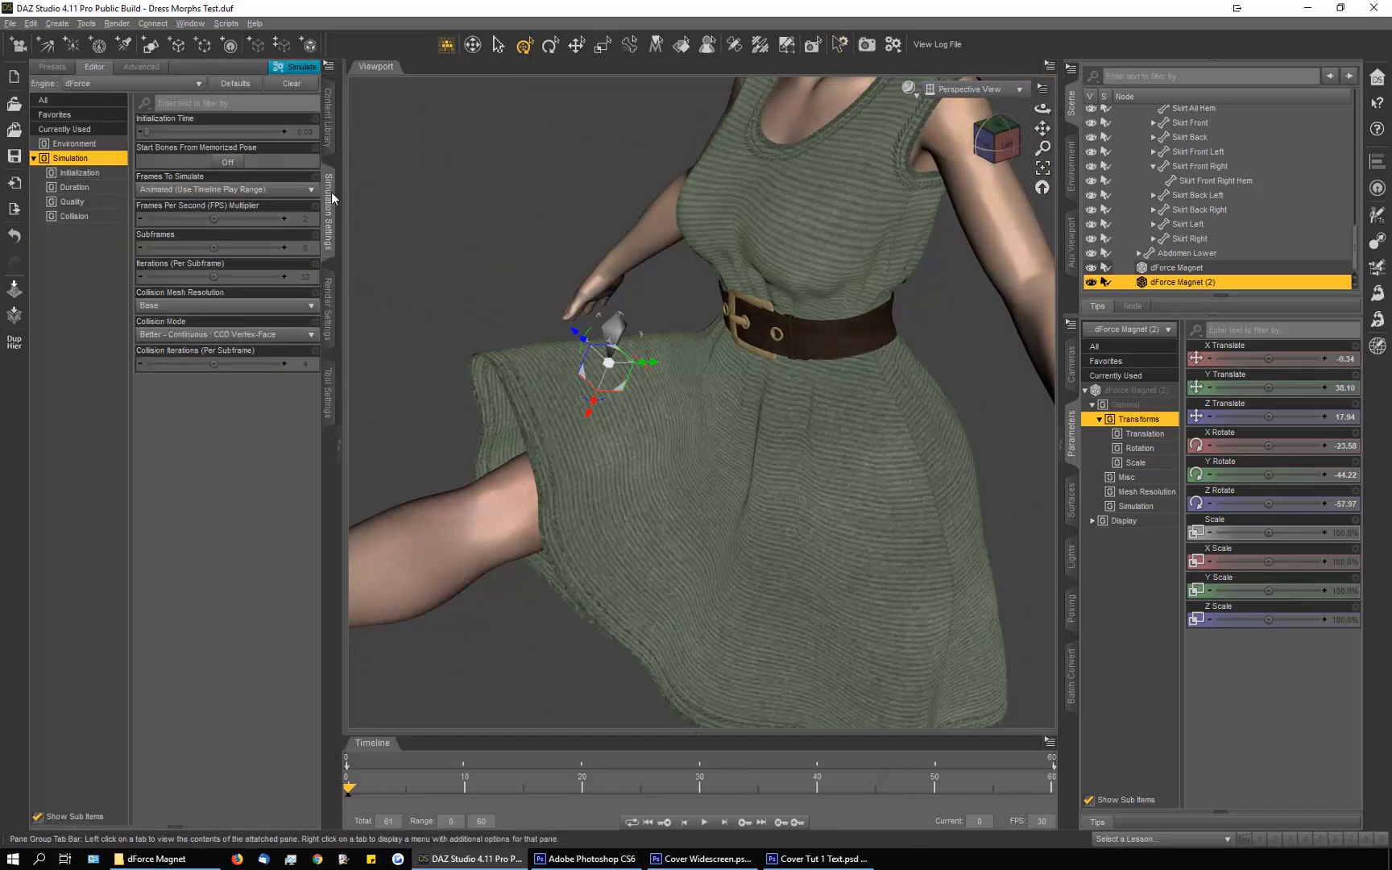
click(299, 67)
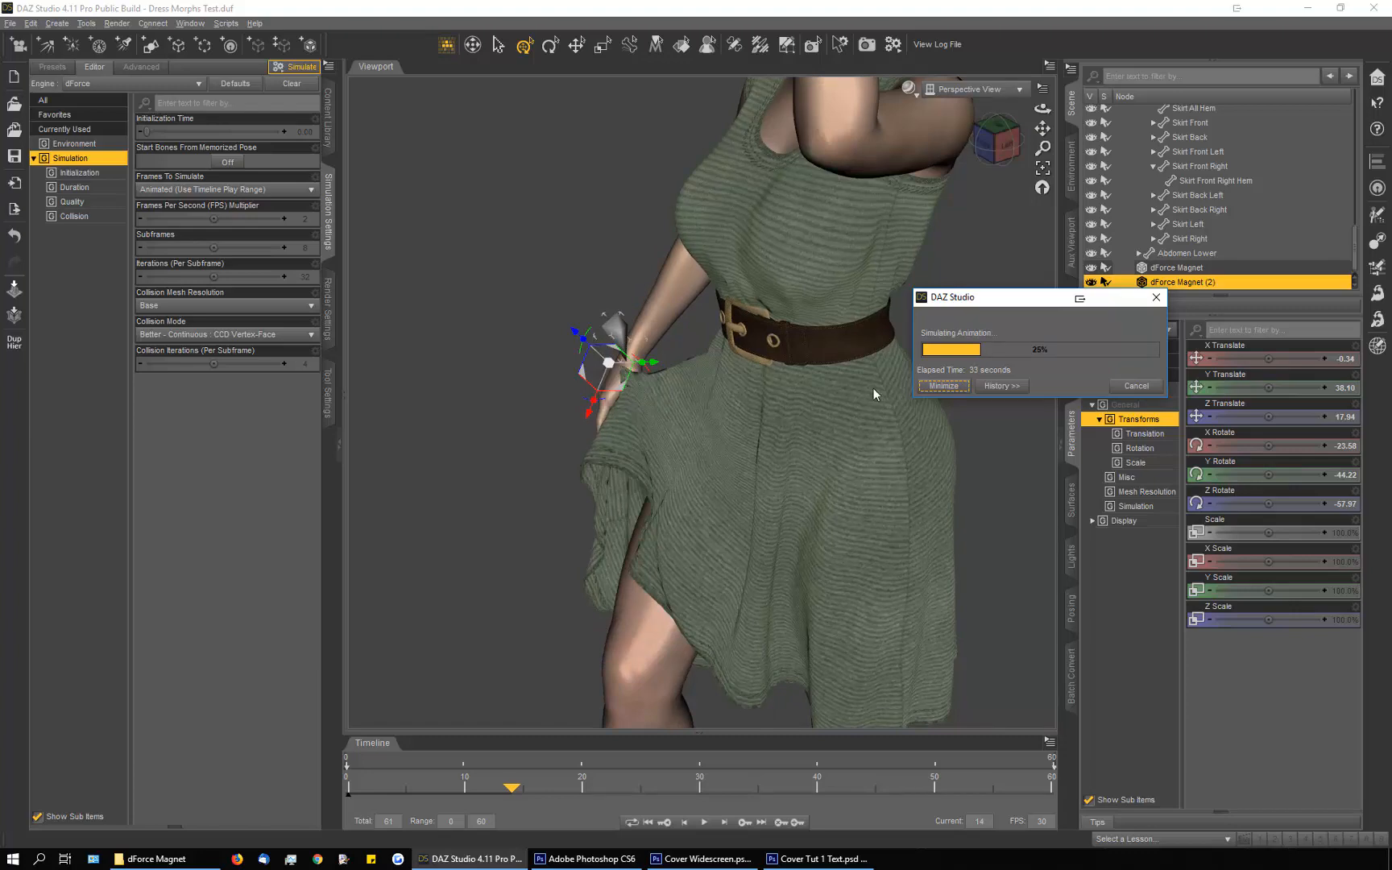
click(1136, 388)
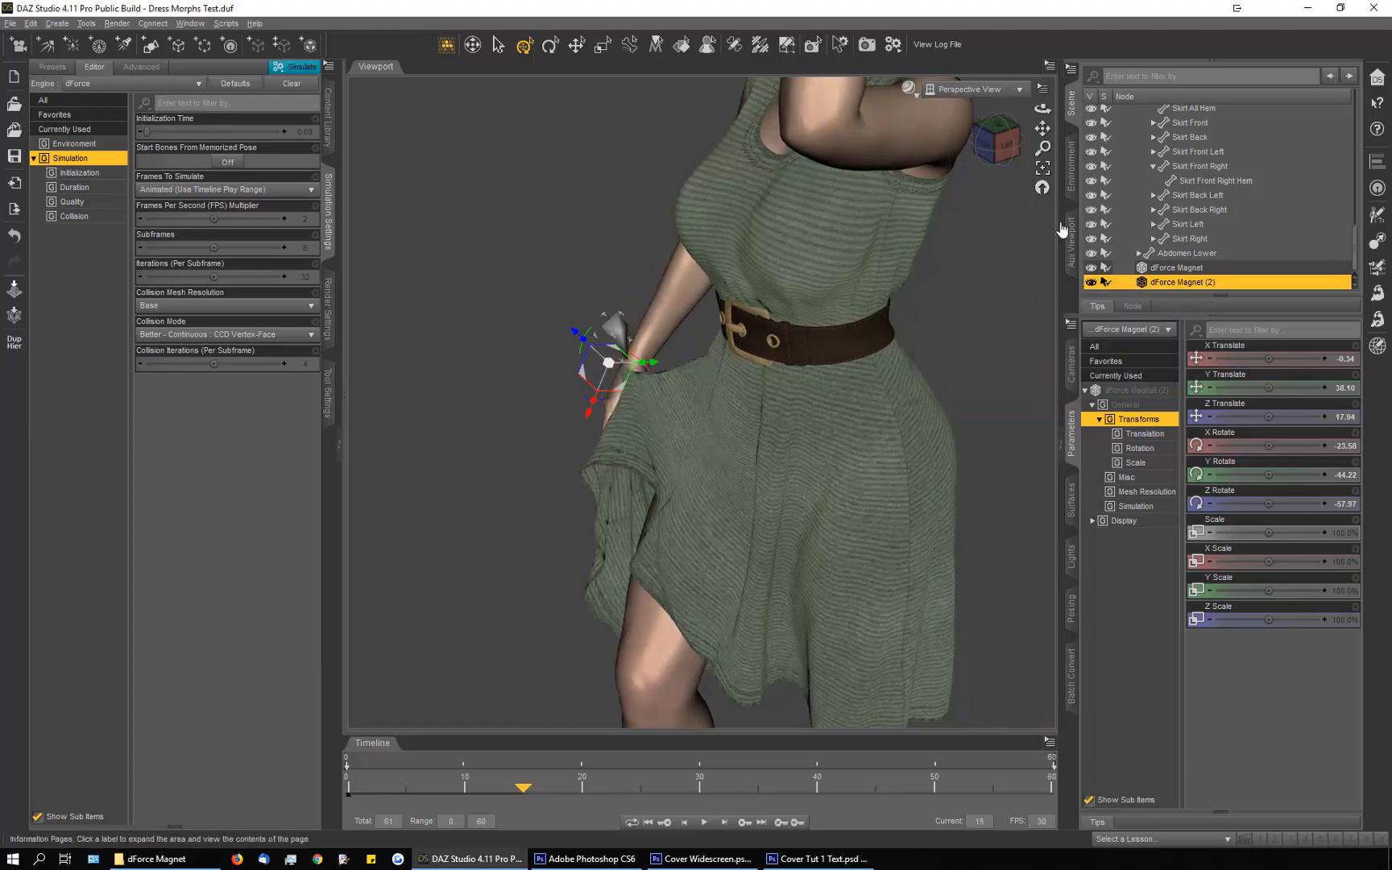
Step: Examine how the skirt hangs from the second magnet at frame 15 and return the timeline to frame 0
drag(1043, 108, 1075, 114)
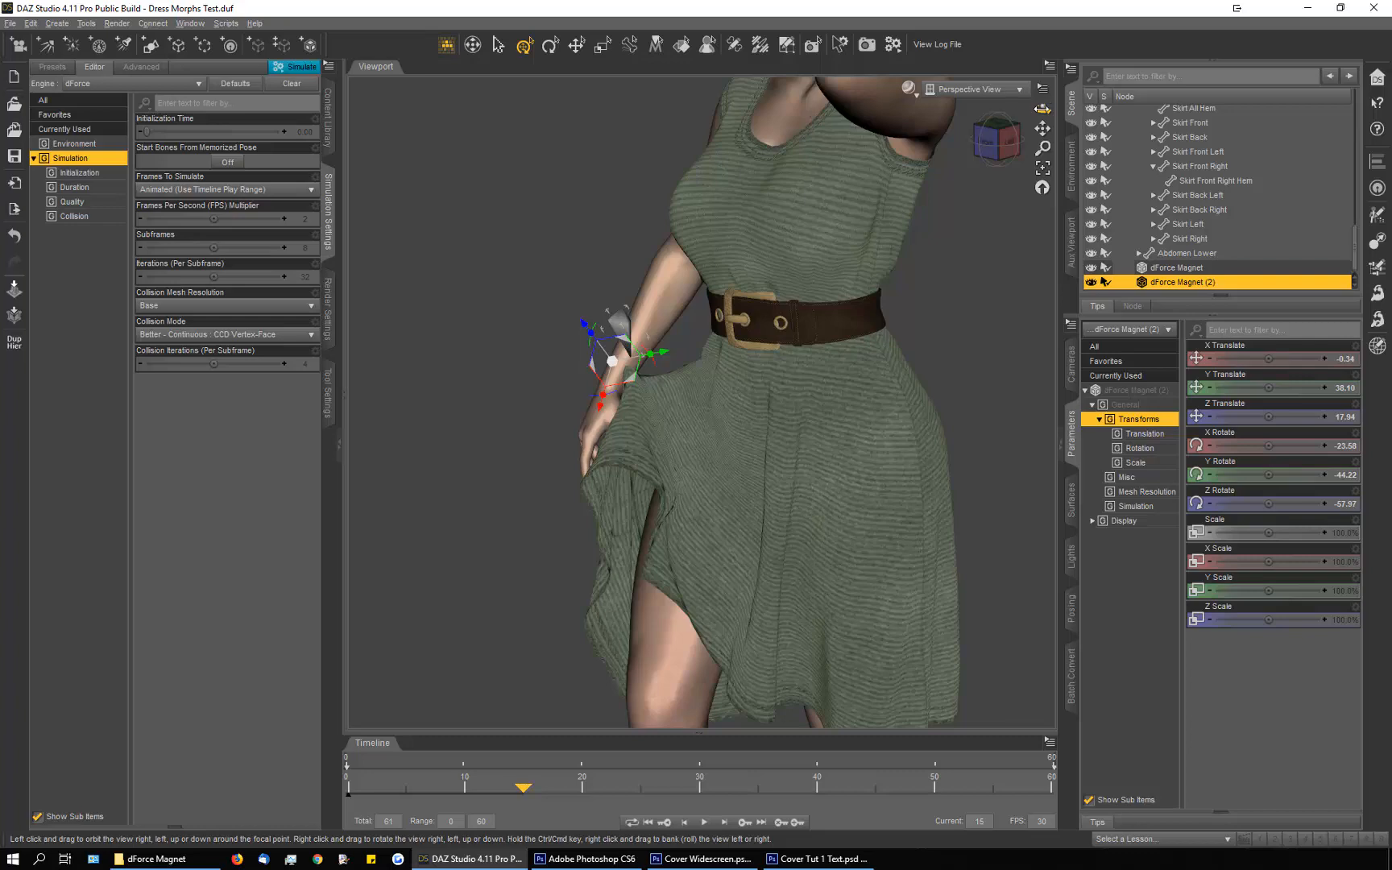
drag(1042, 109, 882, 326)
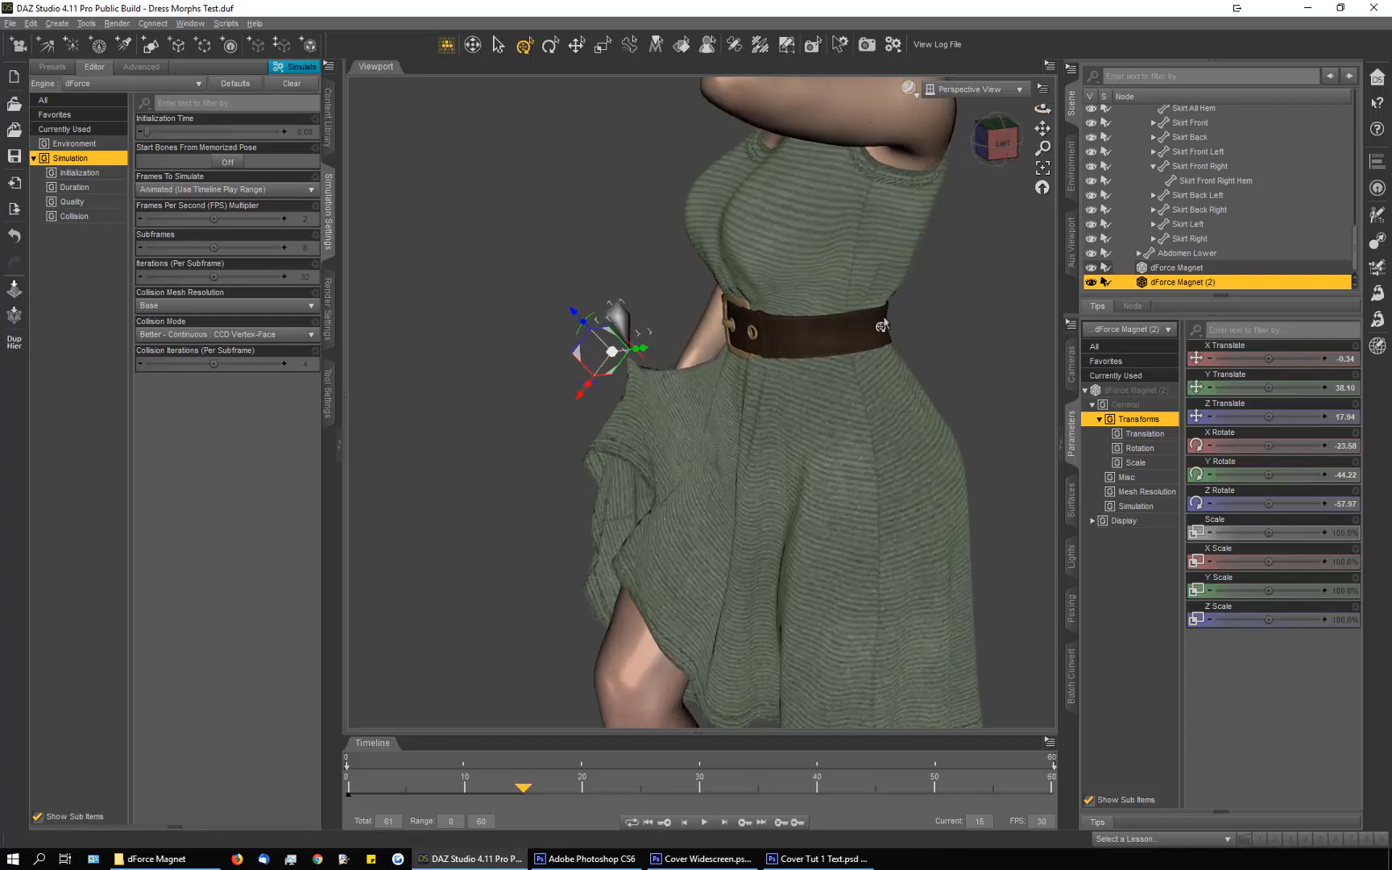
drag(522, 793, 348, 791)
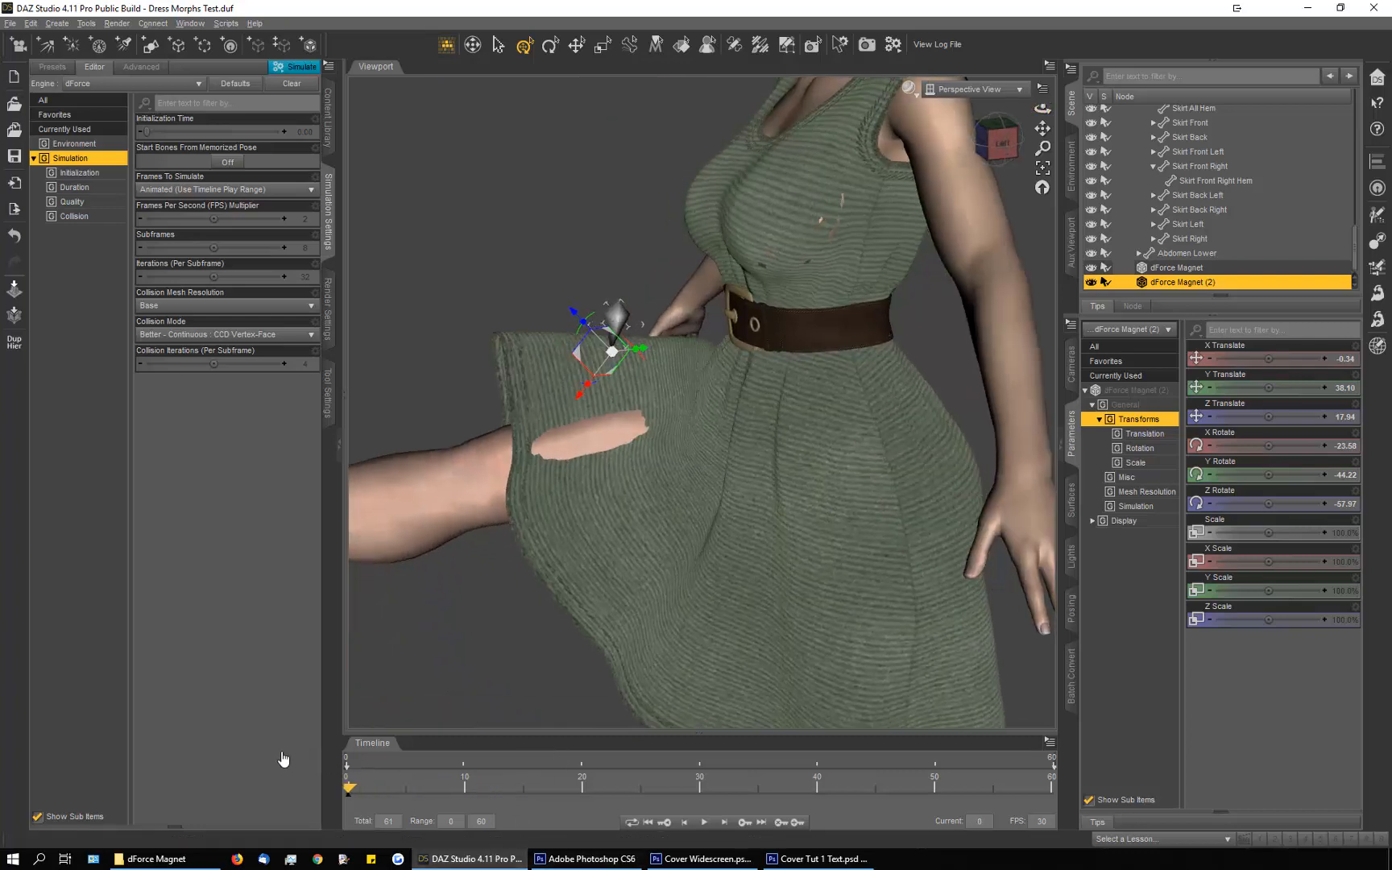
Step: Examine the raised skirt and both magnets at frame 0 from the figure's left and right sides
scroll(624, 491, down, 5)
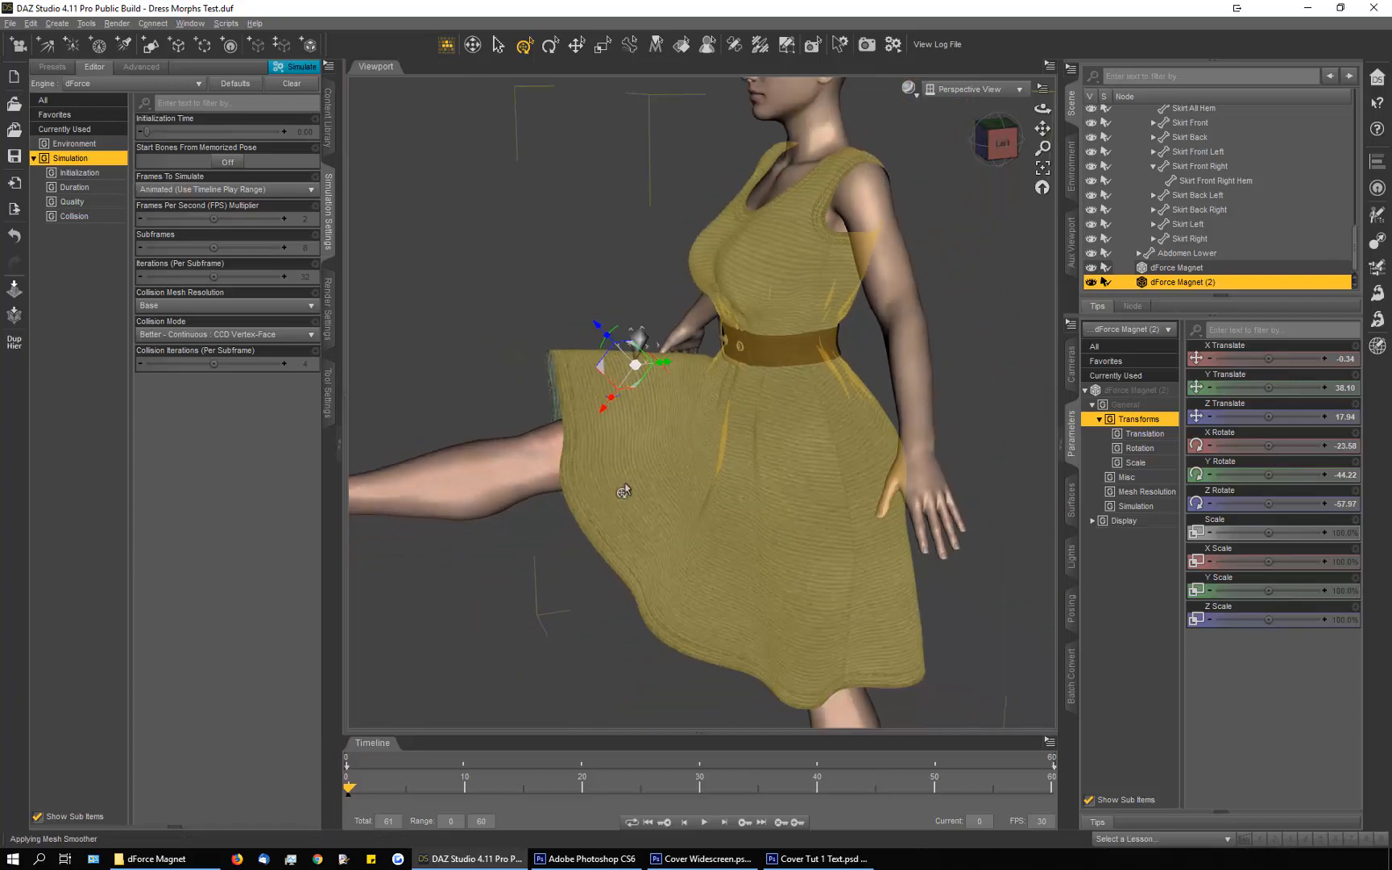
scroll(598, 544, down, 2)
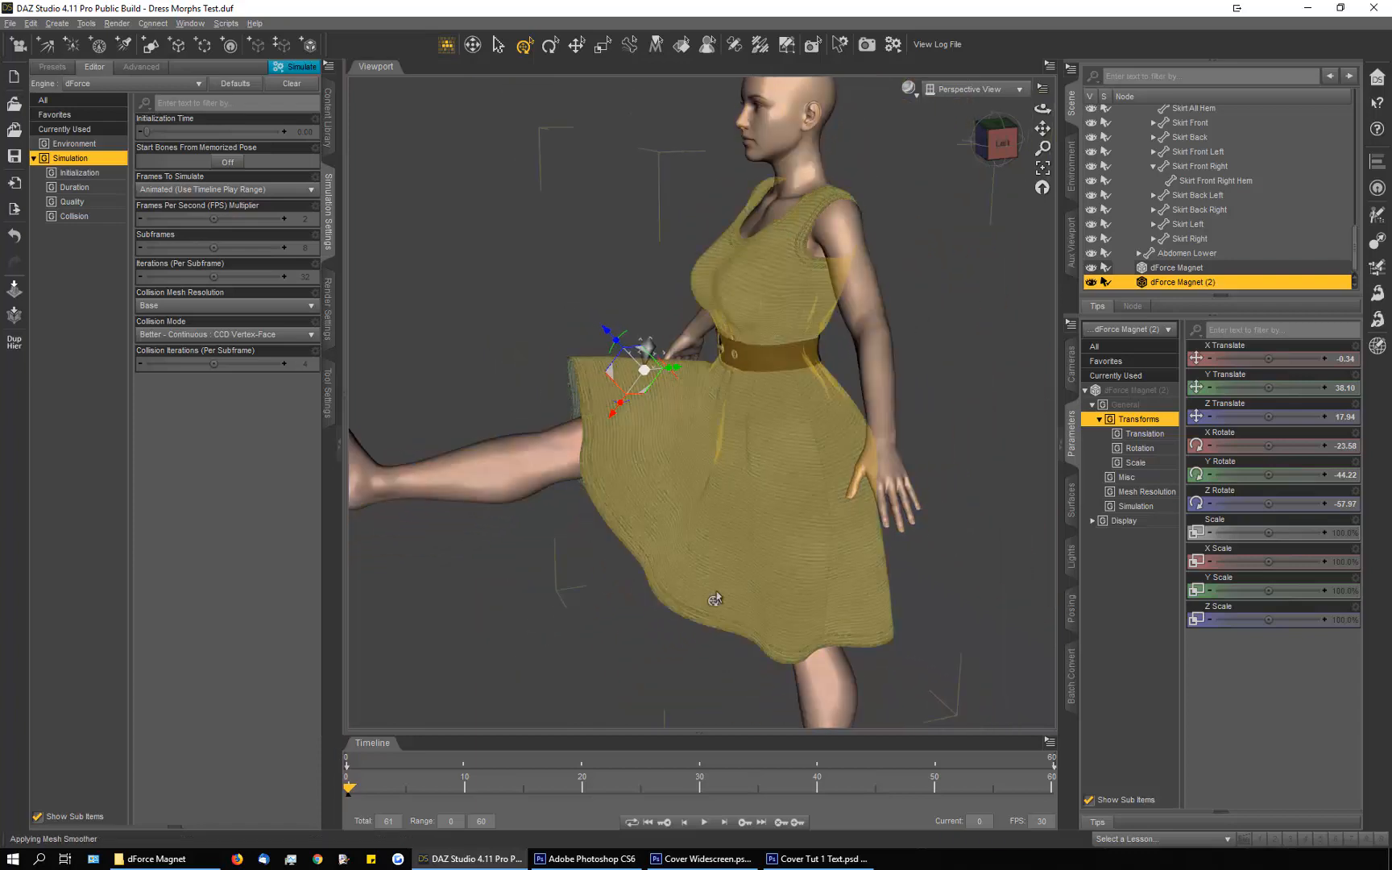
mouse_move(1042, 108)
mouse_down()
mouse_move(1261, 110)
mouse_move(1054, 110)
mouse_up()
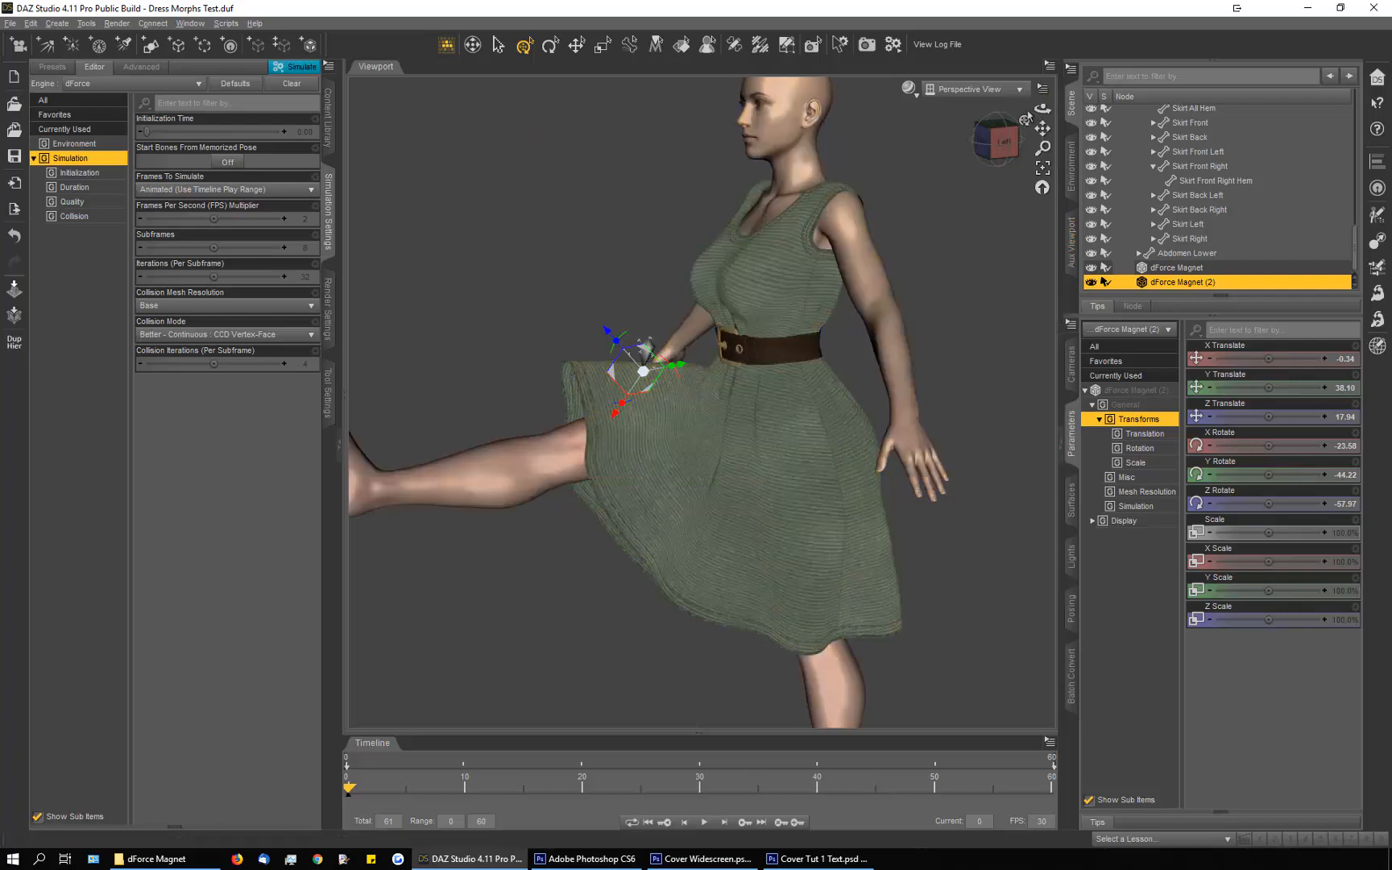
drag(1043, 108, 886, 121)
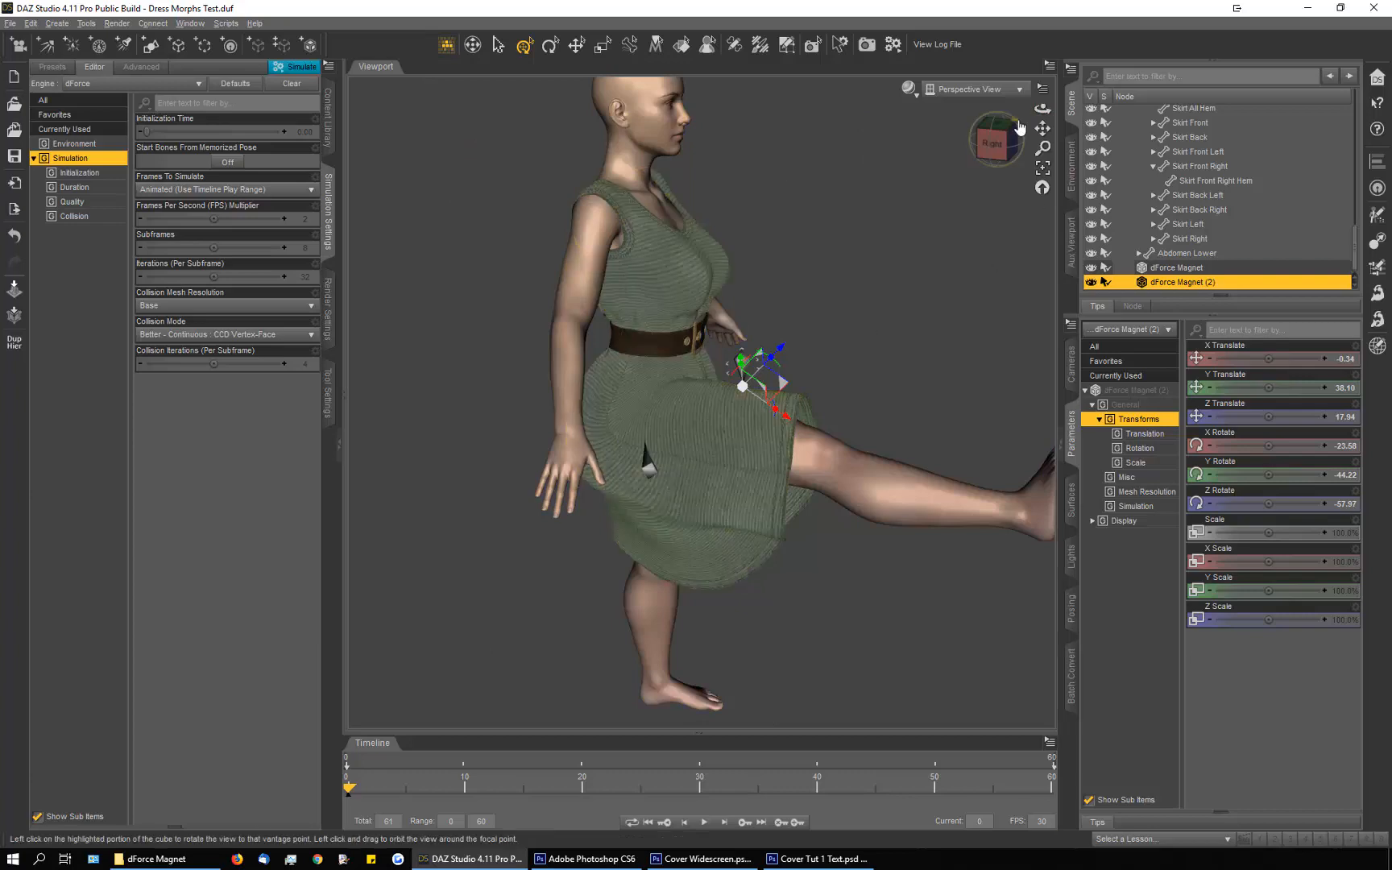
drag(1042, 107, 886, 111)
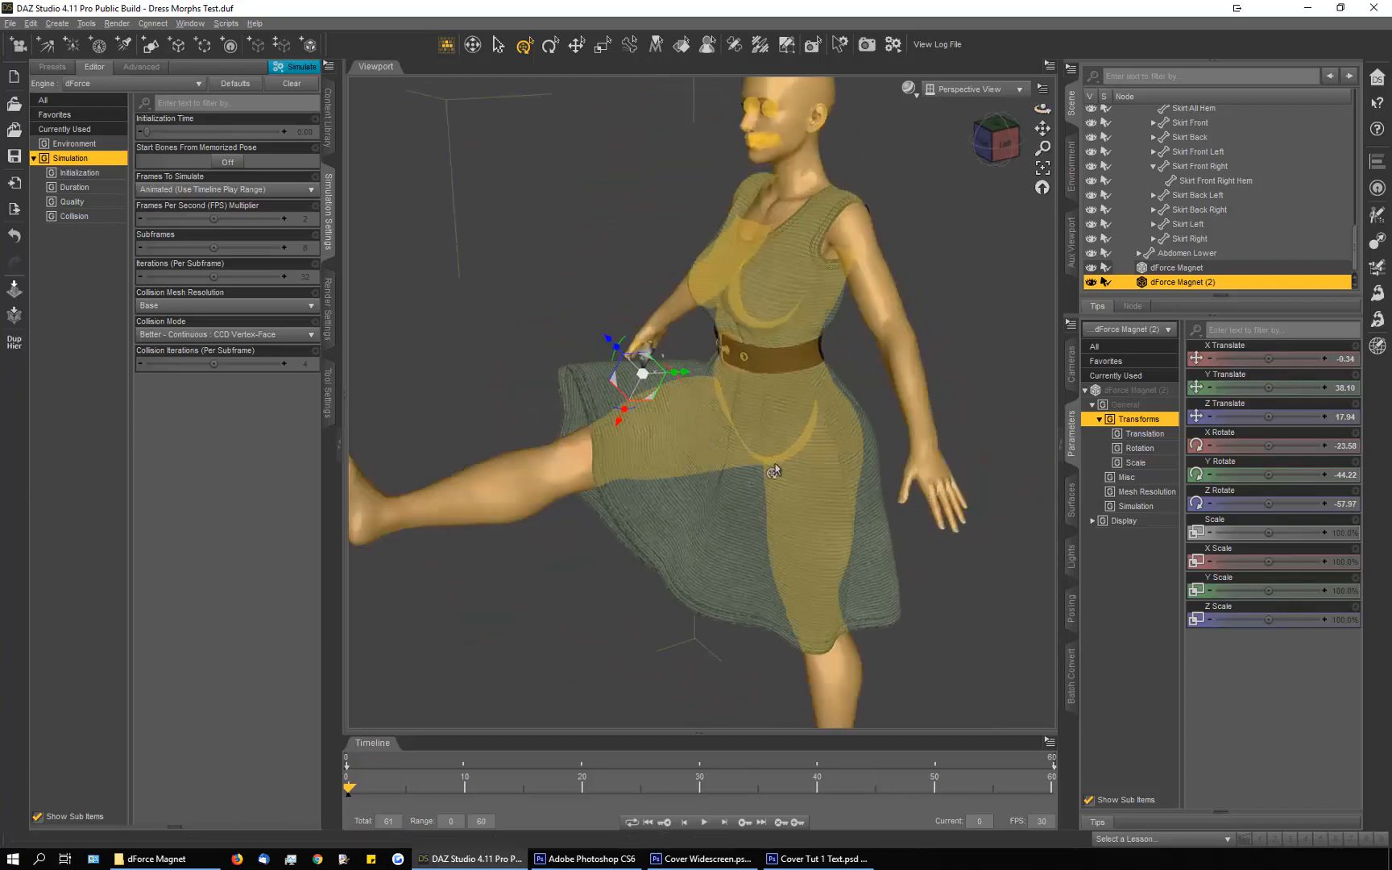
scroll(685, 431, up, 5)
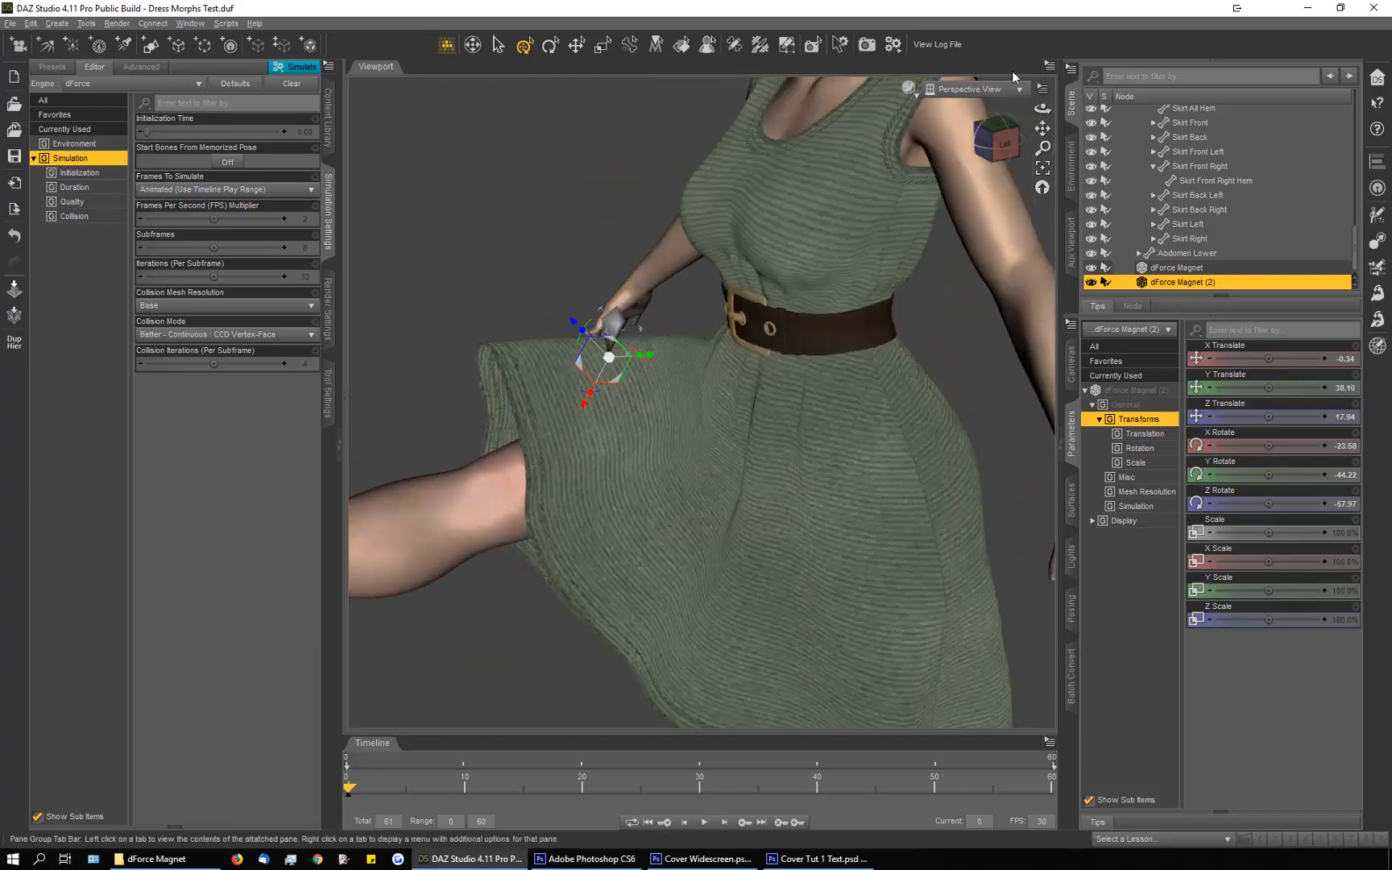
drag(1043, 107, 989, 94)
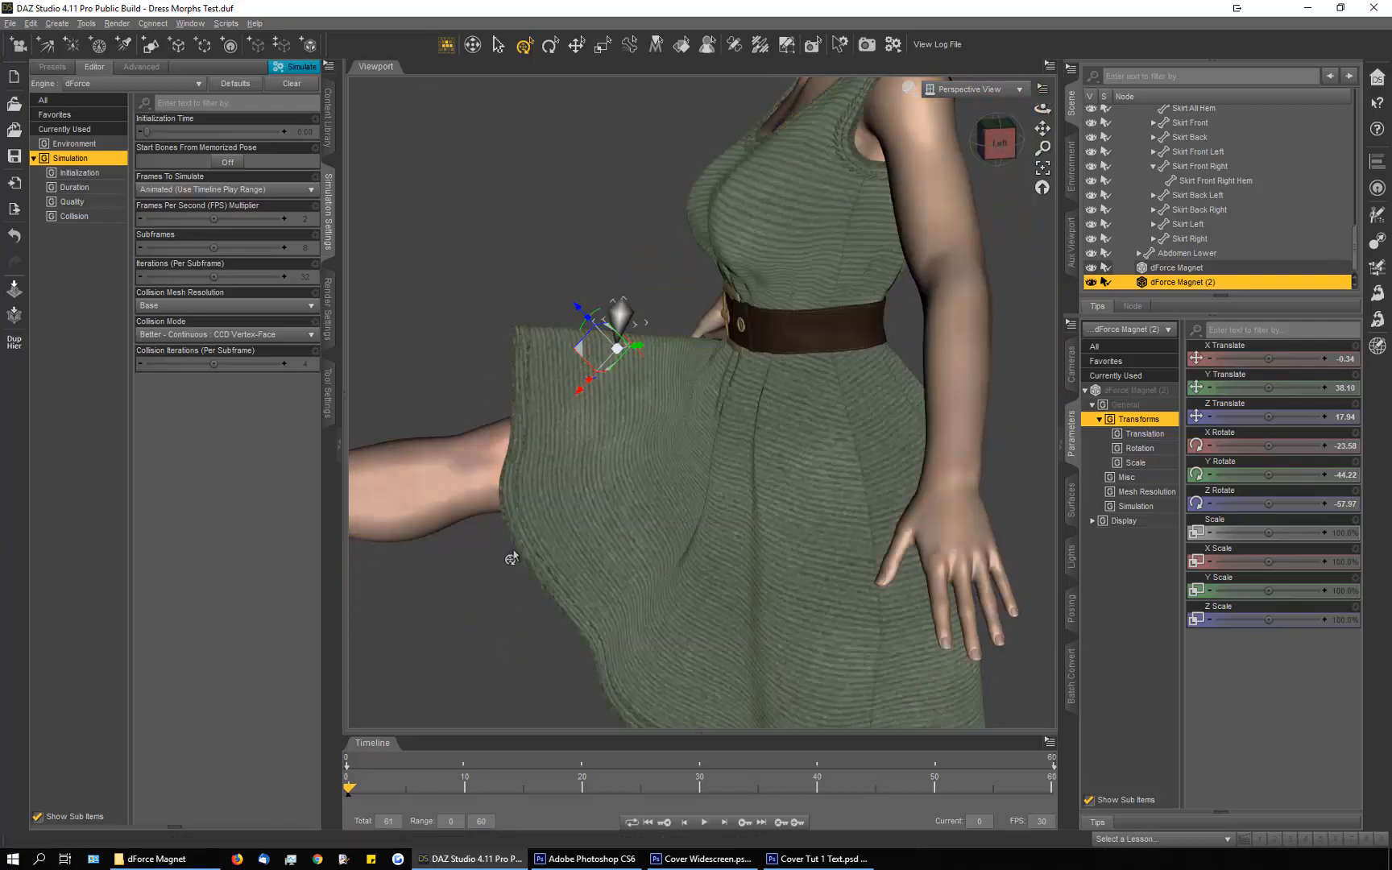
scroll(541, 518, down, 3)
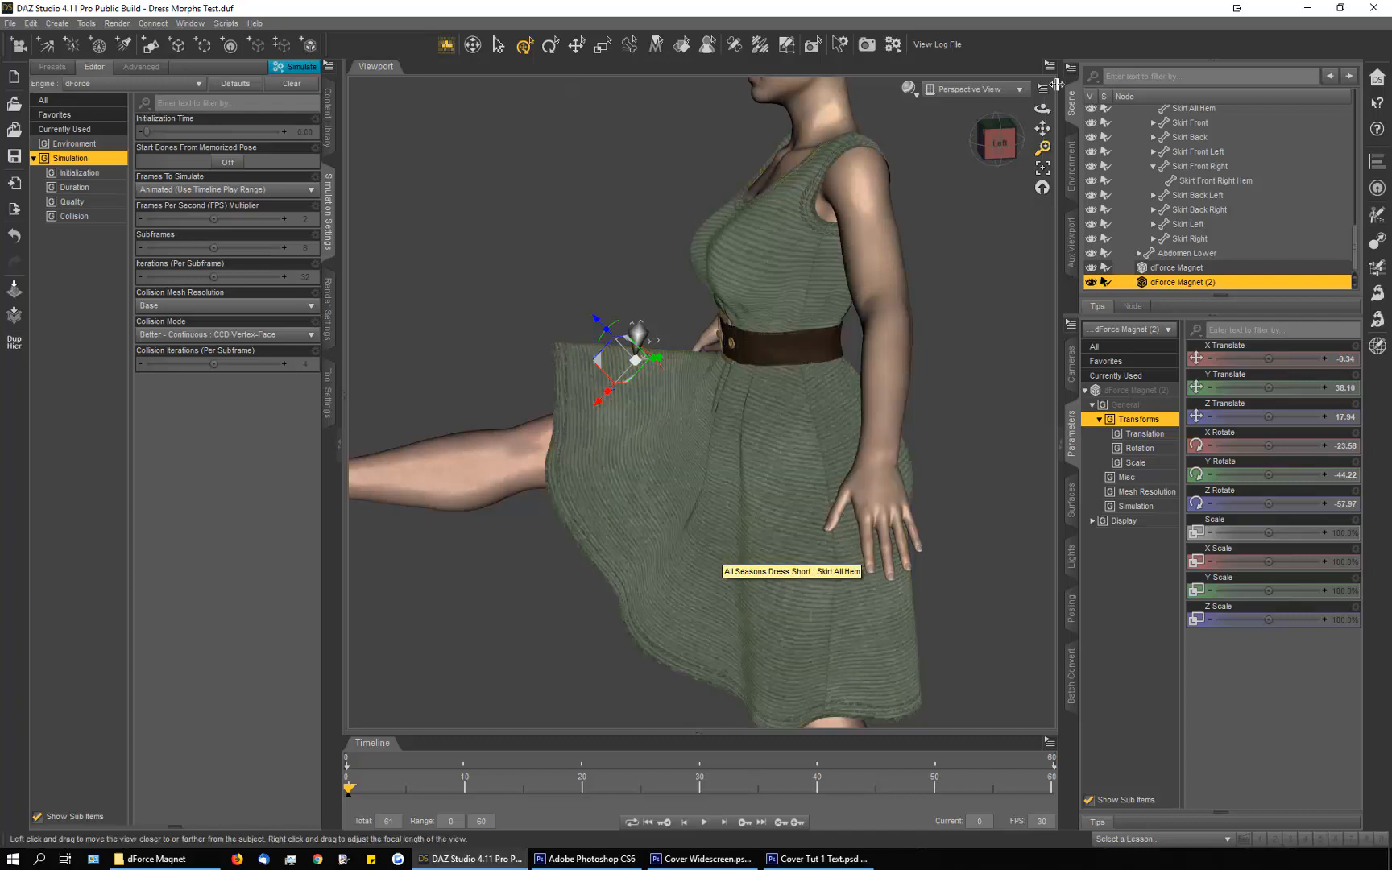
drag(1042, 107, 1028, 109)
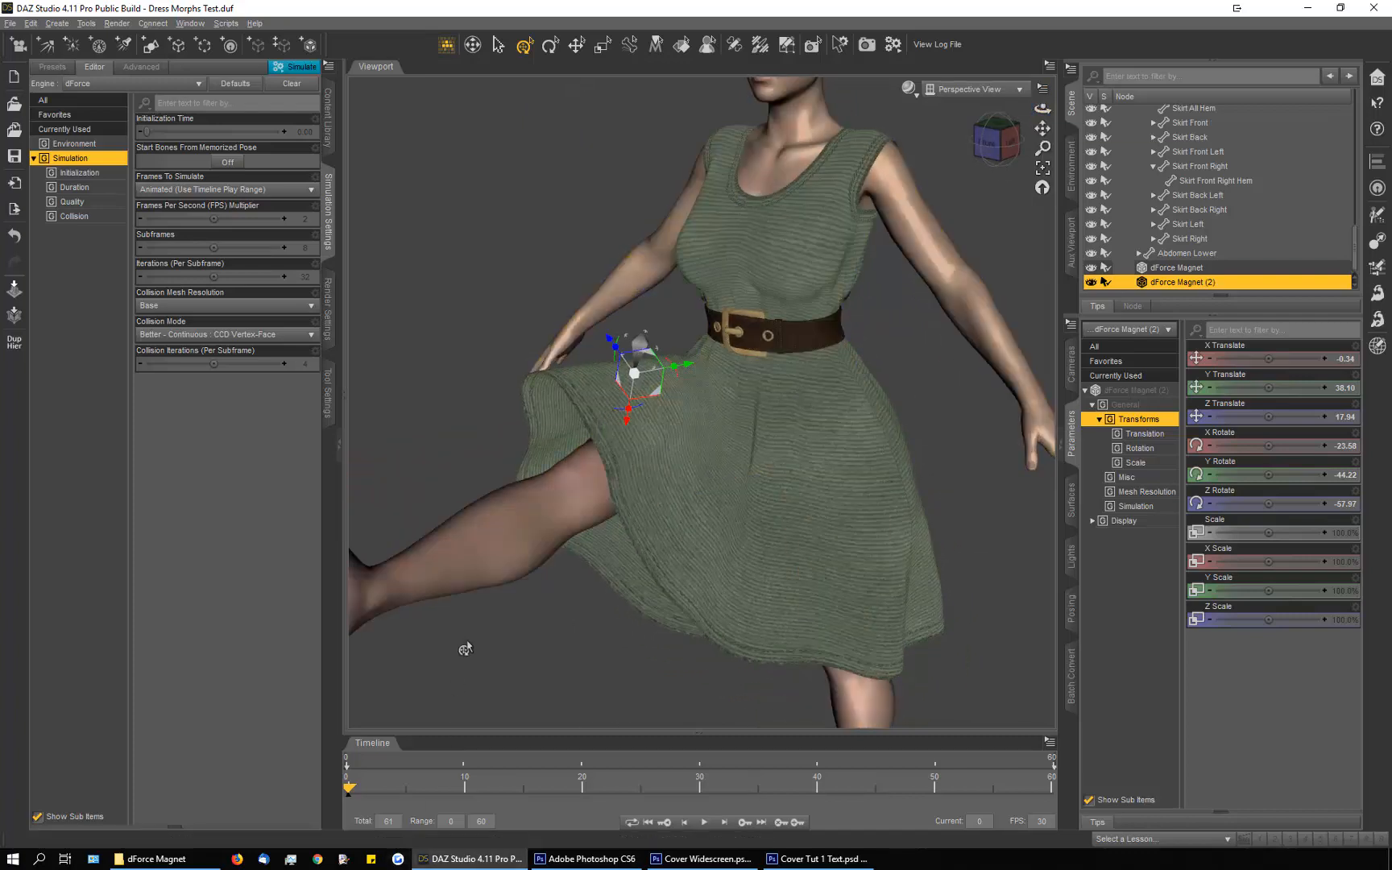
Step: Select the figure's Right Thigh Bend bone and remove its pose keyframe at frame 0
click(592, 478)
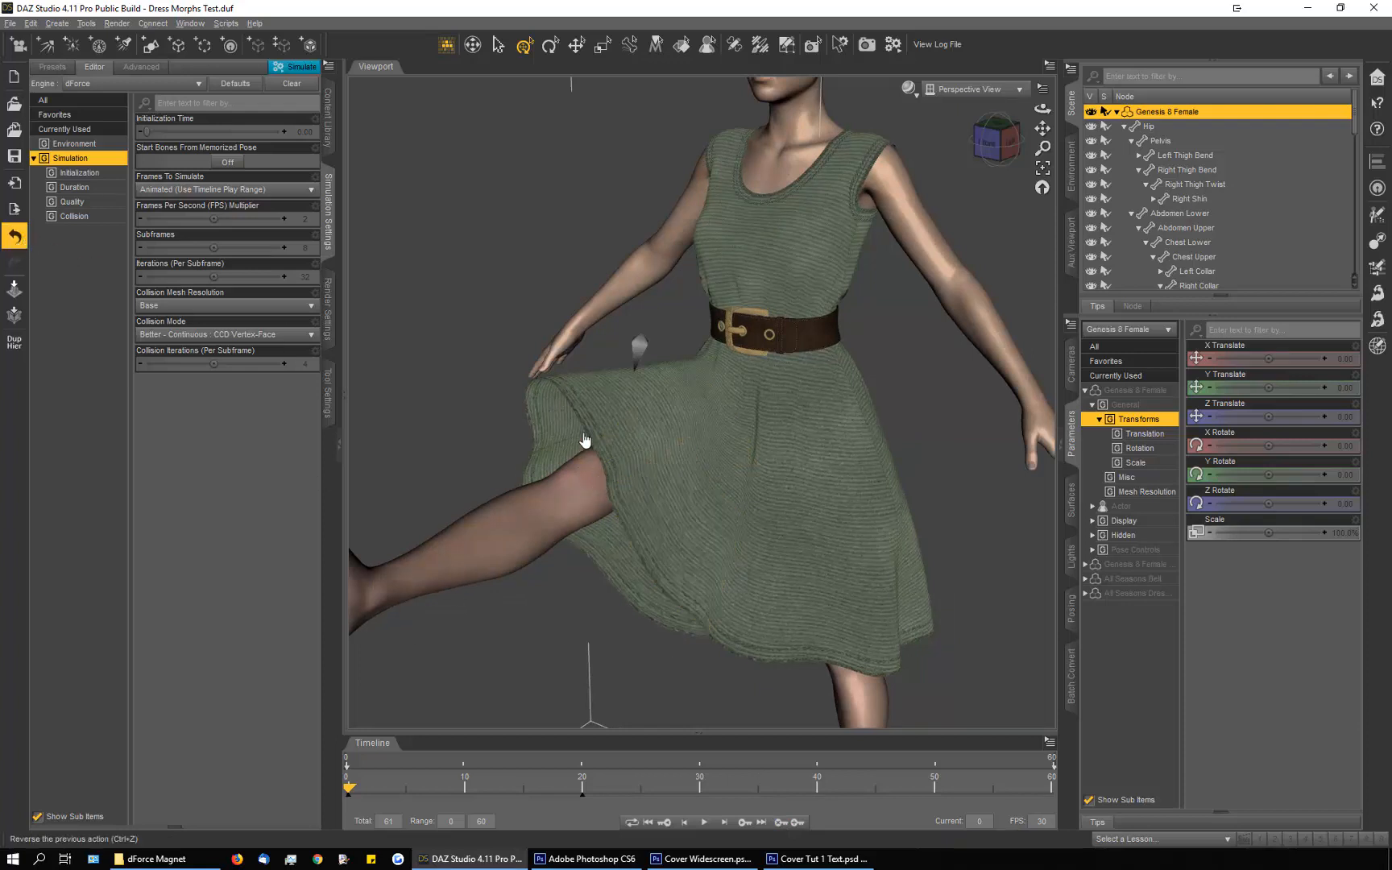
key(ctrl+z)
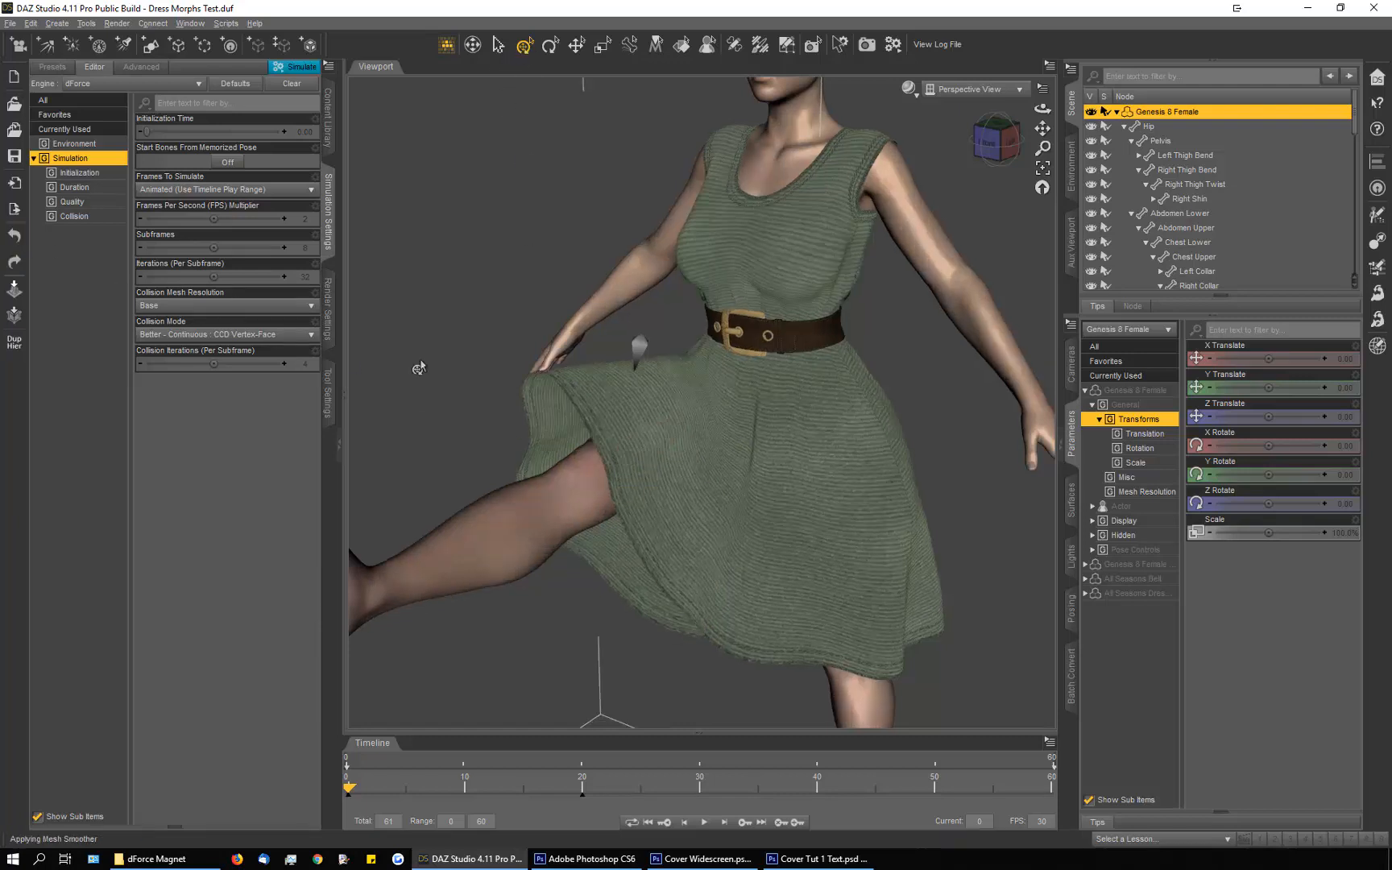
click(600, 486)
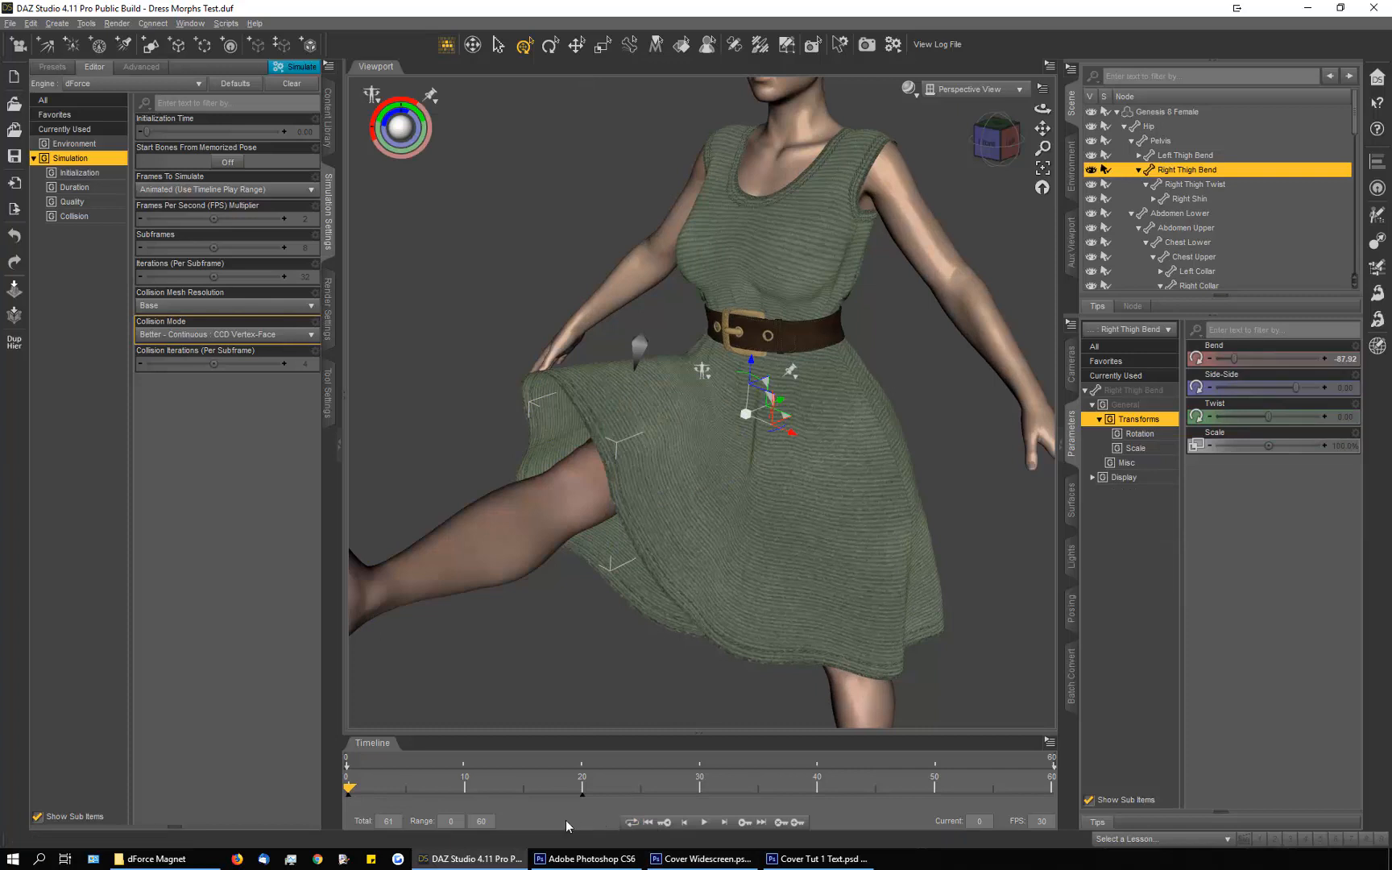
click(780, 823)
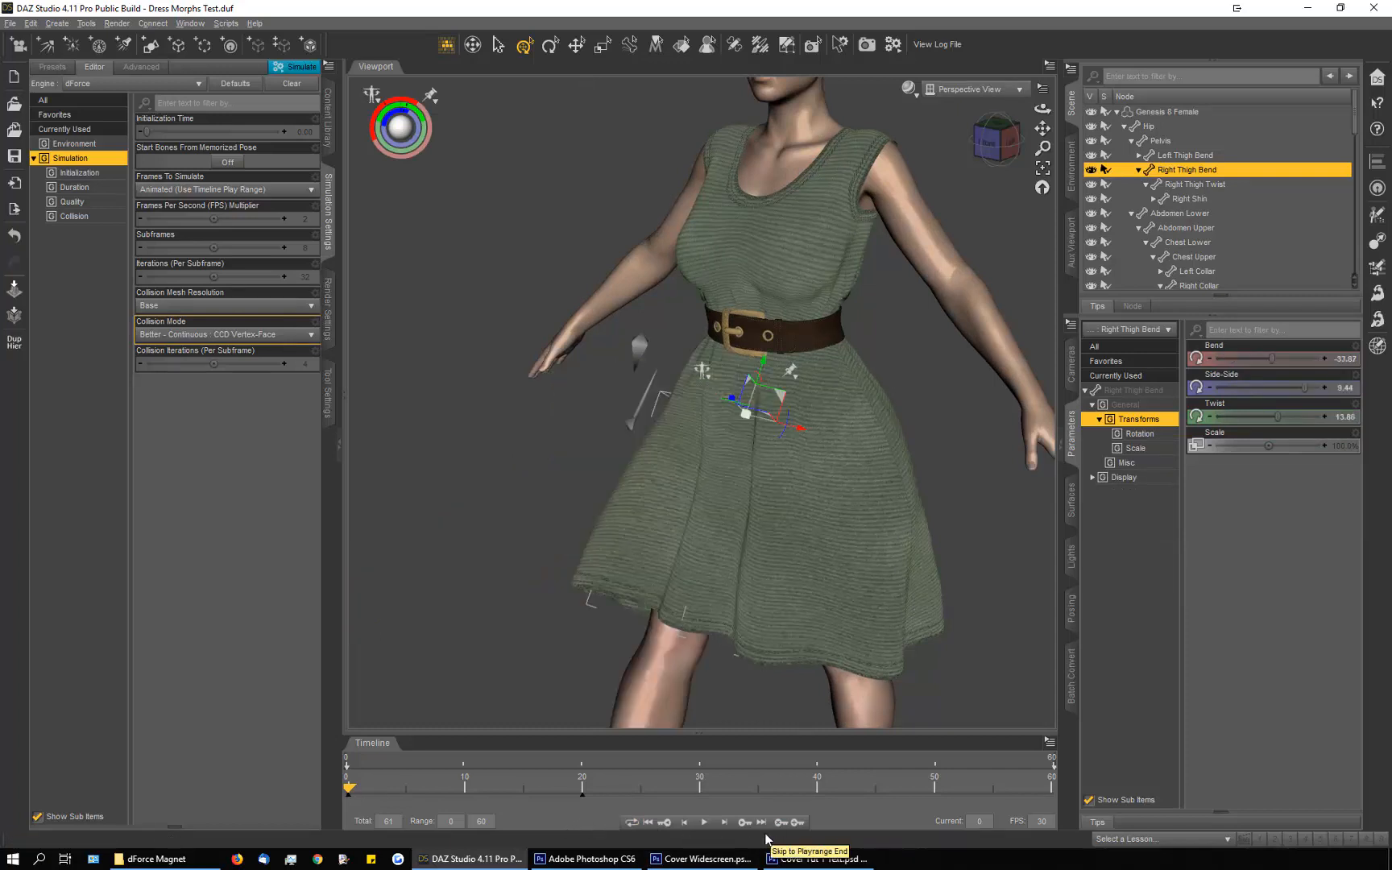
Step: Reset the right thigh's pose by setting its Bend, Twist and Side-Side rotations to 0
drag(1042, 107, 1160, 99)
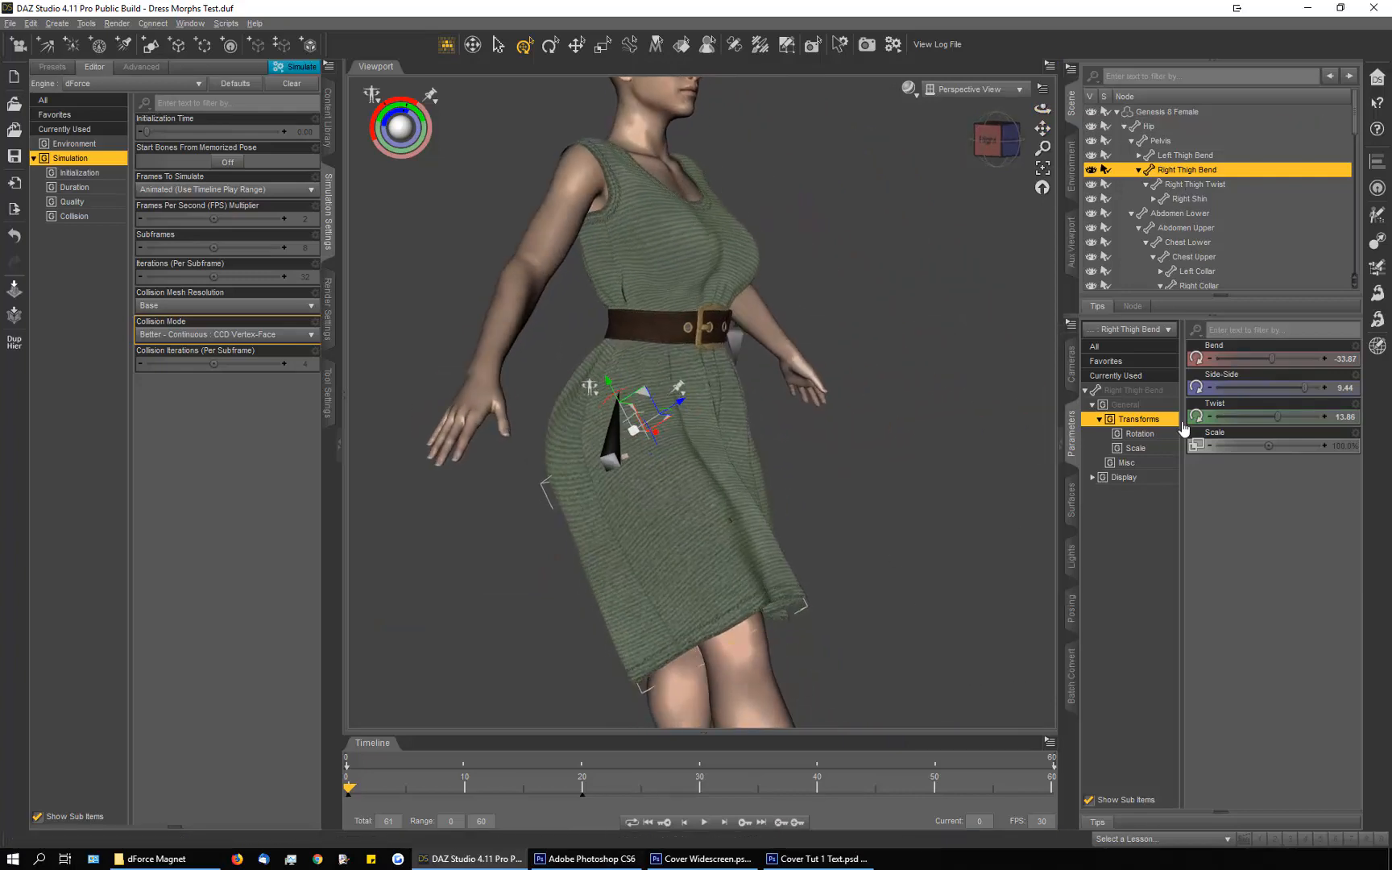
click(1341, 362)
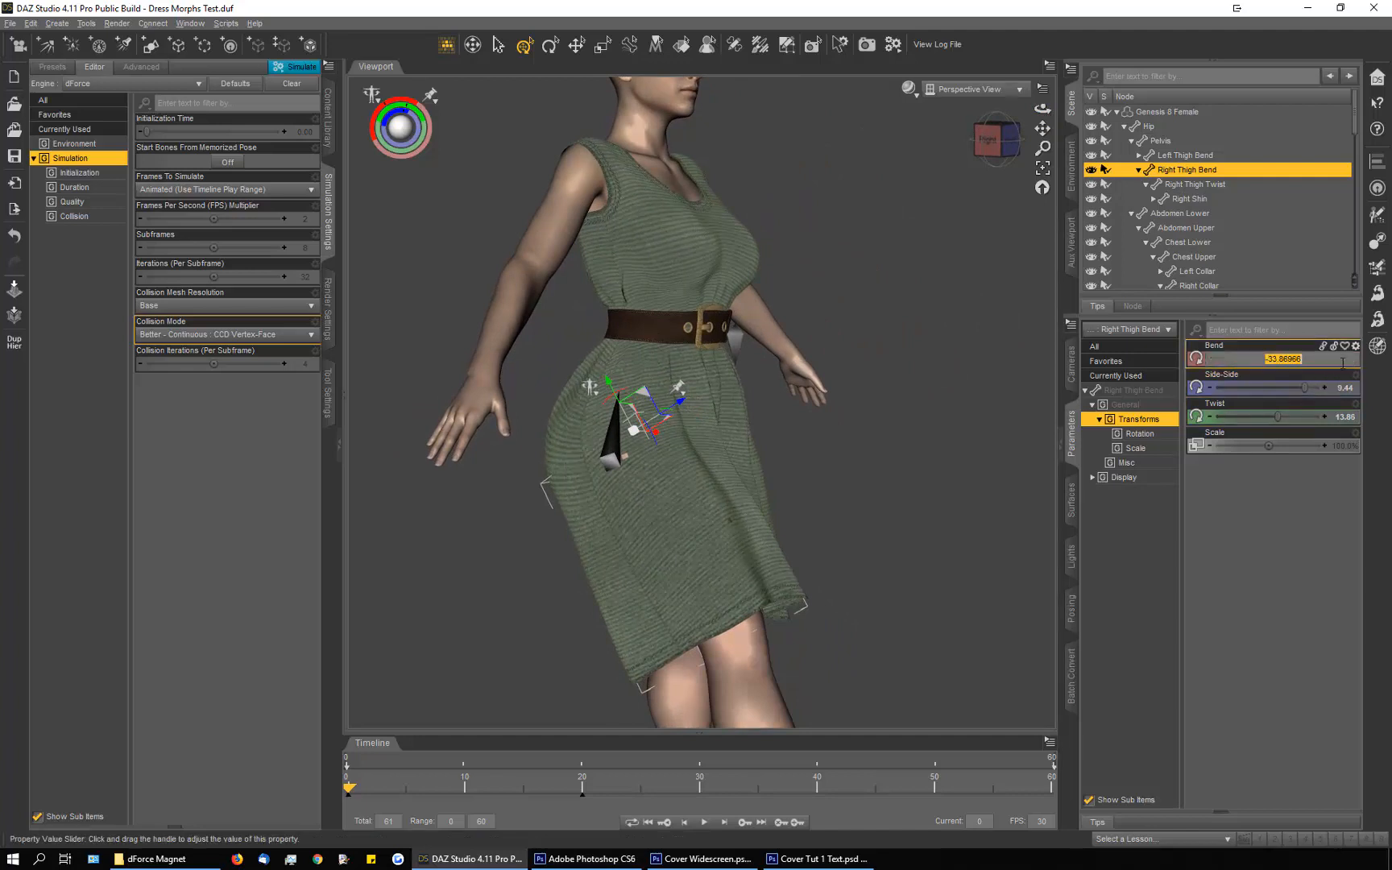
text(0)
key(Return)
click(1341, 414)
text(0)
key(Return)
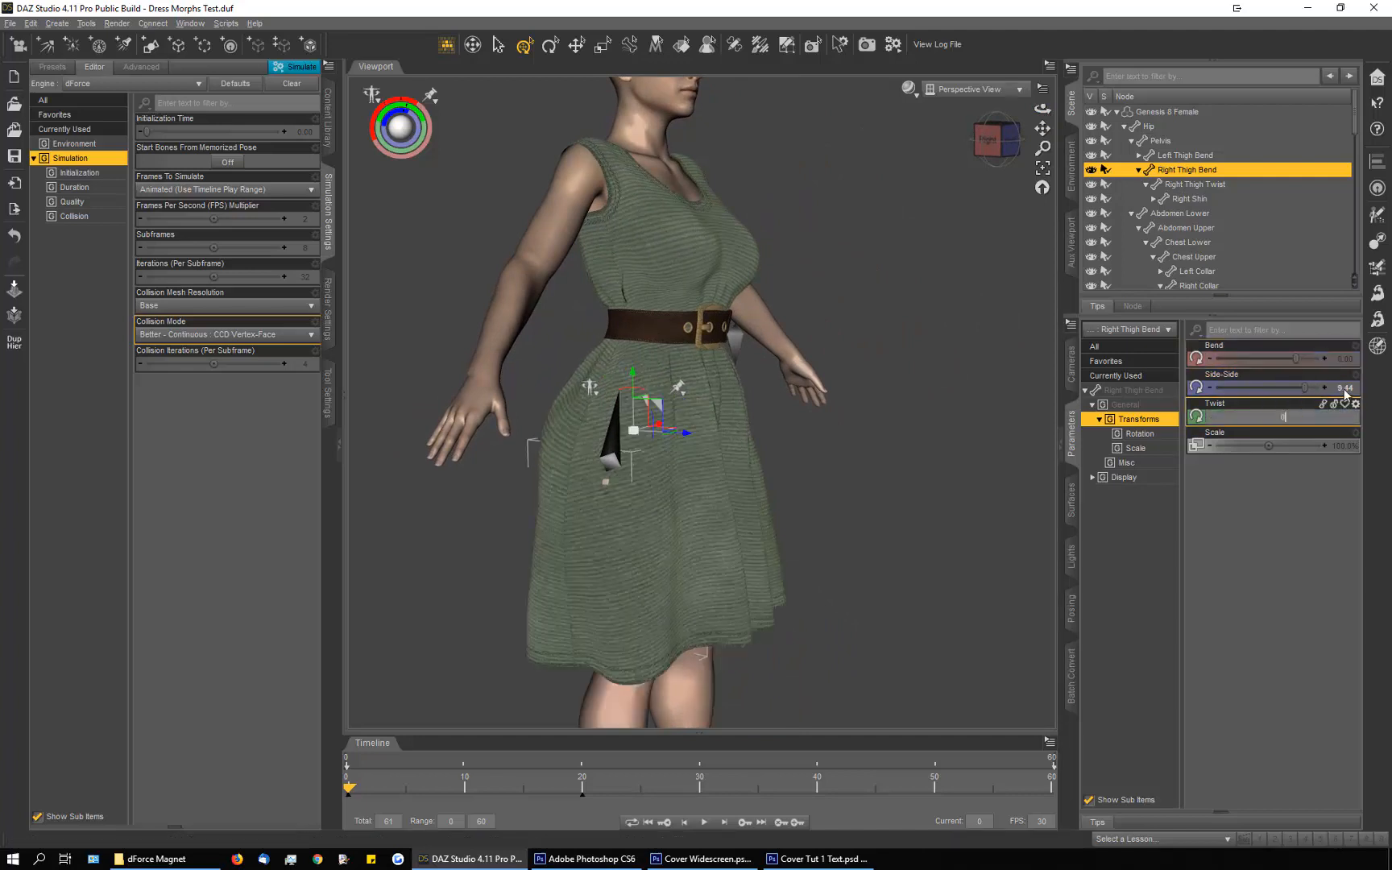
click(1344, 389)
text(0)
key(Return)
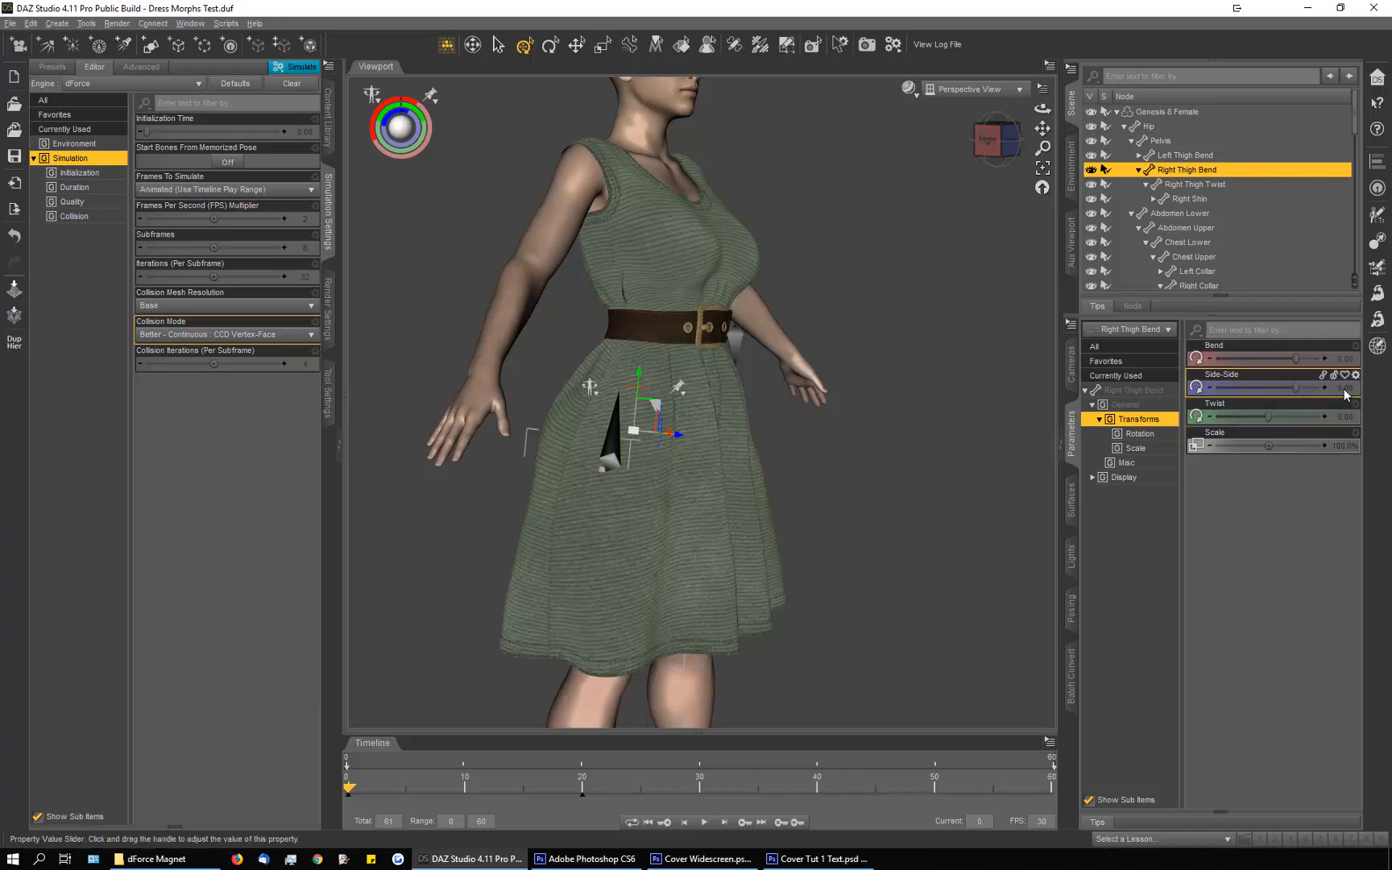
Step: Select the first dForce Magnet beside the right hip and examine its position relative to the lowered skirt
drag(1043, 108, 991, 111)
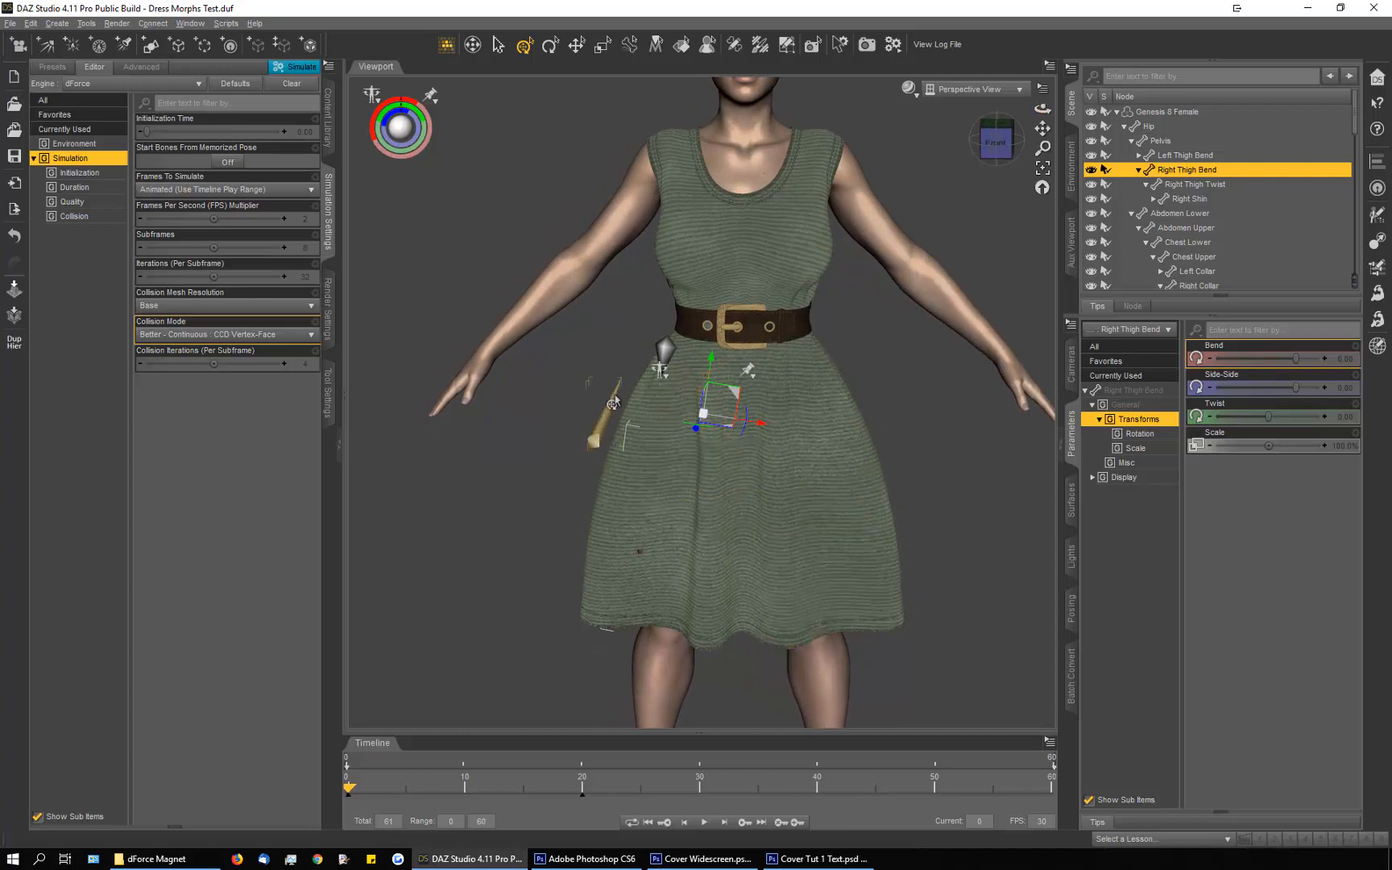
click(600, 437)
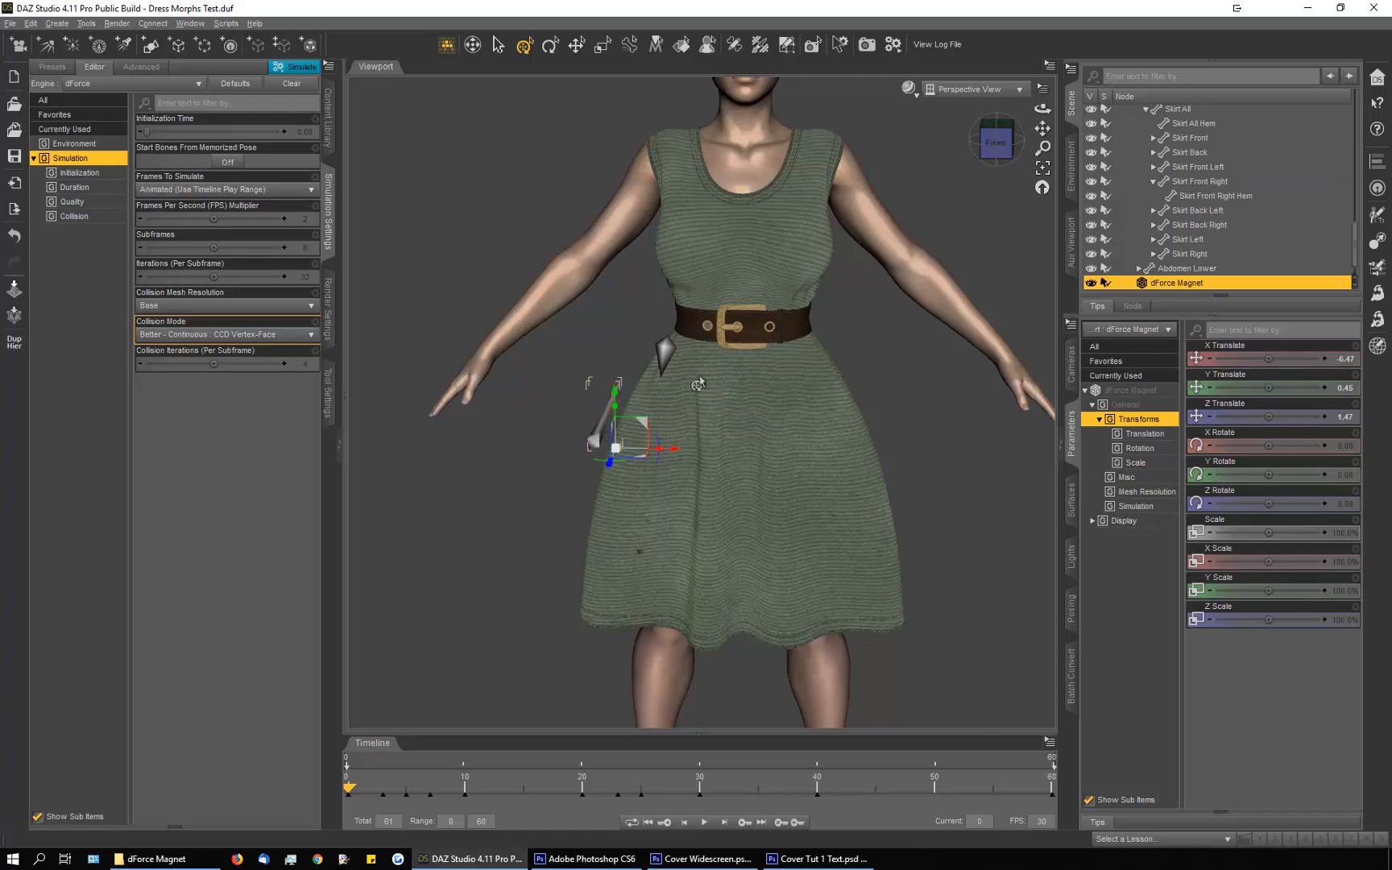
drag(1042, 108, 1007, 111)
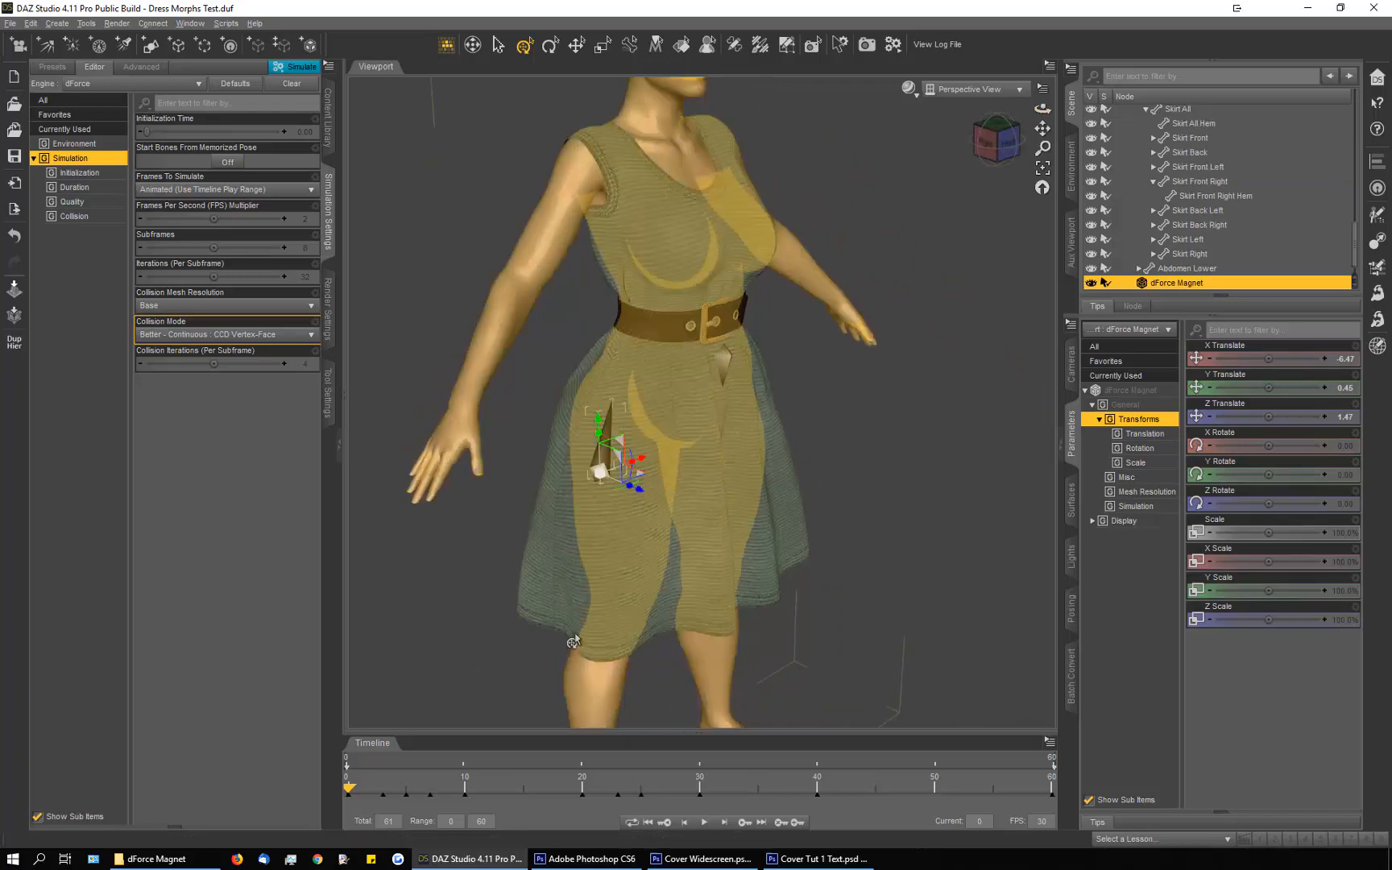